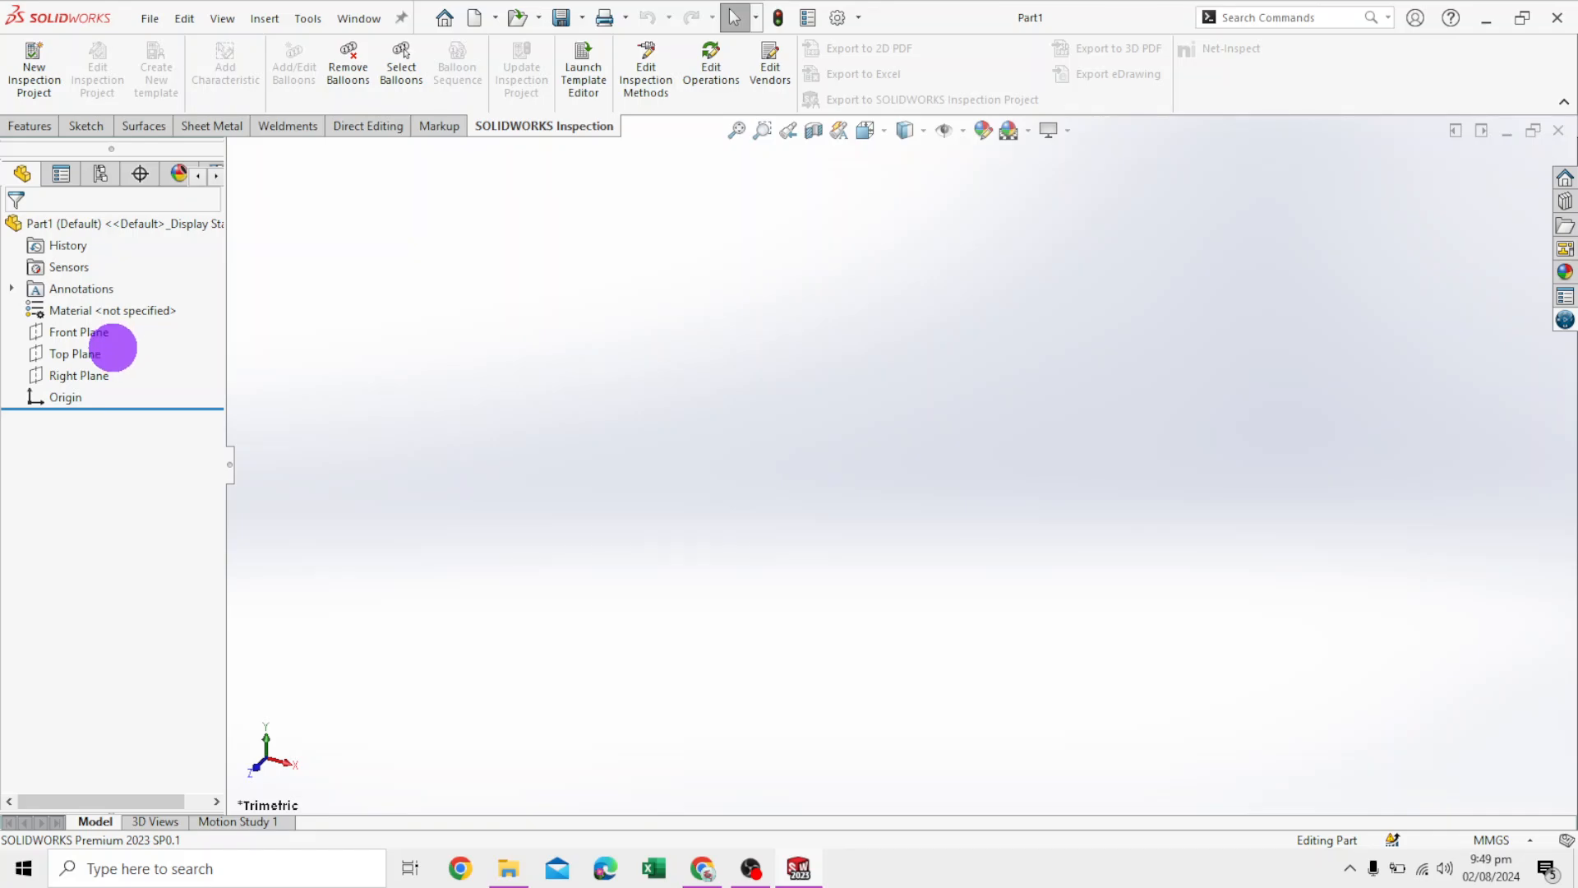
Sketch four connected lines on the Front Plane from the origin: about 31 mm left, 16 mm down, 14 mm right and 9 mm down
{"action": "left_click", "coordinate": [91, 331]}
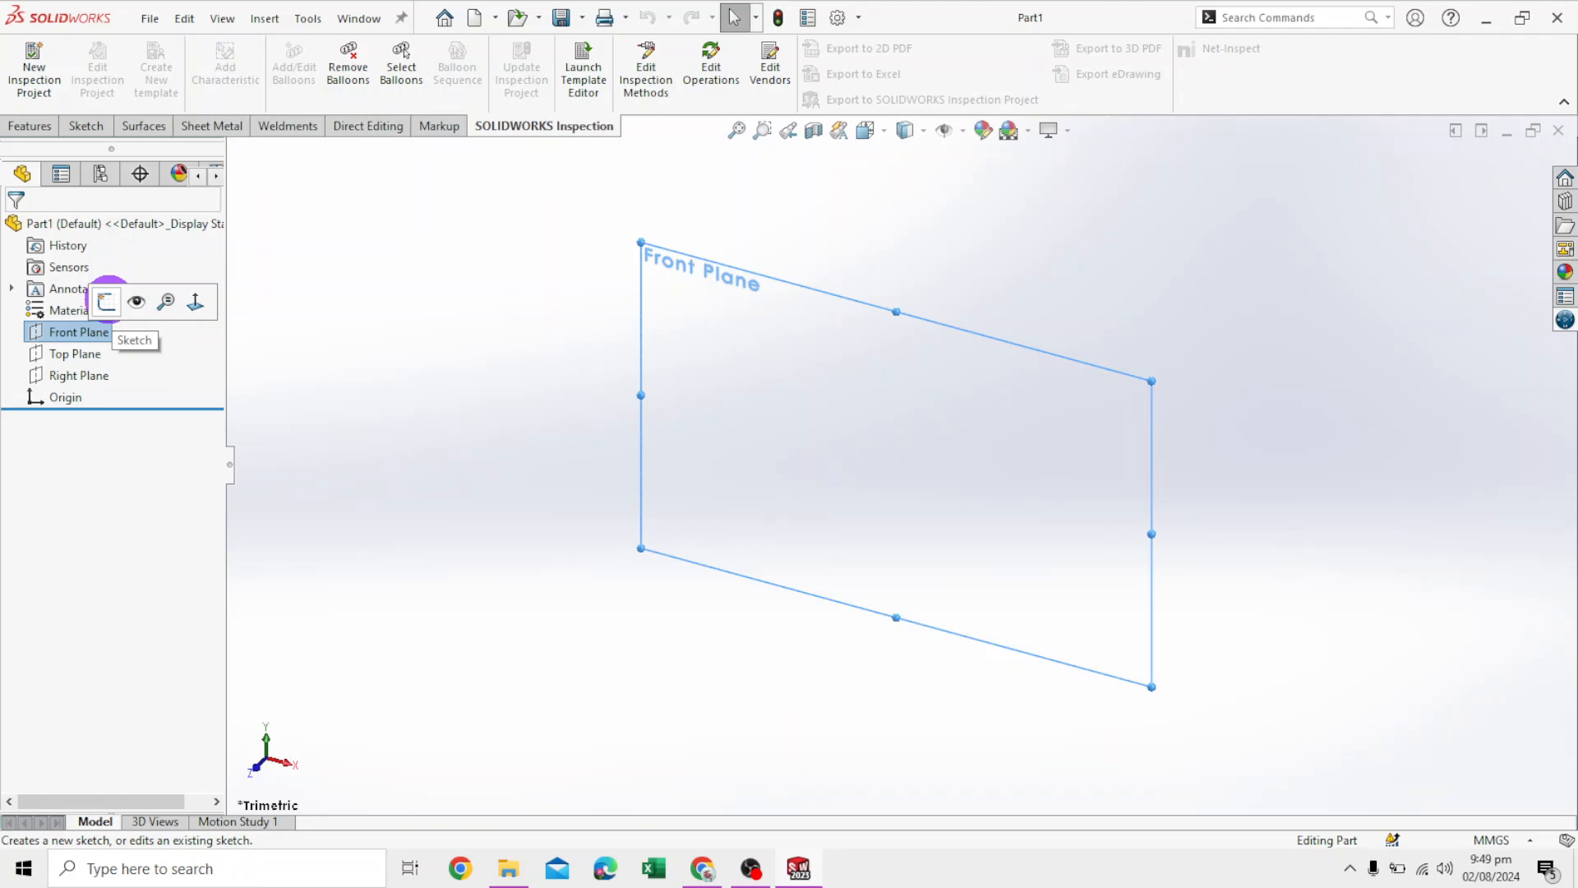
{"action": "left_click", "coordinate": [106, 302]}
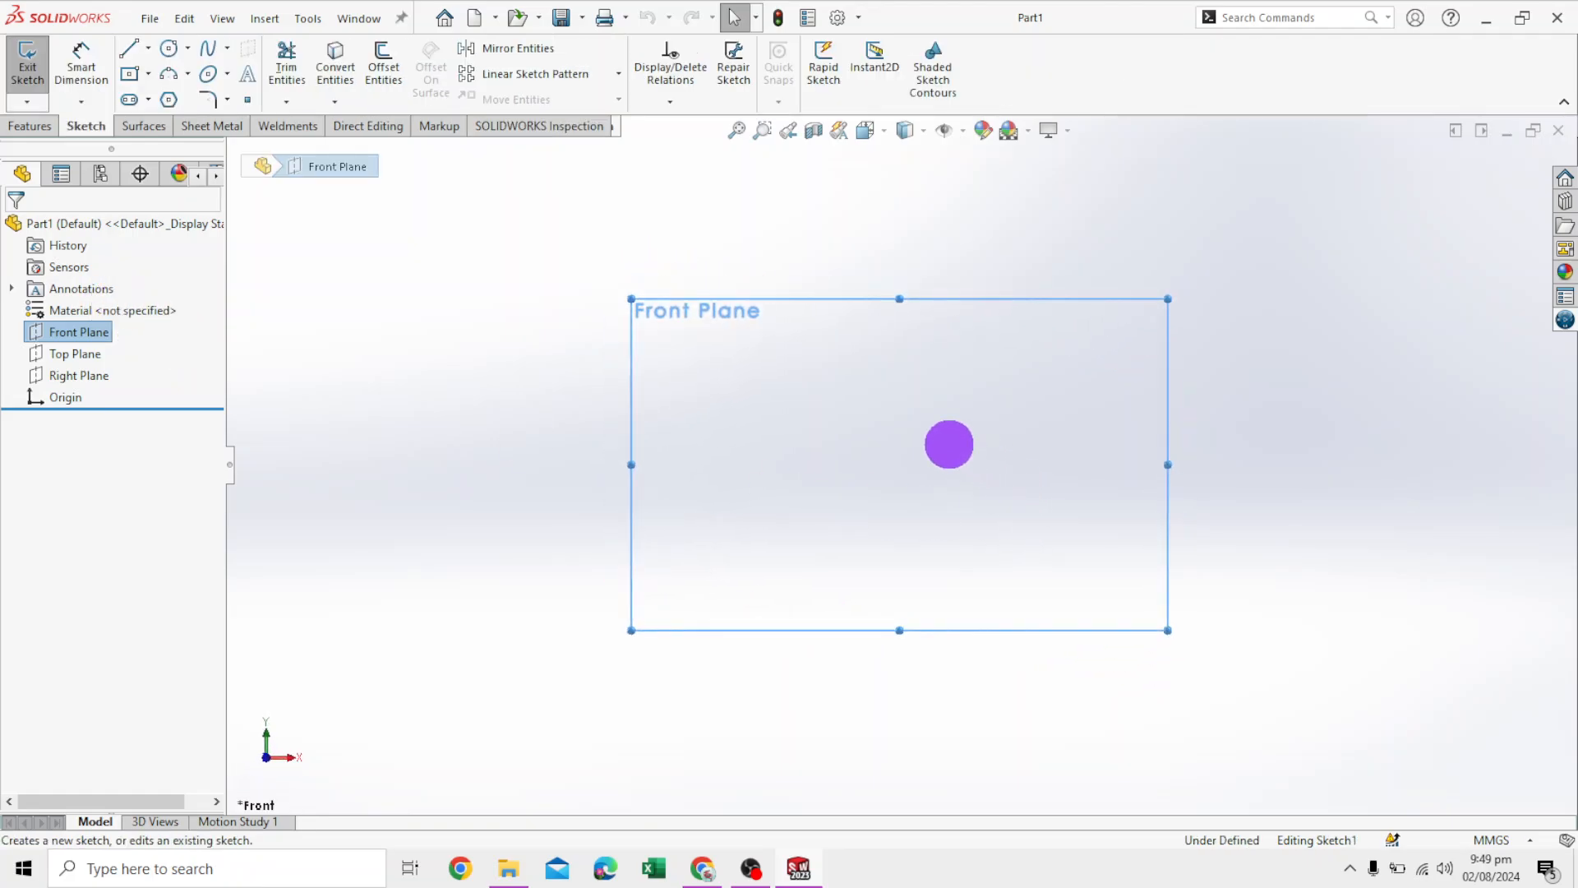
{"action": "scroll", "coordinate": [935, 428], "scroll_direction": "down", "scroll_amount": 4}
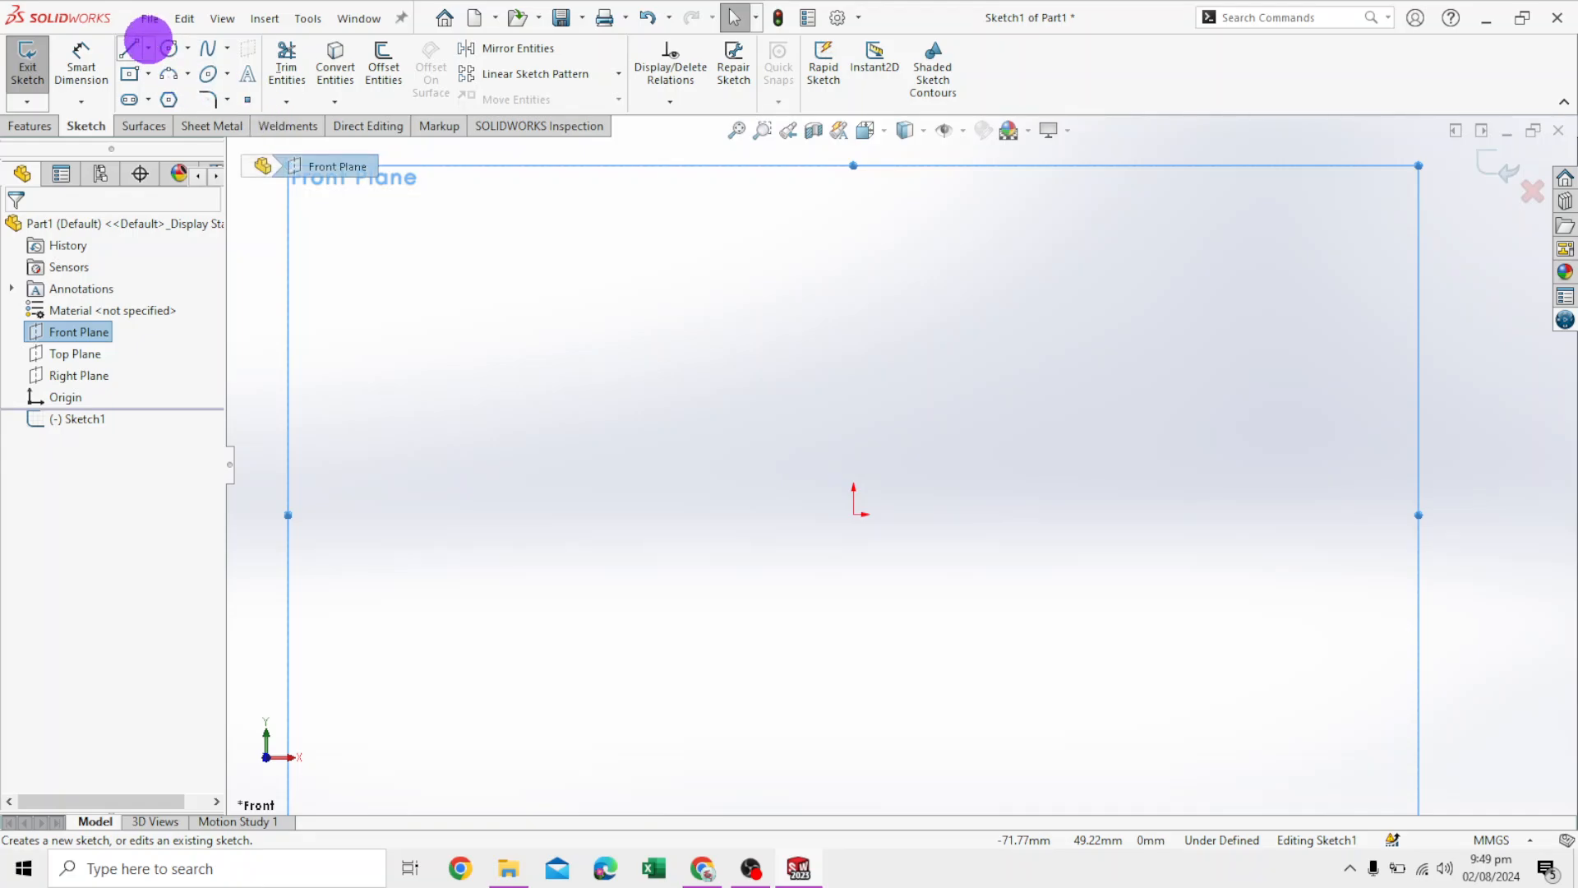
{"action": "left_click", "coordinate": [130, 47]}
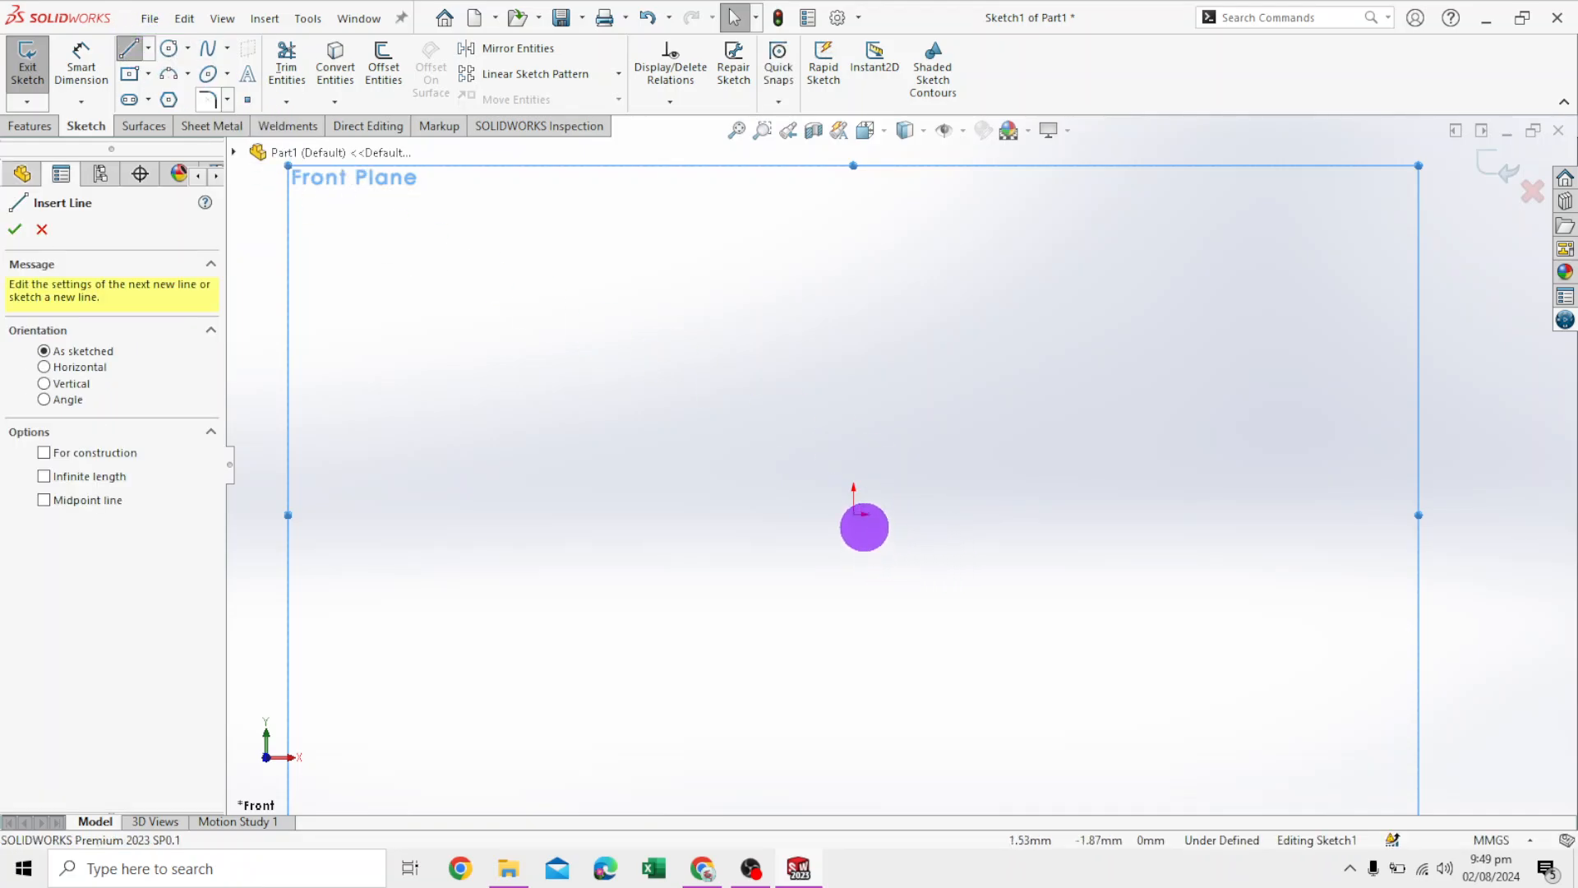
{"action": "mouse_move", "coordinate": [853, 513]}
{"action": "left_mouse_down"}
{"action": "mouse_move", "coordinate": [653, 514]}
{"action": "mouse_move", "coordinate": [676, 545]}
{"action": "left_mouse_up"}
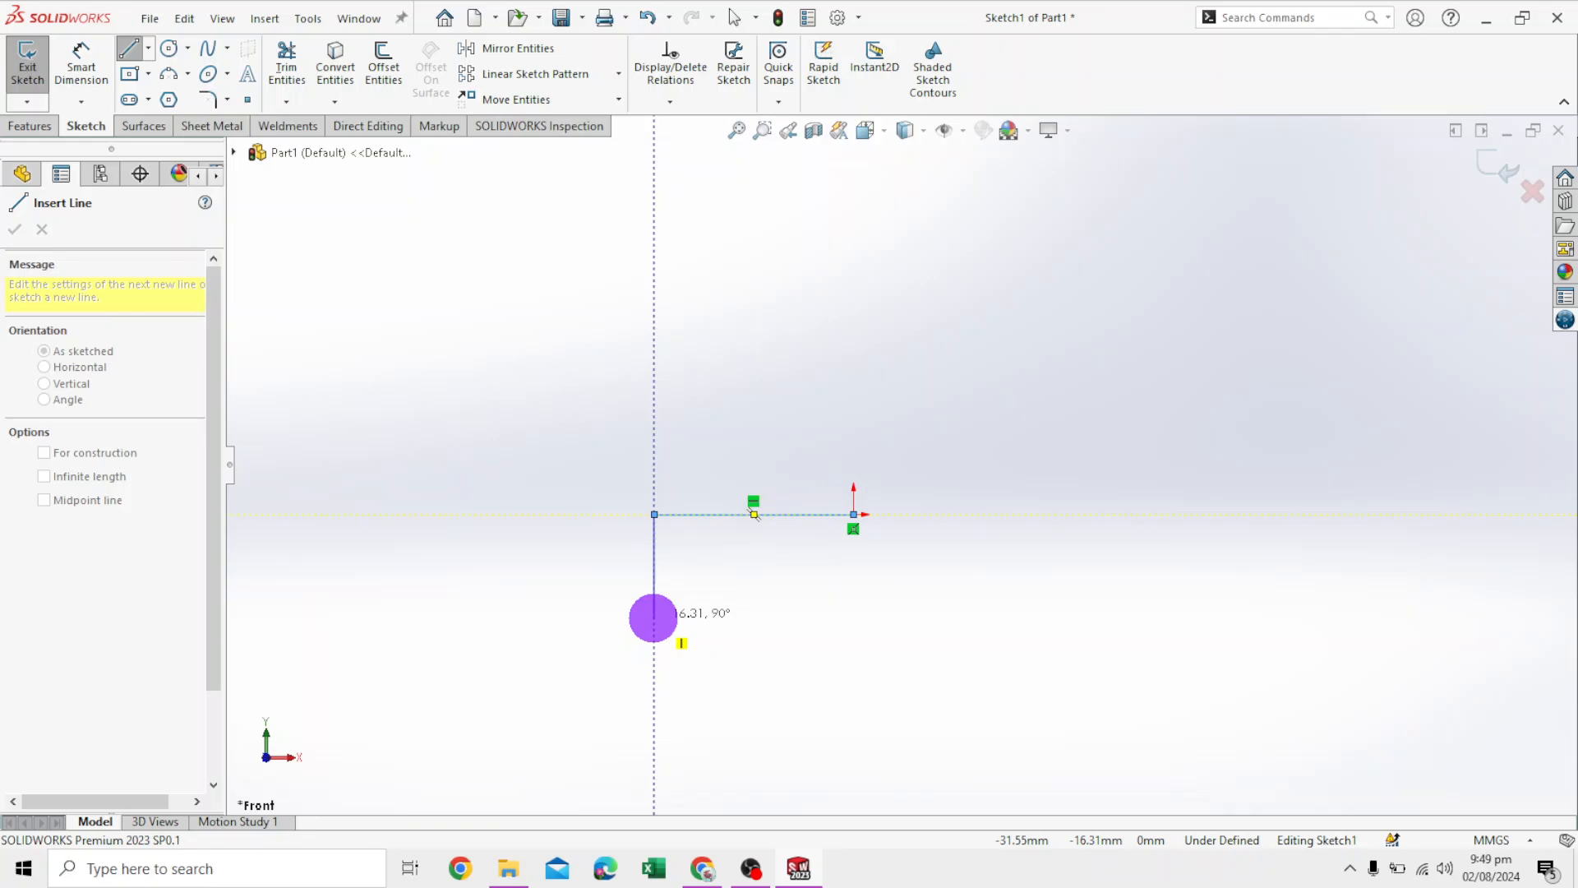
{"action": "left_click", "coordinate": [655, 617]}
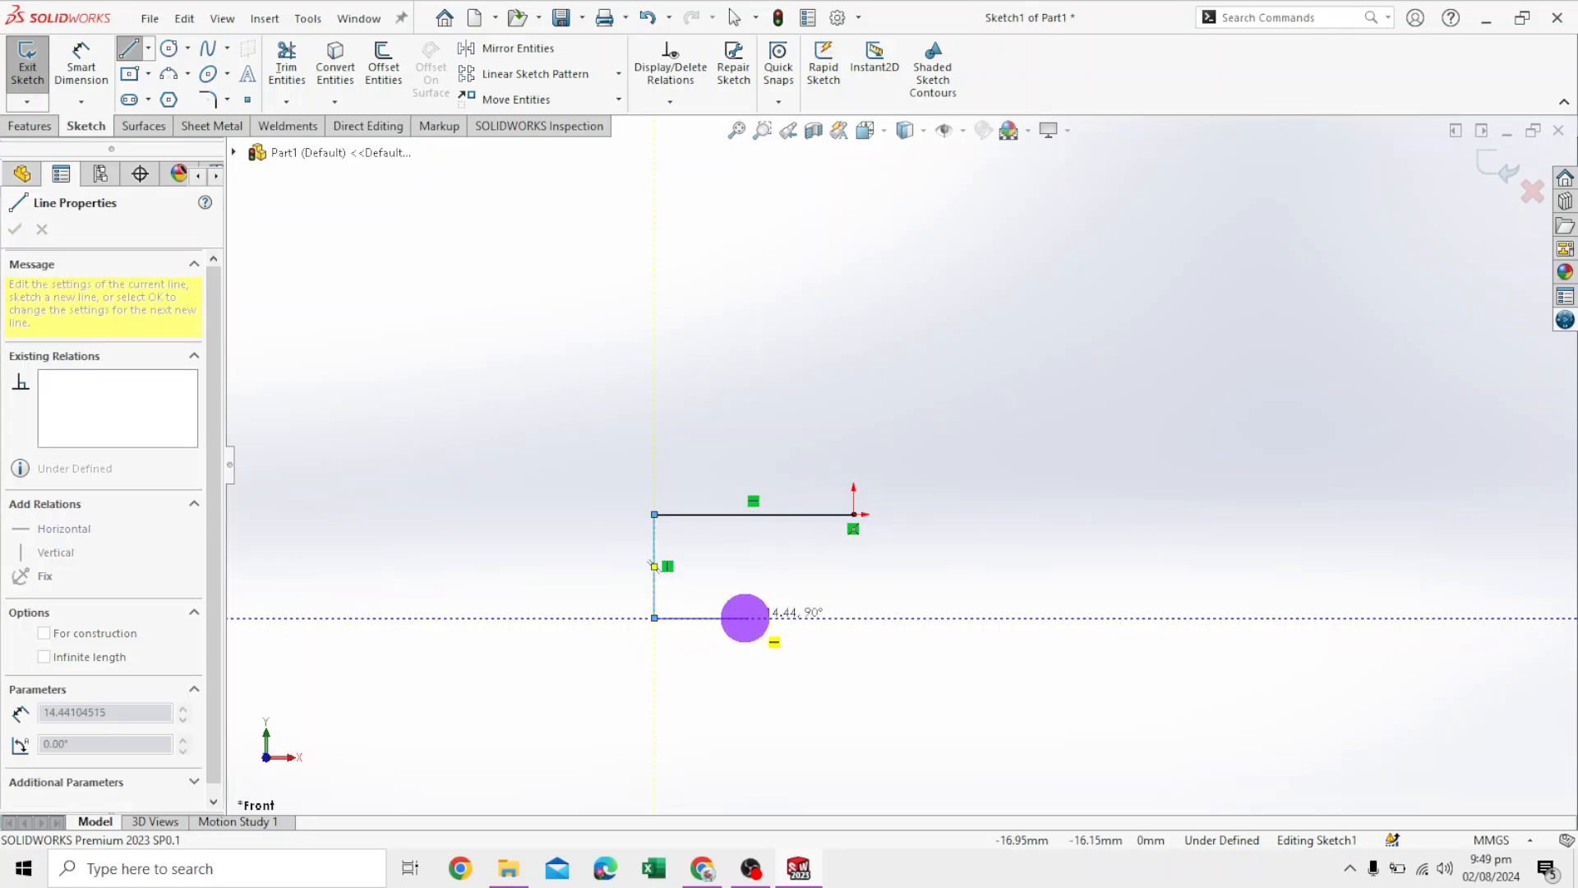
{"action": "left_click", "coordinate": [744, 617]}
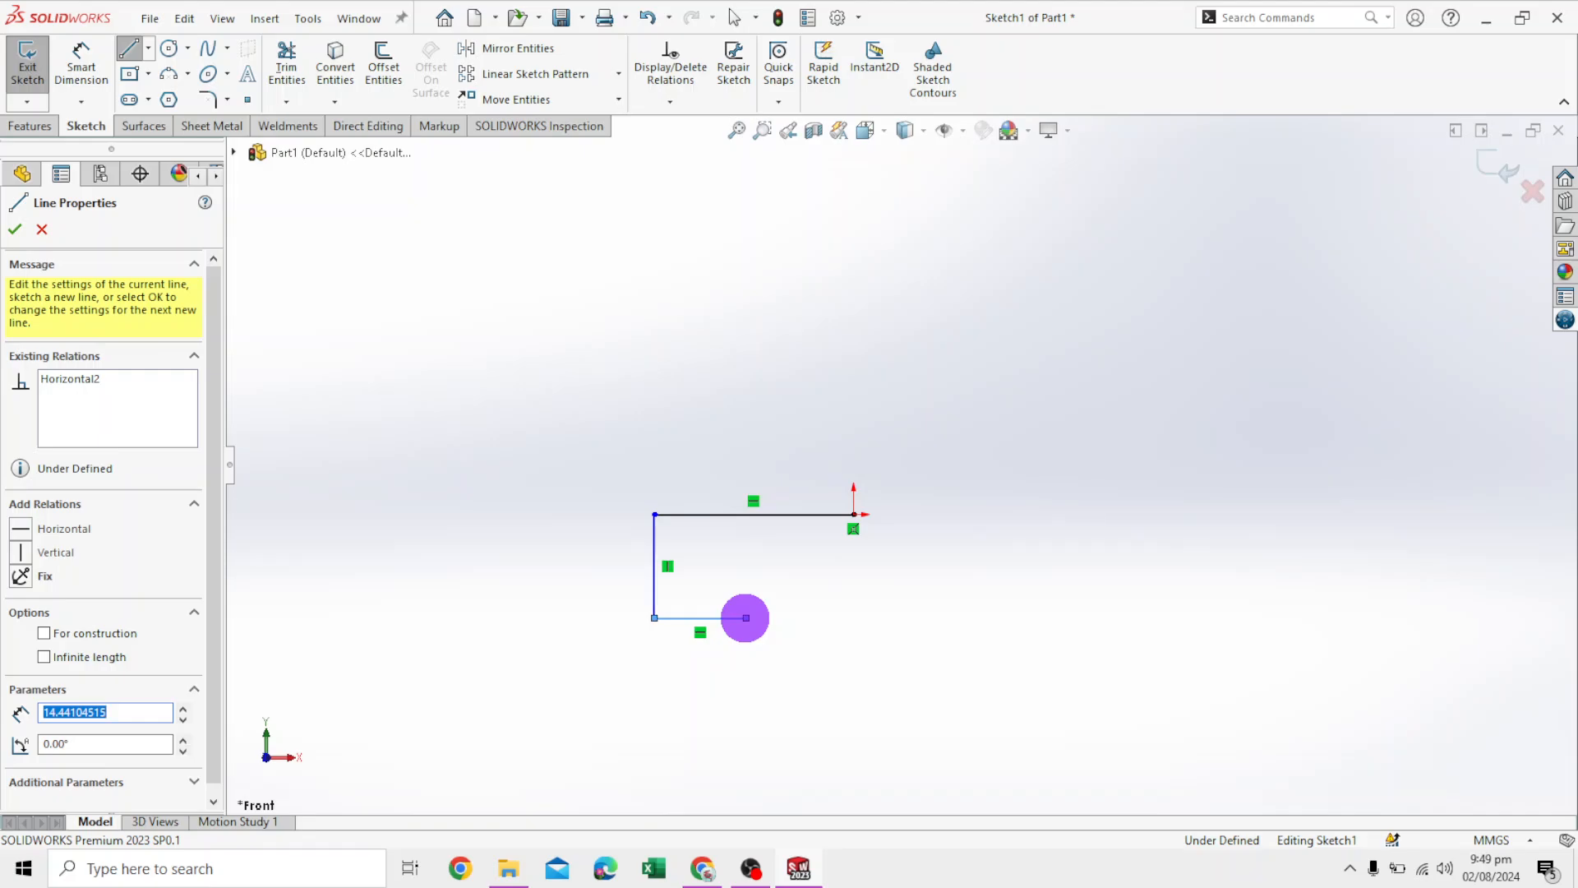
{"action": "left_click", "coordinate": [746, 677]}
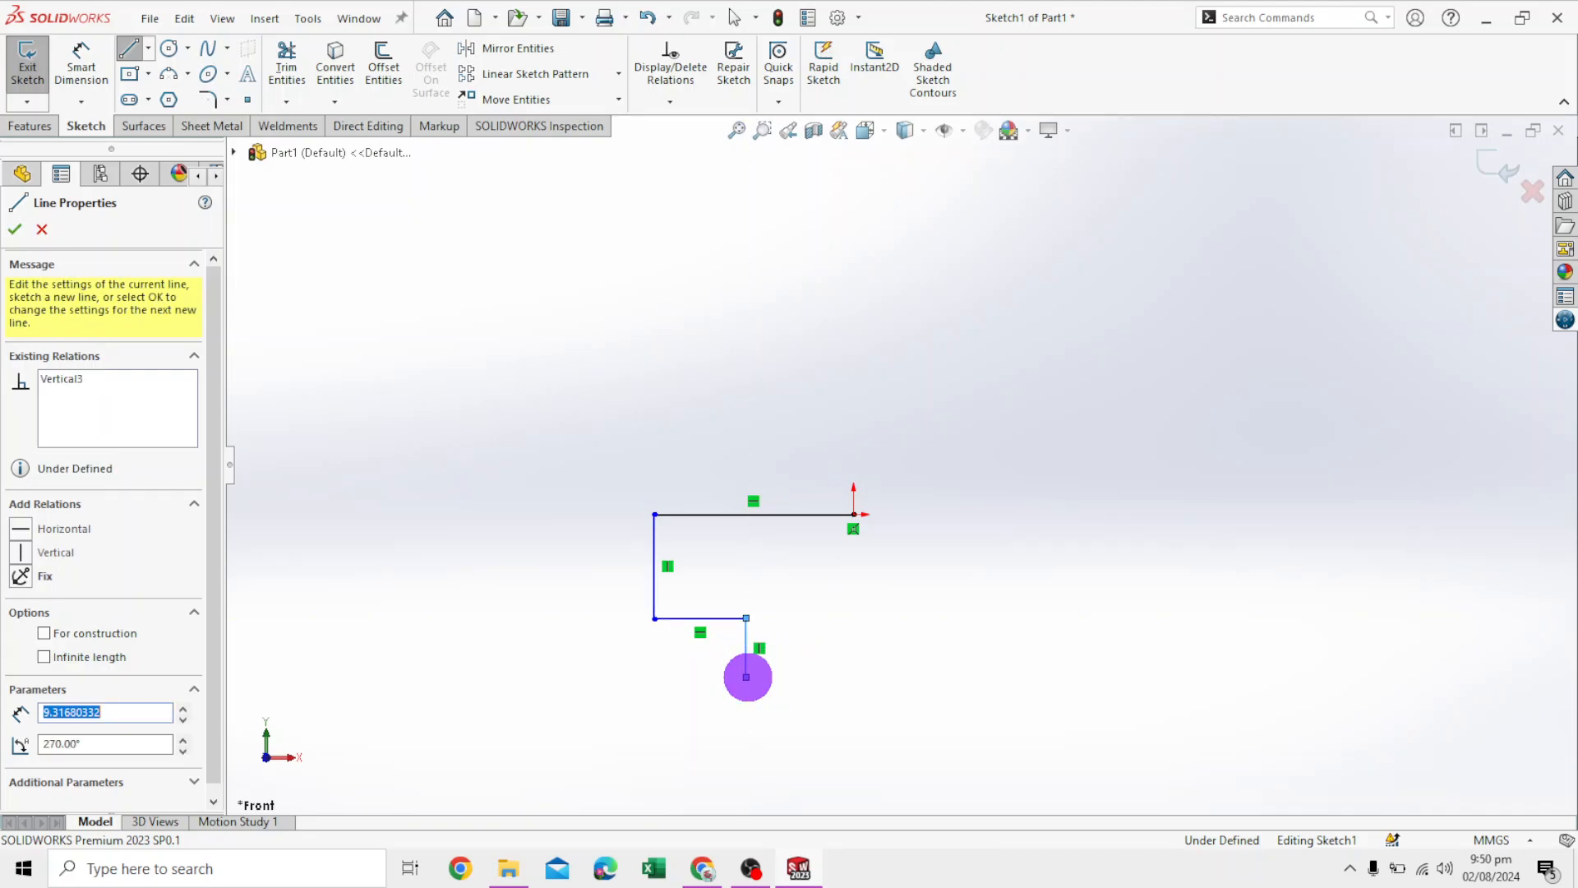
{"action": "key", "text": "Escape"}
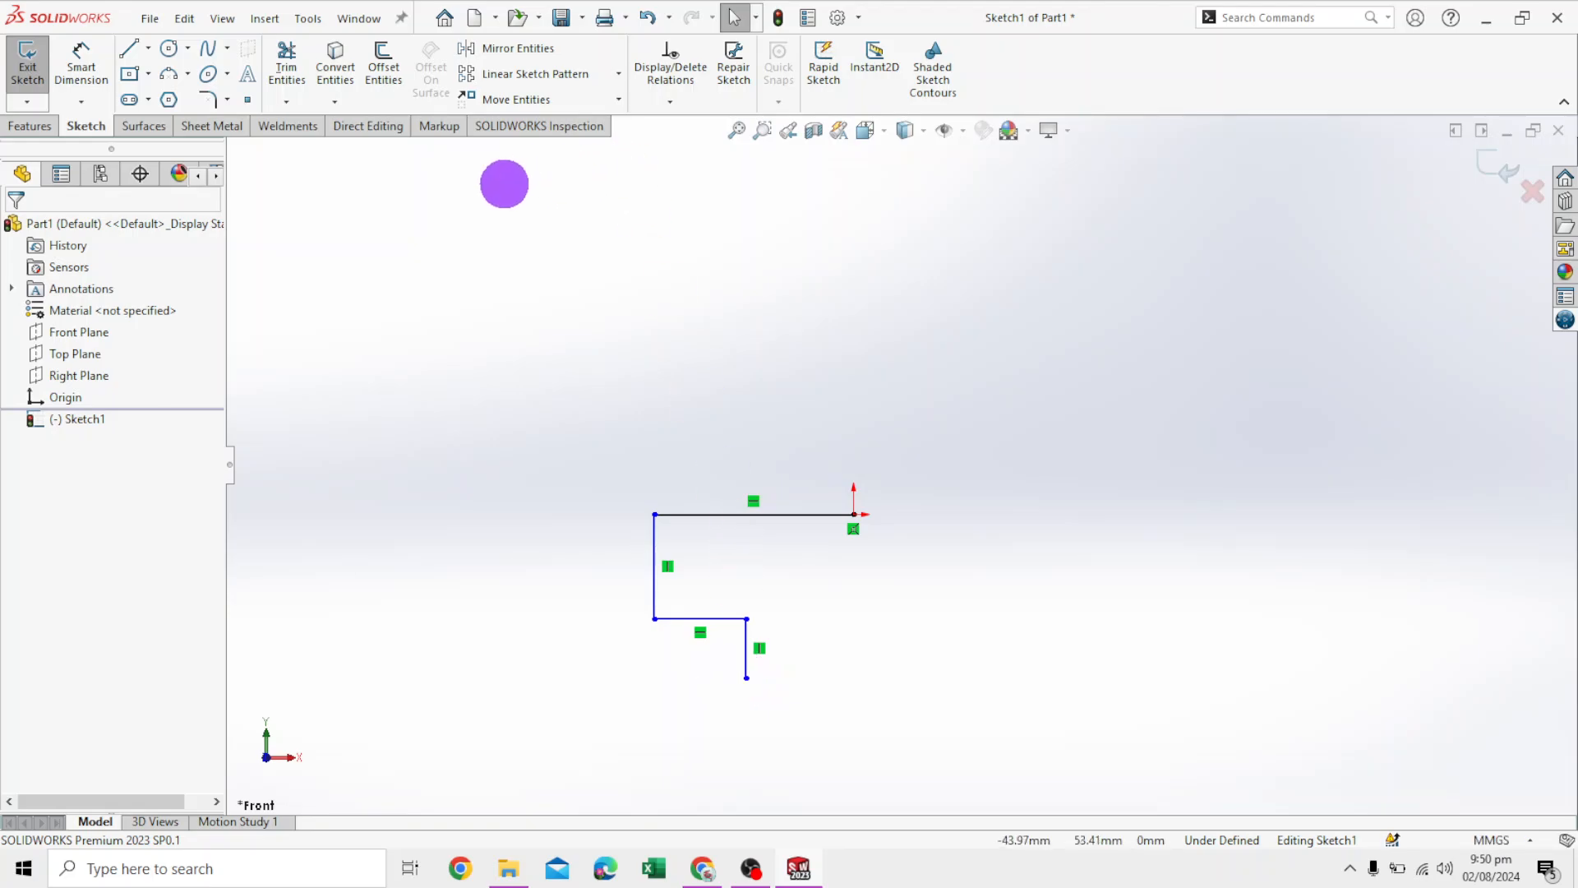
Dimension the horizontal line from the origin to 12.5 mm and the vertical line below its left end to 8 mm
{"action": "left_click", "coordinate": [89, 70]}
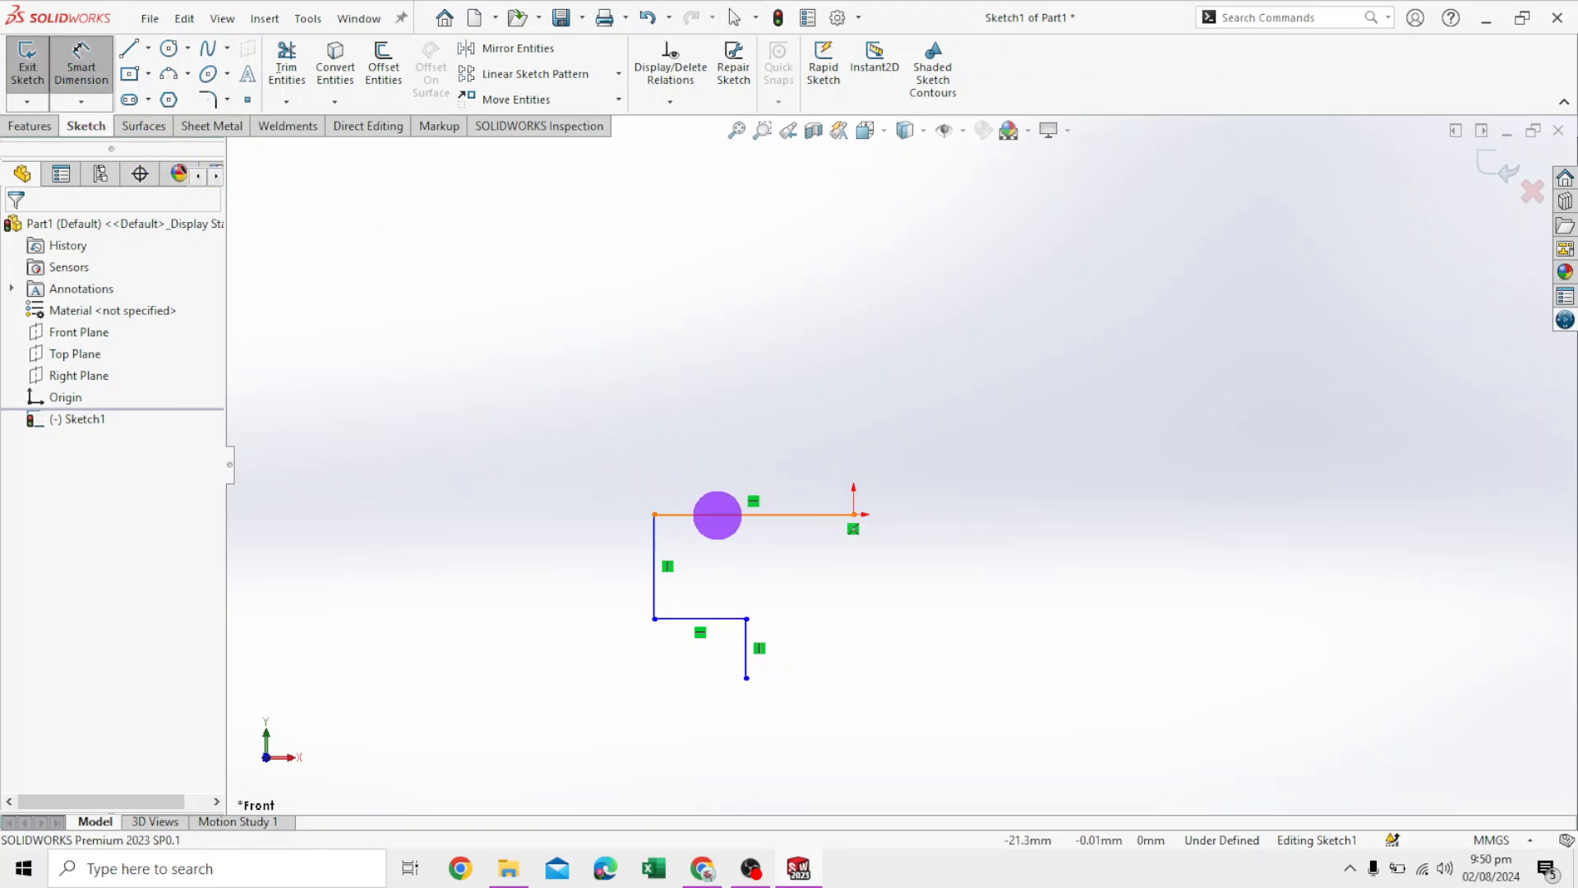
{"action": "left_click", "coordinate": [713, 515]}
{"action": "left_click", "coordinate": [737, 425]}
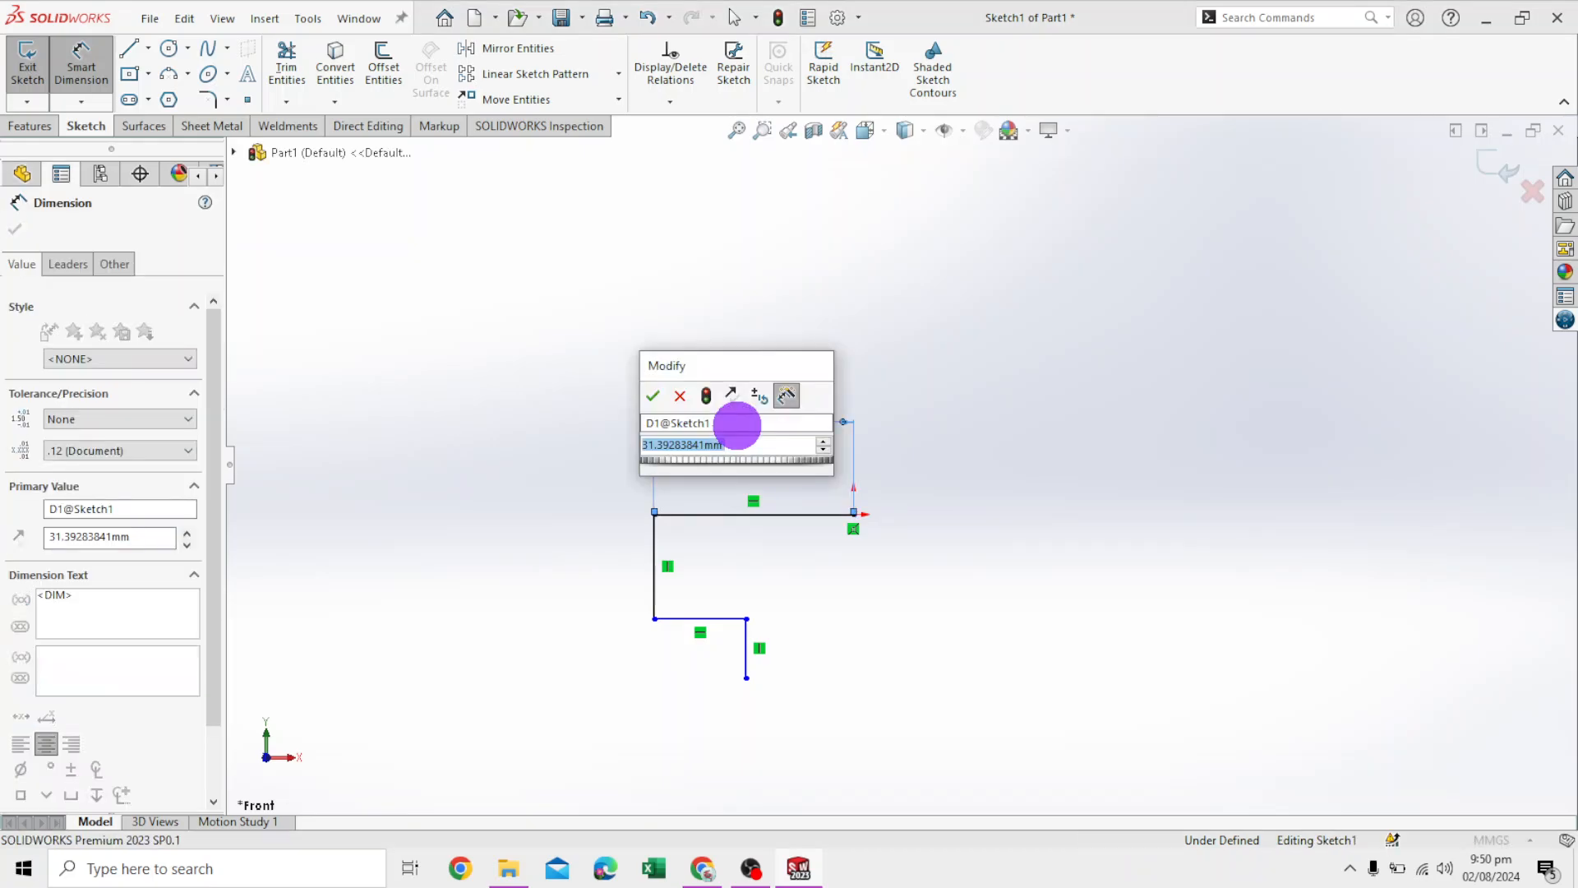
{"action": "type", "text": "12.5"}
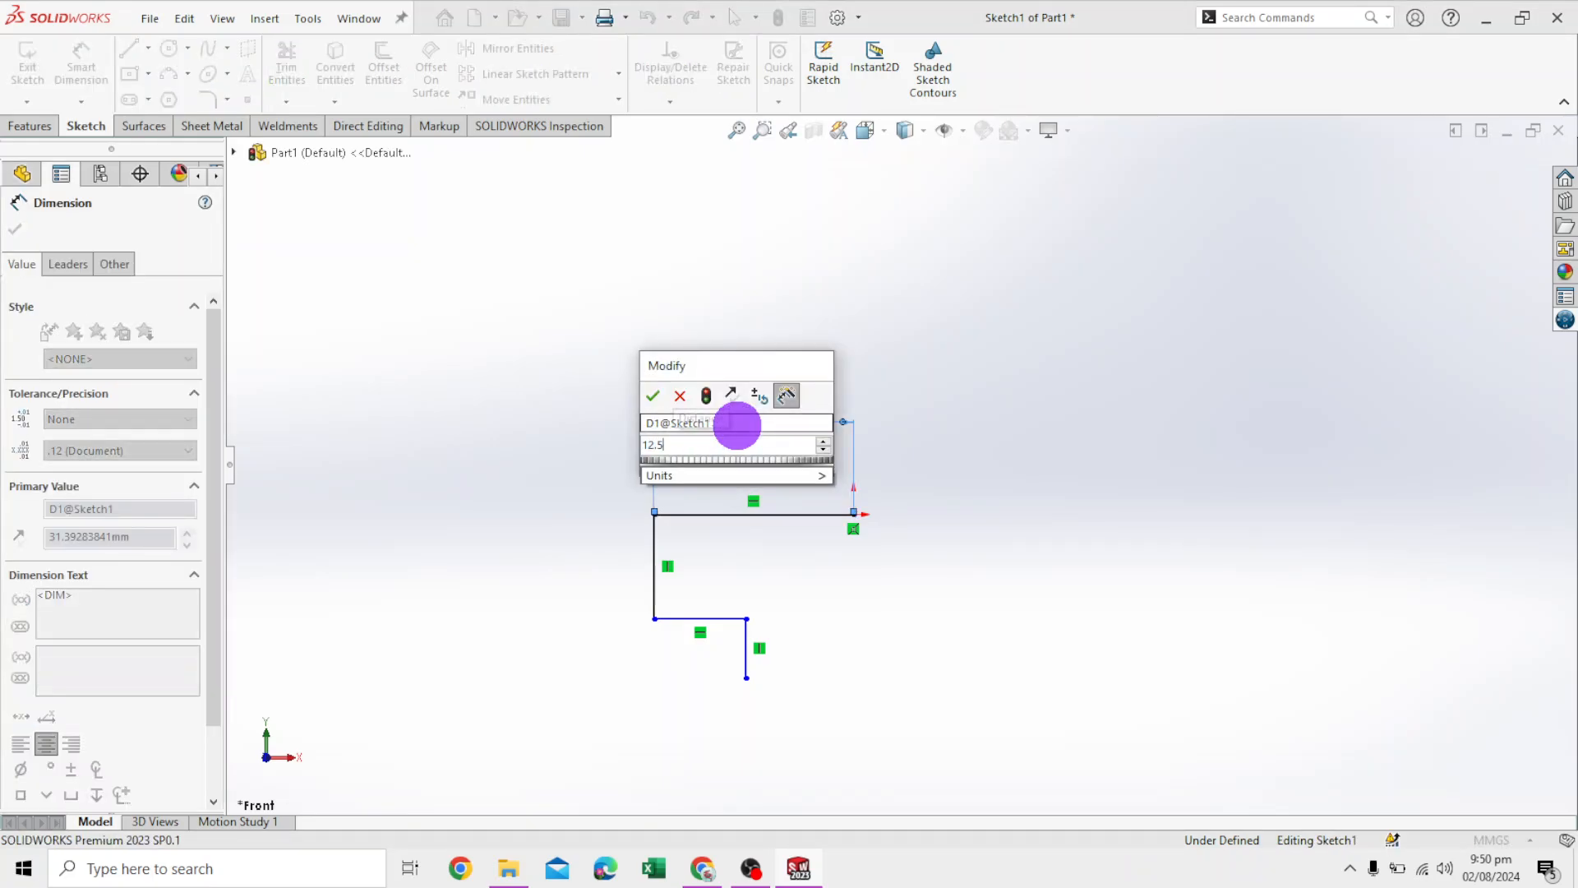
{"action": "key", "text": "Return"}
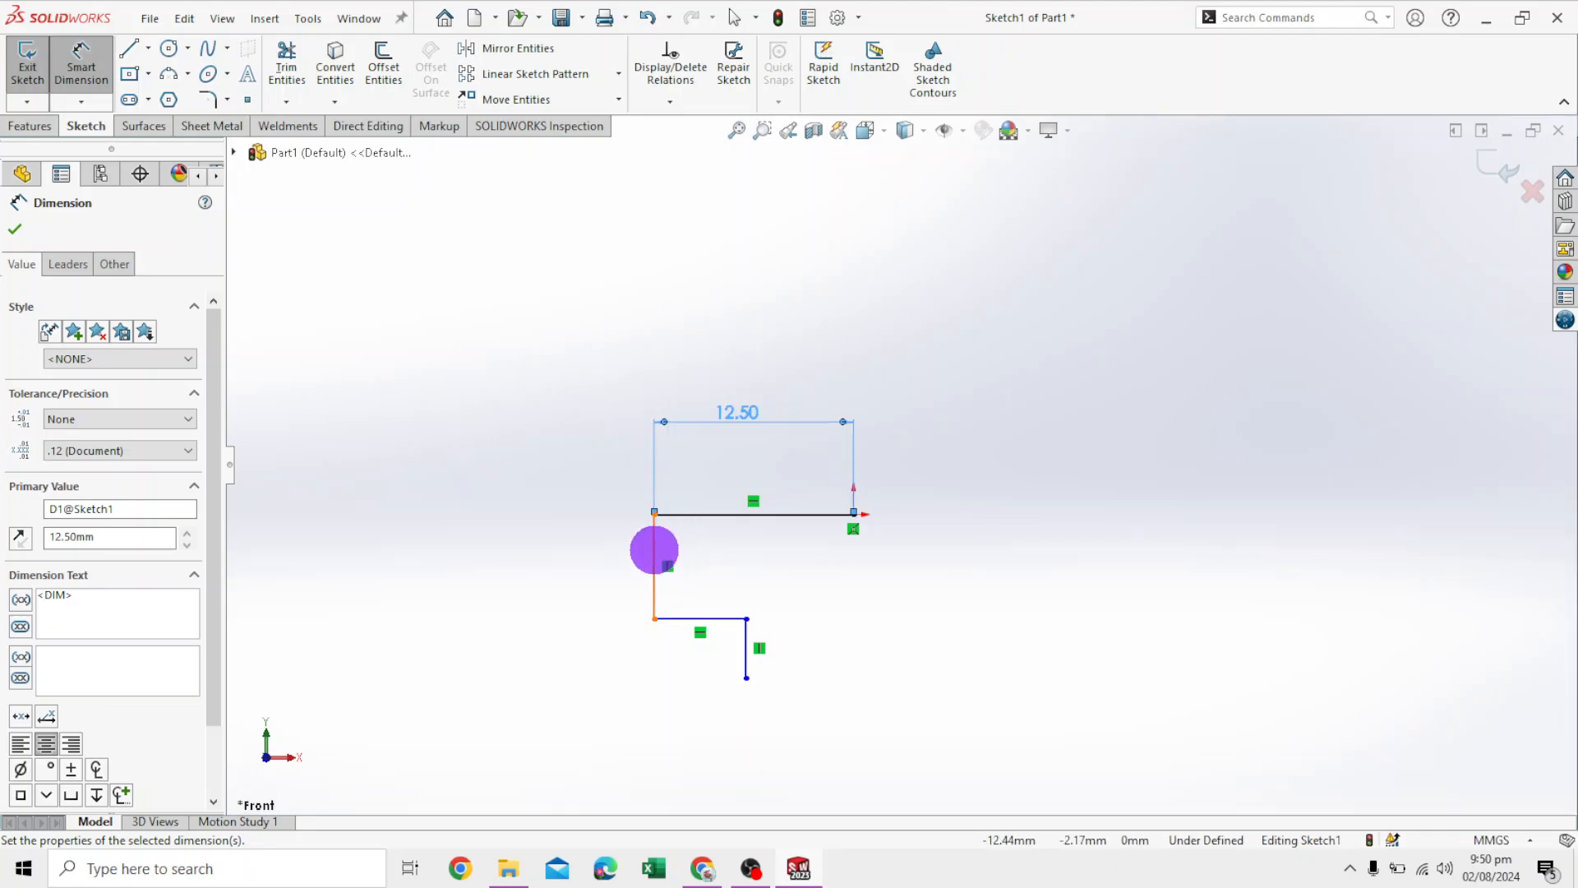
{"action": "left_click", "coordinate": [653, 549]}
{"action": "left_click", "coordinate": [584, 564]}
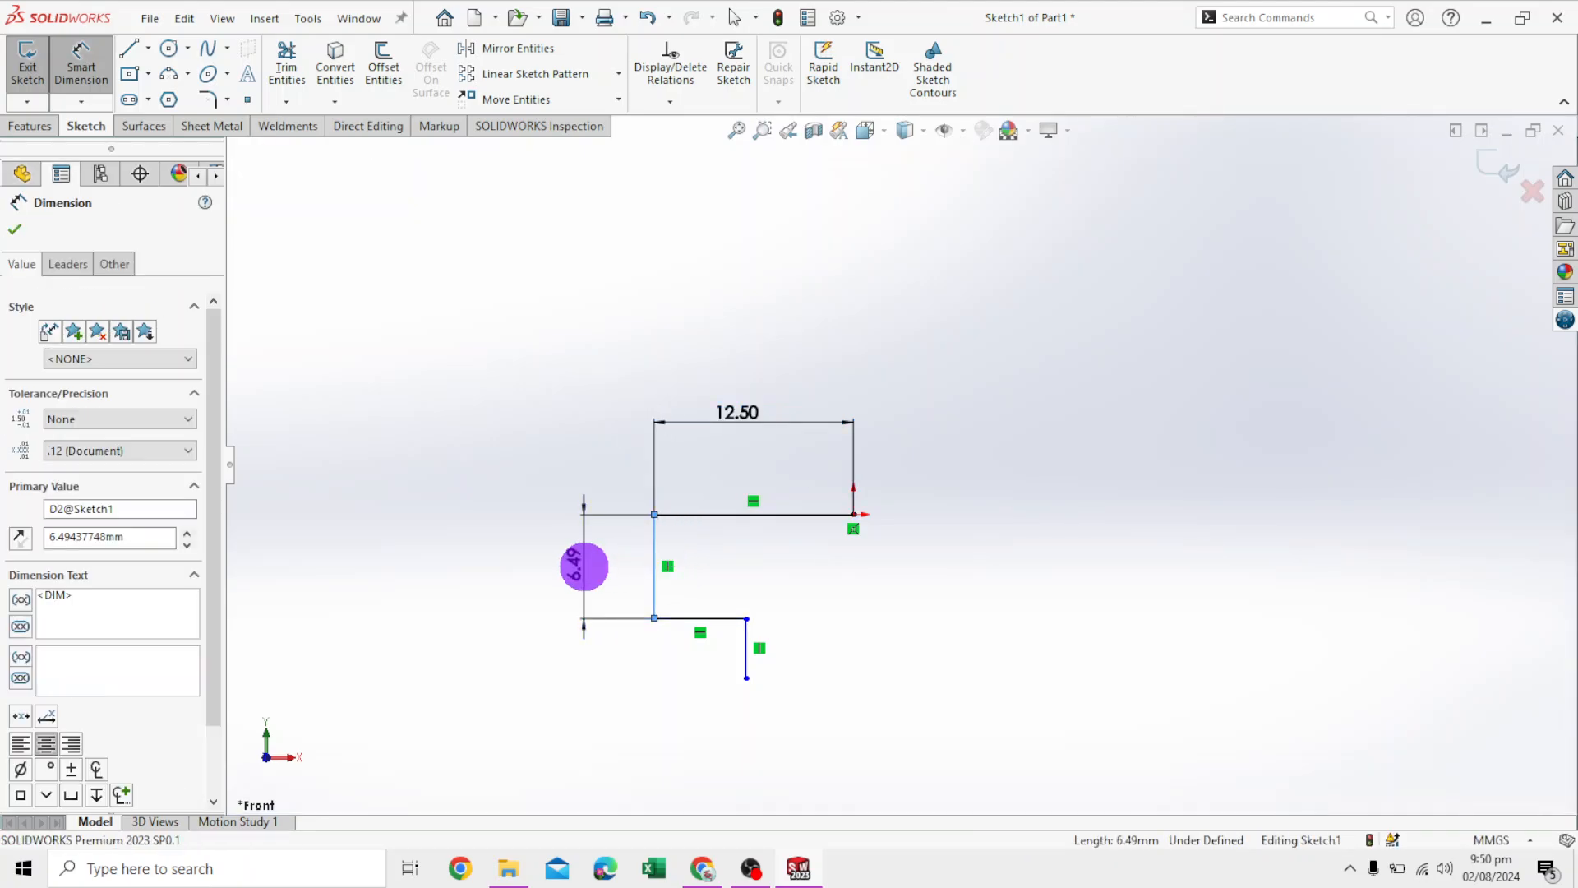
{"action": "type", "text": "8"}
{"action": "key", "text": "Return"}
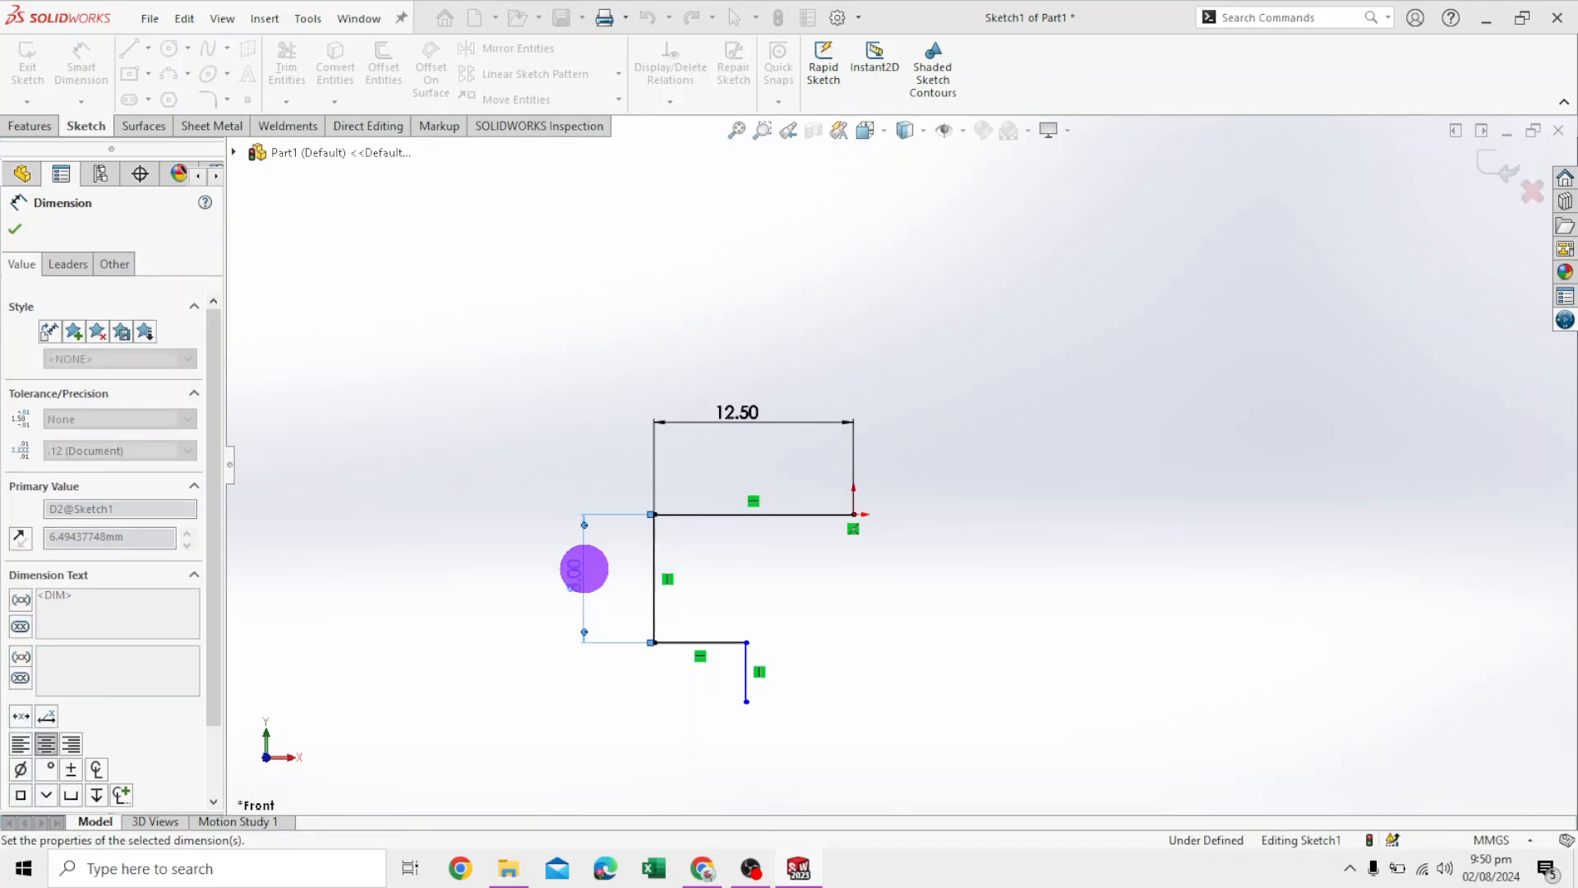
Dimension the second horizontal line to 7.5 mm and the short vertical line below its right end to 5 mm
{"action": "left_click", "coordinate": [723, 642]}
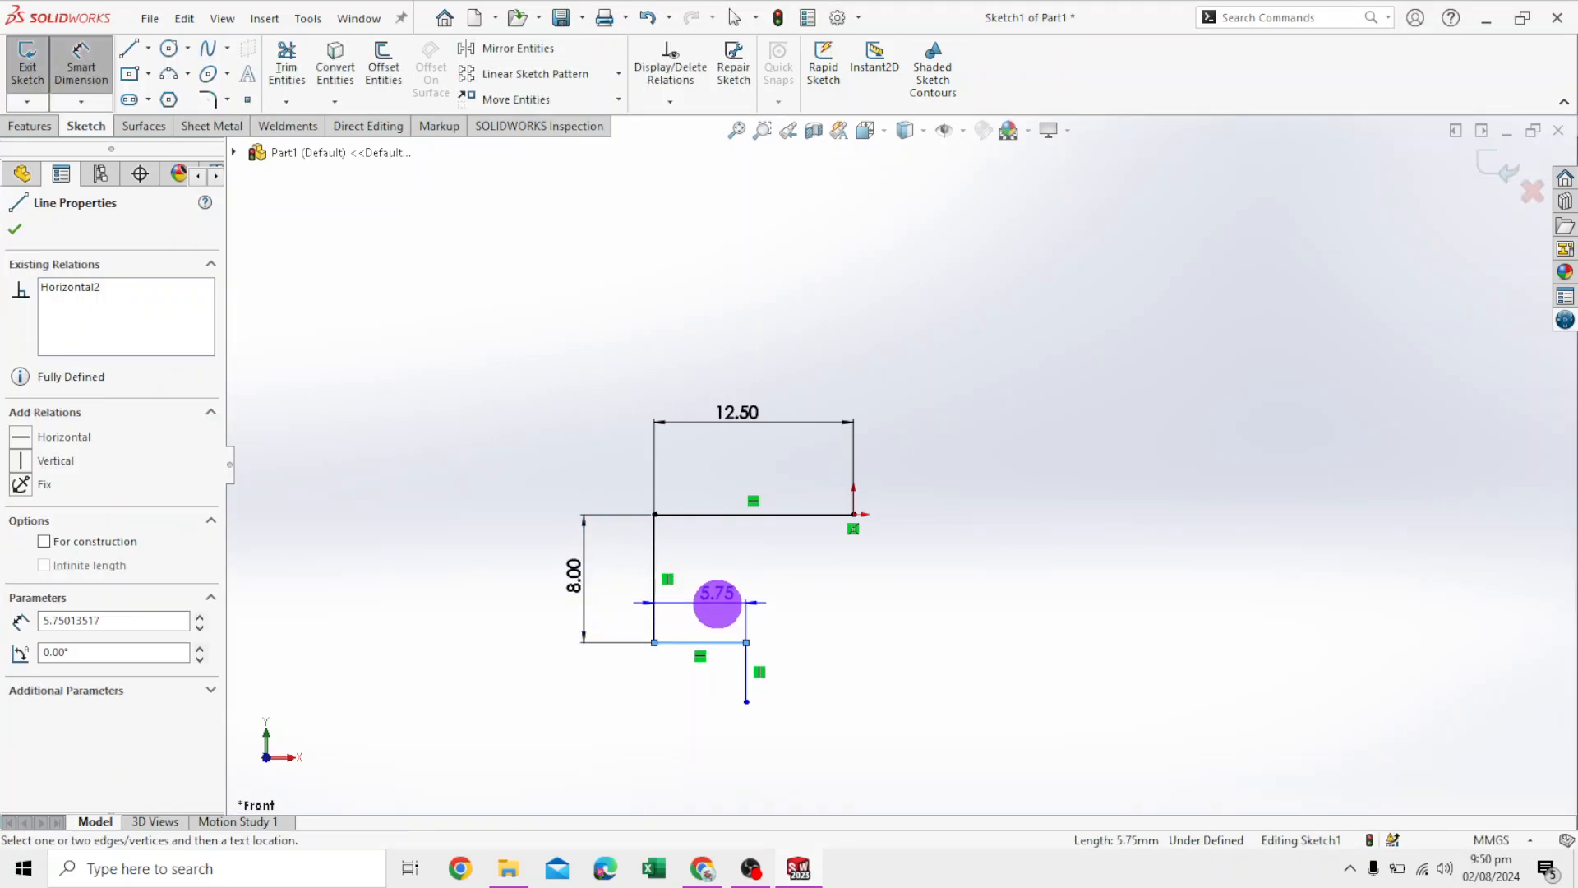
{"action": "left_click", "coordinate": [718, 606]}
{"action": "type", "text": "7.5"}
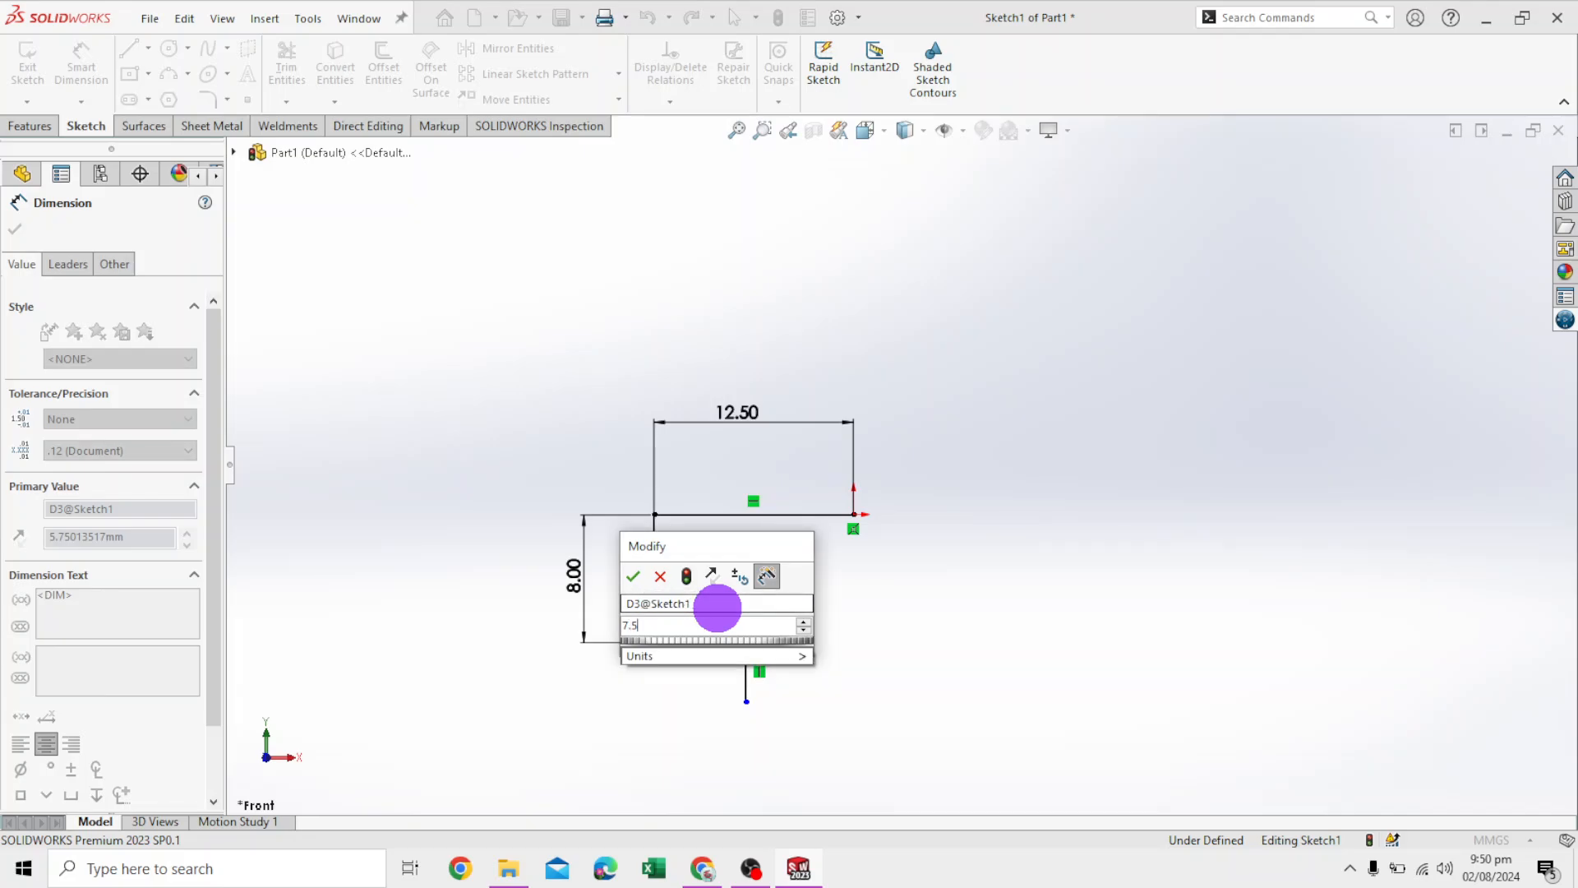
{"action": "key", "text": "Return"}
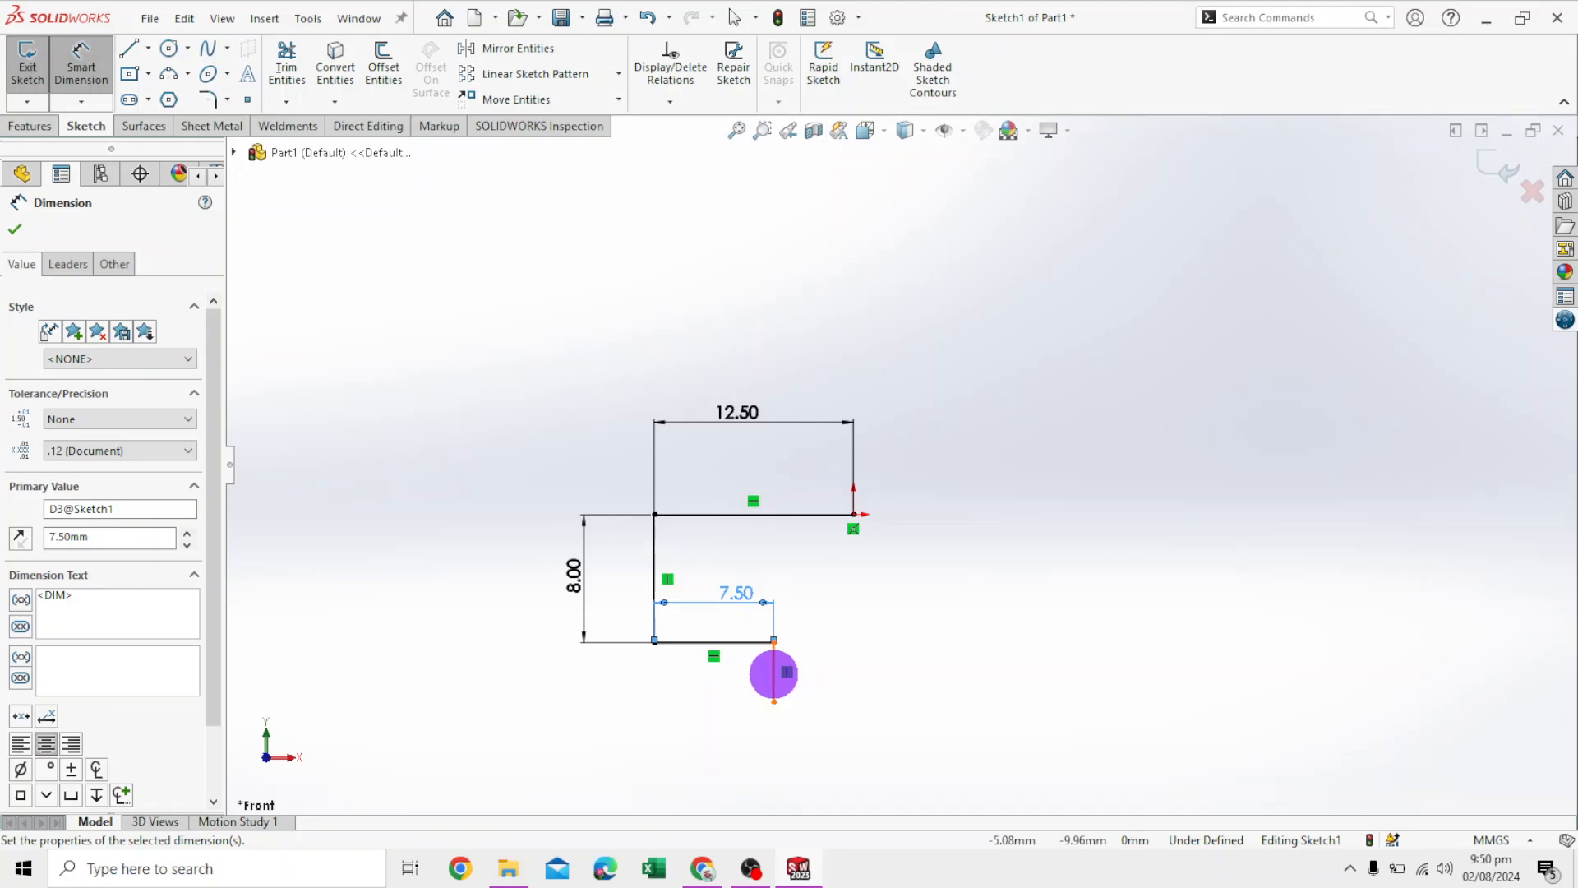
{"action": "left_click", "coordinate": [773, 674]}
{"action": "left_click", "coordinate": [839, 671]}
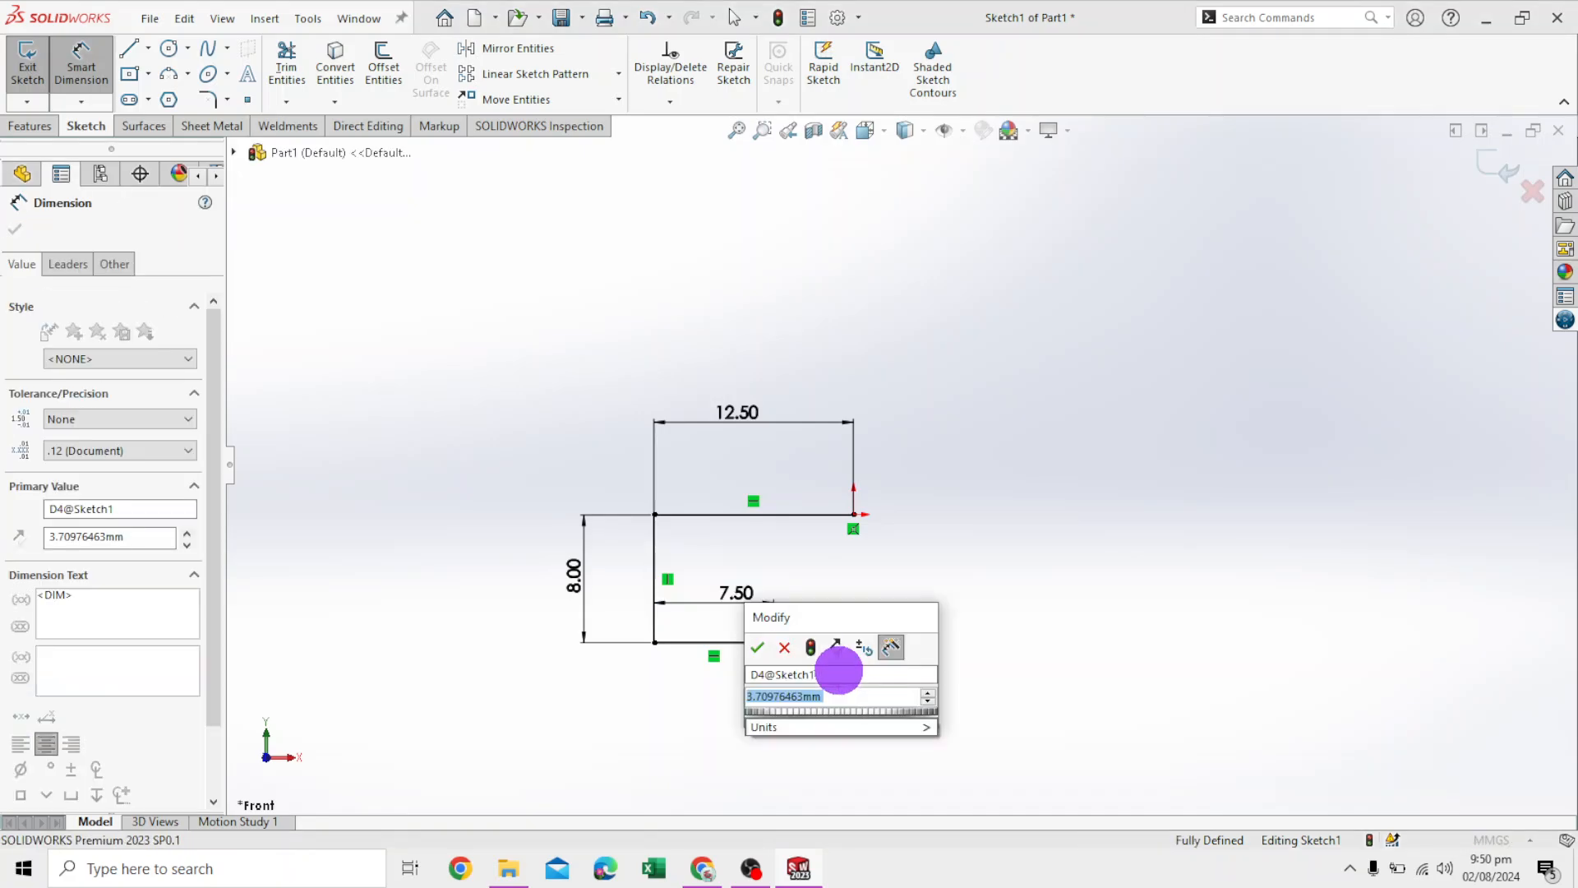
{"action": "type", "text": "5"}
{"action": "key", "text": "Return"}
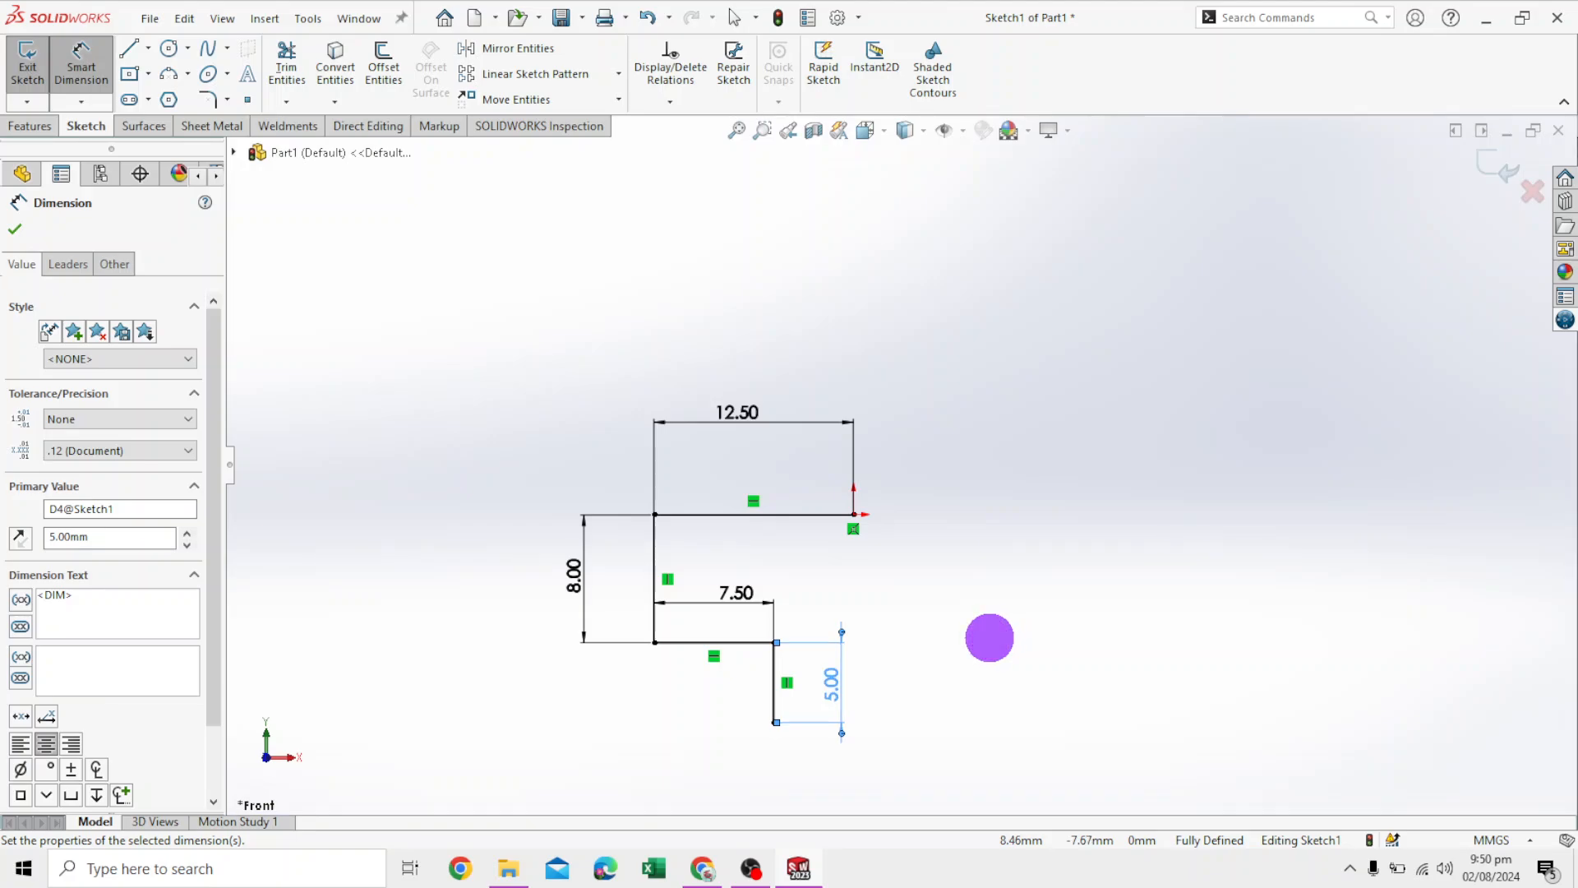
Continue the profile from its lower open end with lines about 4.4 mm left, 2.8 mm down and 4.8 mm right
{"action": "scroll", "coordinate": [752, 754], "scroll_direction": "down", "scroll_amount": 2}
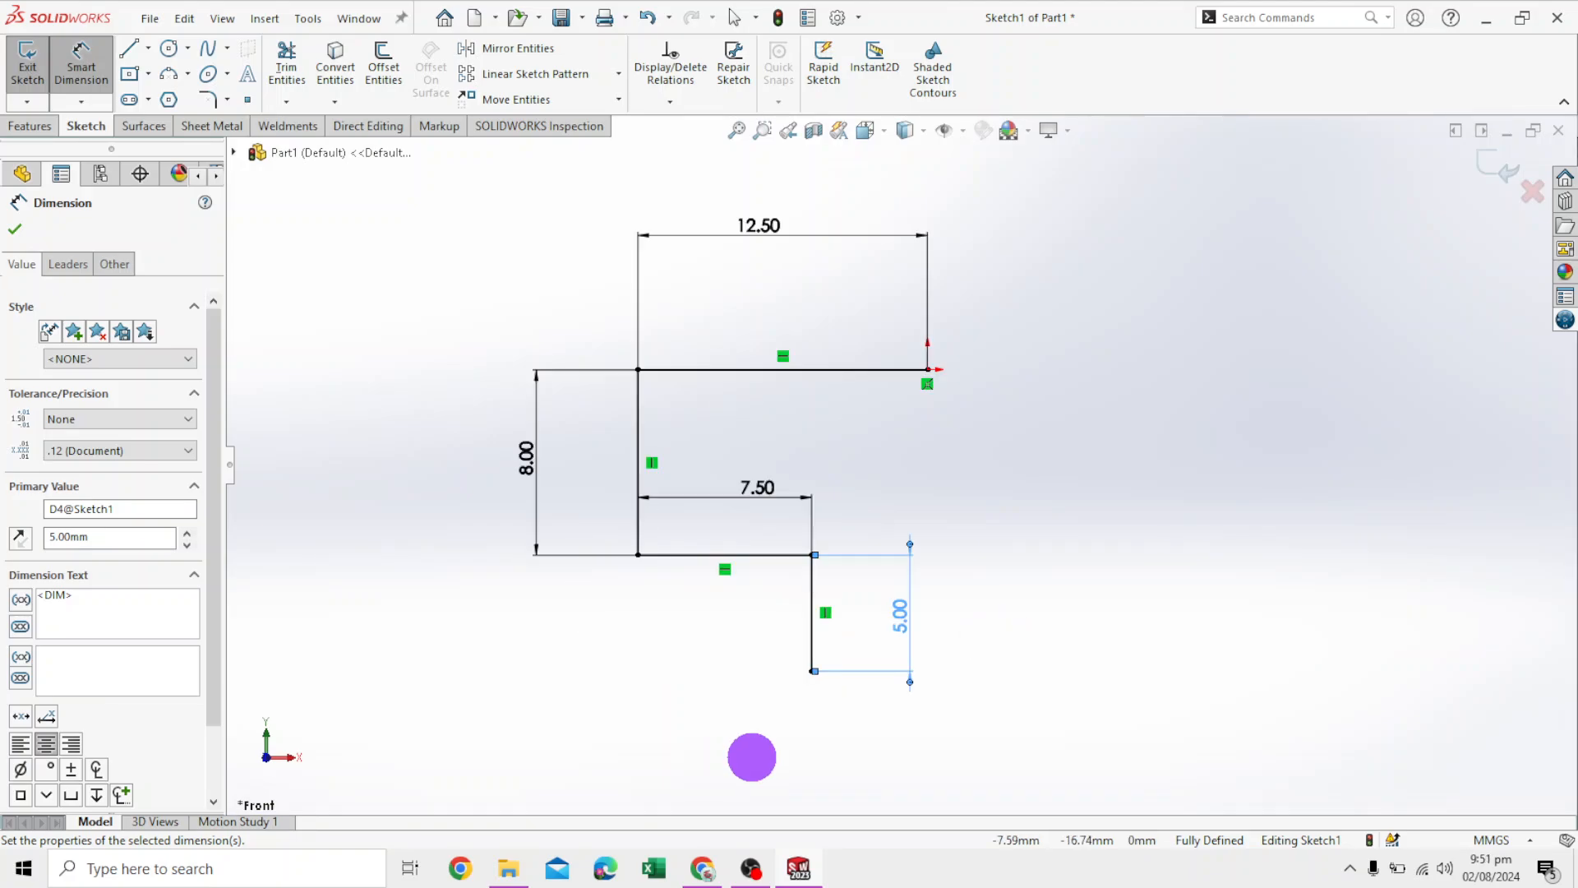
{"action": "left_click", "coordinate": [128, 48]}
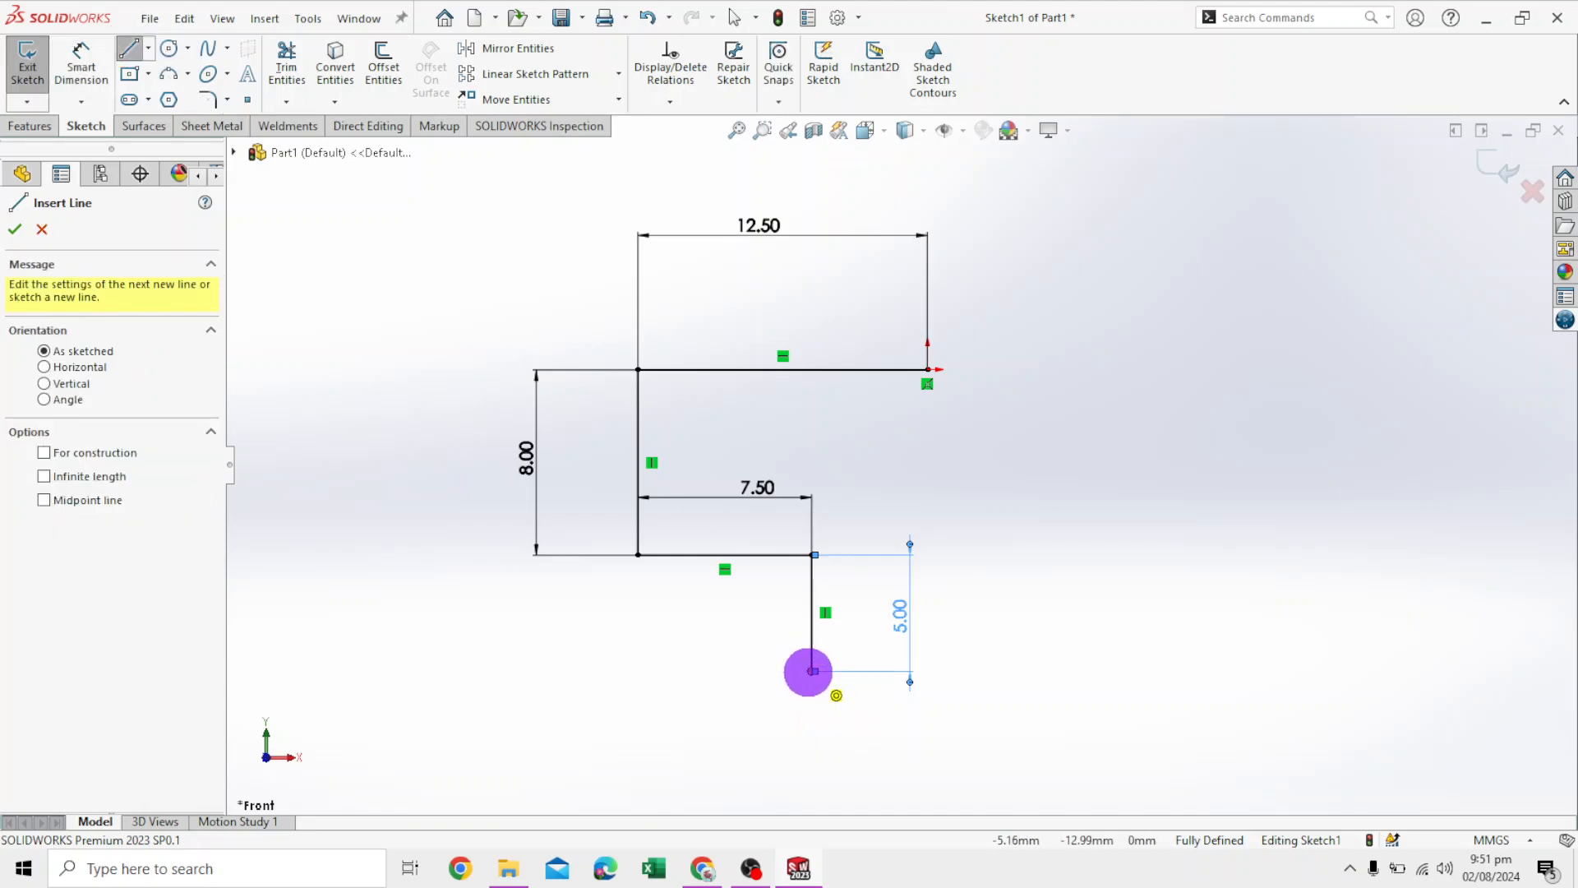
{"action": "left_click", "coordinate": [811, 671]}
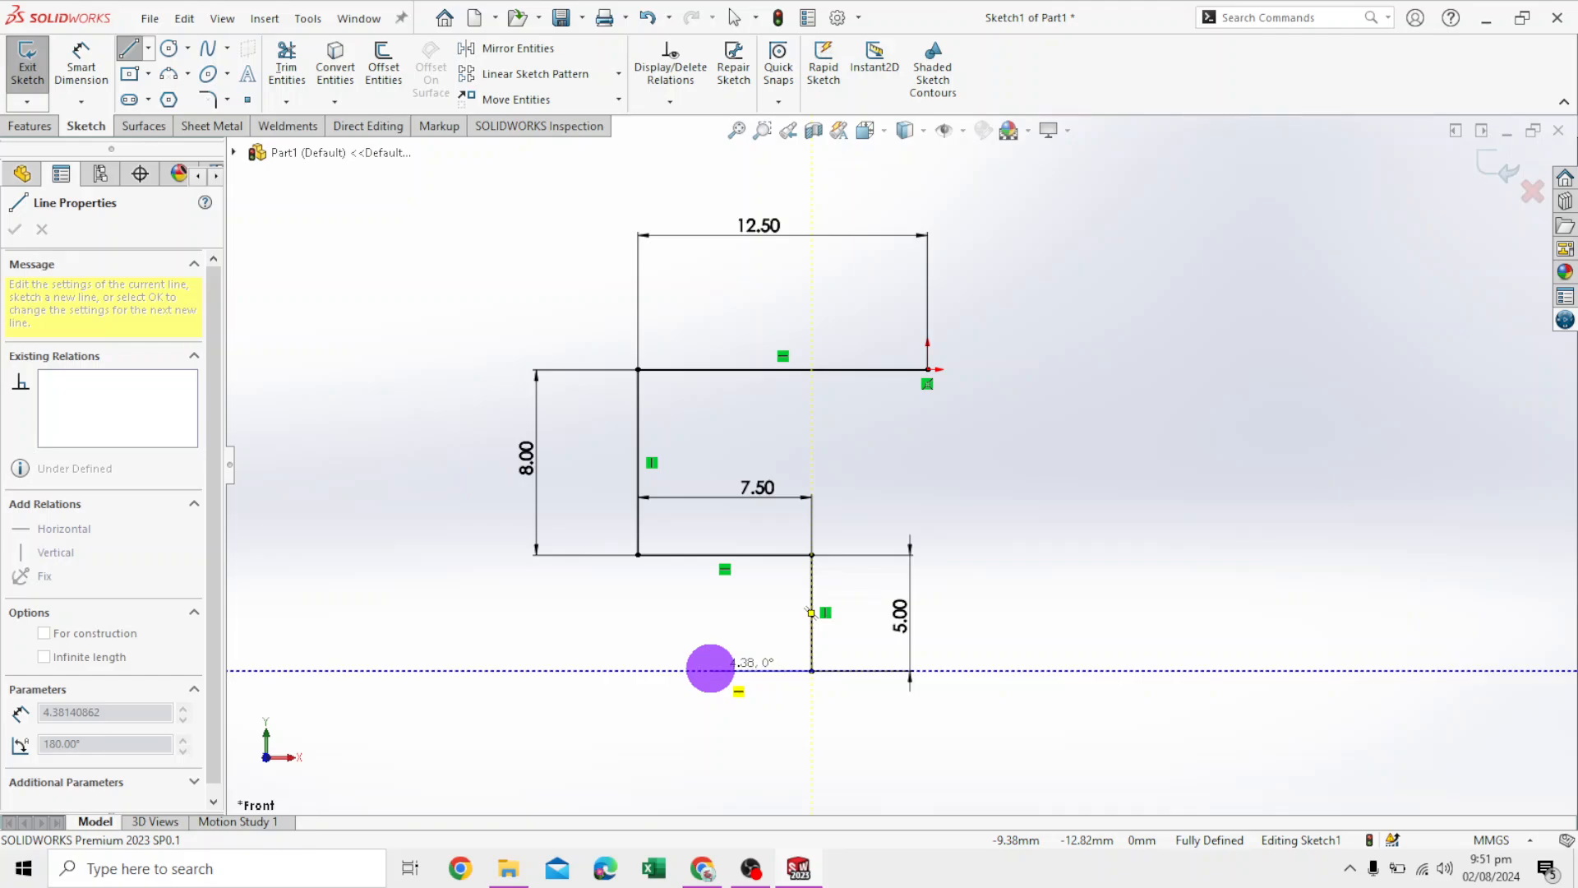
{"action": "left_click", "coordinate": [710, 670]}
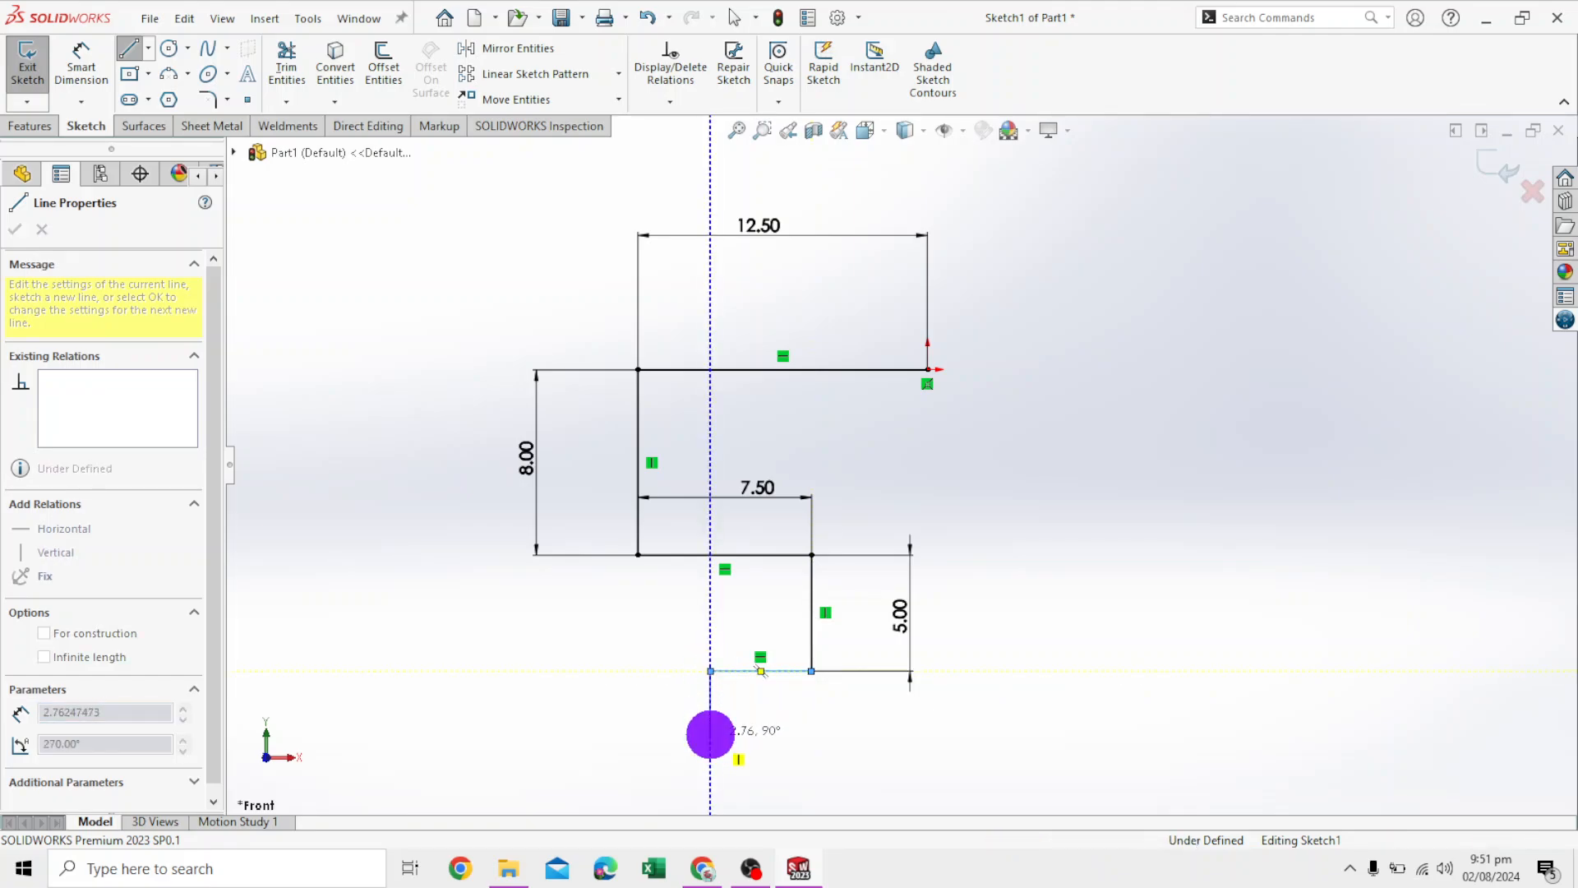
{"action": "left_click", "coordinate": [710, 734]}
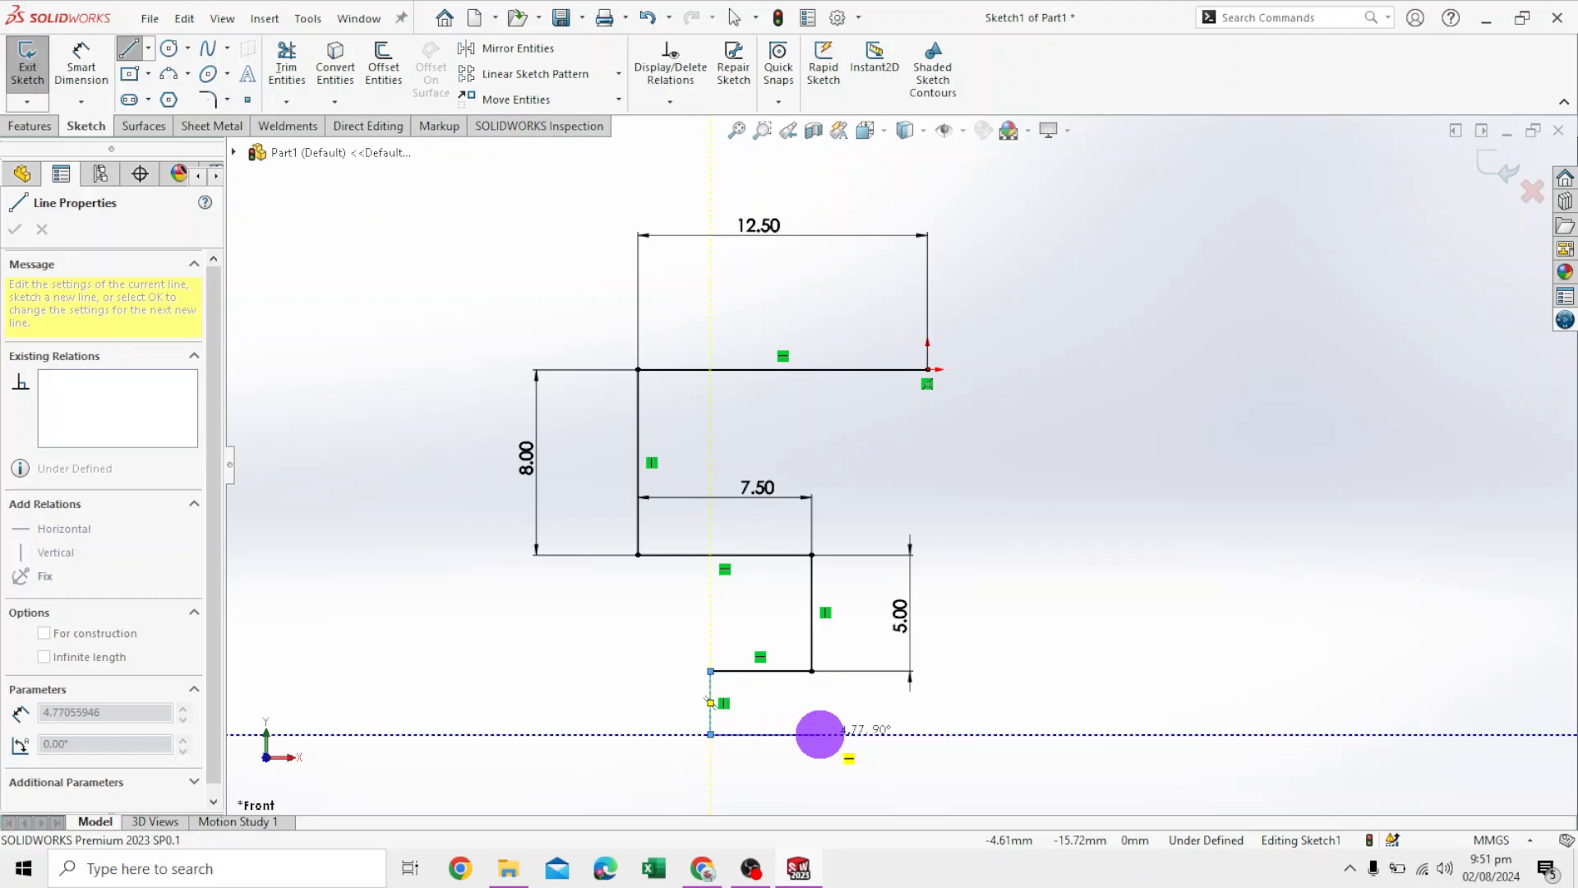
{"action": "left_click", "coordinate": [820, 734]}
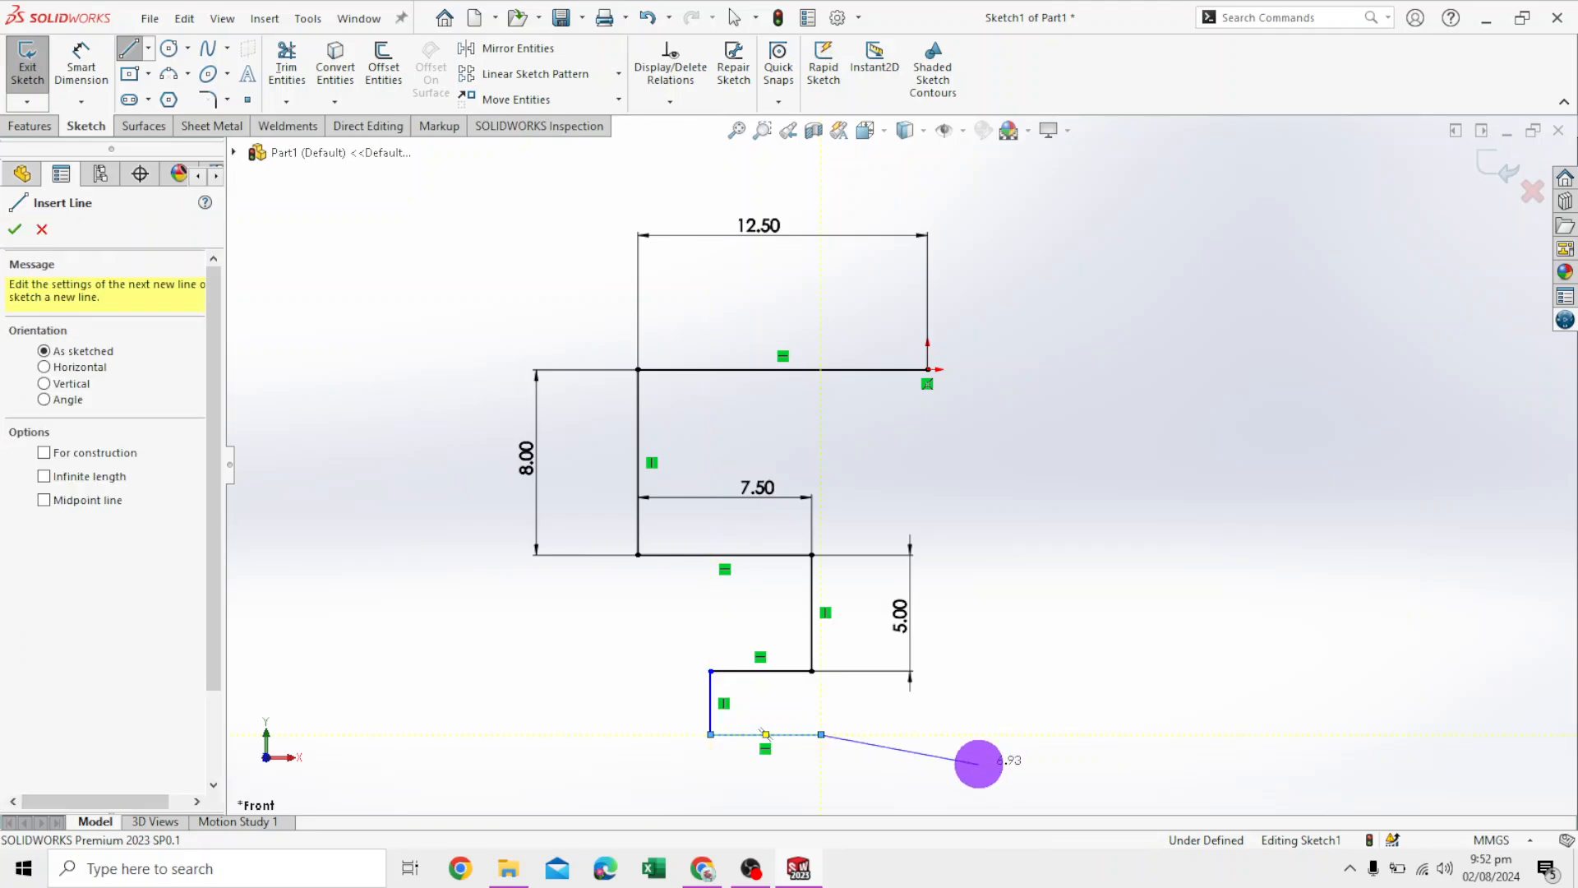
{"action": "key", "text": "Escape"}
Dimension the third horizontal line to 4.32 mm and the vertical line below its left end to 4 mm
{"action": "left_click", "coordinate": [81, 63]}
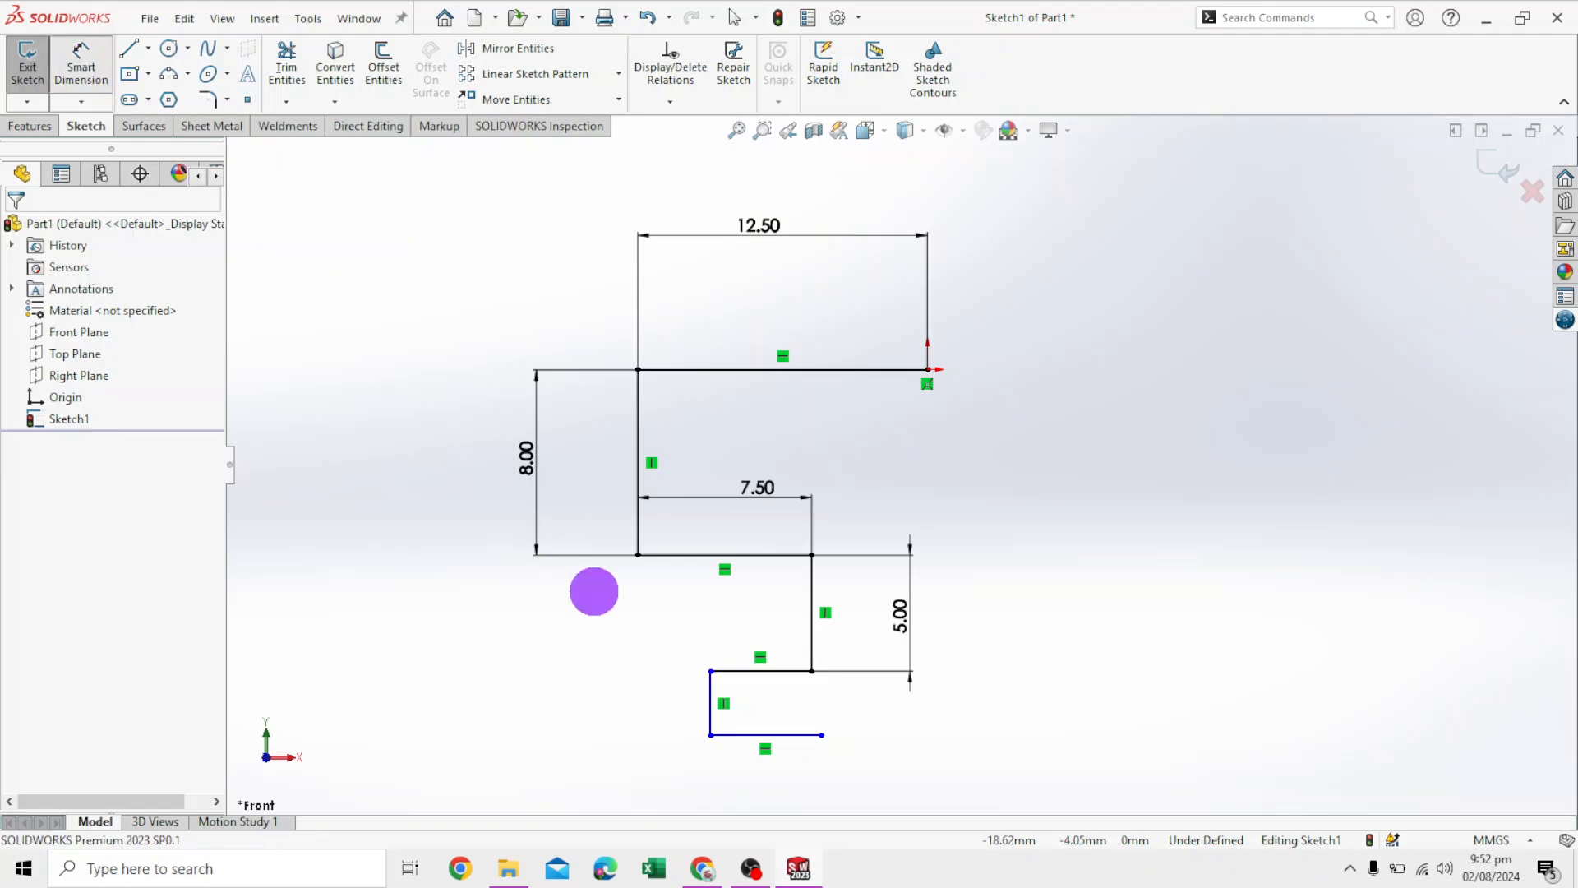
{"action": "left_click", "coordinate": [744, 670]}
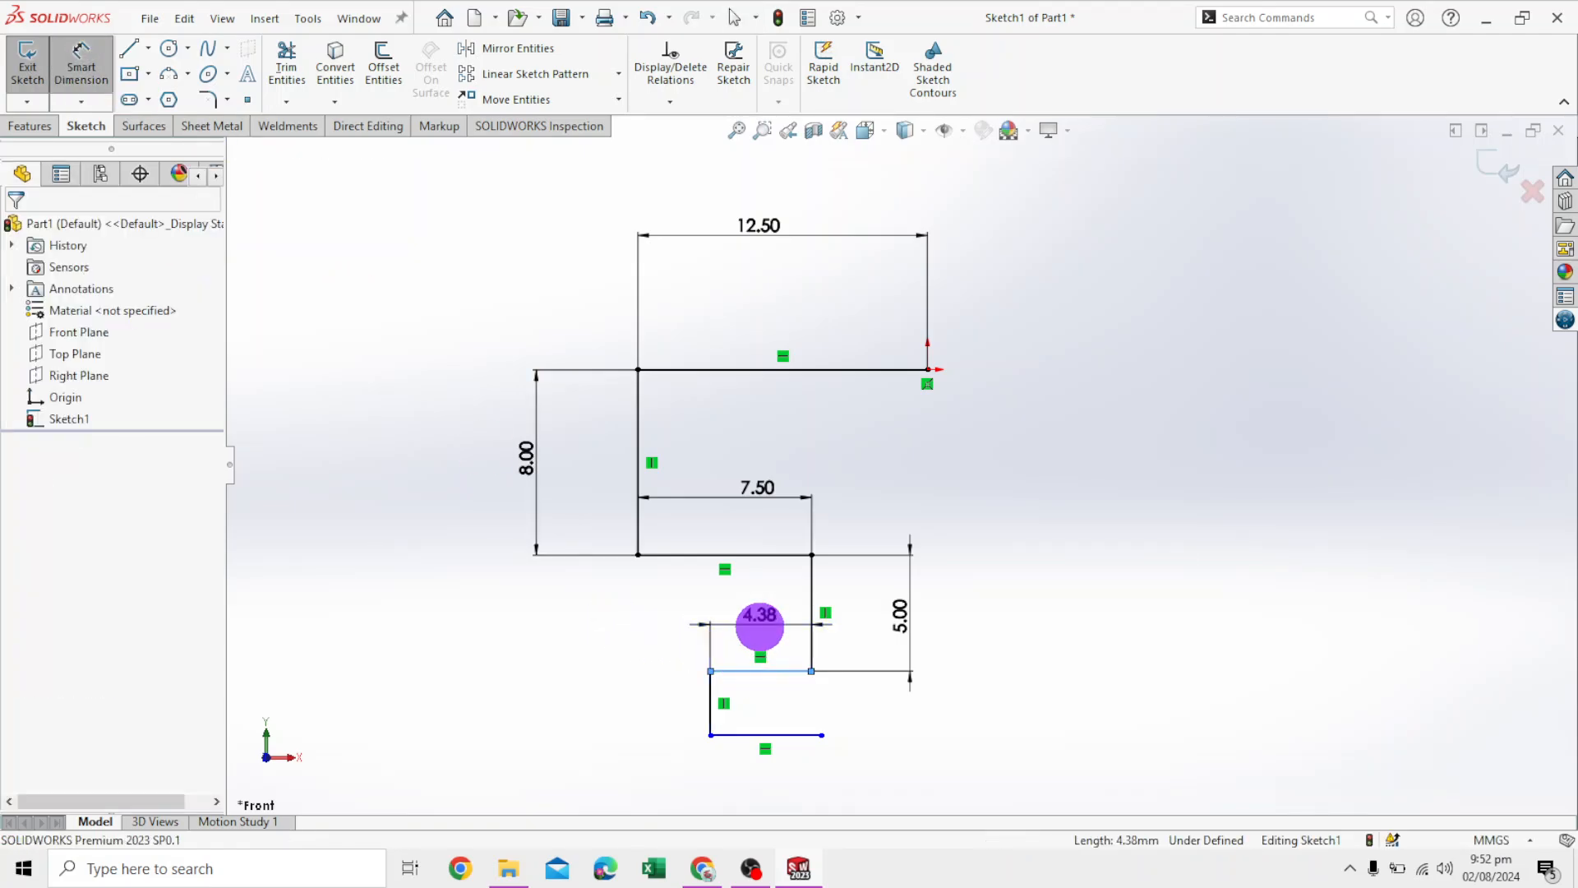
{"action": "left_click", "coordinate": [748, 660]}
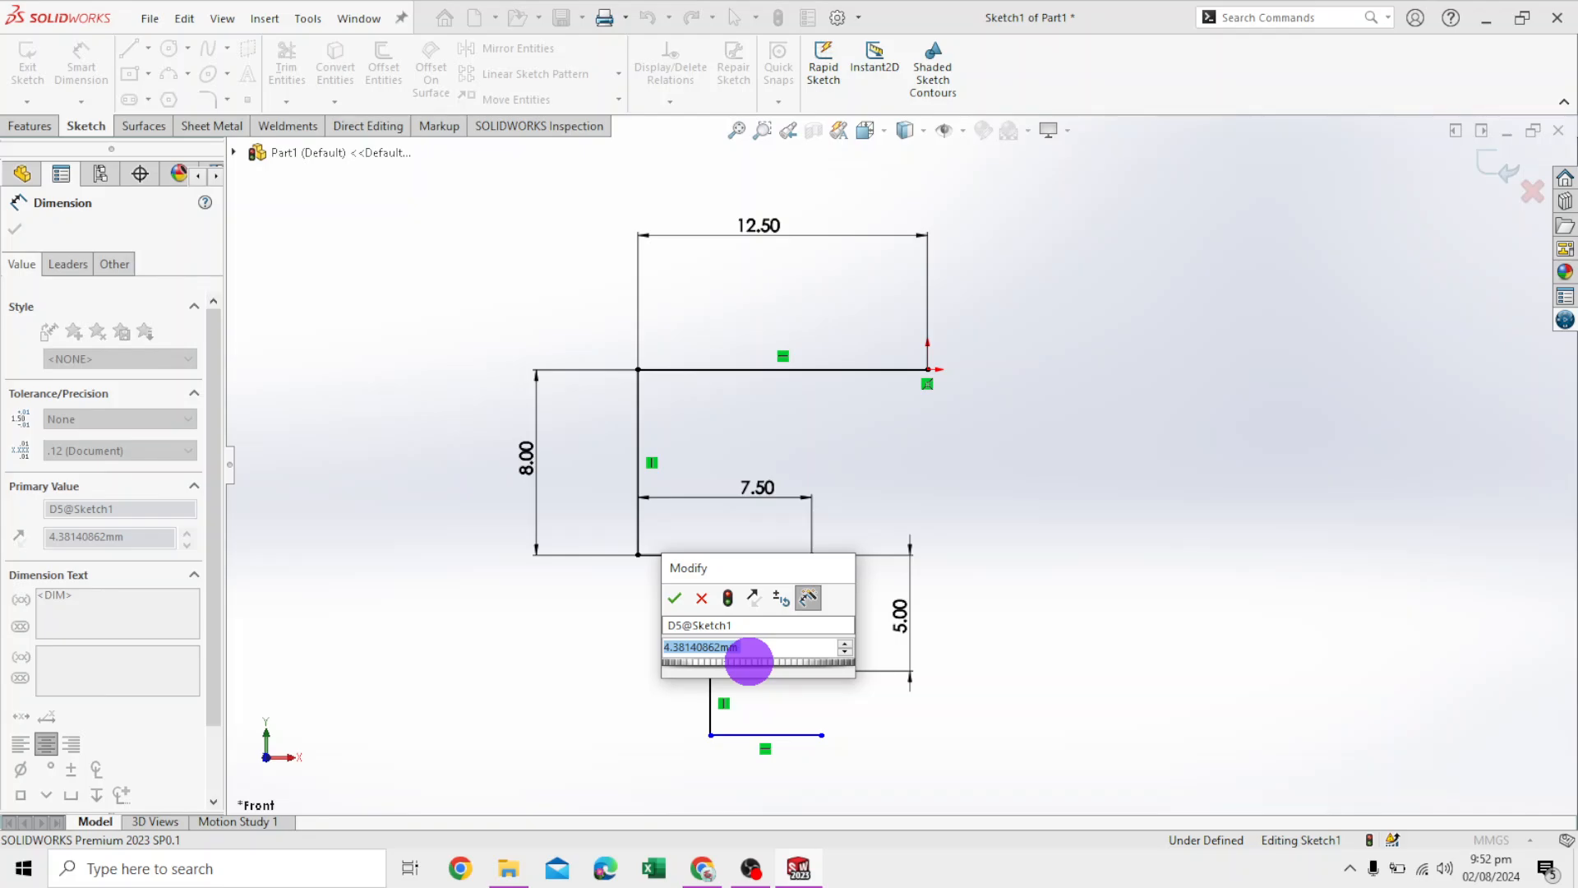
{"action": "type", "text": "4.32"}
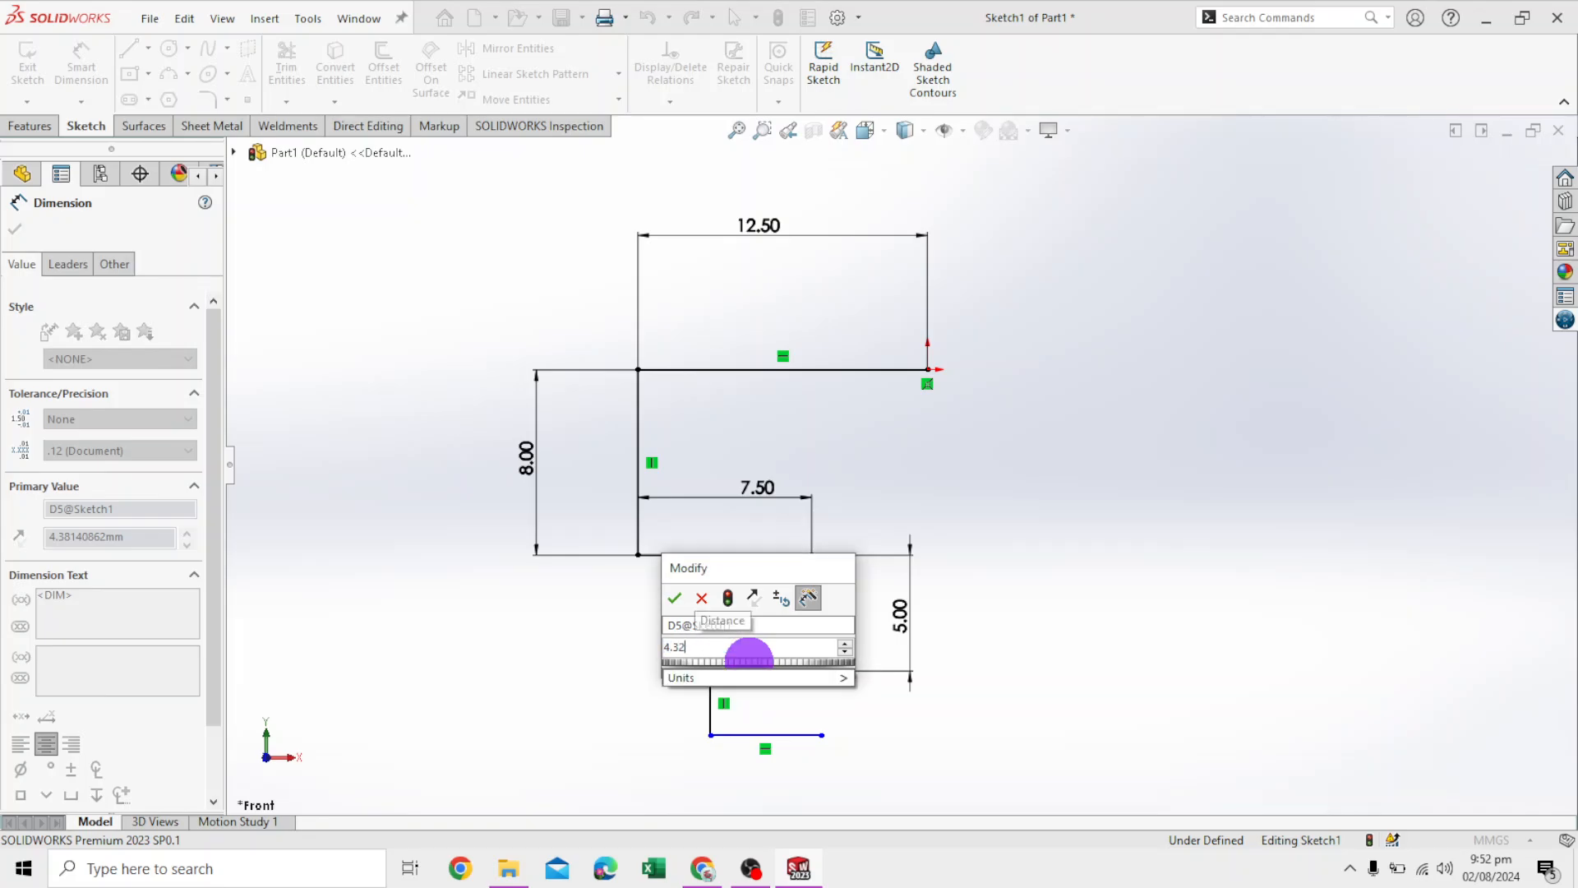
{"action": "key", "text": "Return"}
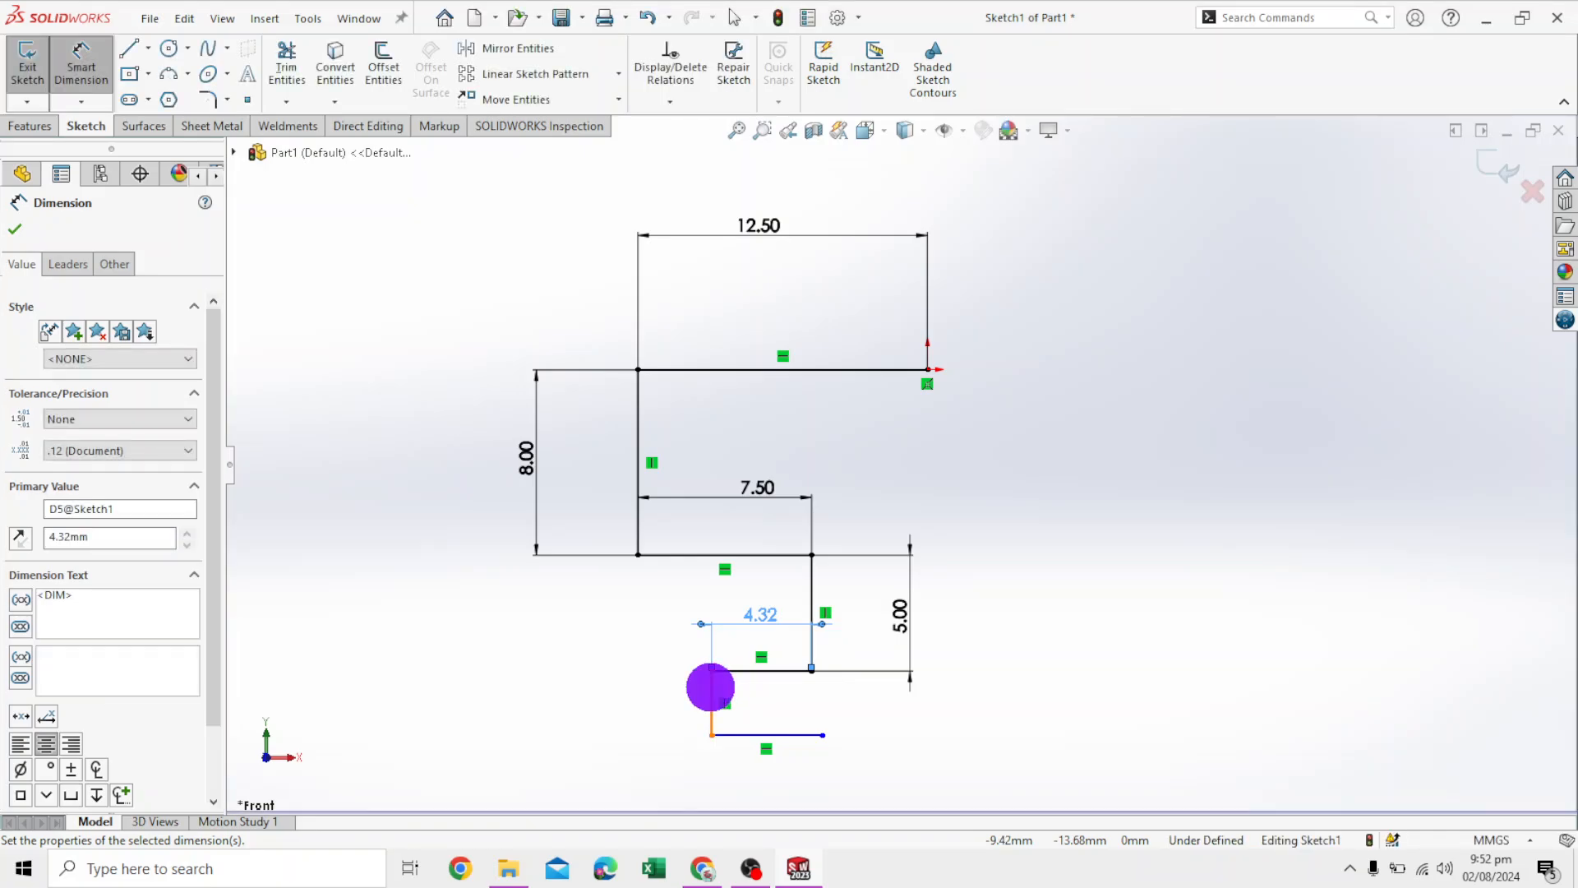
{"action": "left_click", "coordinate": [710, 690]}
{"action": "left_click", "coordinate": [654, 700]}
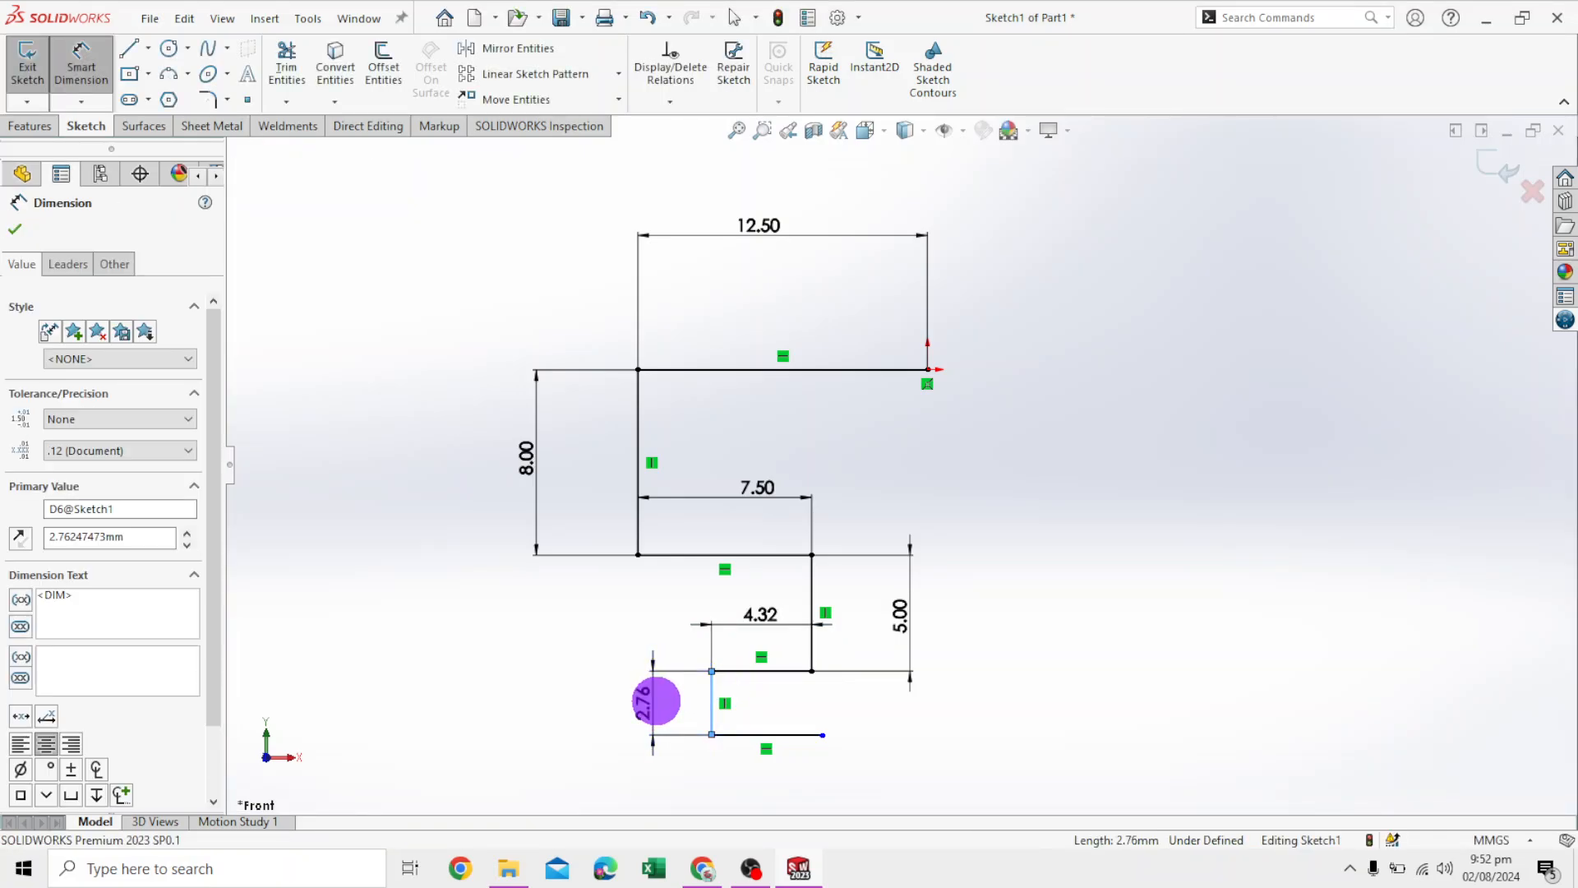
{"action": "type", "text": "4"}
{"action": "key", "text": "Return"}
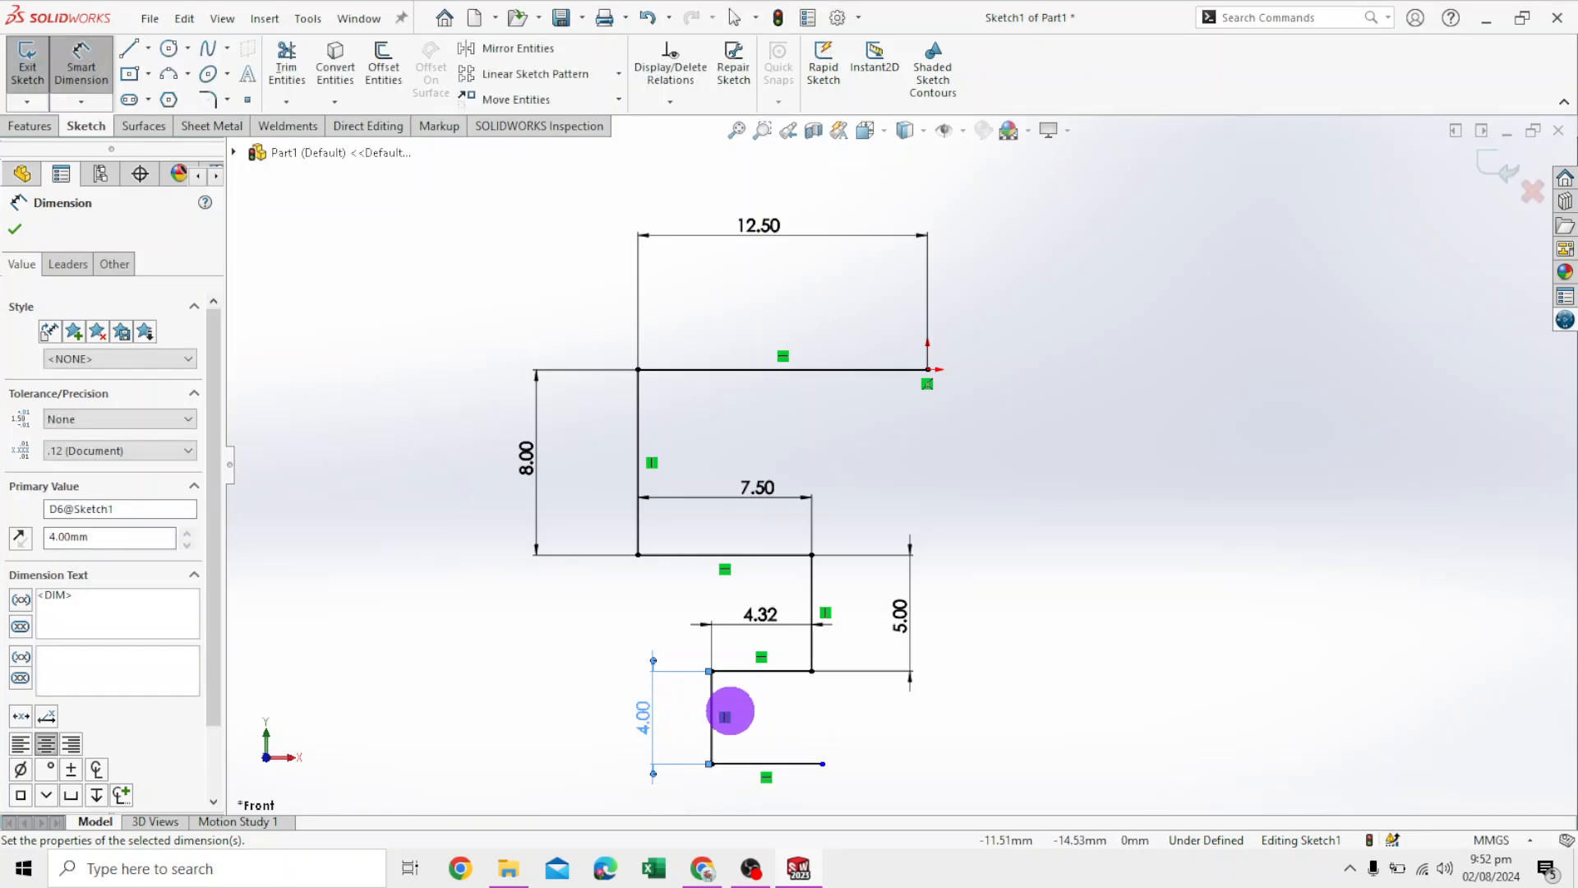
Dimension the lowest horizontal line of the profile to 6.25 mm
{"action": "scroll", "coordinate": [814, 729], "scroll_direction": "up", "scroll_amount": 1}
{"action": "scroll", "coordinate": [810, 727], "scroll_direction": "down", "scroll_amount": 2}
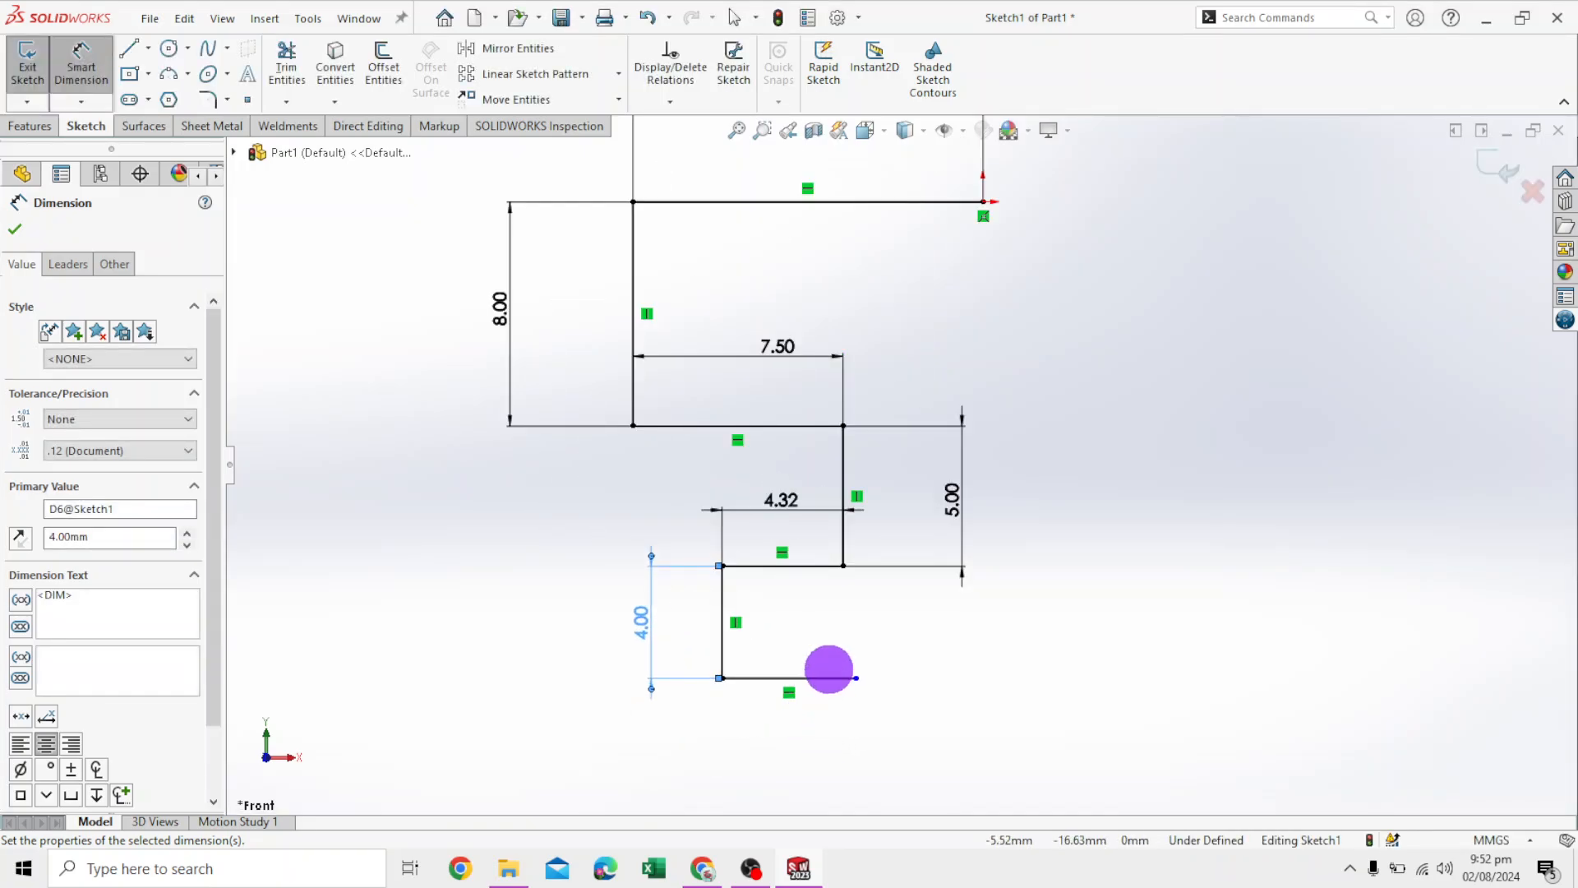
{"action": "left_click", "coordinate": [817, 679]}
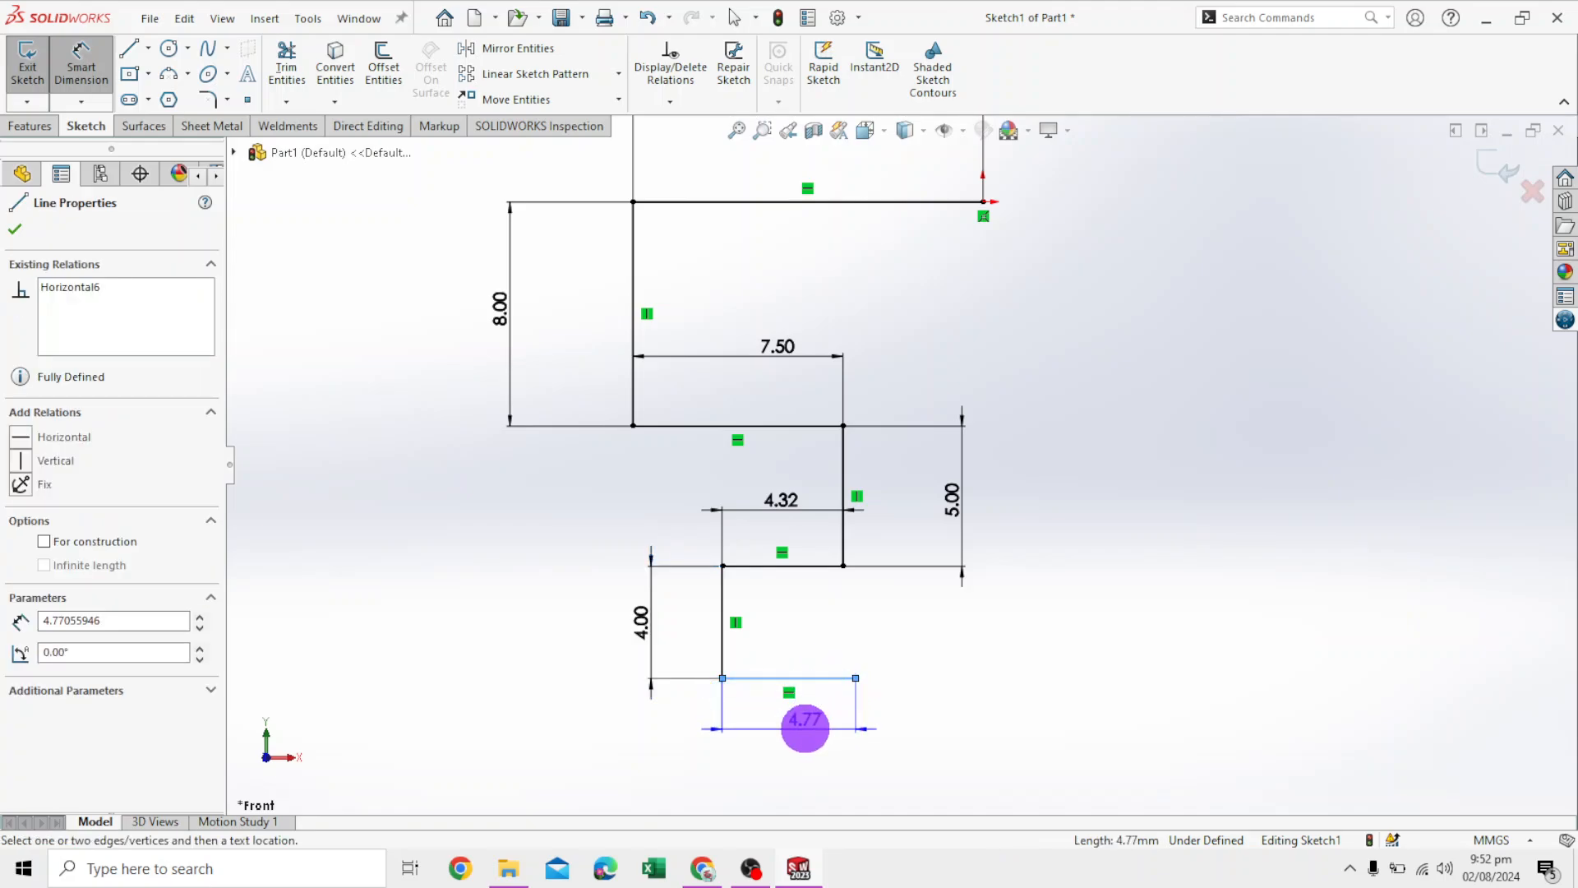
{"action": "left_click", "coordinate": [805, 727]}
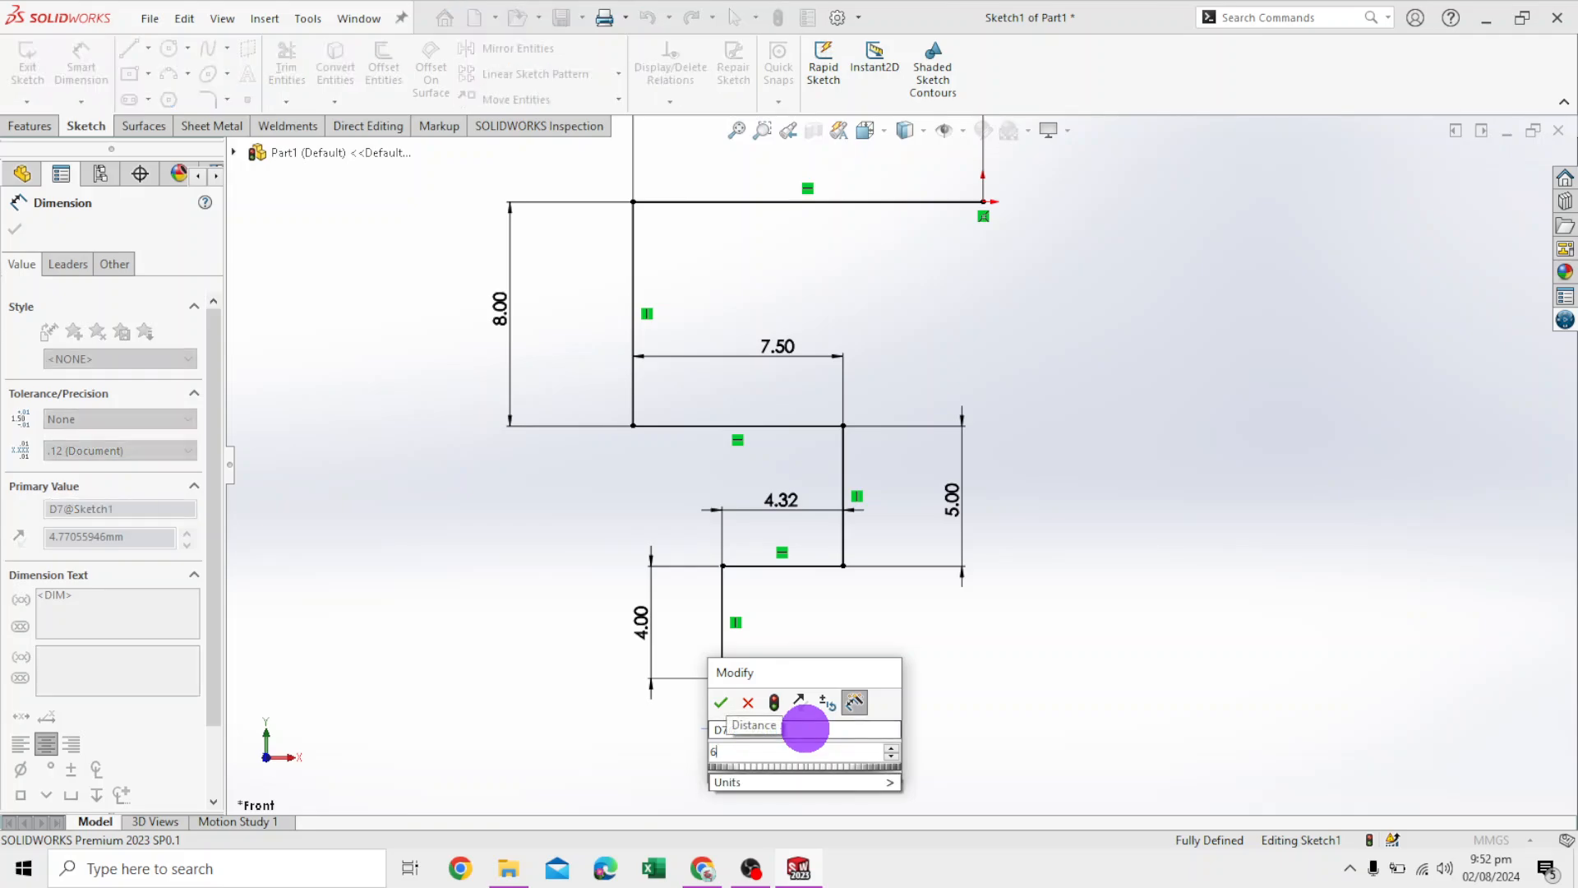
{"action": "type", "text": "6.25"}
{"action": "key", "text": "Return"}
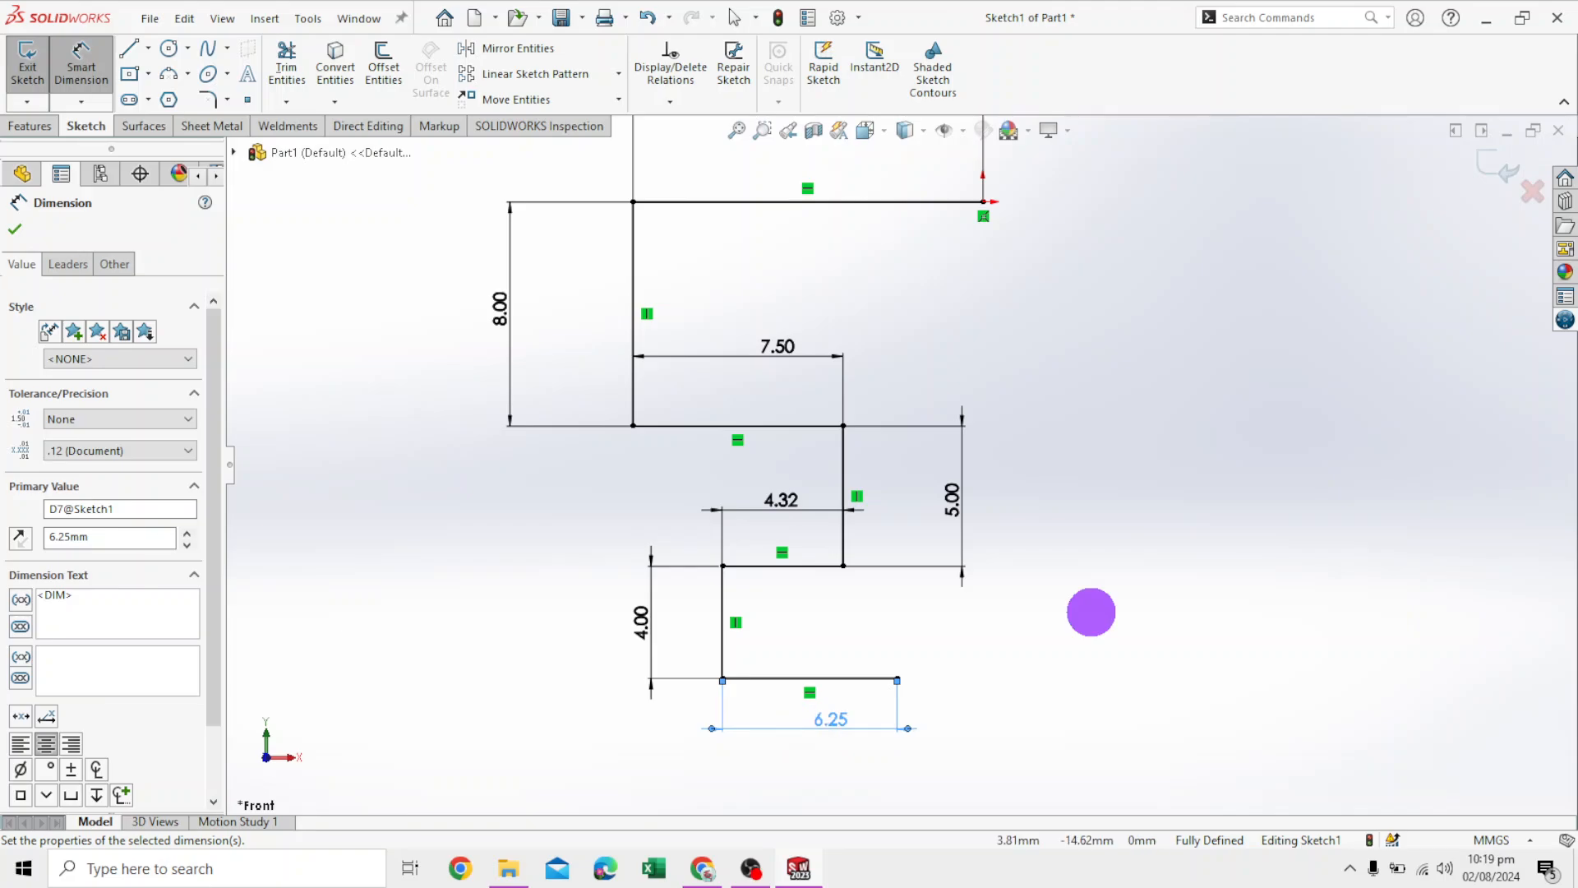
Continue the profile from the open end of the 6.25 mm line with lines about 2.9 mm down, 5.5 mm right and 15.5 mm up
{"action": "left_click", "coordinate": [129, 47]}
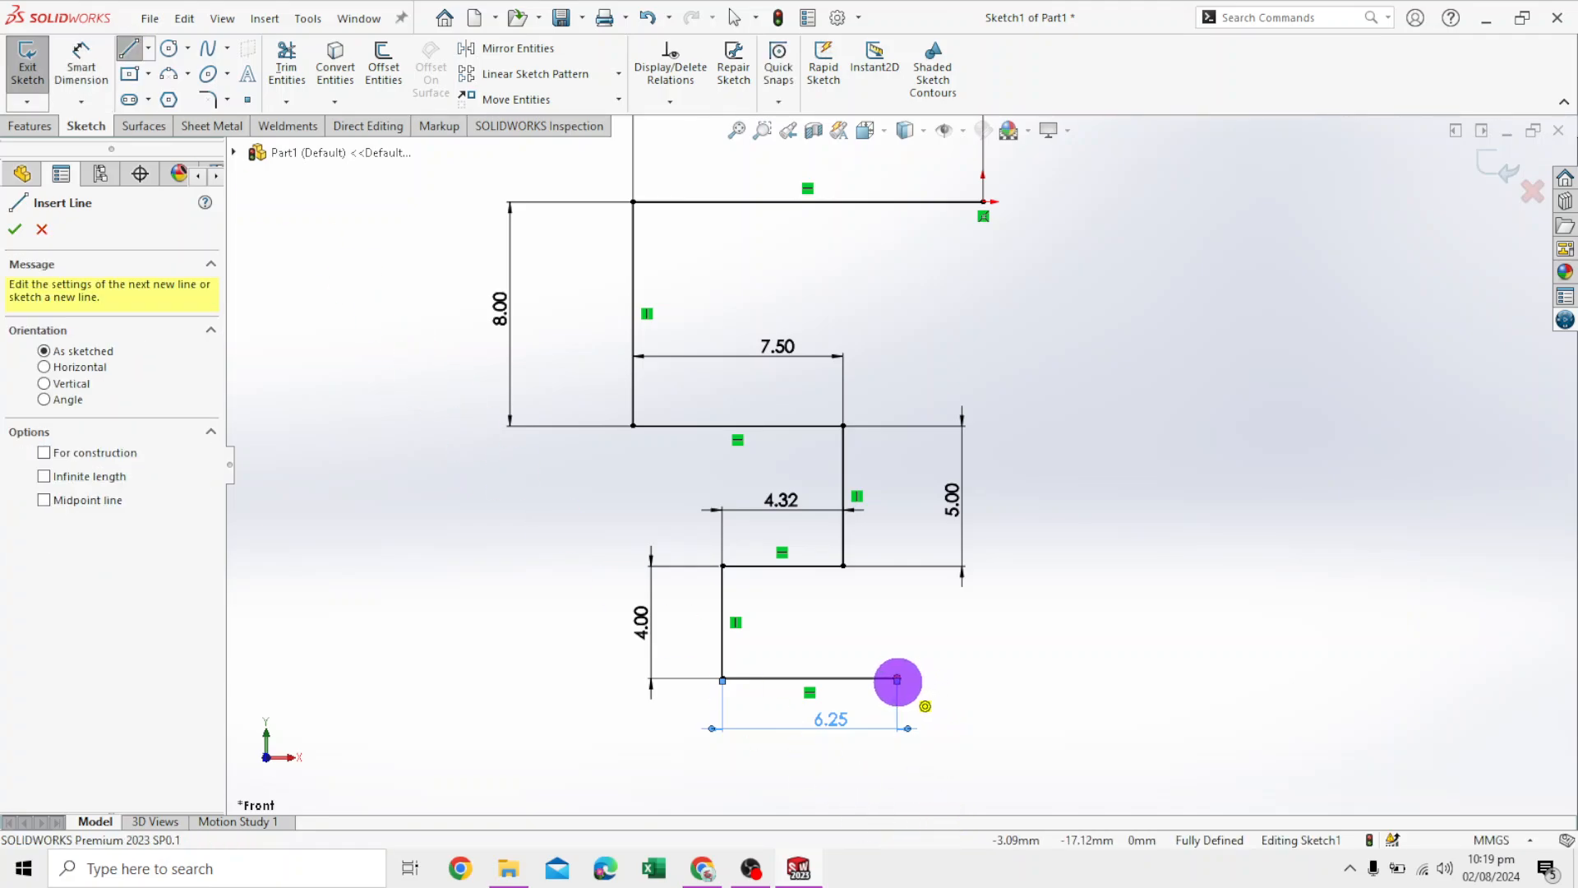
{"action": "left_click", "coordinate": [896, 678]}
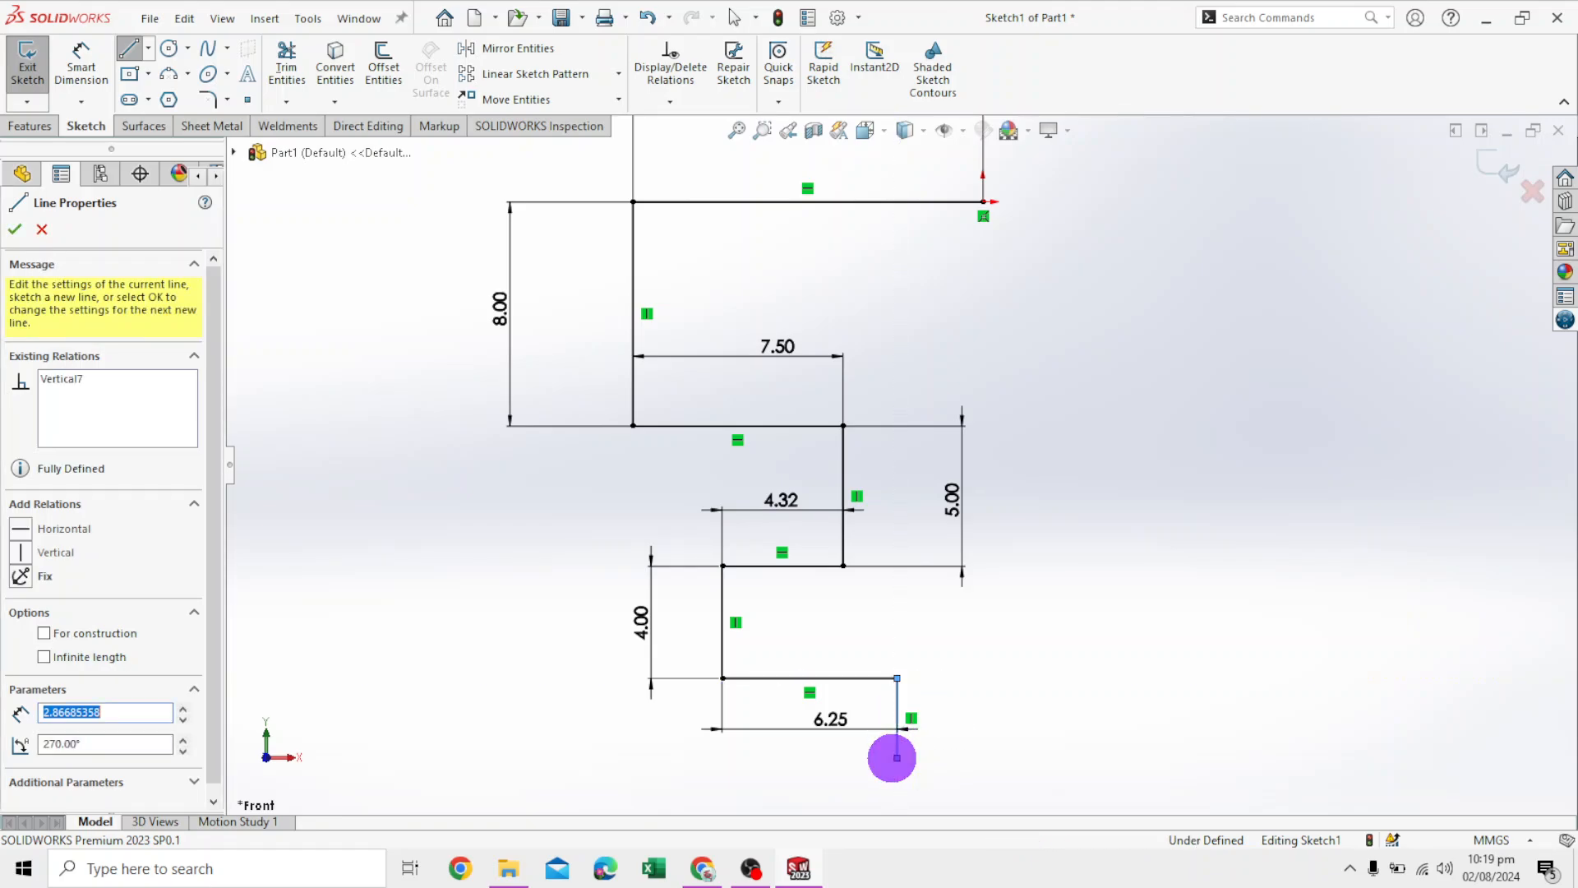
{"action": "left_click", "coordinate": [895, 757]}
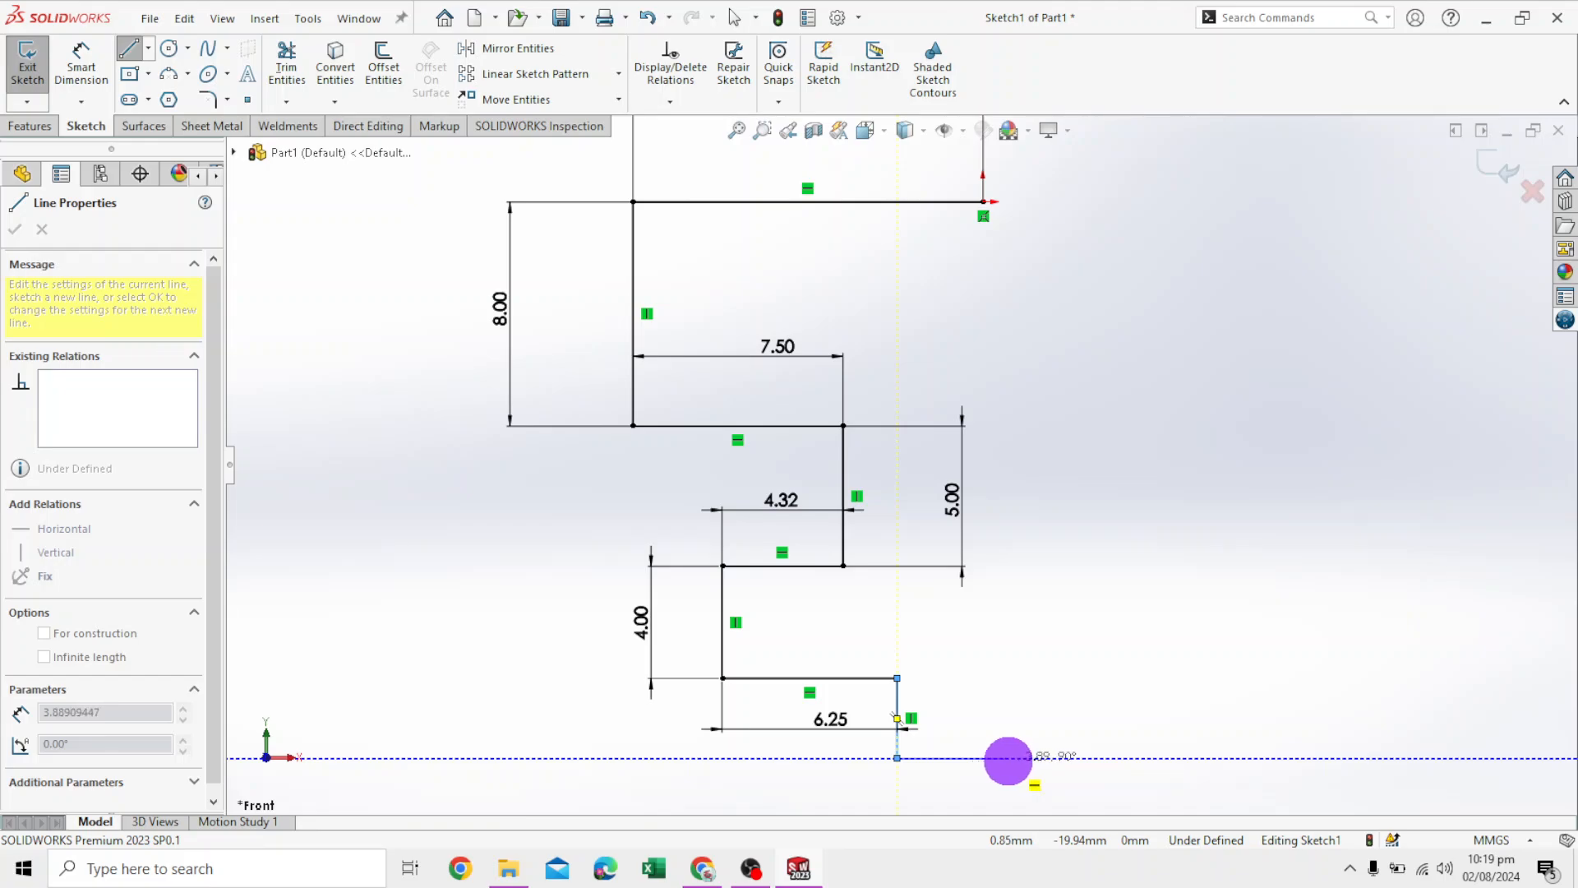
{"action": "left_click", "coordinate": [1050, 757]}
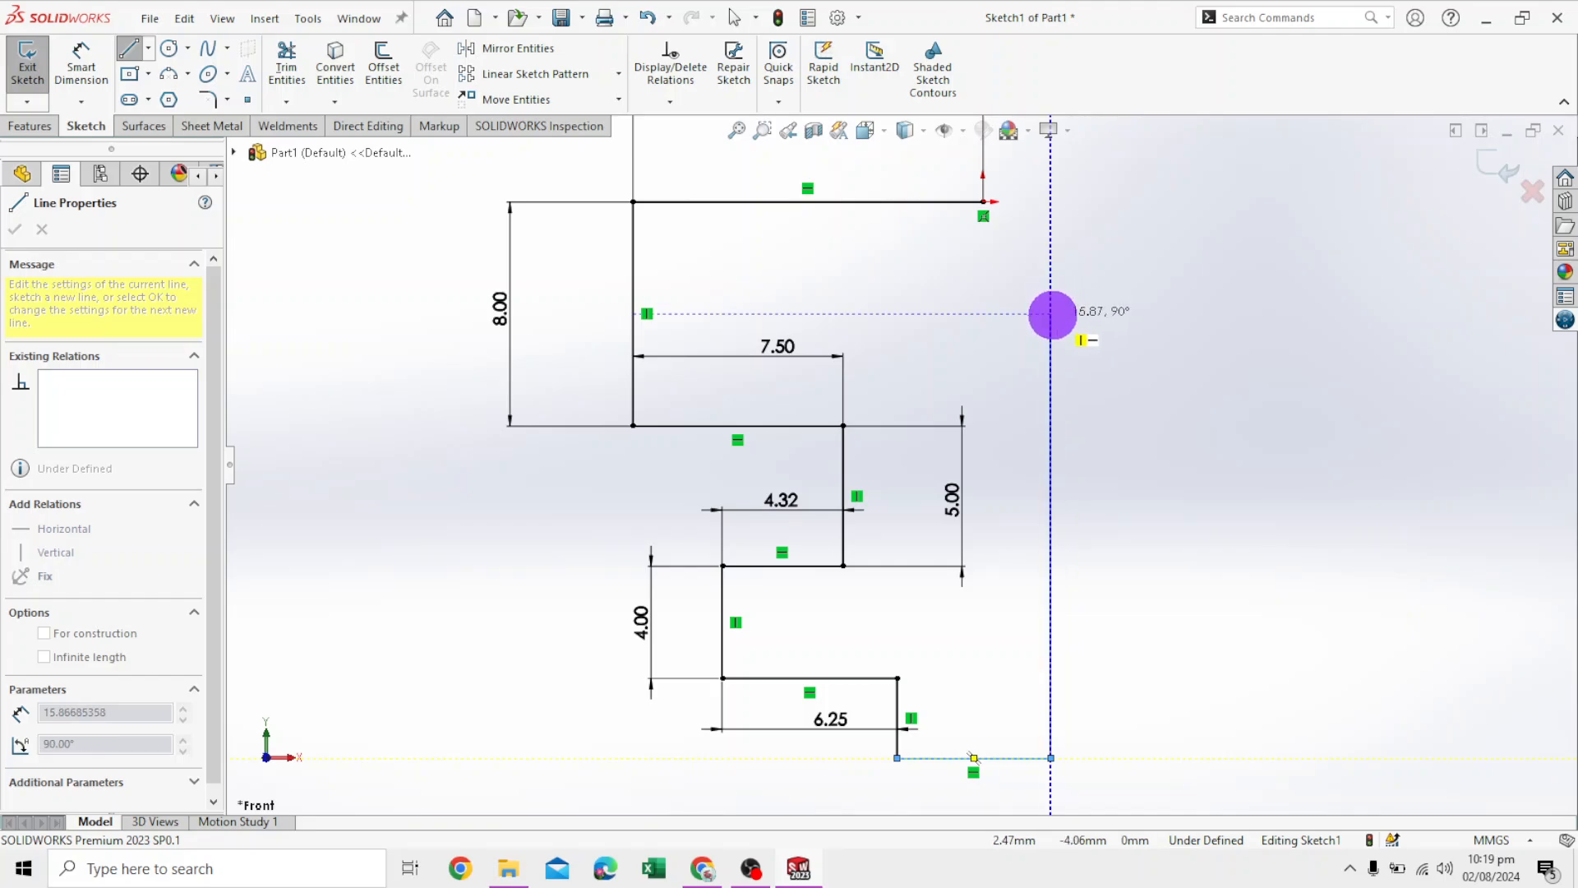
{"action": "left_click", "coordinate": [1051, 325]}
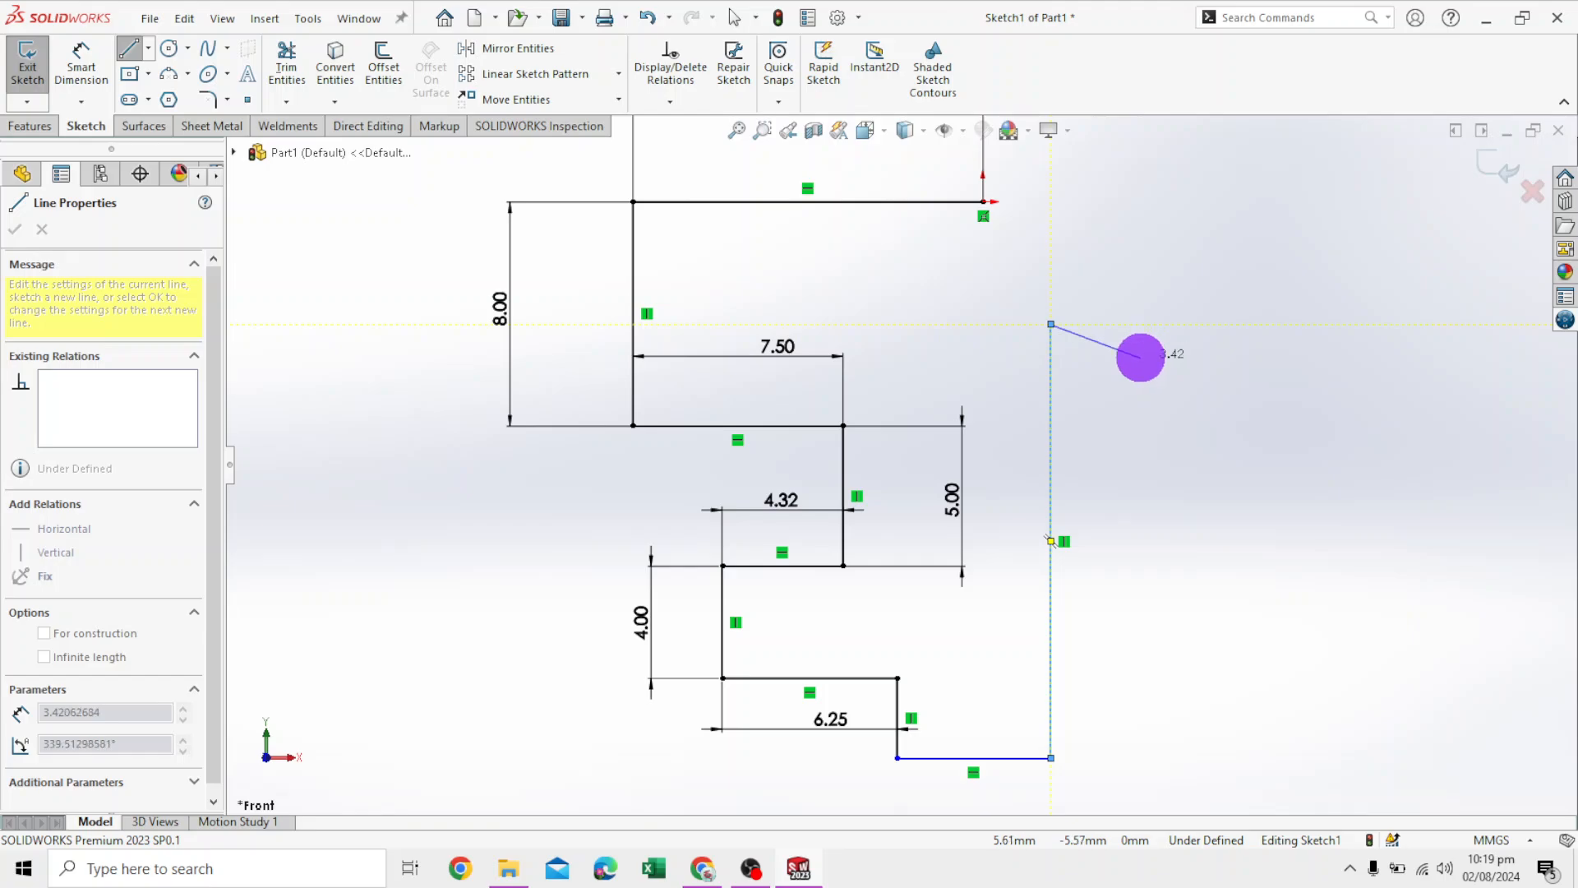
{"action": "key", "text": "Escape"}
{"action": "key", "text": "Escape"}
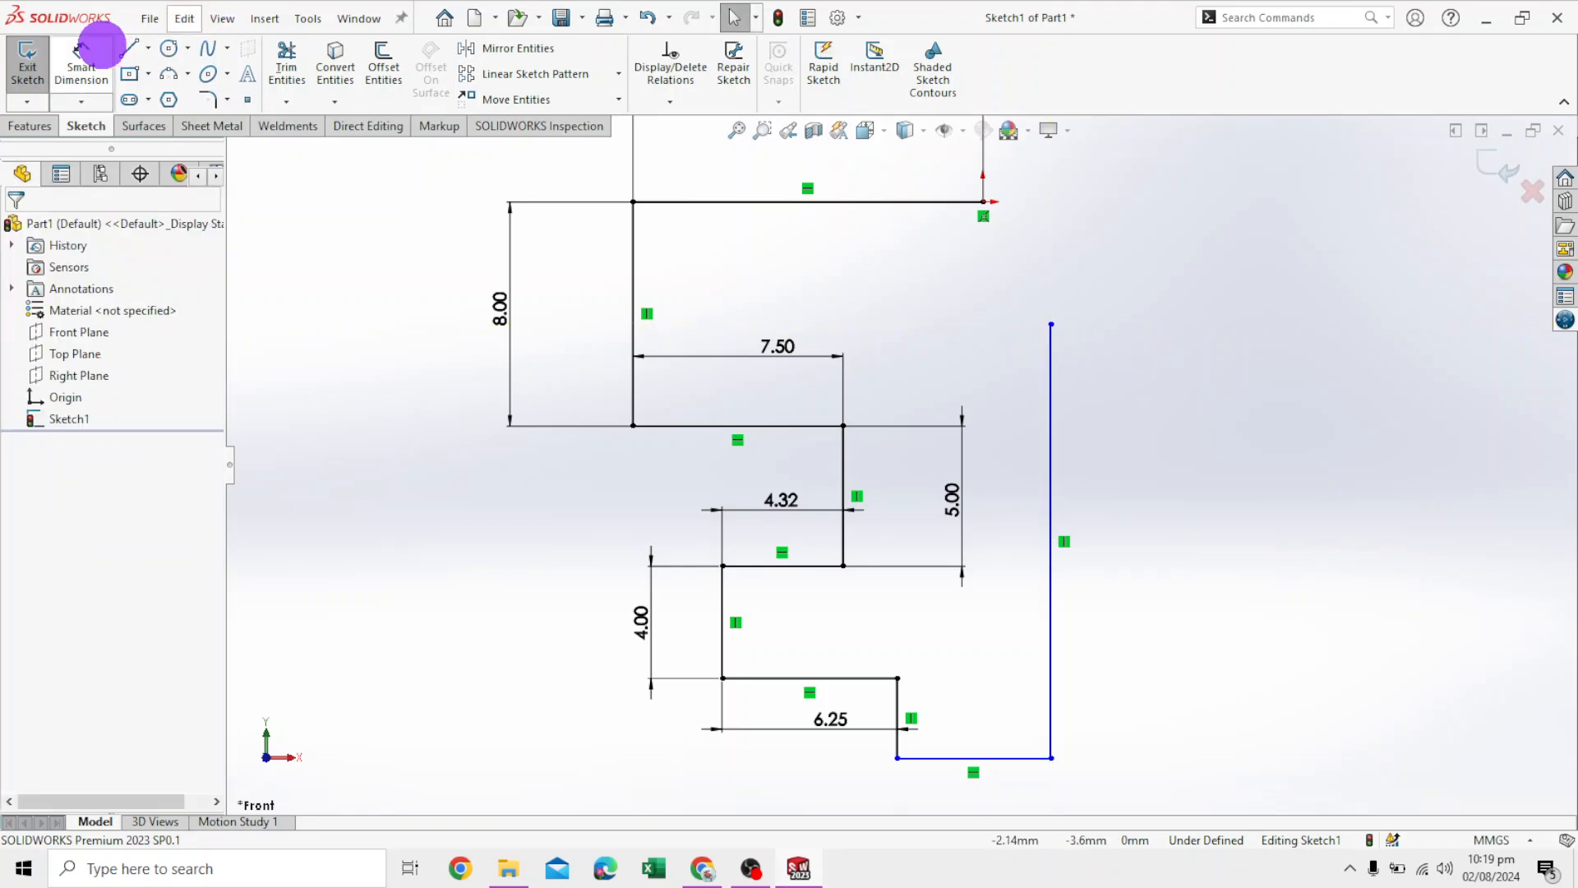
Dimension the short vertical line below the 6.25 mm line to 2 mm and the bottom horizontal line to 5 mm
{"action": "left_click", "coordinate": [82, 62]}
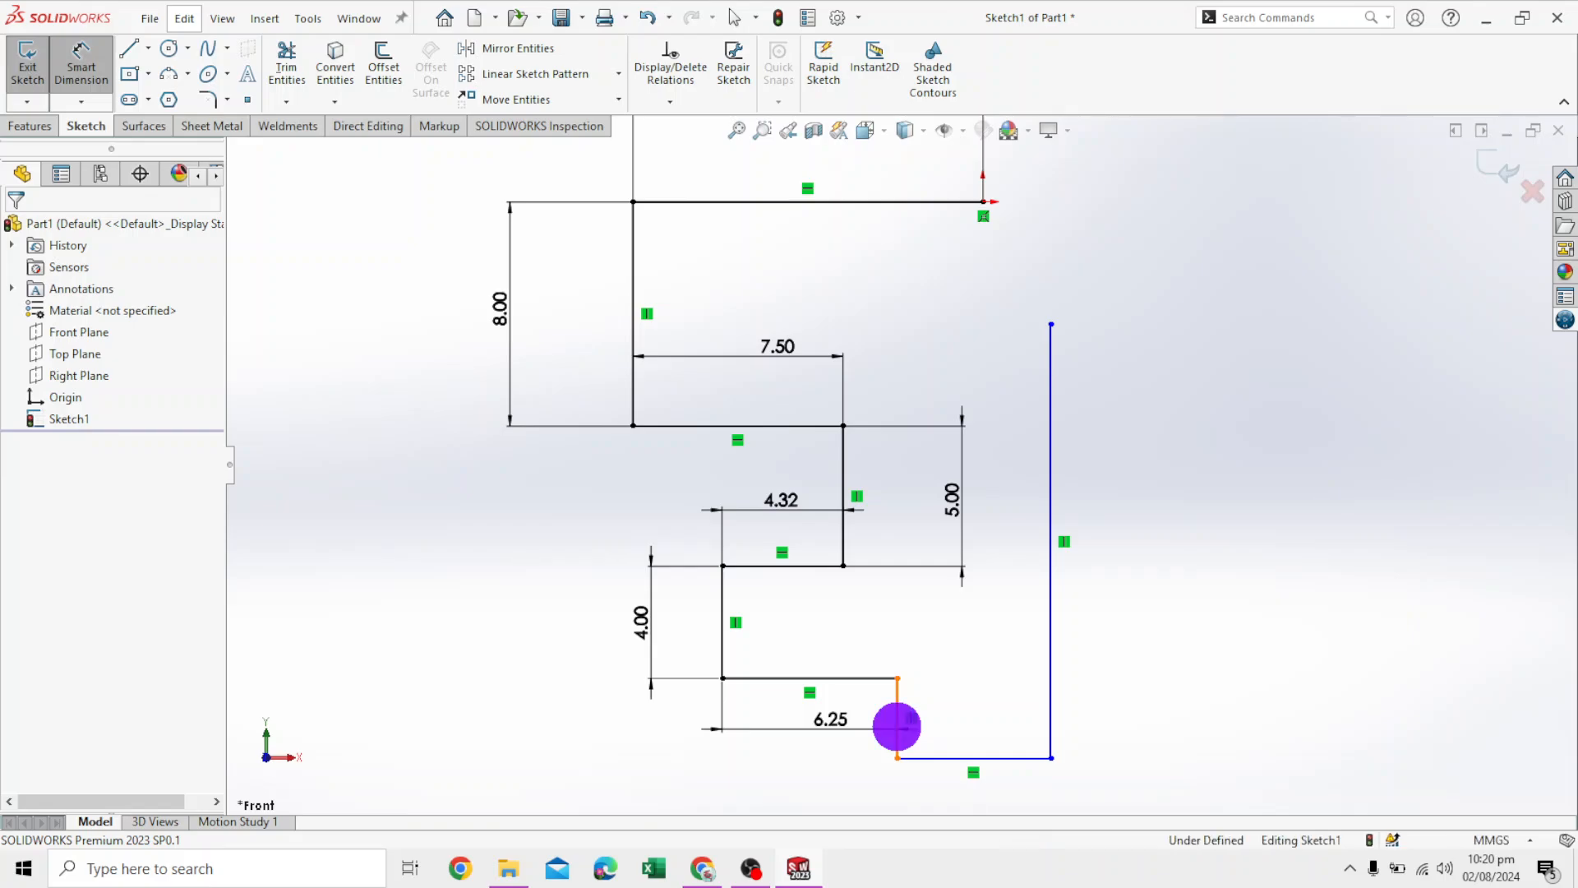
{"action": "left_click", "coordinate": [896, 726]}
{"action": "left_click", "coordinate": [950, 726]}
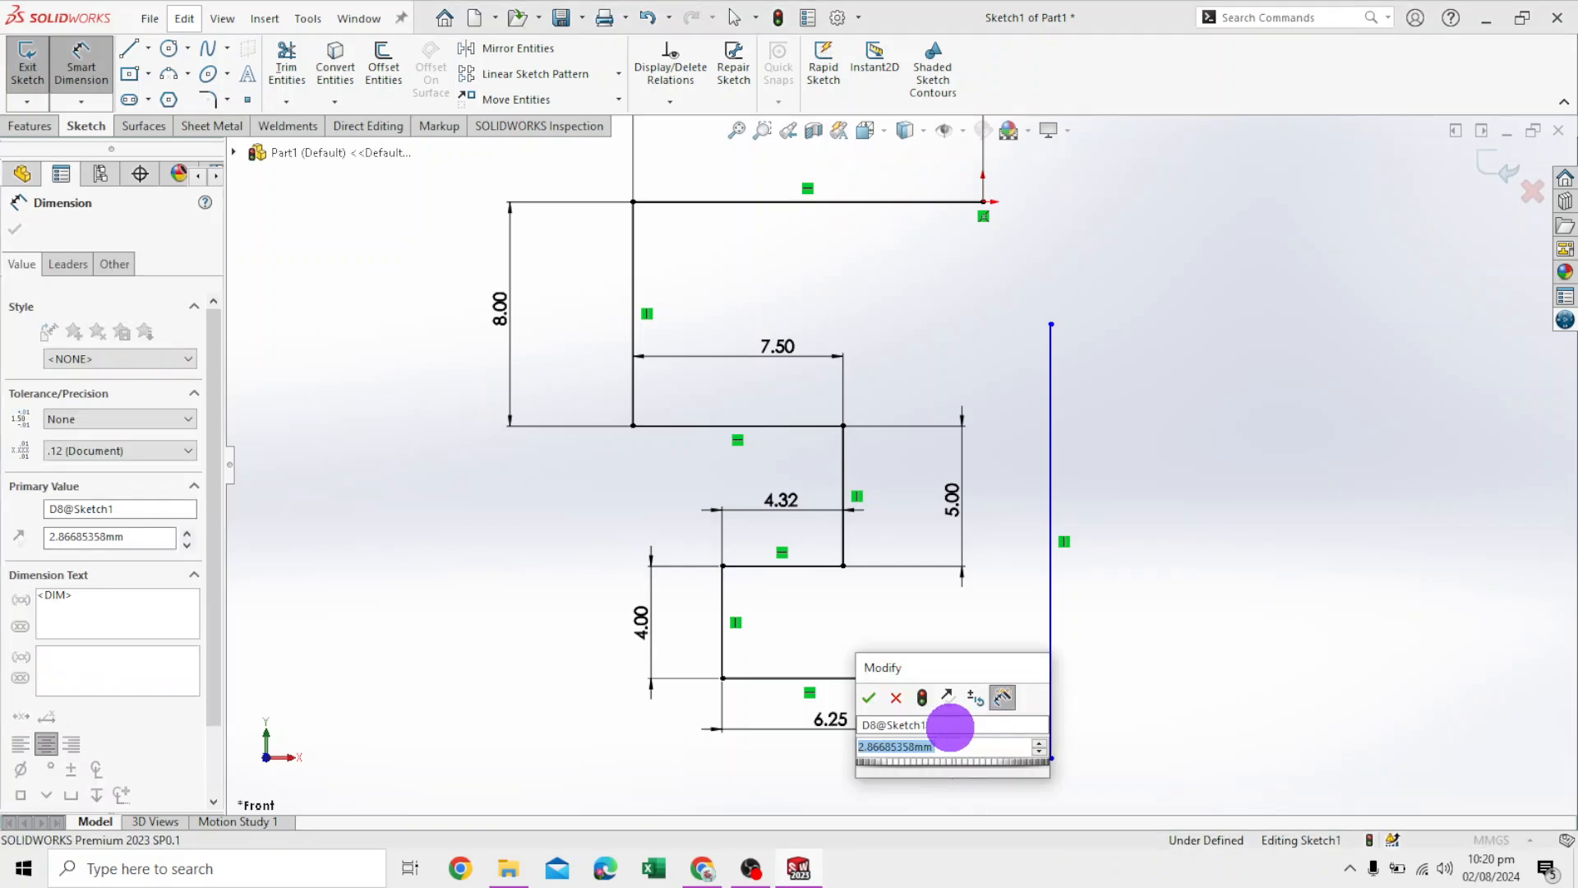
{"action": "type", "text": "2"}
{"action": "key", "text": "Return"}
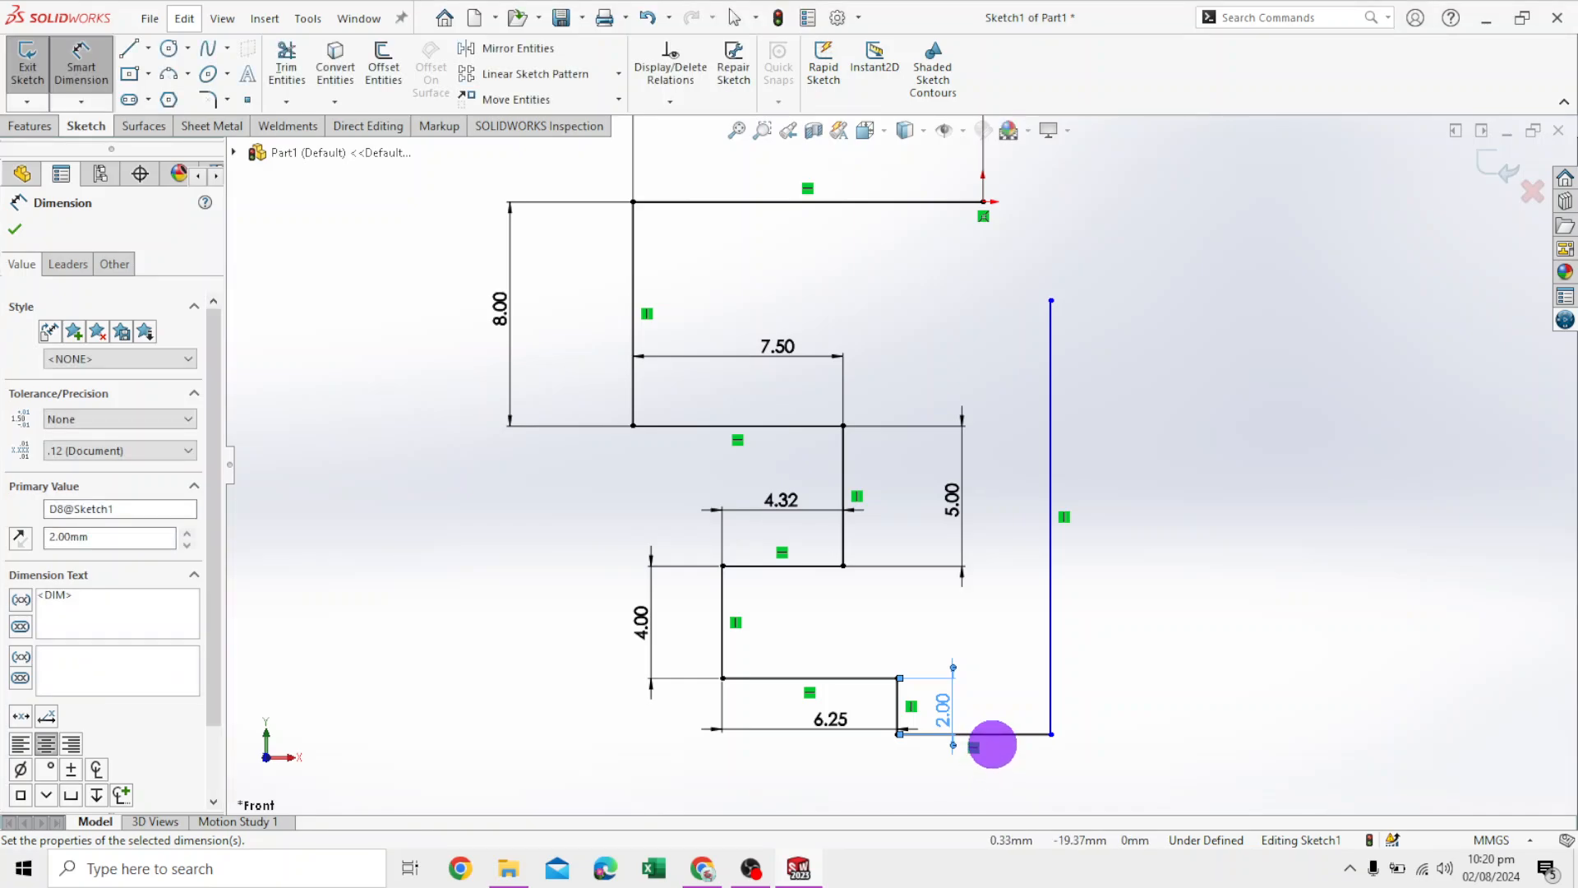
{"action": "left_click", "coordinate": [1007, 734]}
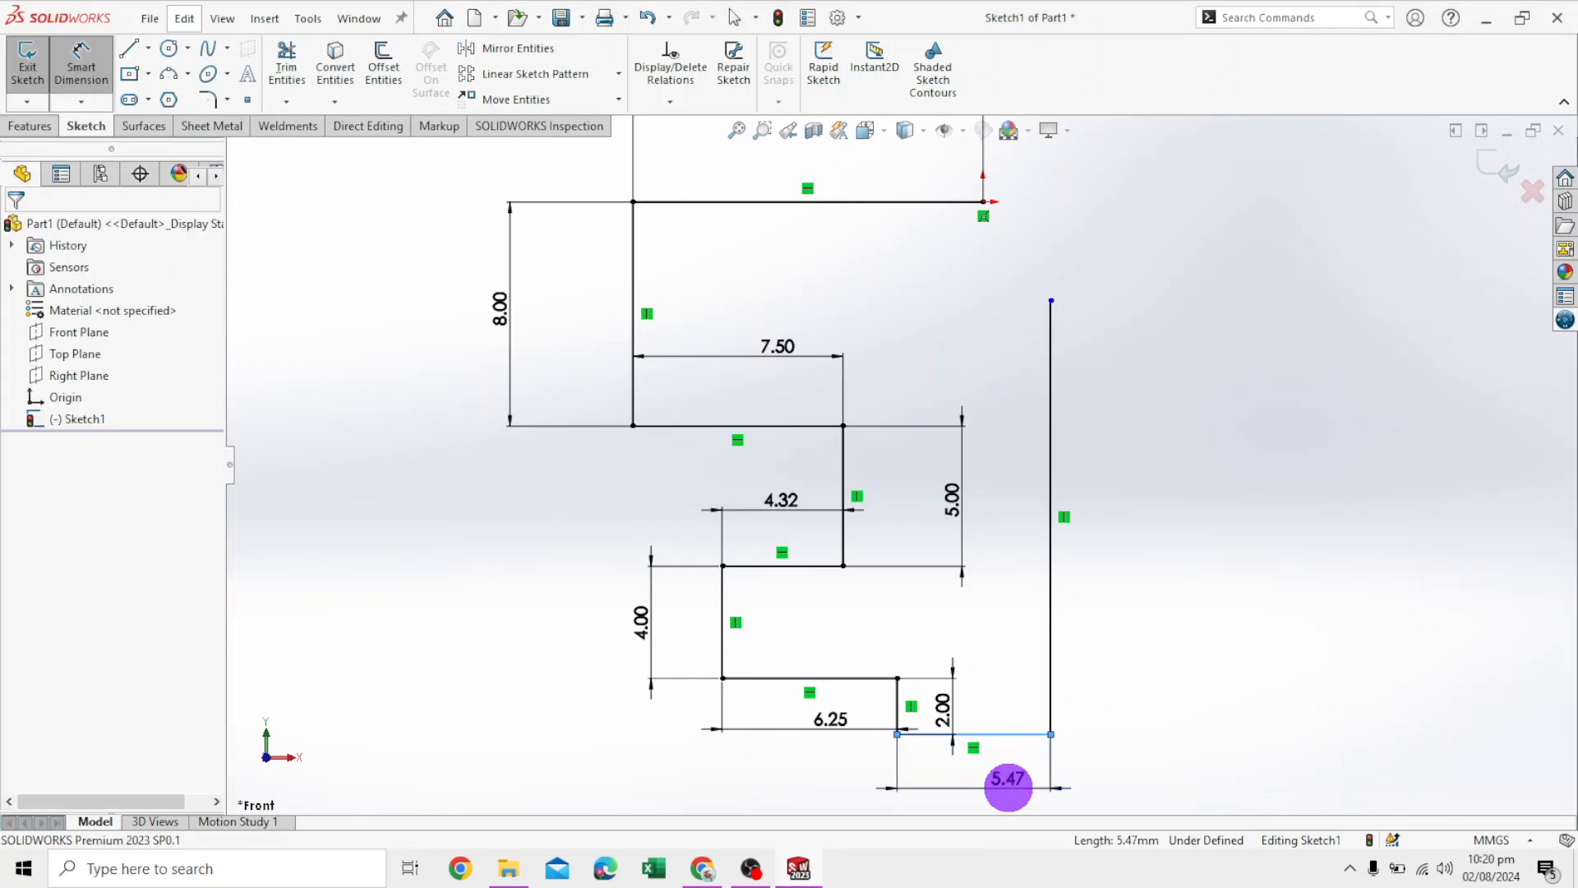
{"action": "left_click", "coordinate": [1007, 786]}
{"action": "type", "text": "5"}
{"action": "key", "text": "Return"}
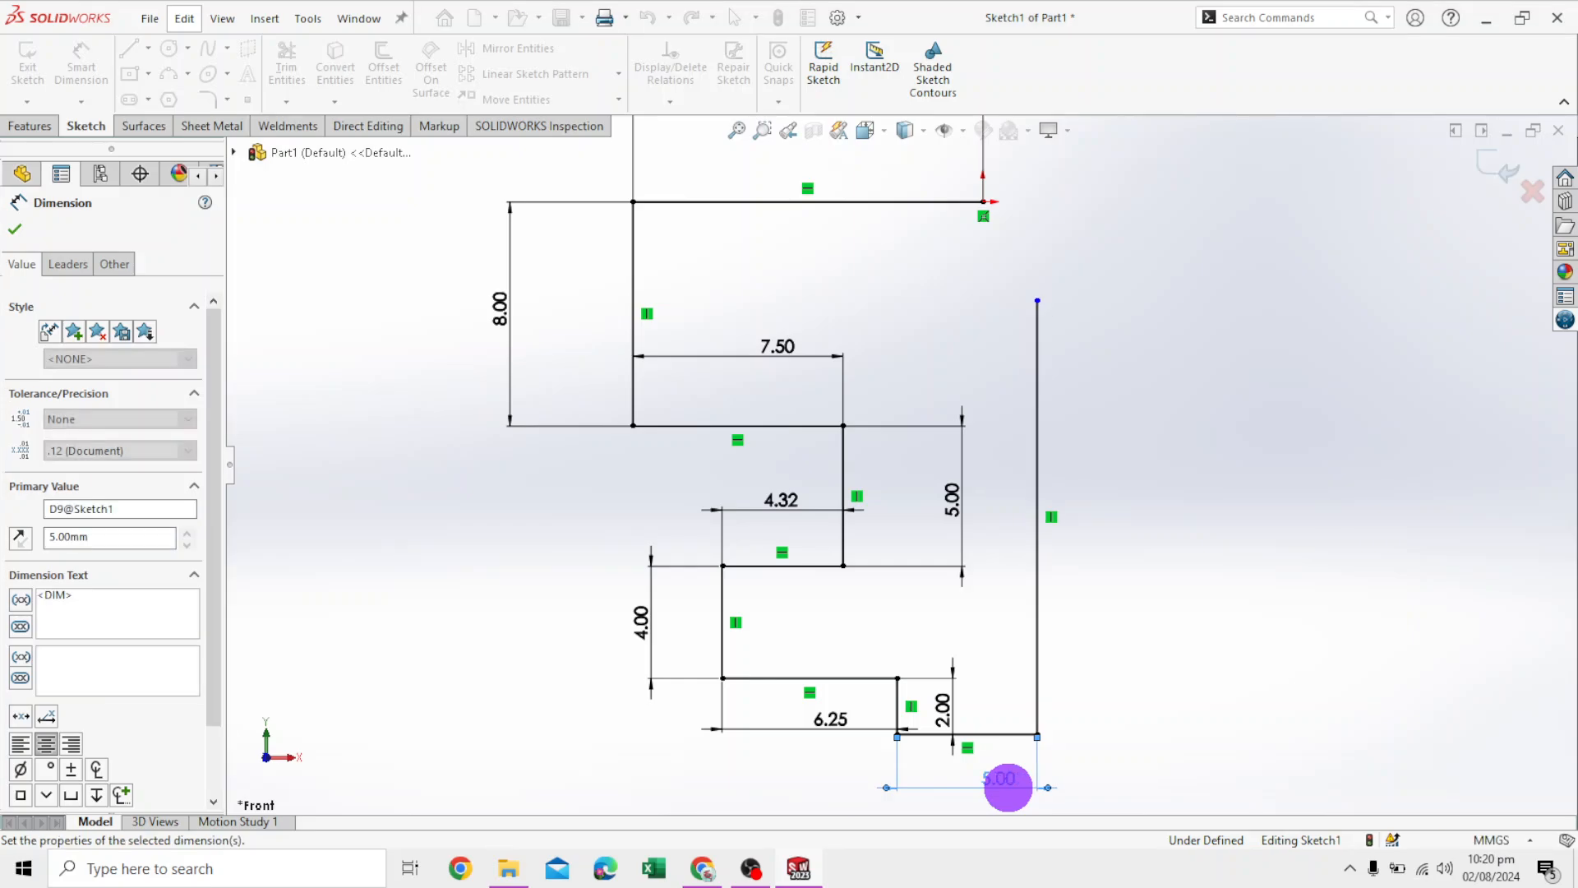
Dimension the long vertical line on the profile's right side to 13.54 mm
{"action": "left_click", "coordinate": [1038, 648]}
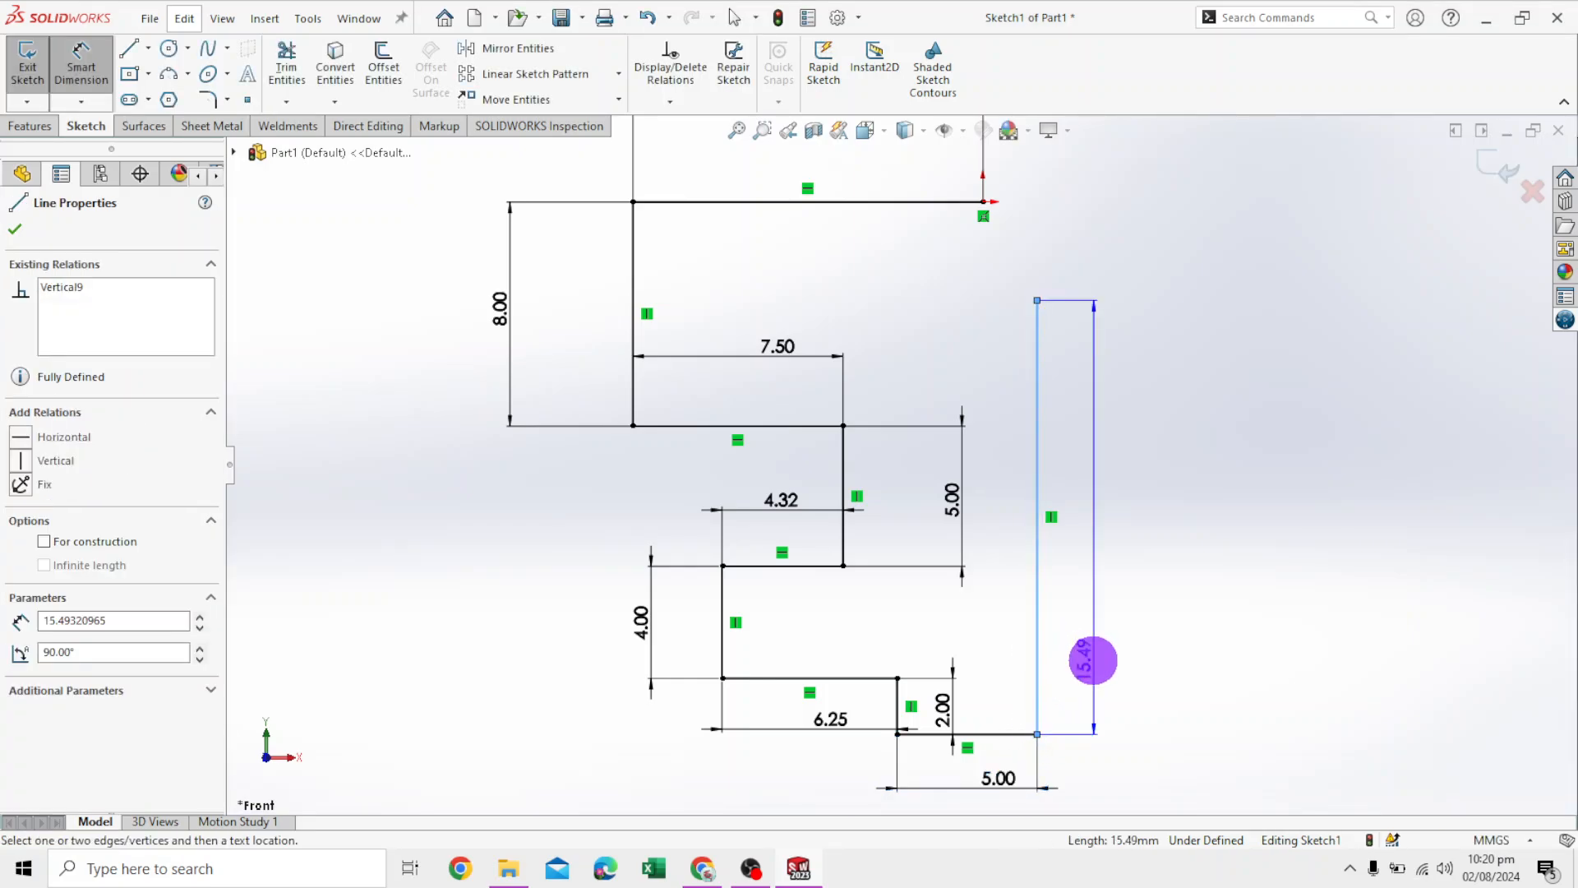
{"action": "left_click", "coordinate": [1093, 660]}
{"action": "type", "text": "13"}
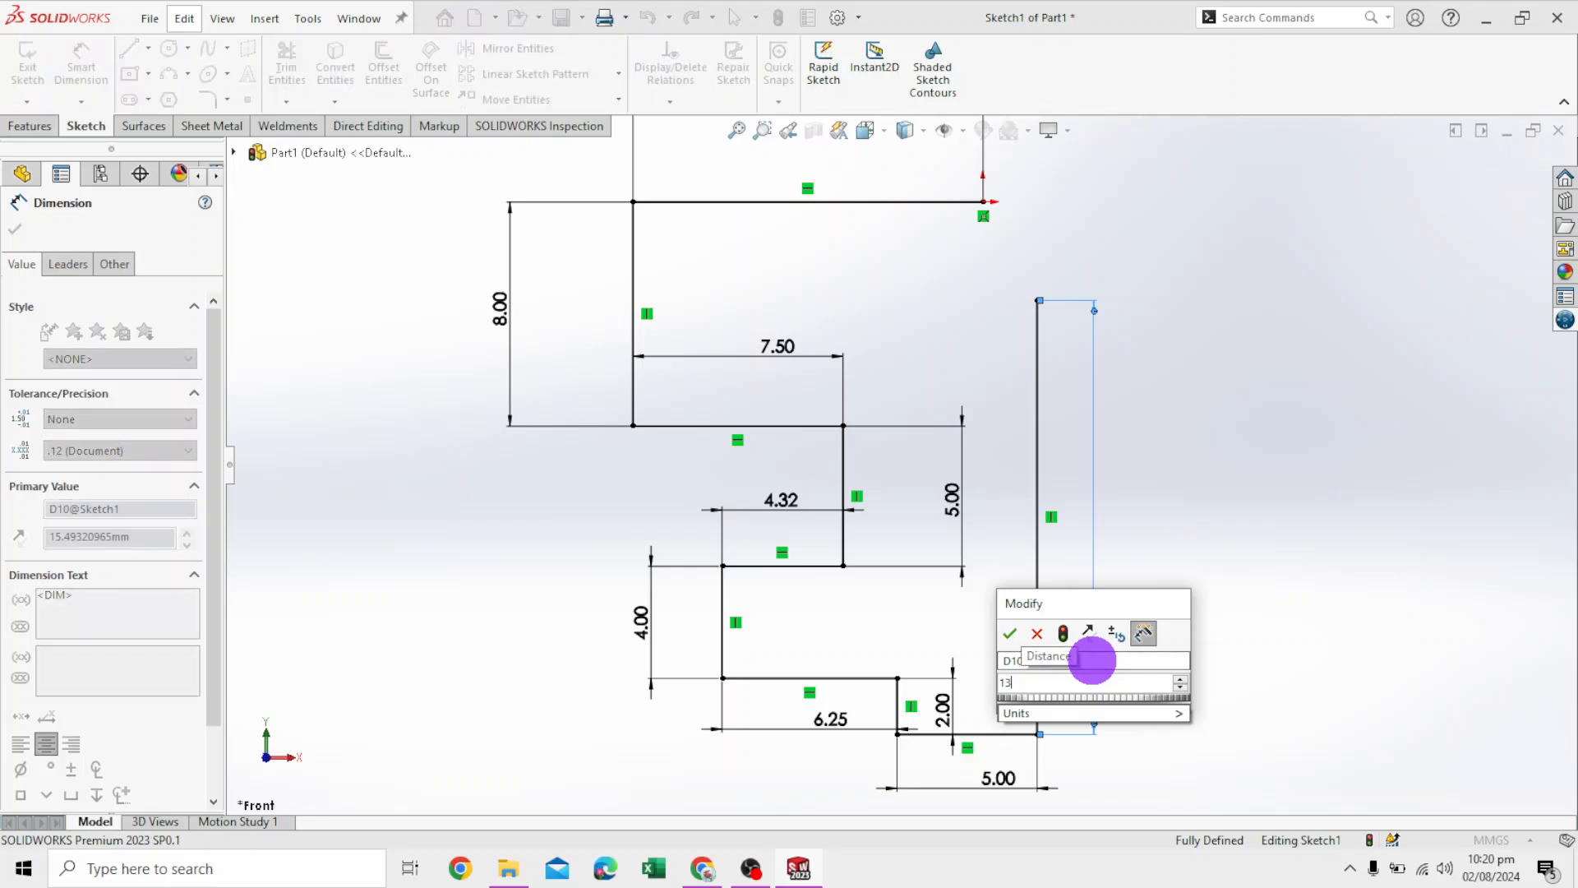
{"action": "type", "text": ".54"}
{"action": "key", "text": "Return"}
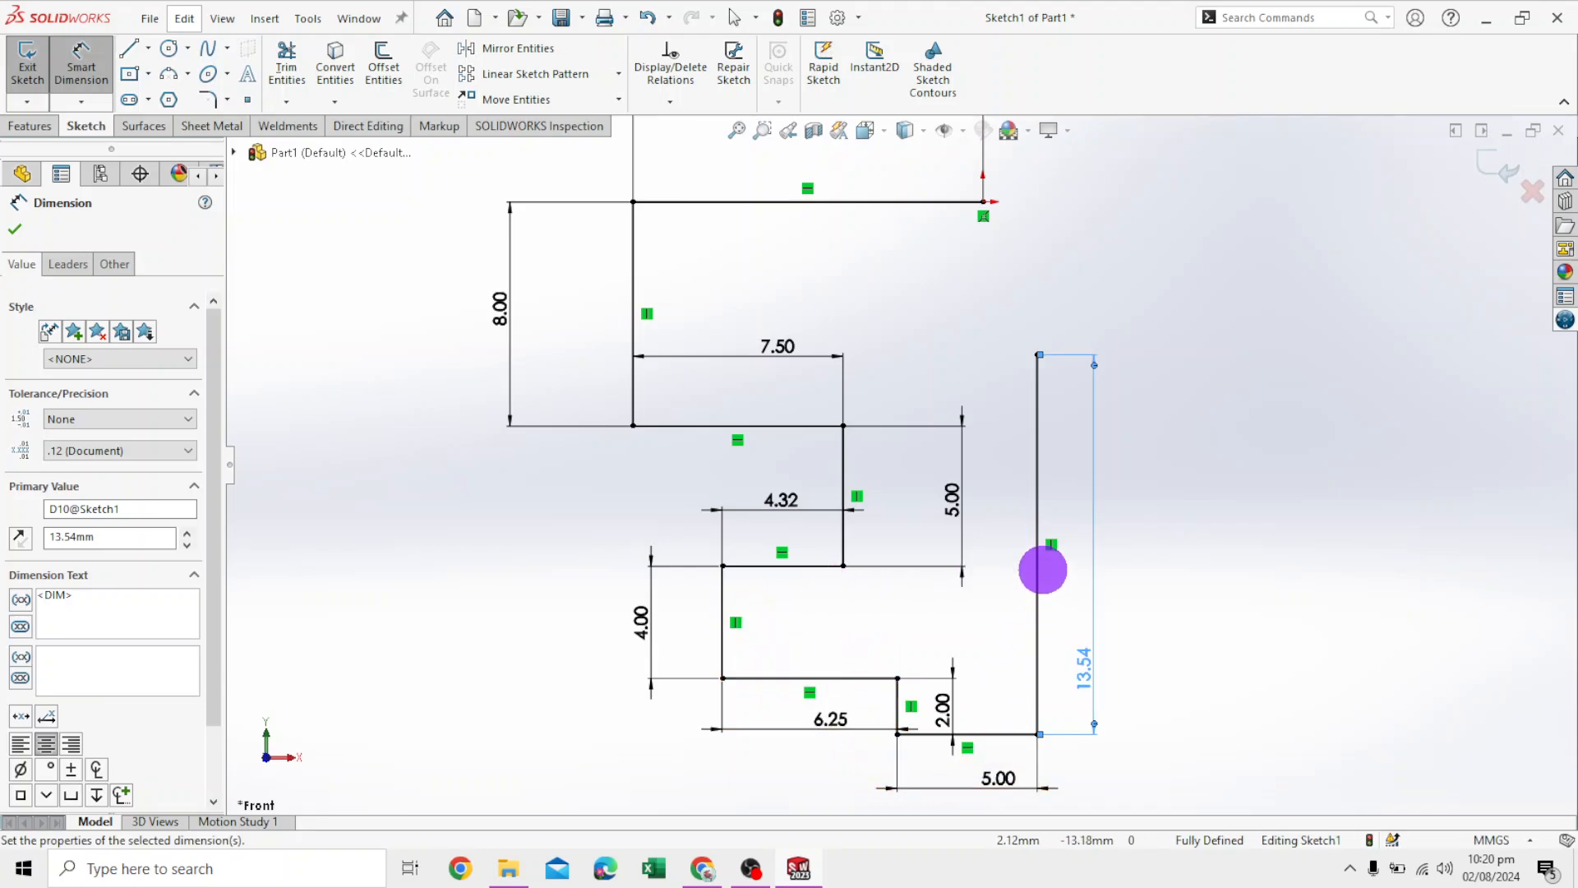
Reposition the 2 mm dimension slightly to the right and move the bottom 5 mm dimension farther below the profile
{"action": "scroll", "coordinate": [1099, 309], "scroll_direction": "up", "scroll_amount": 3}
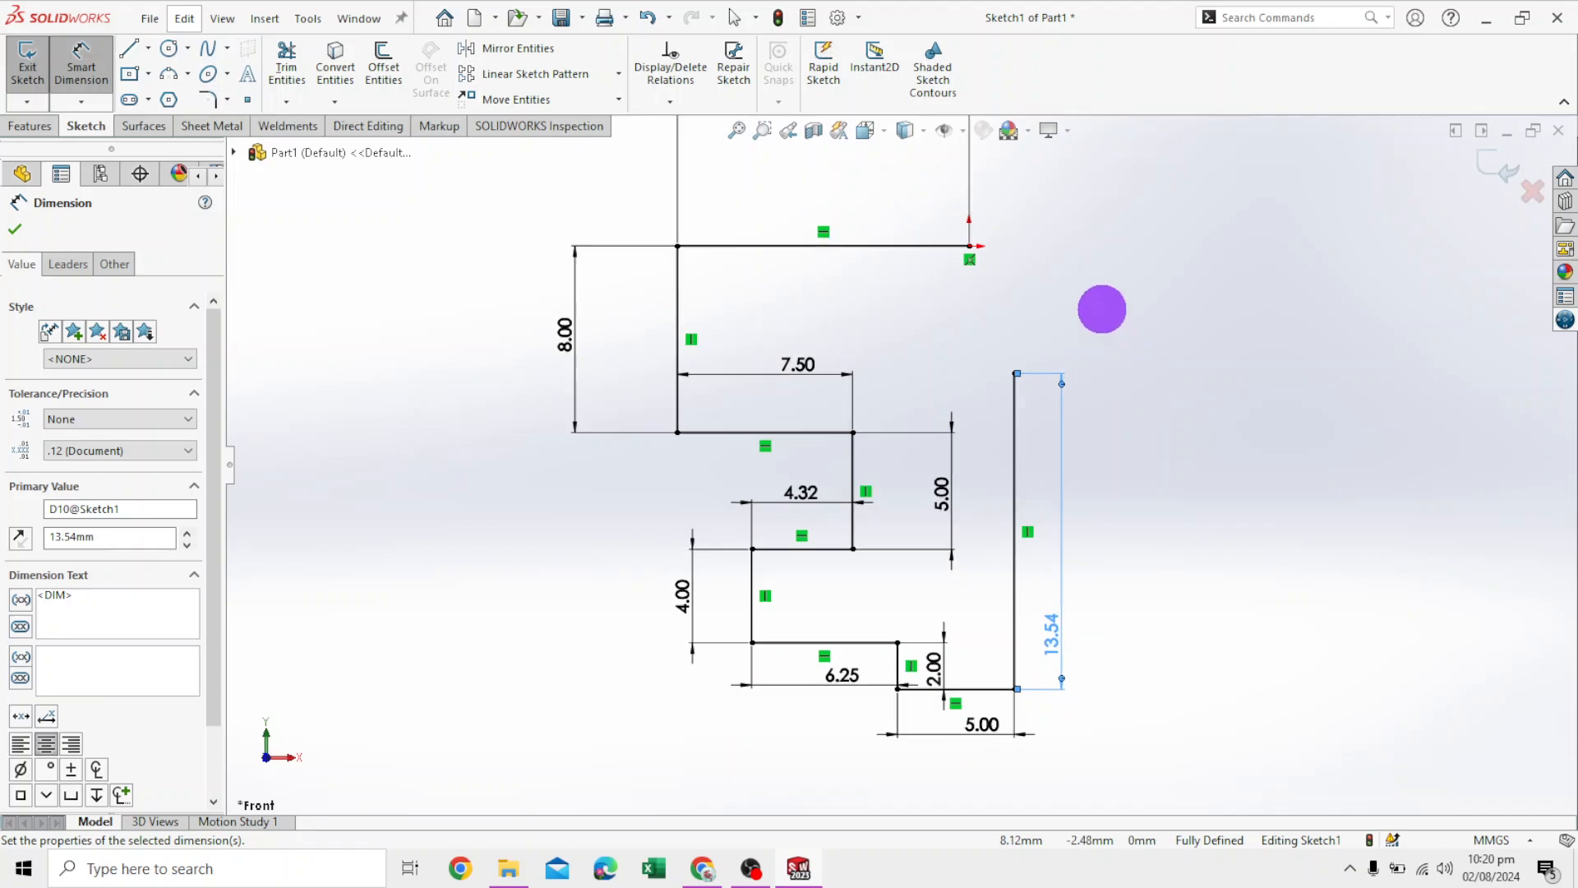
{"action": "scroll", "coordinate": [1076, 311], "scroll_direction": "down", "scroll_amount": 1}
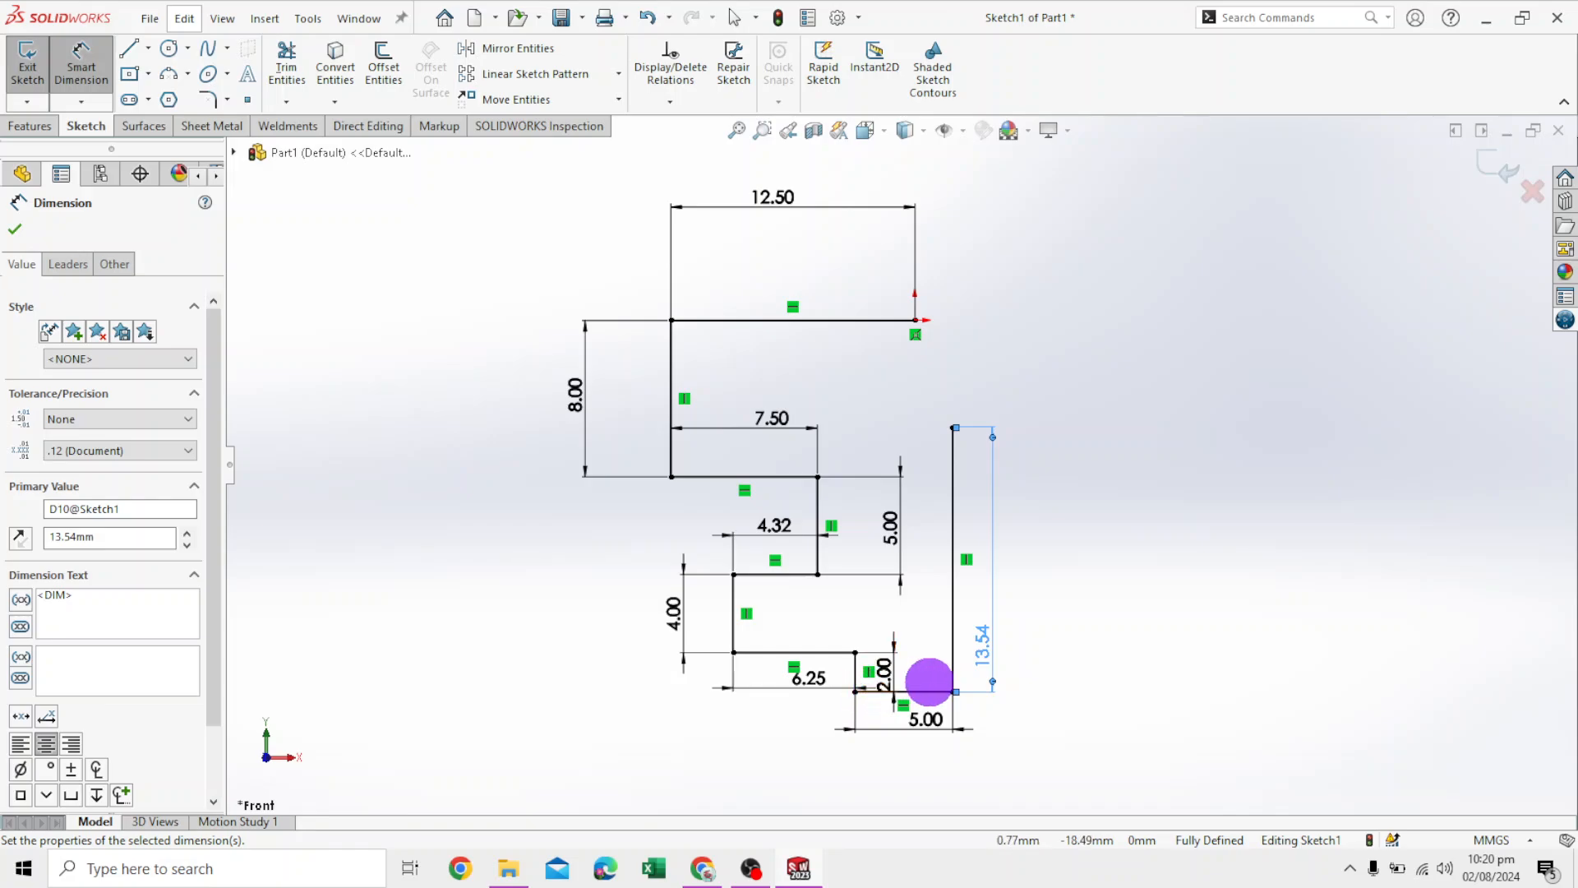
{"action": "left_click_drag", "start_coordinate": [880, 671], "coordinate": [904, 663]}
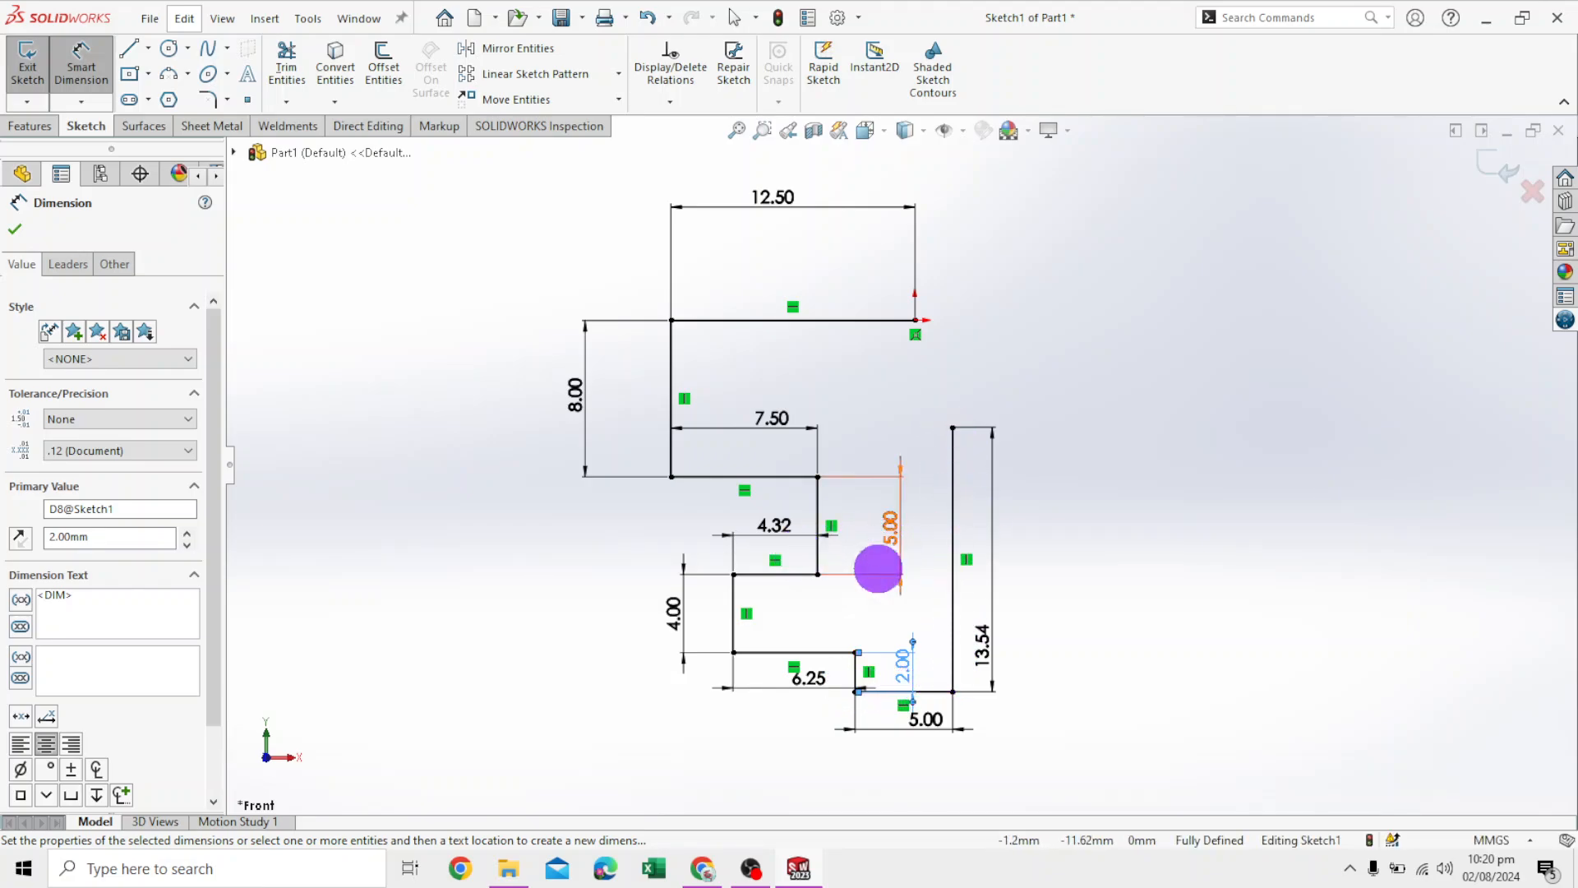
{"action": "left_click_drag", "start_coordinate": [932, 719], "coordinate": [933, 773]}
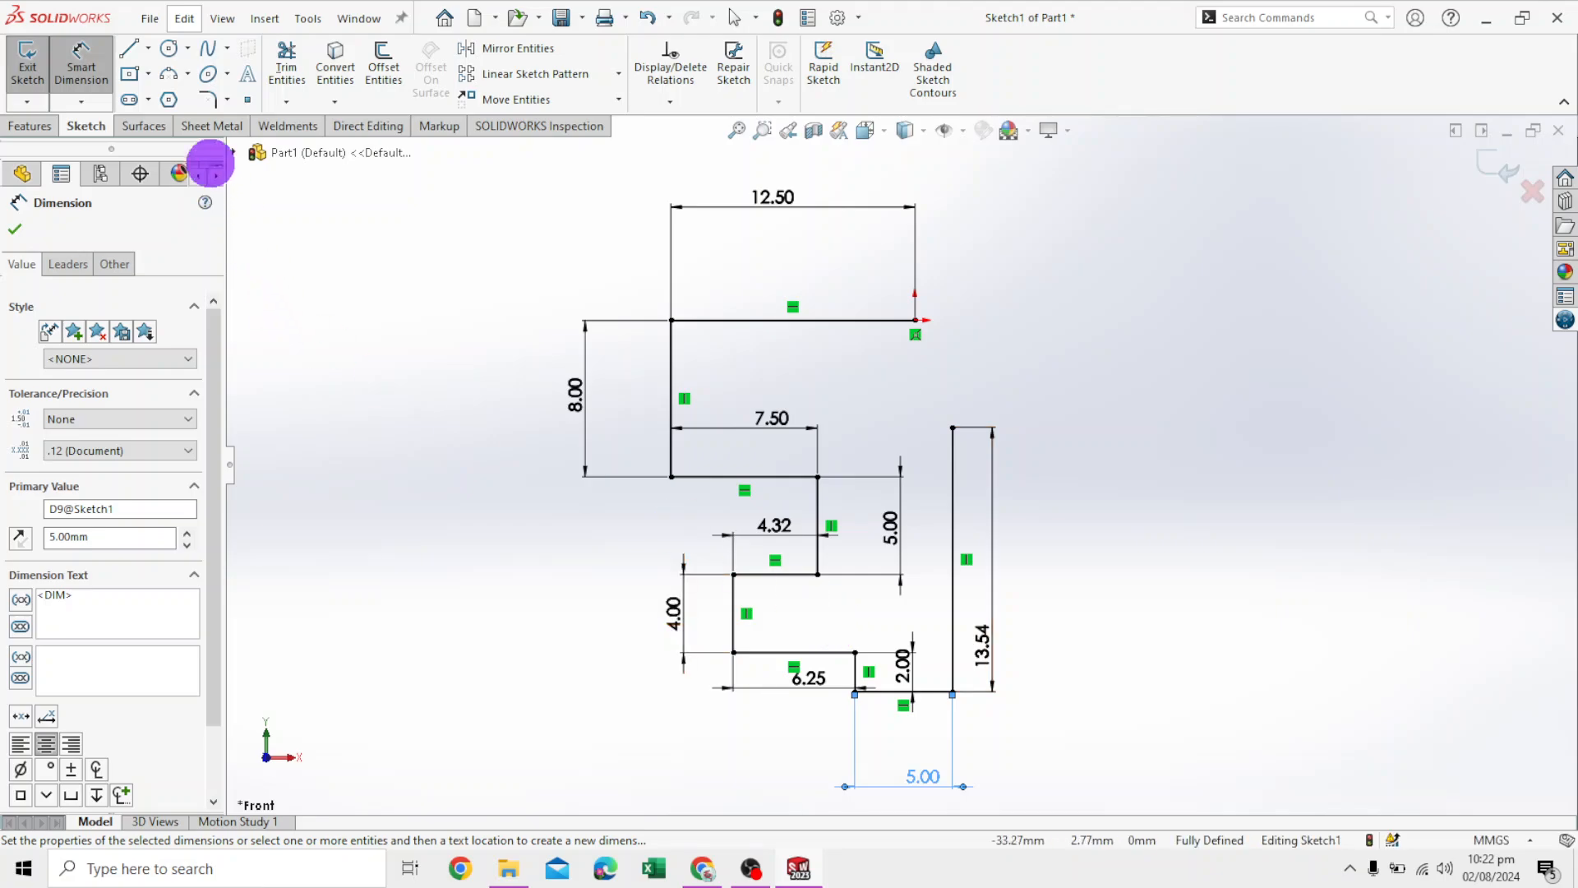
Close the profile with a line about 5.46 mm down from the origin and a 1.93 mm line right to the long vertical line's upper end
{"action": "left_click", "coordinate": [129, 49]}
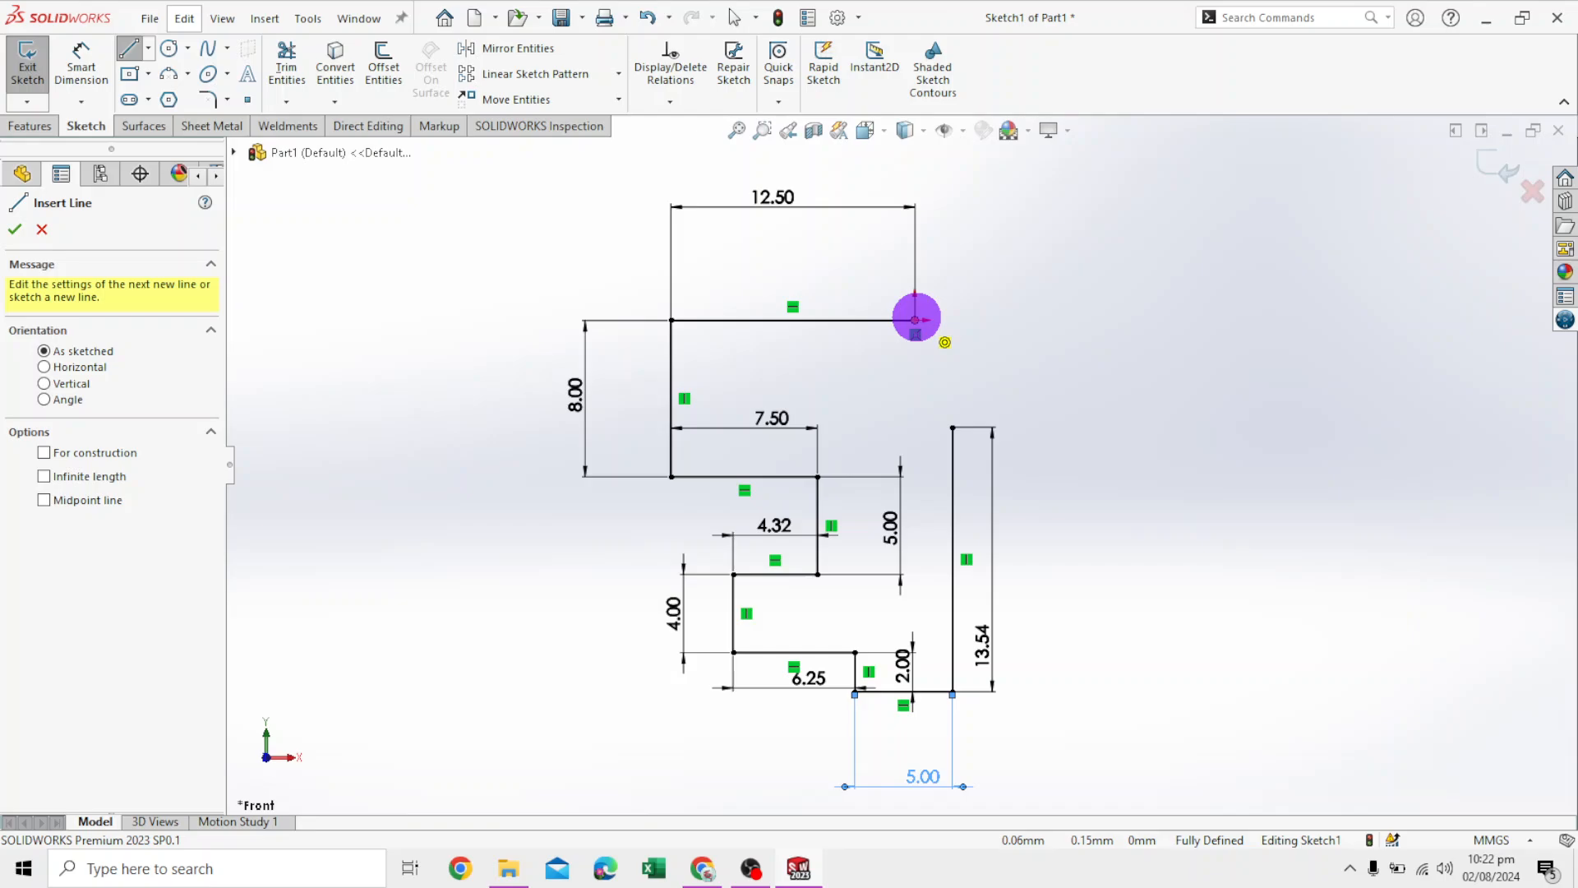
{"action": "left_click", "coordinate": [915, 320]}
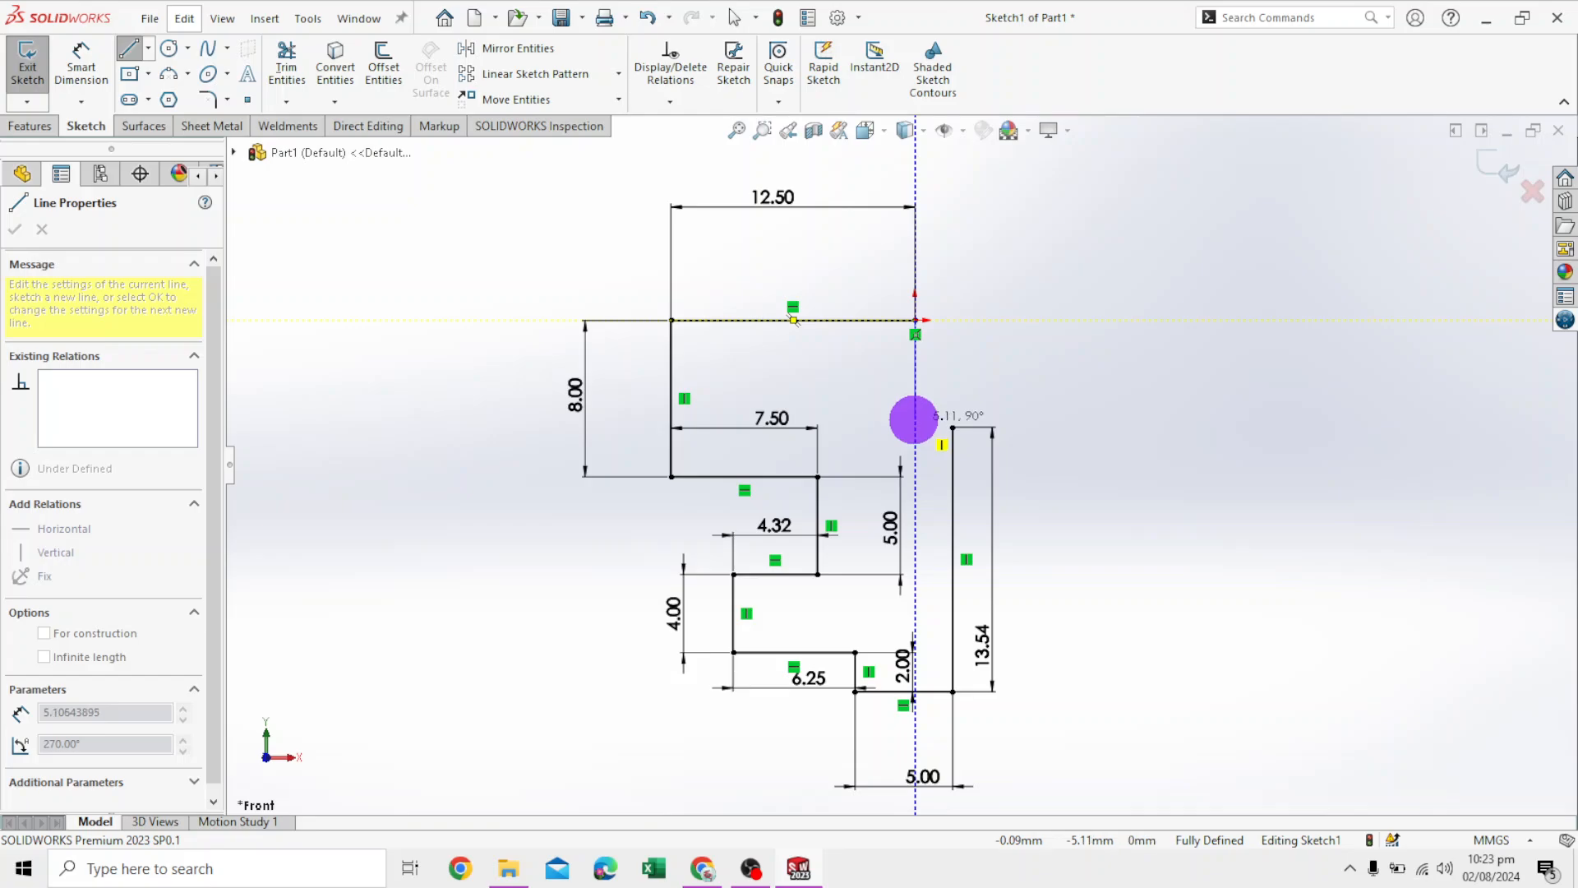
{"action": "left_click", "coordinate": [915, 426]}
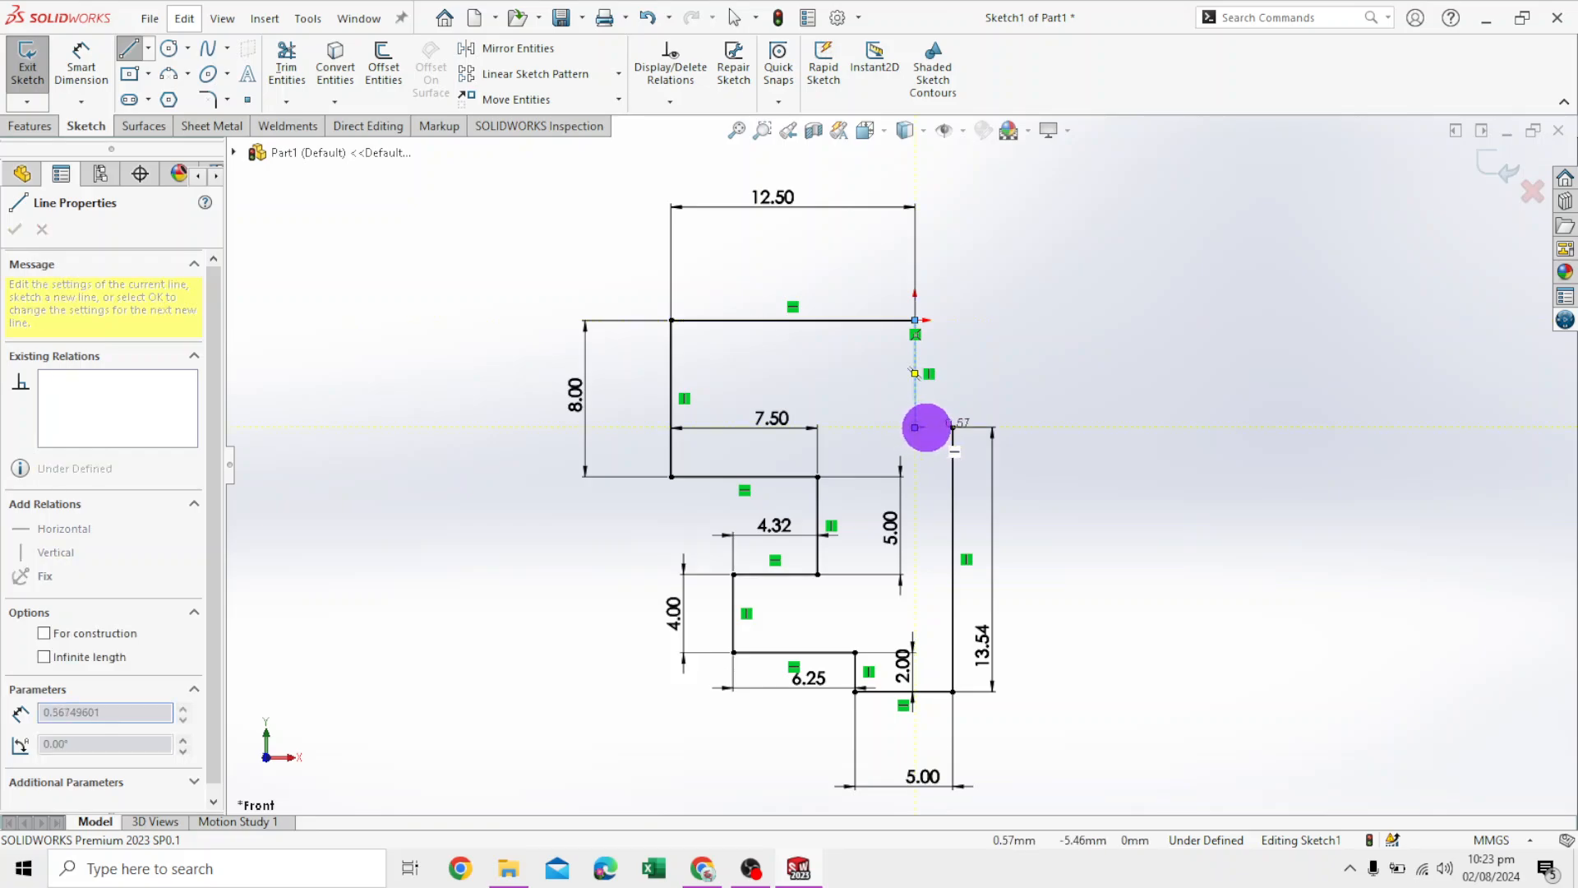
{"action": "left_click", "coordinate": [951, 427]}
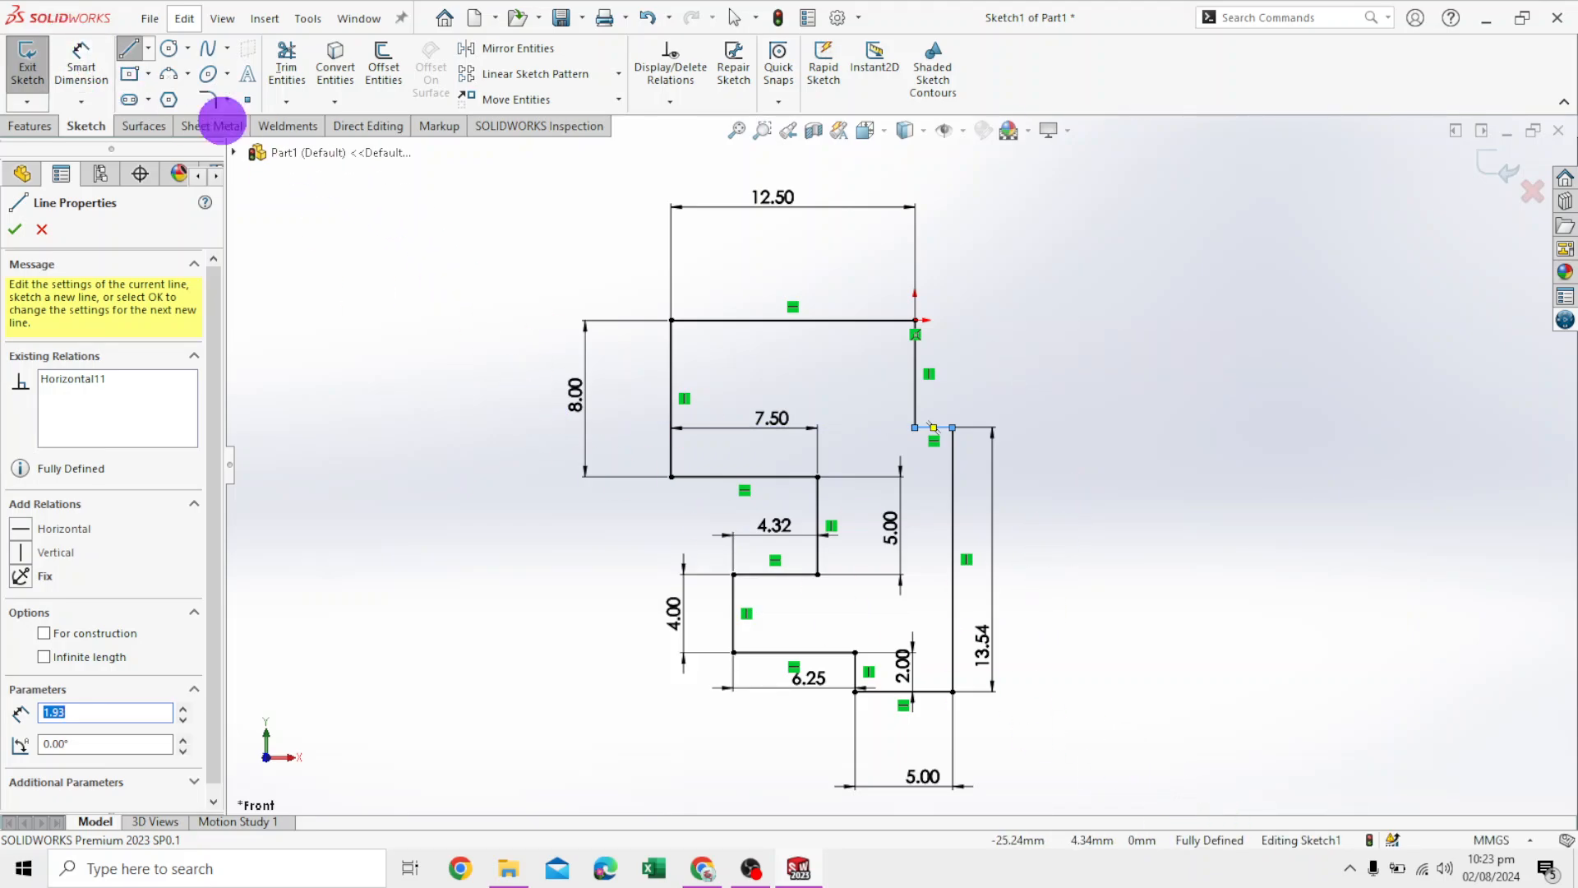
Delete the 13.54 mm dimension and dimension the vertical line below the origin to 6.5 mm instead
{"action": "left_click", "coordinate": [99, 61]}
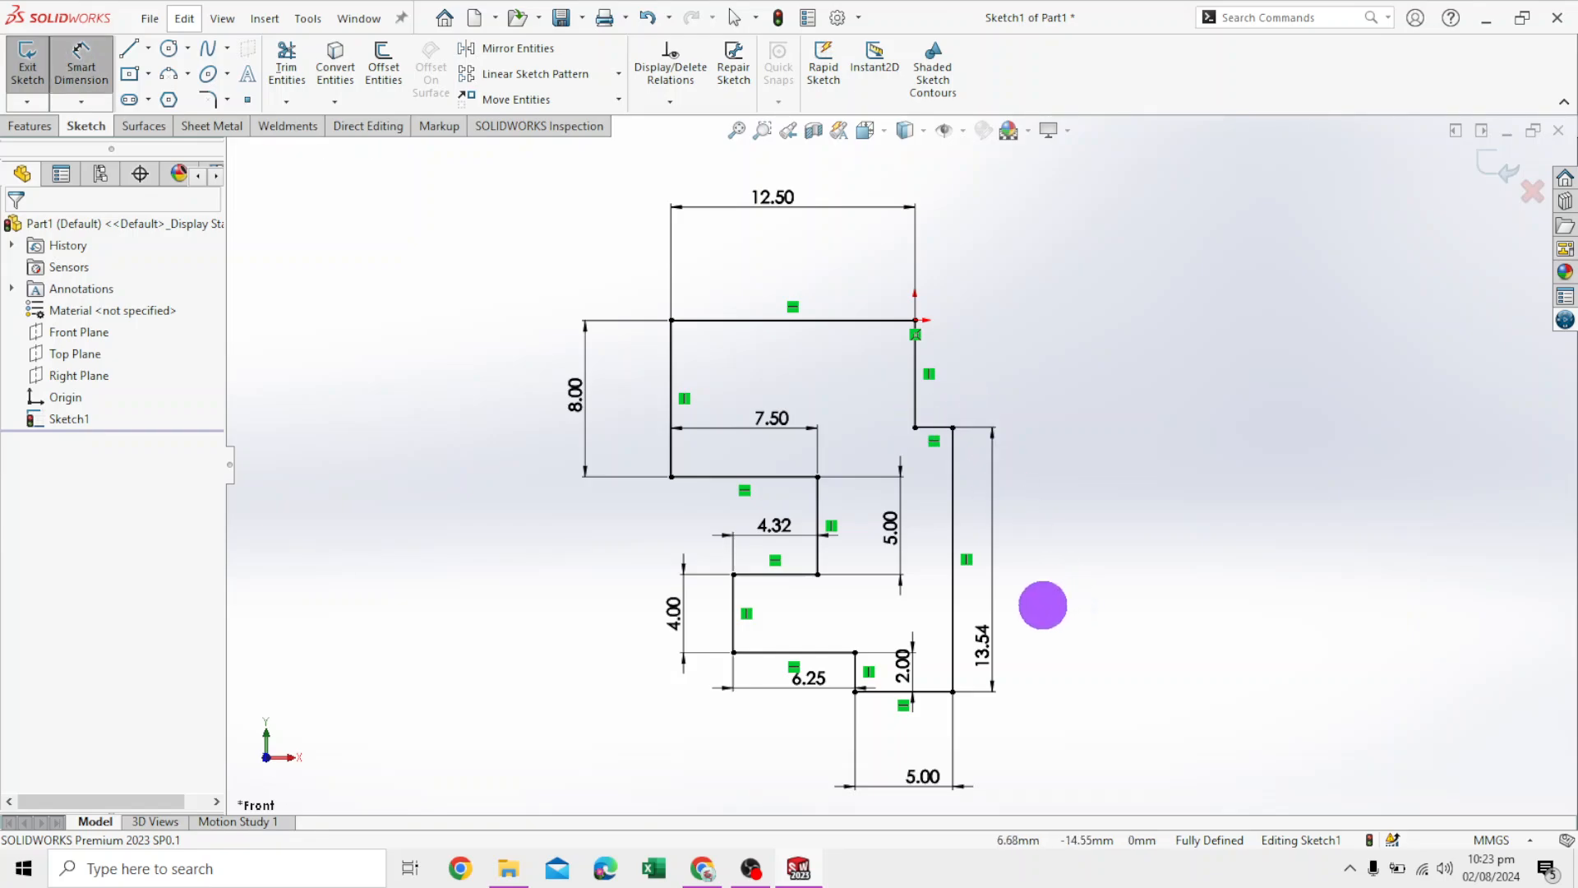
{"action": "left_click", "coordinate": [985, 636]}
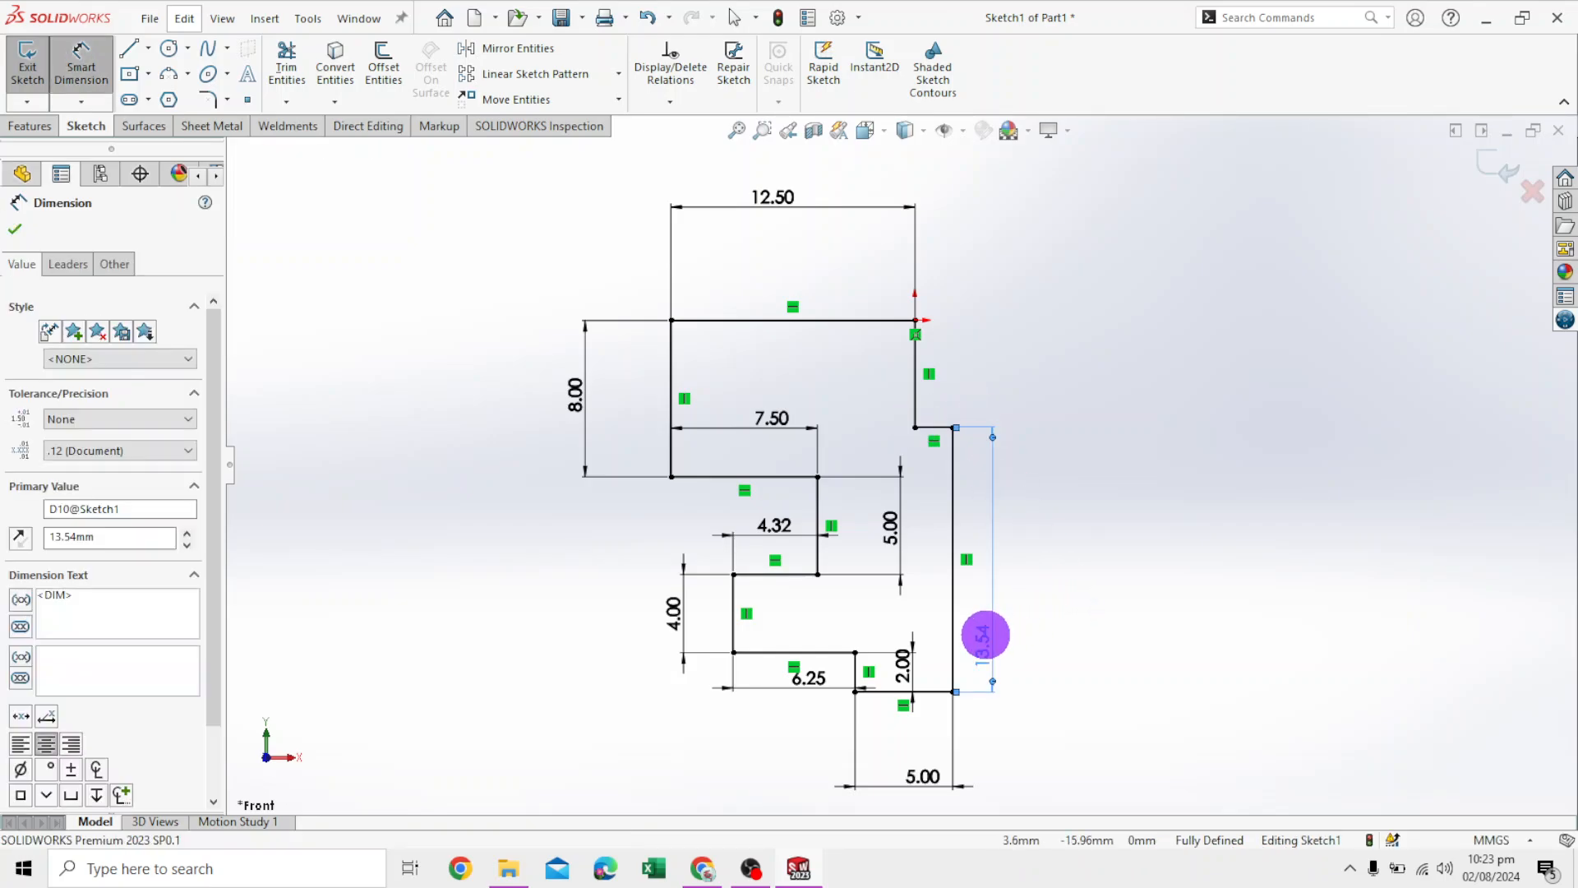
{"action": "key", "text": "Delete"}
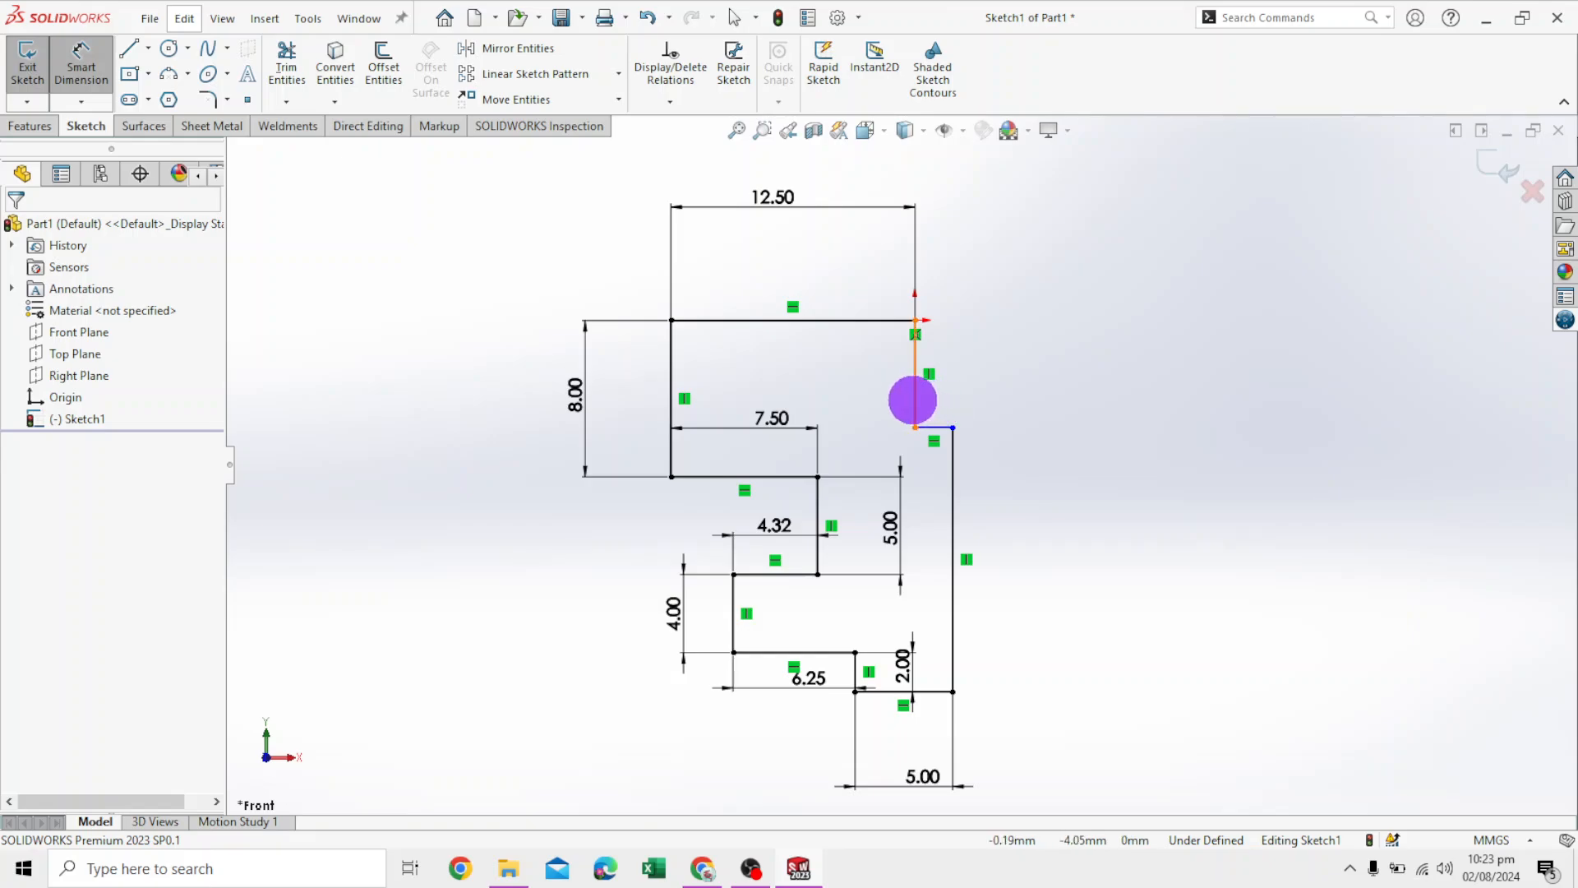
{"action": "left_click", "coordinate": [912, 400]}
{"action": "left_click", "coordinate": [1063, 391]}
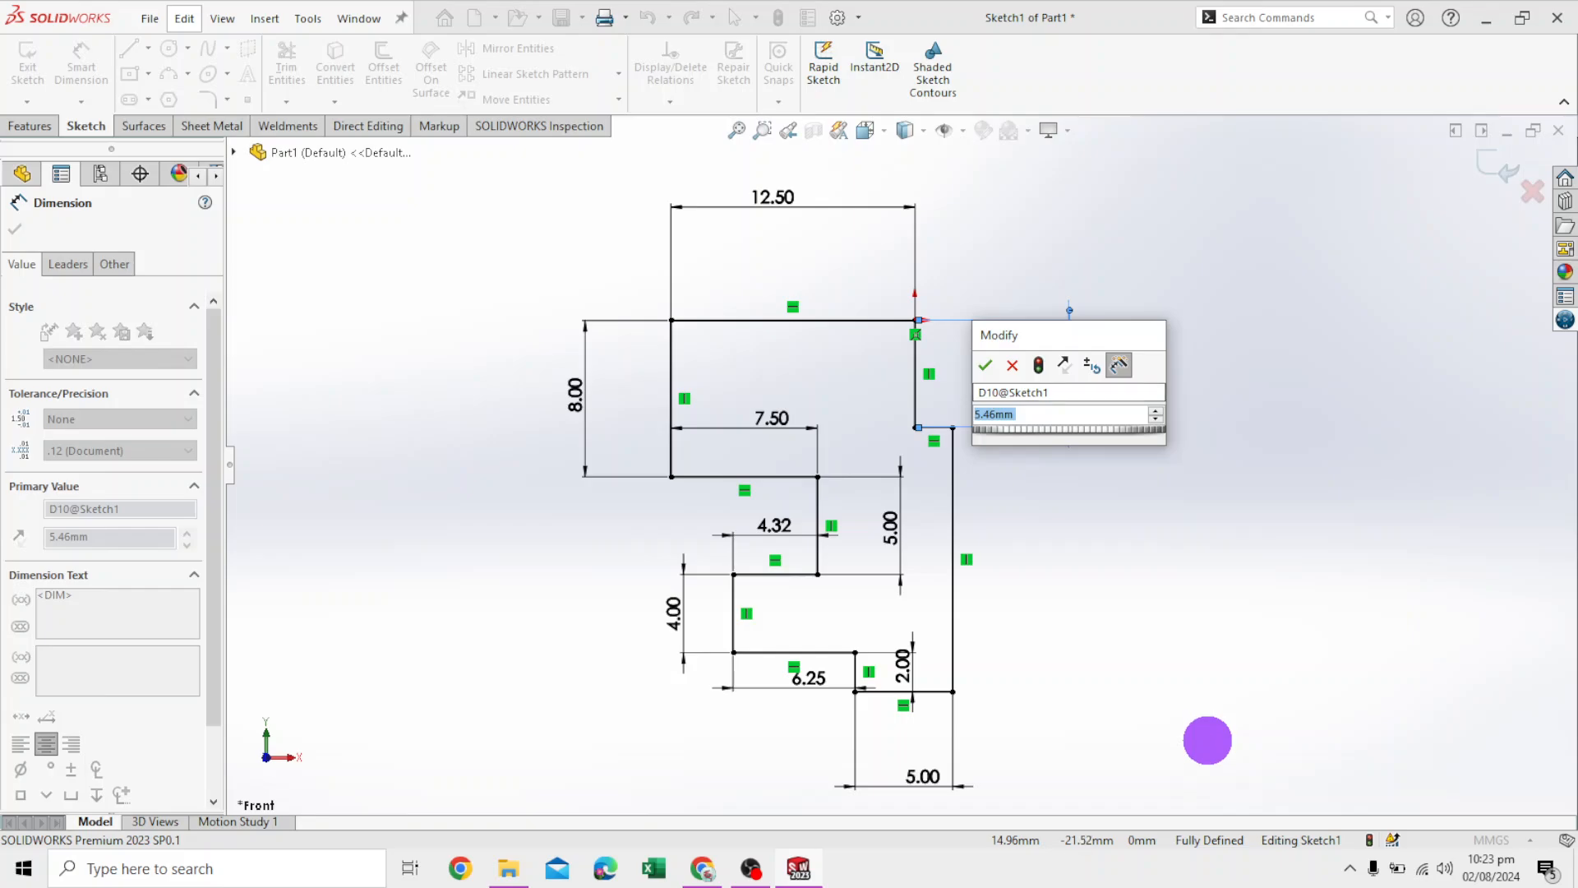
{"action": "type", "text": "6."}
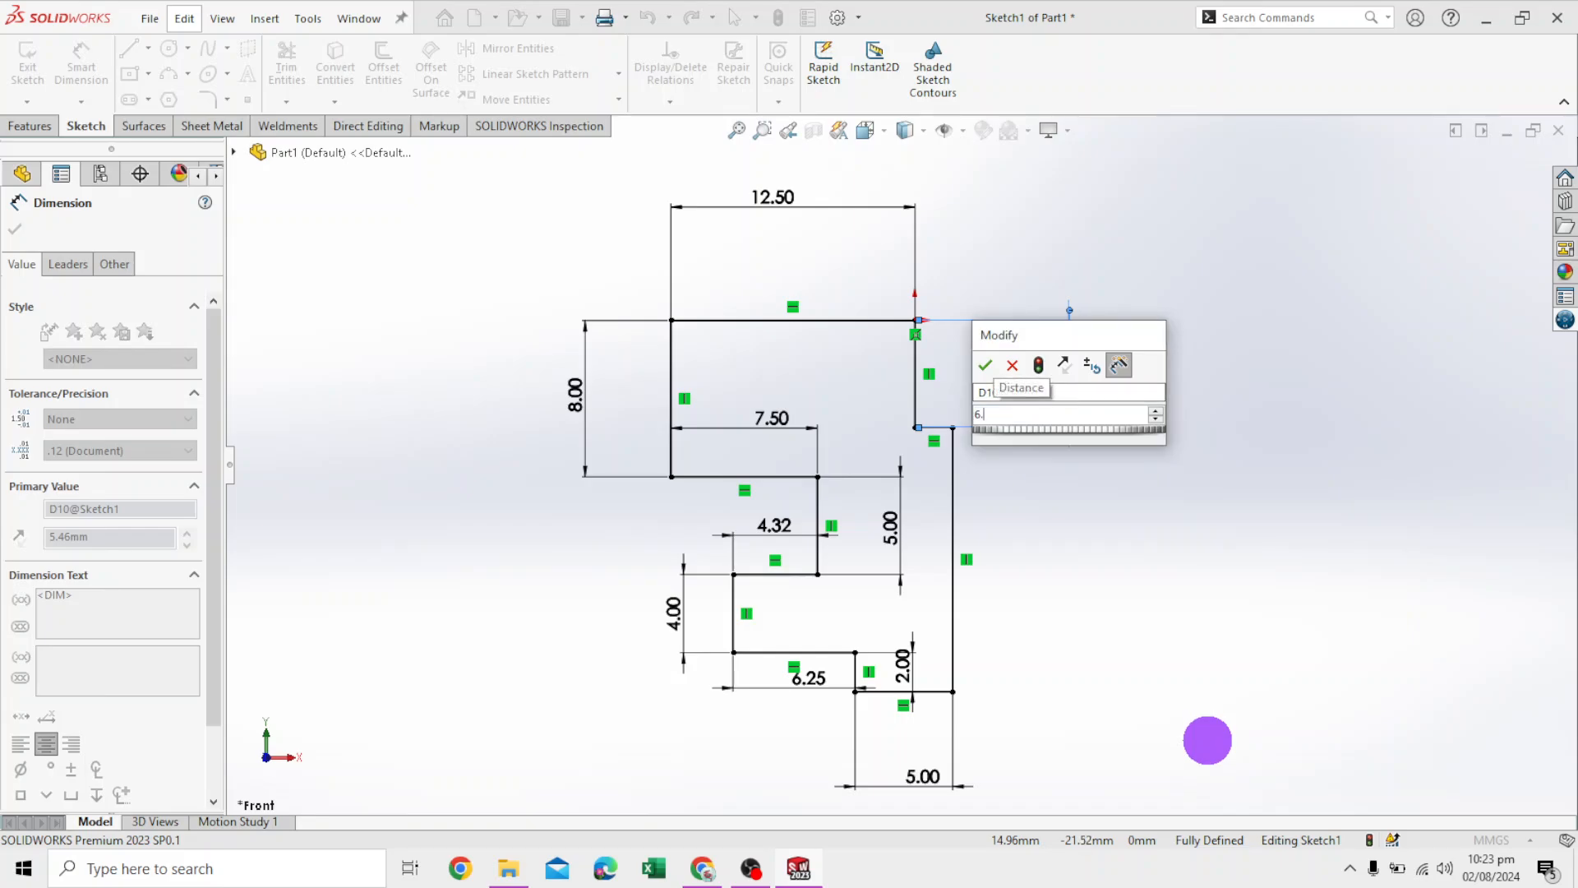
{"action": "type", "text": "5"}
{"action": "key", "text": "Return"}
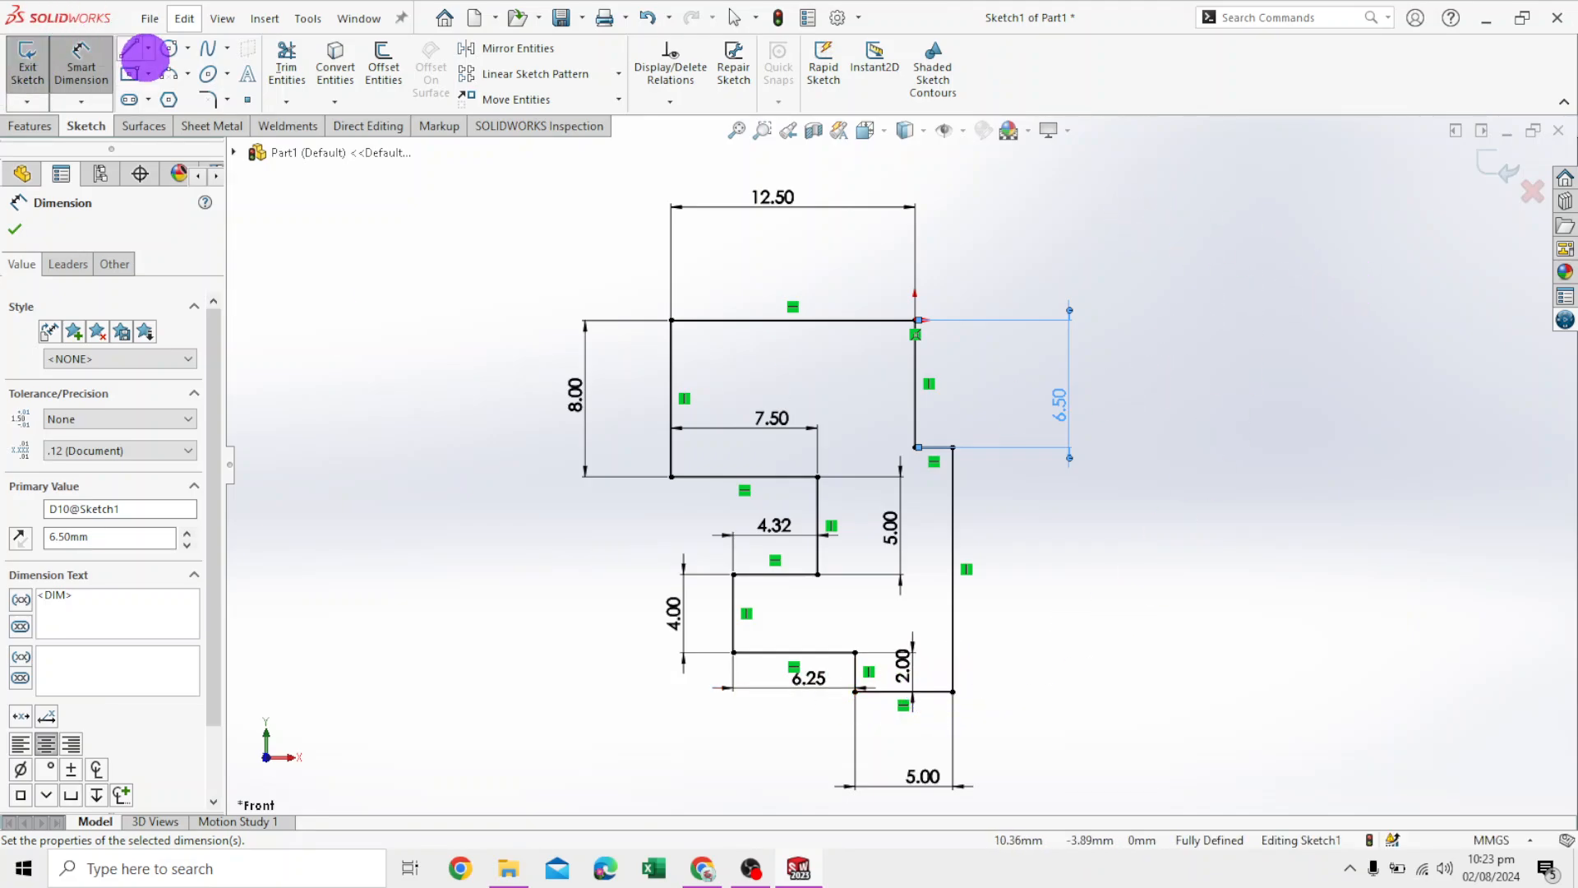
Draw a vertical centerline about 23.3 mm long to the right of the profile, starting level with the origin
{"action": "left_click", "coordinate": [148, 48]}
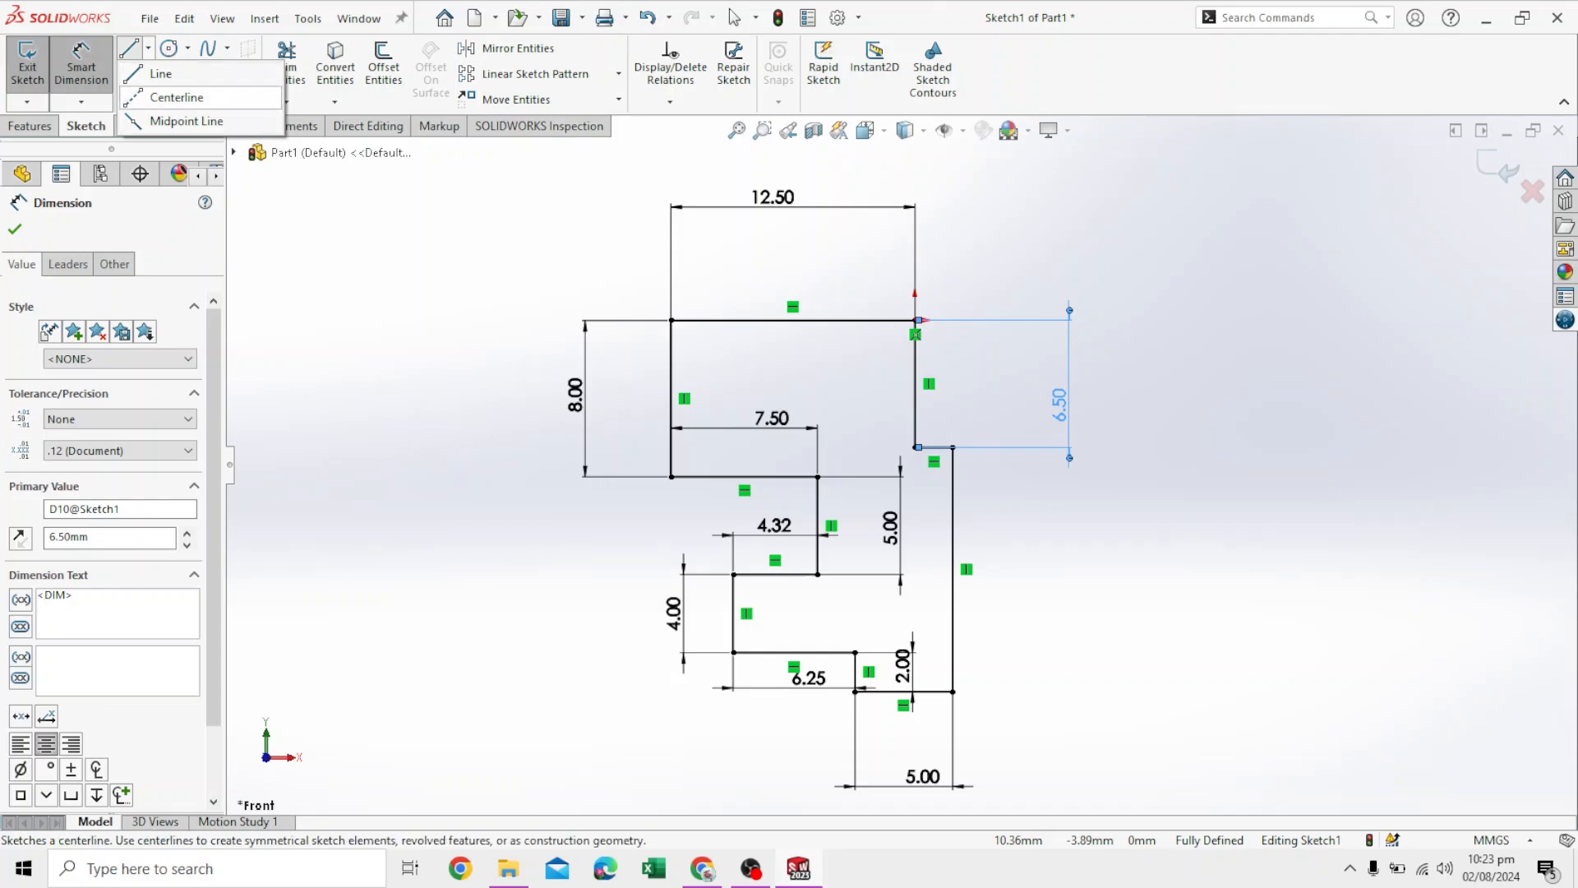
{"action": "left_click", "coordinate": [189, 97]}
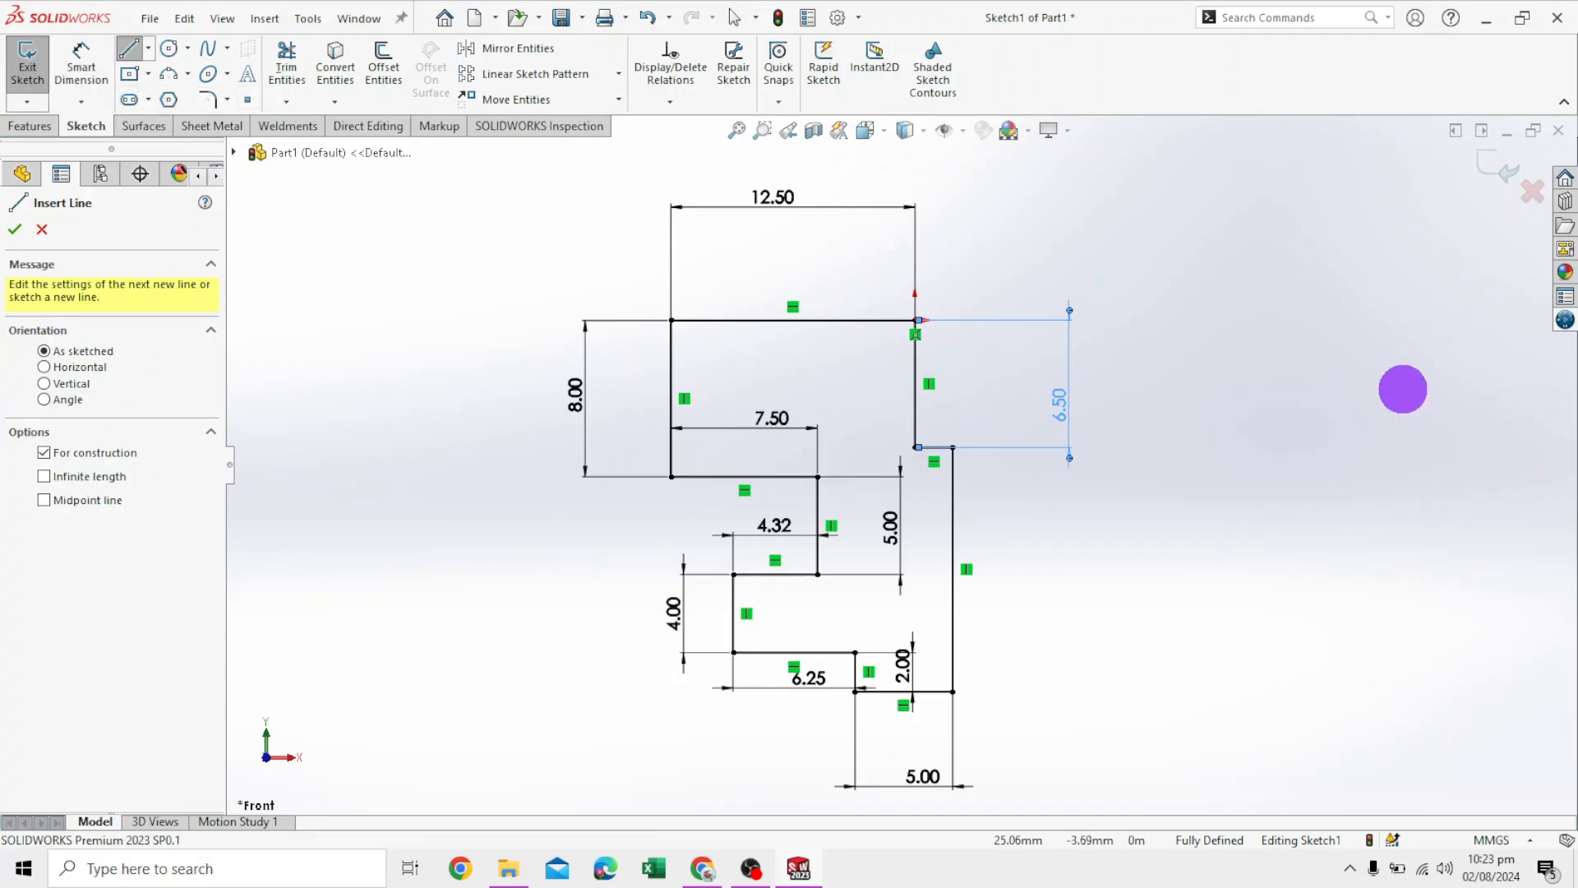
{"action": "left_click", "coordinate": [1346, 320]}
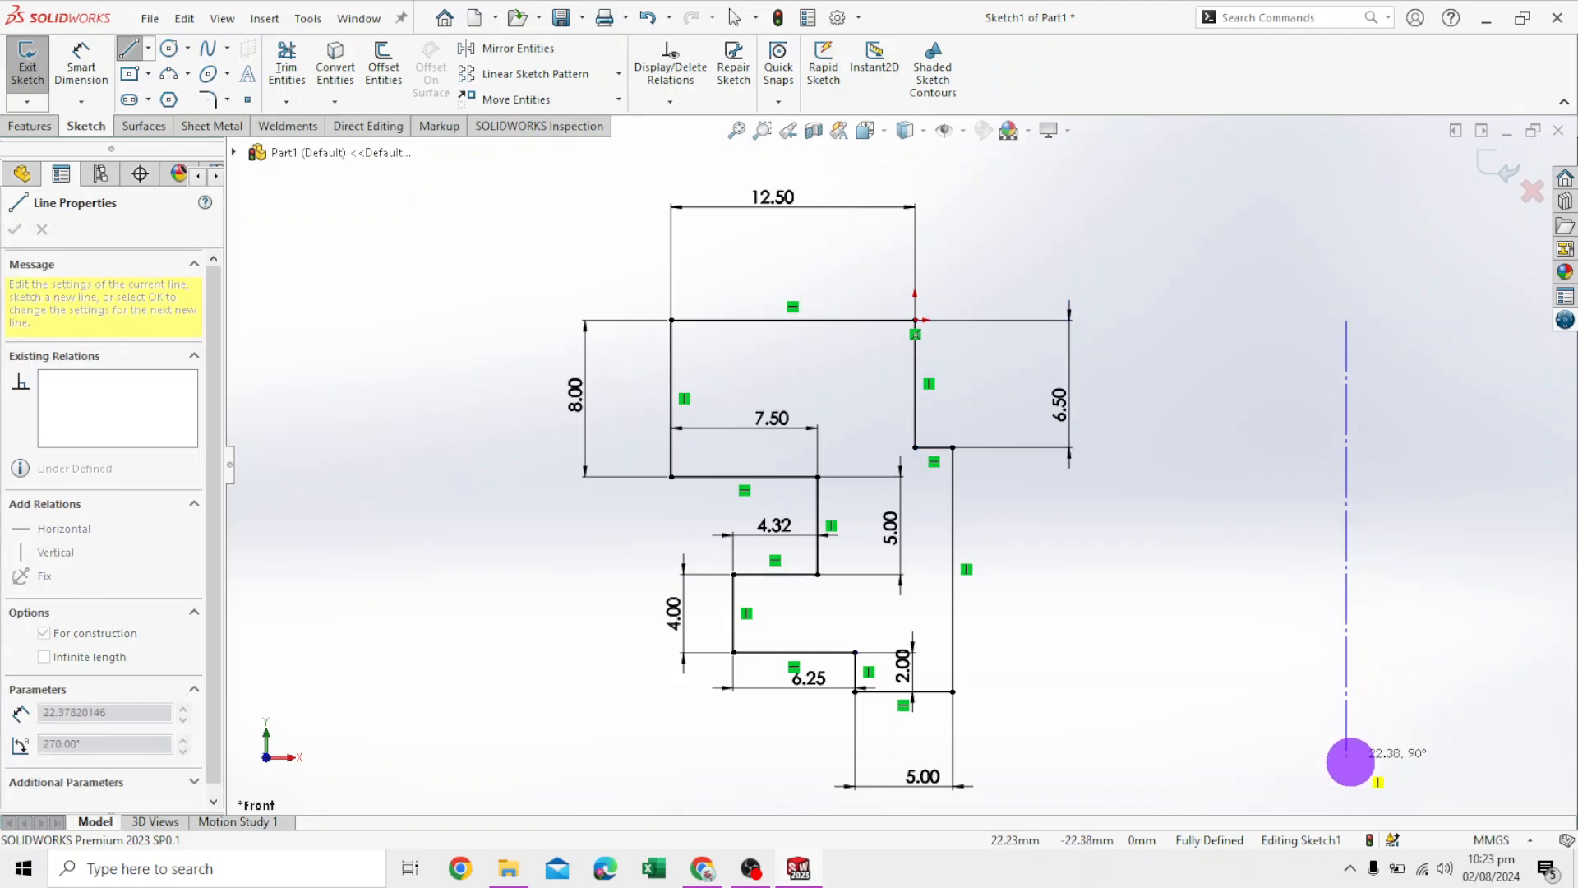
{"action": "left_click", "coordinate": [1346, 775]}
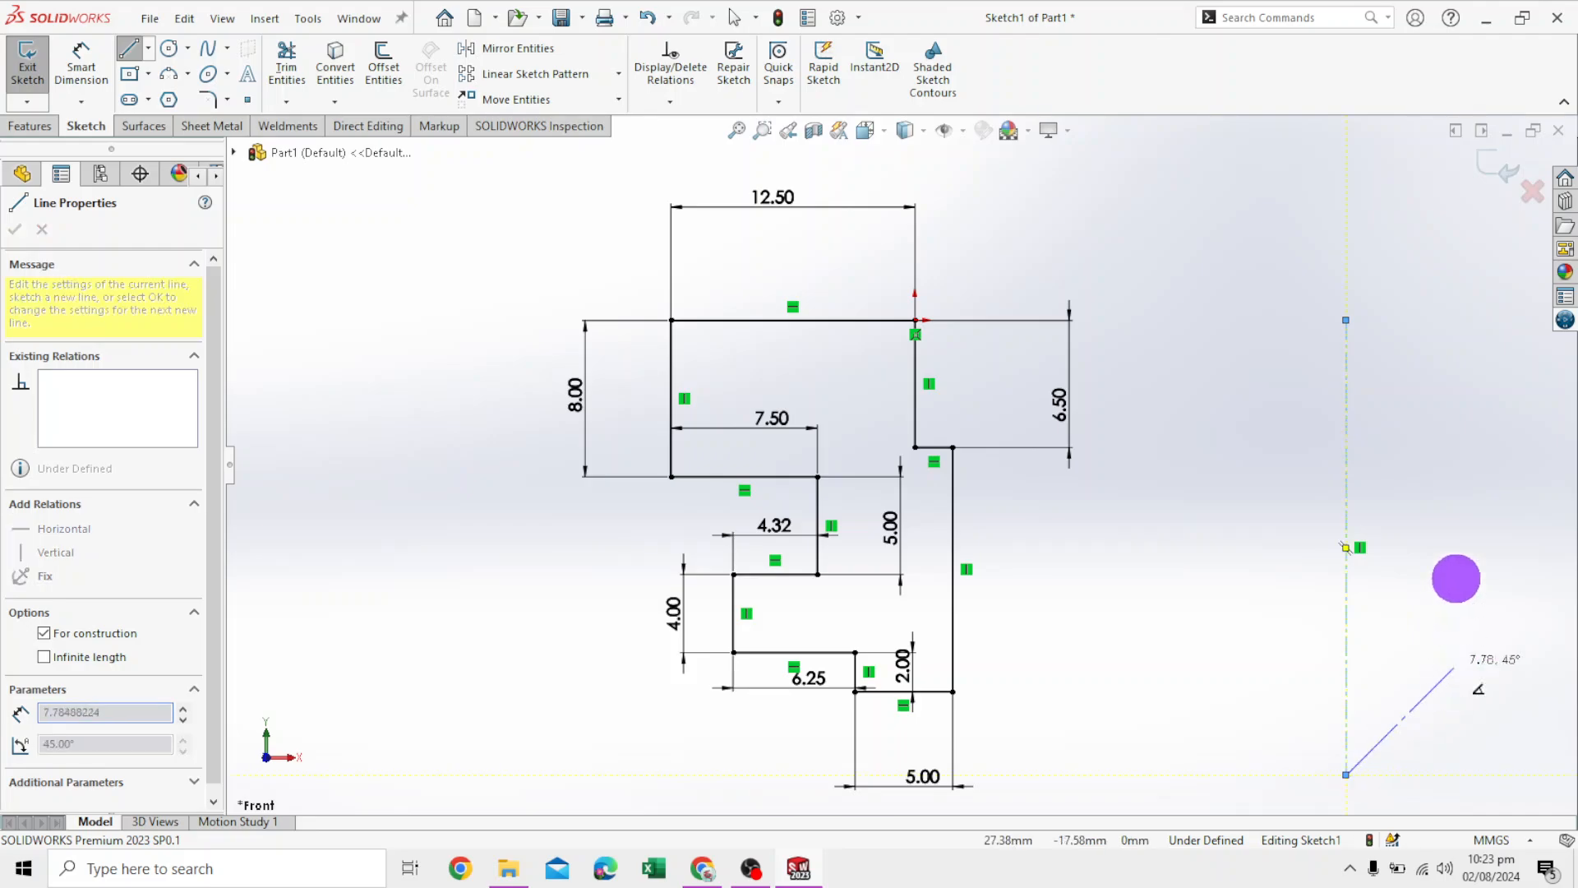
{"action": "key", "text": "Escape"}
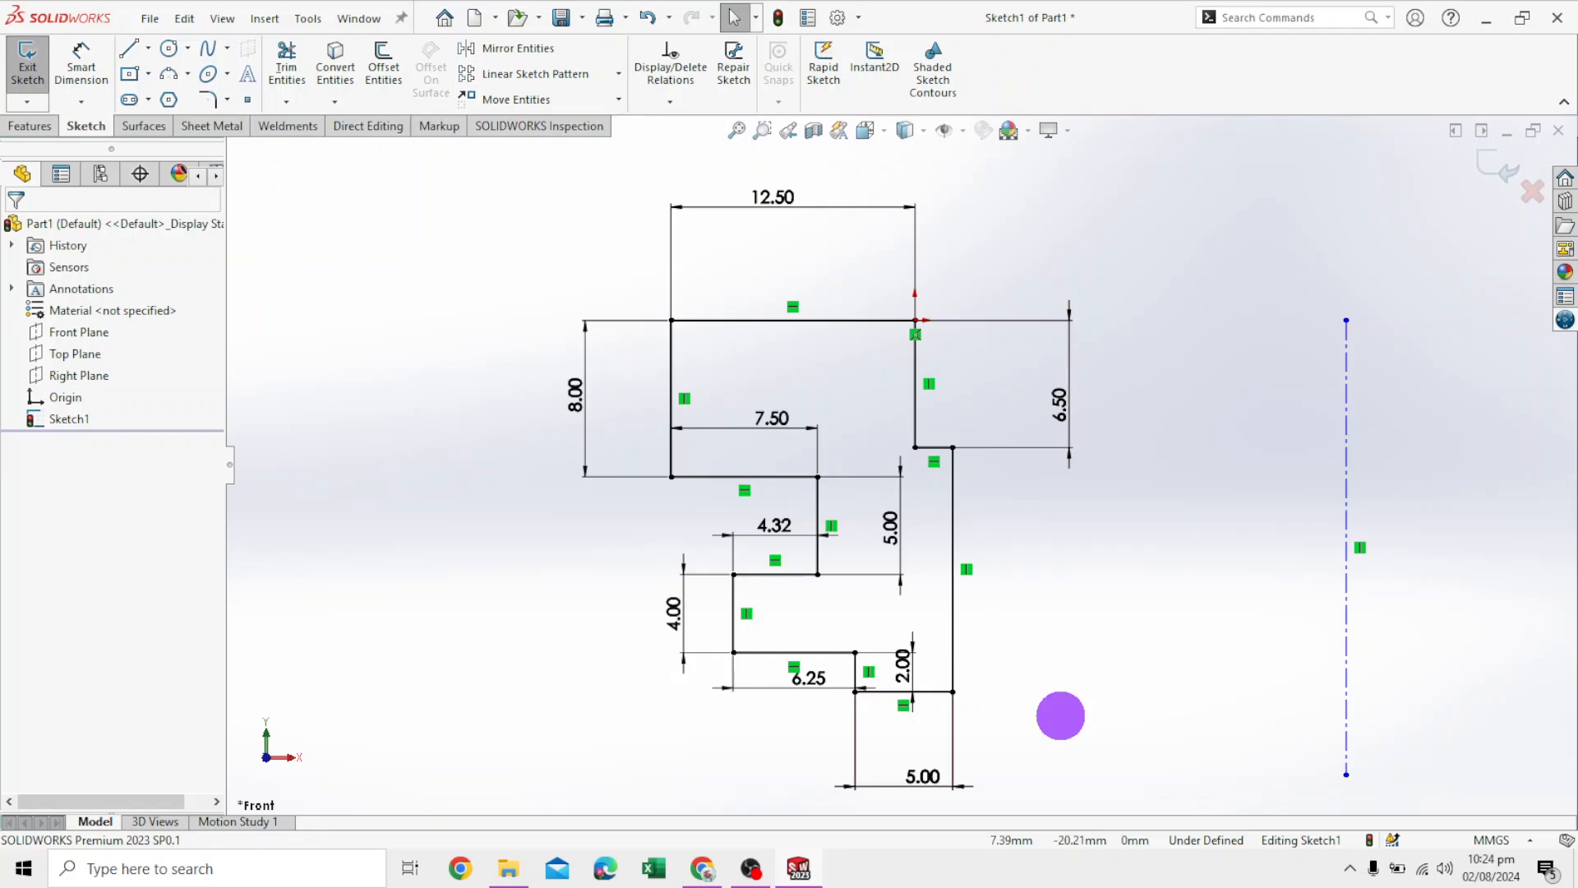
Dimension the horizontal distance from the origin to the centerline's upper endpoint to 16.5 mm
{"action": "left_click", "coordinate": [89, 68]}
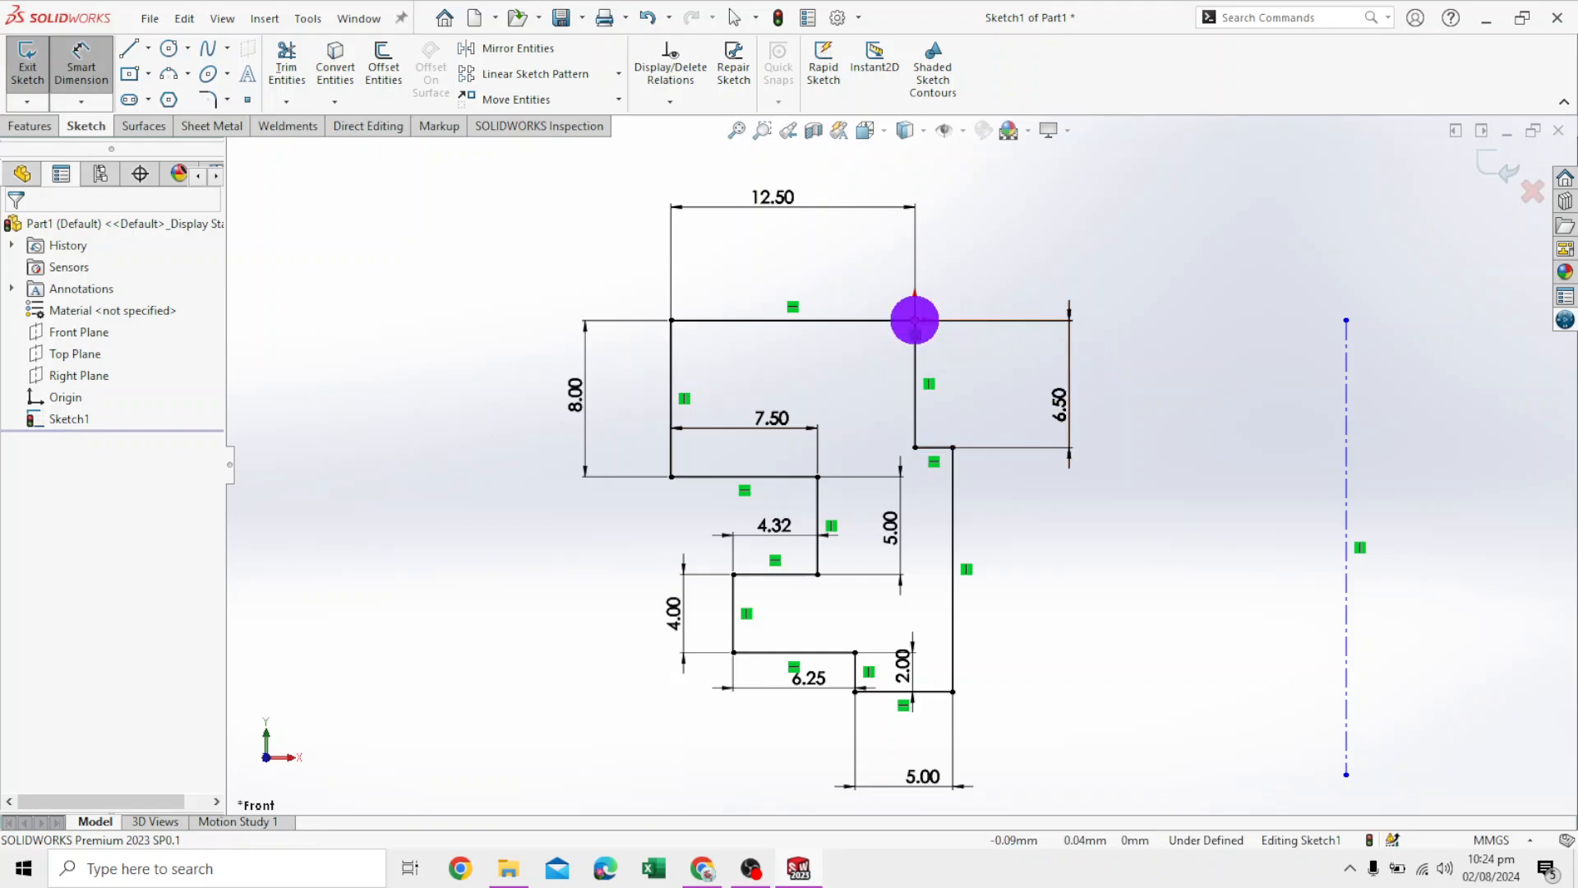
{"action": "left_click", "coordinate": [913, 321]}
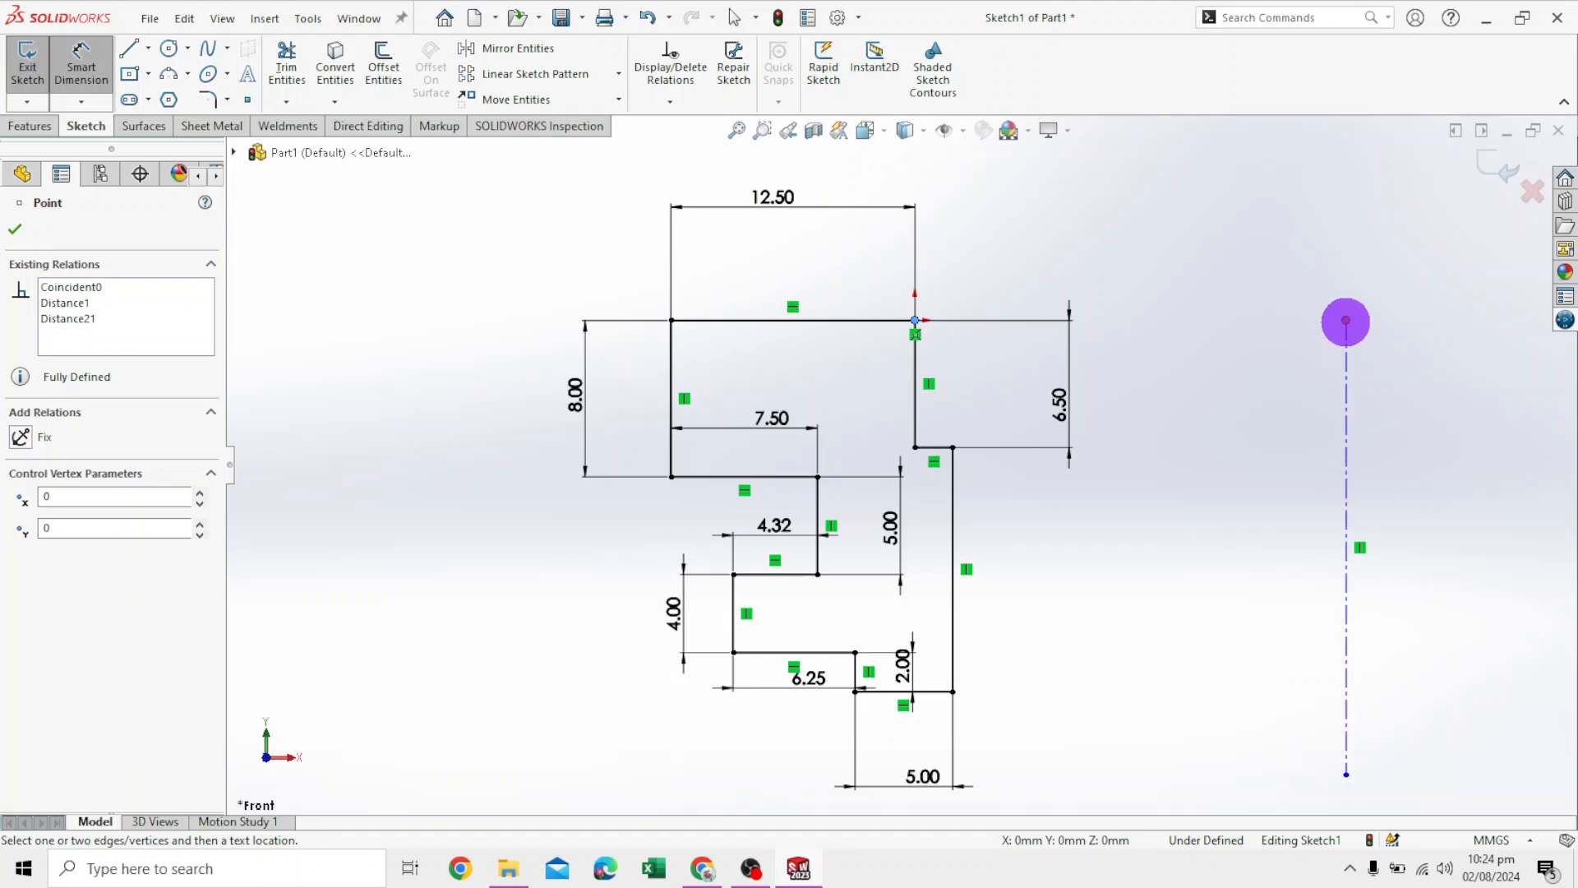
{"action": "left_click", "coordinate": [1346, 320]}
{"action": "left_click", "coordinate": [1176, 247]}
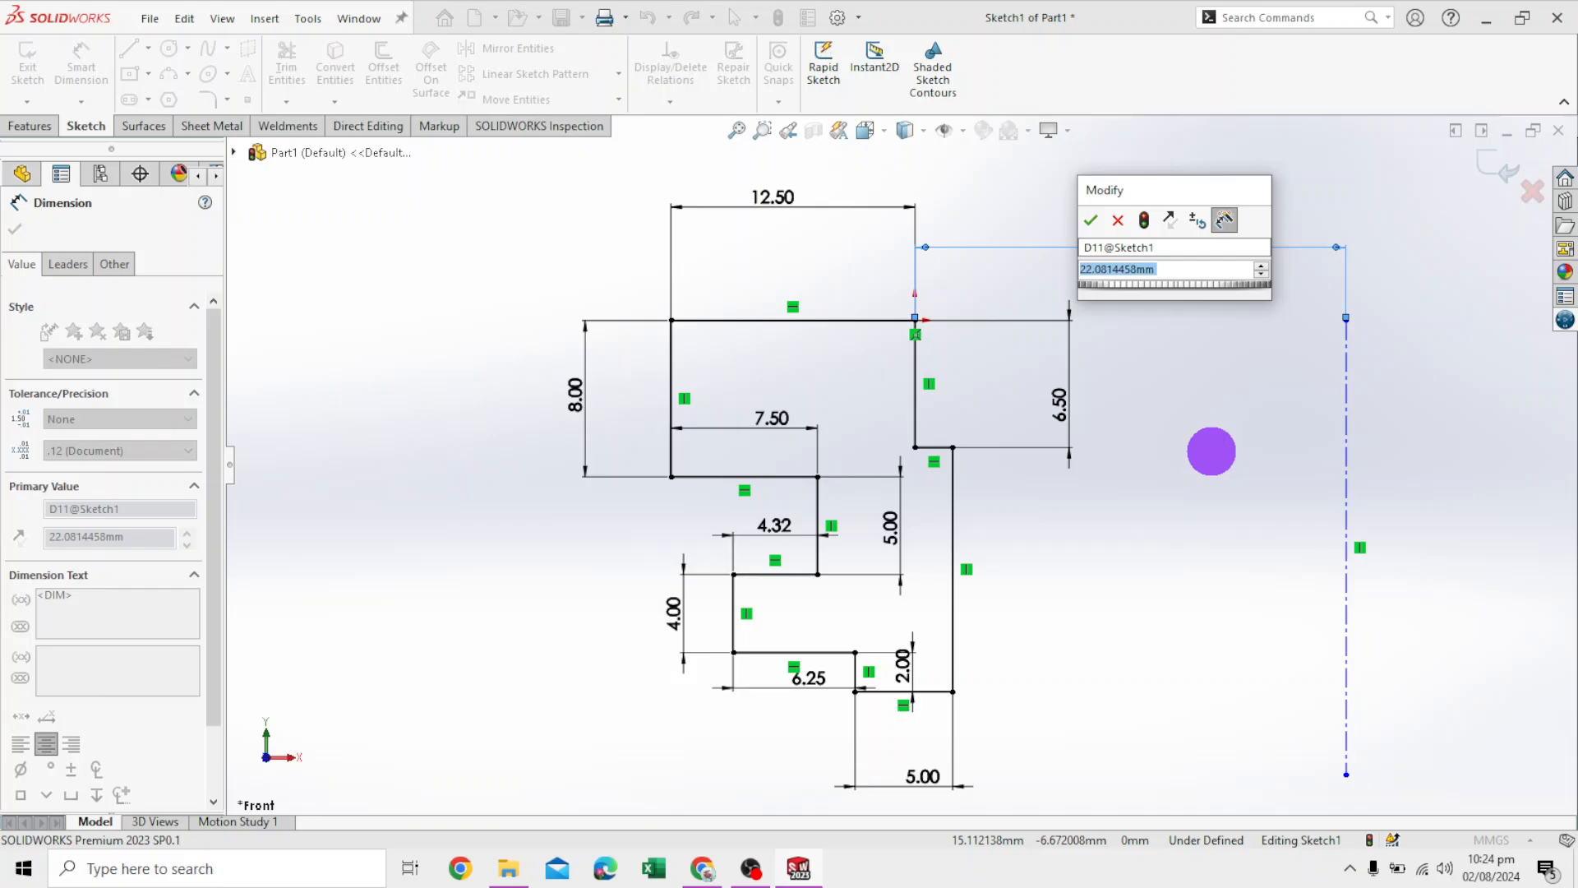
{"action": "type", "text": "16"}
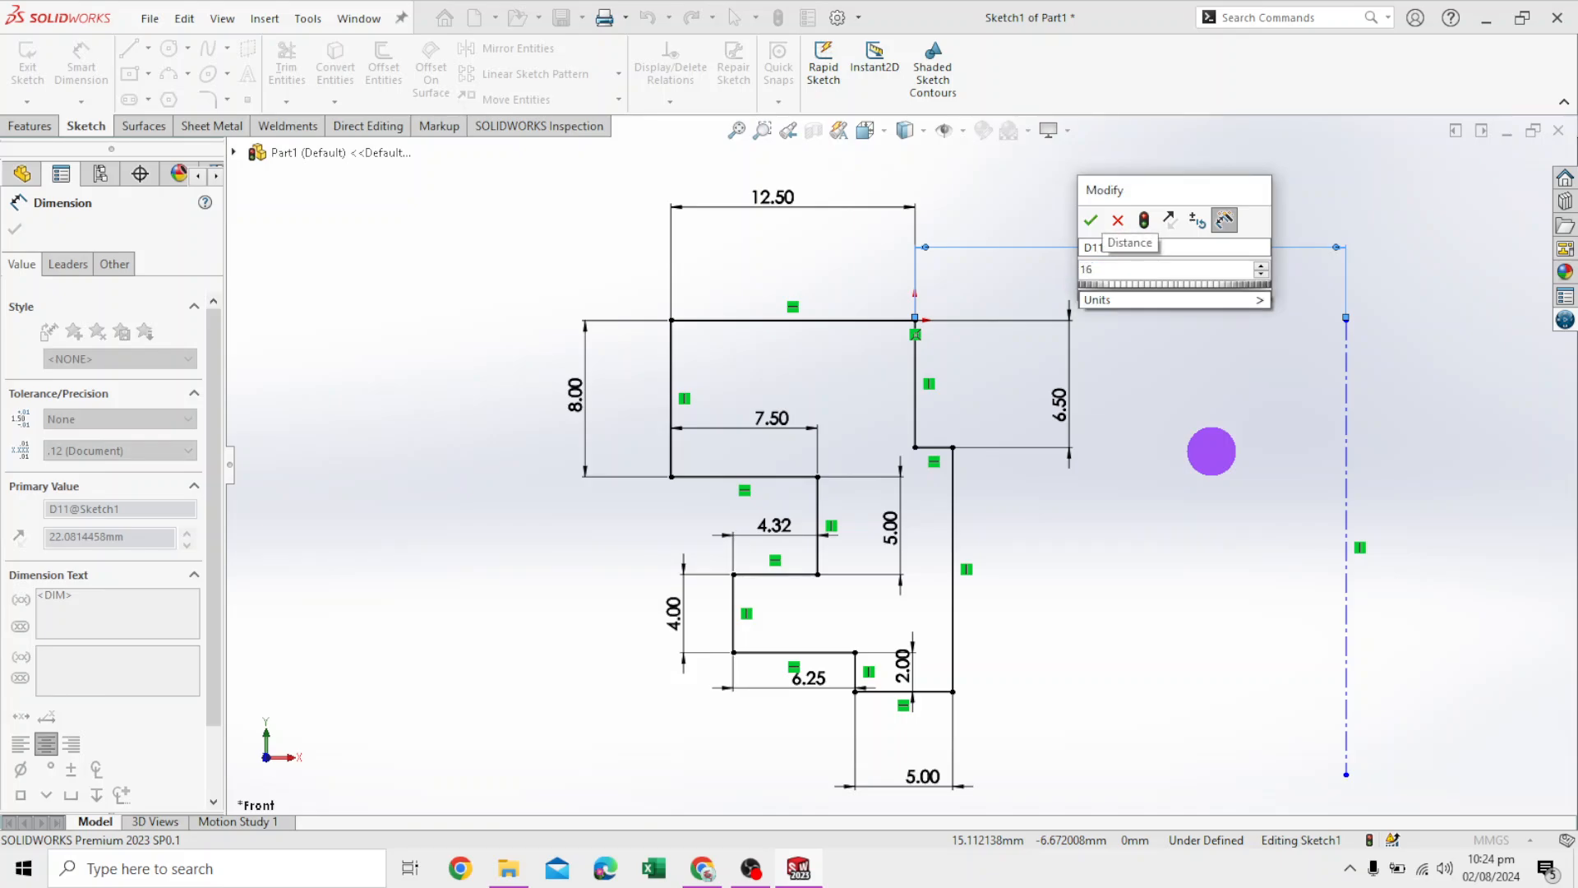
{"action": "type", "text": ".5"}
{"action": "key", "text": "Return"}
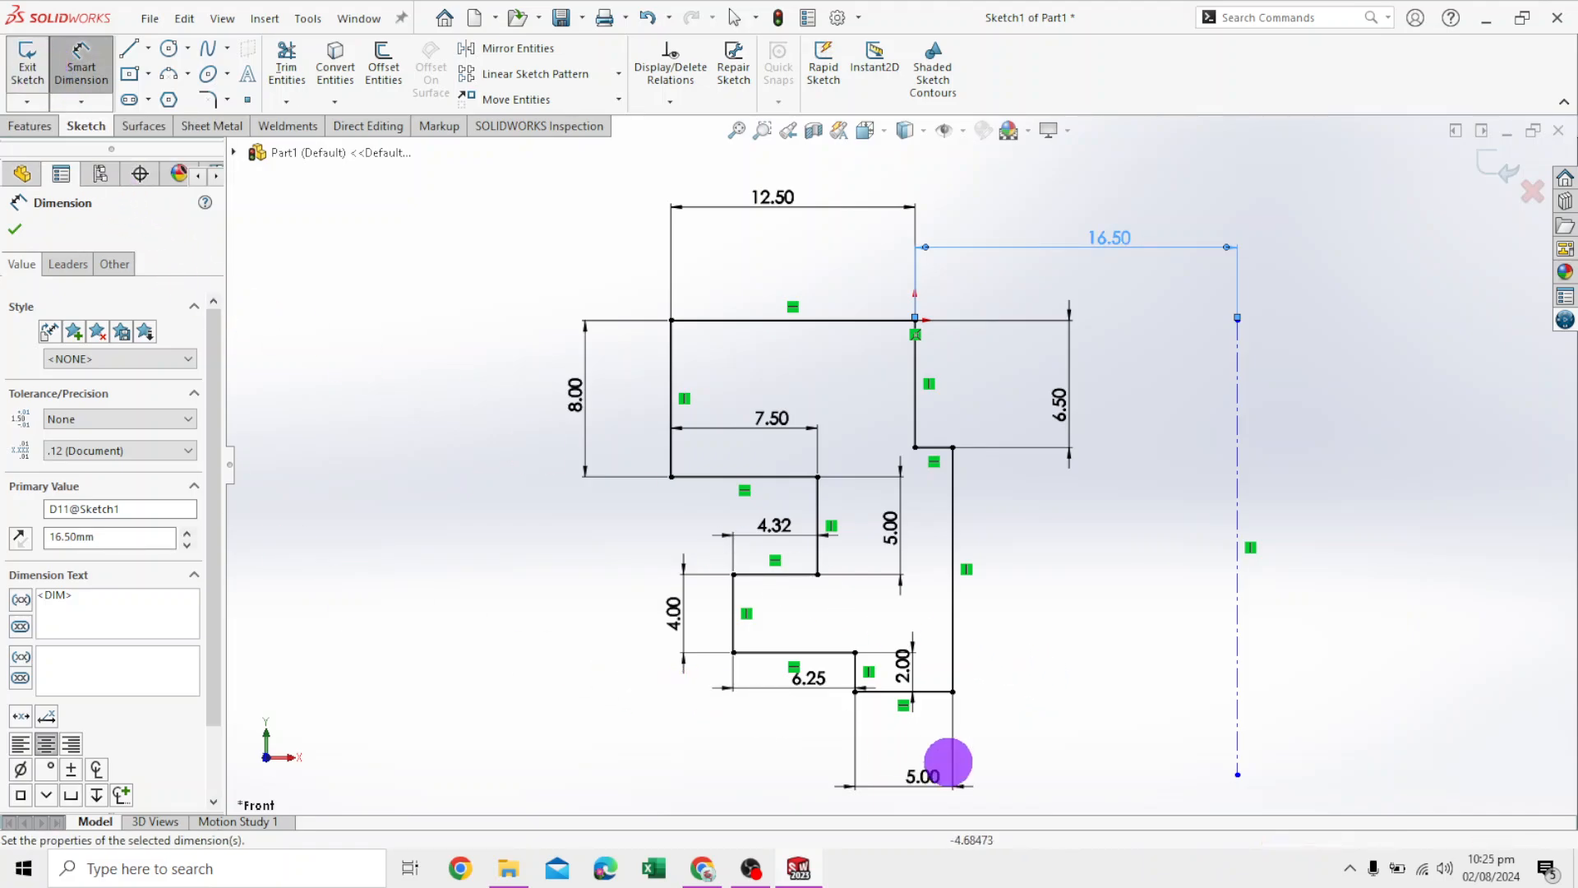
Try to dimension the distance from the profile's lower-right corner to the centerline as 15.25 mm, and undo the dimensioning
{"action": "left_click", "coordinate": [953, 691]}
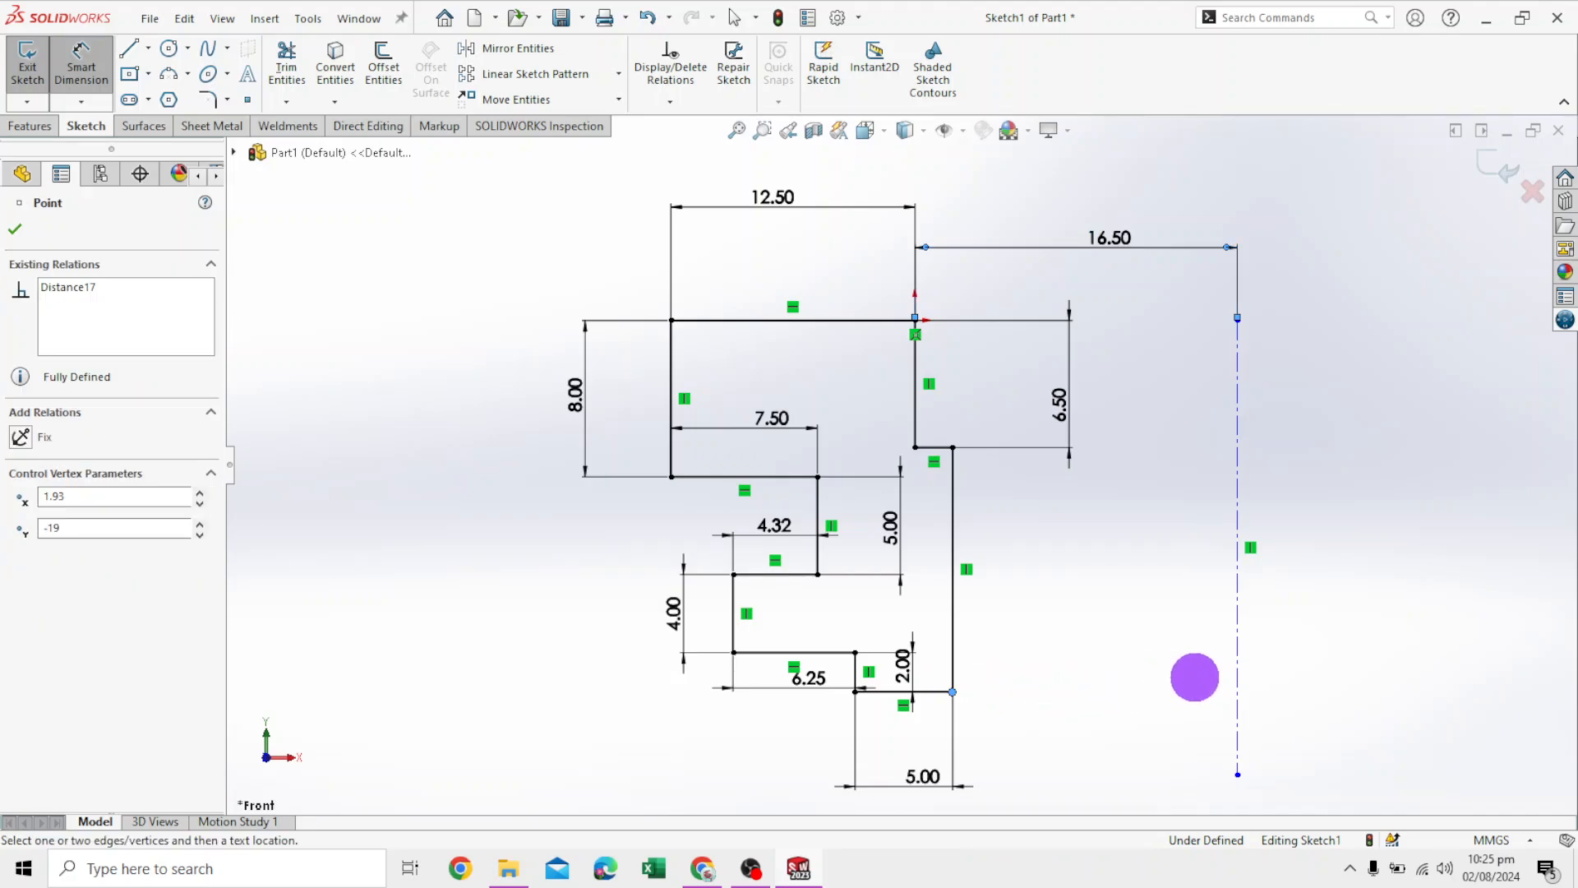
{"action": "left_click", "coordinate": [1235, 678]}
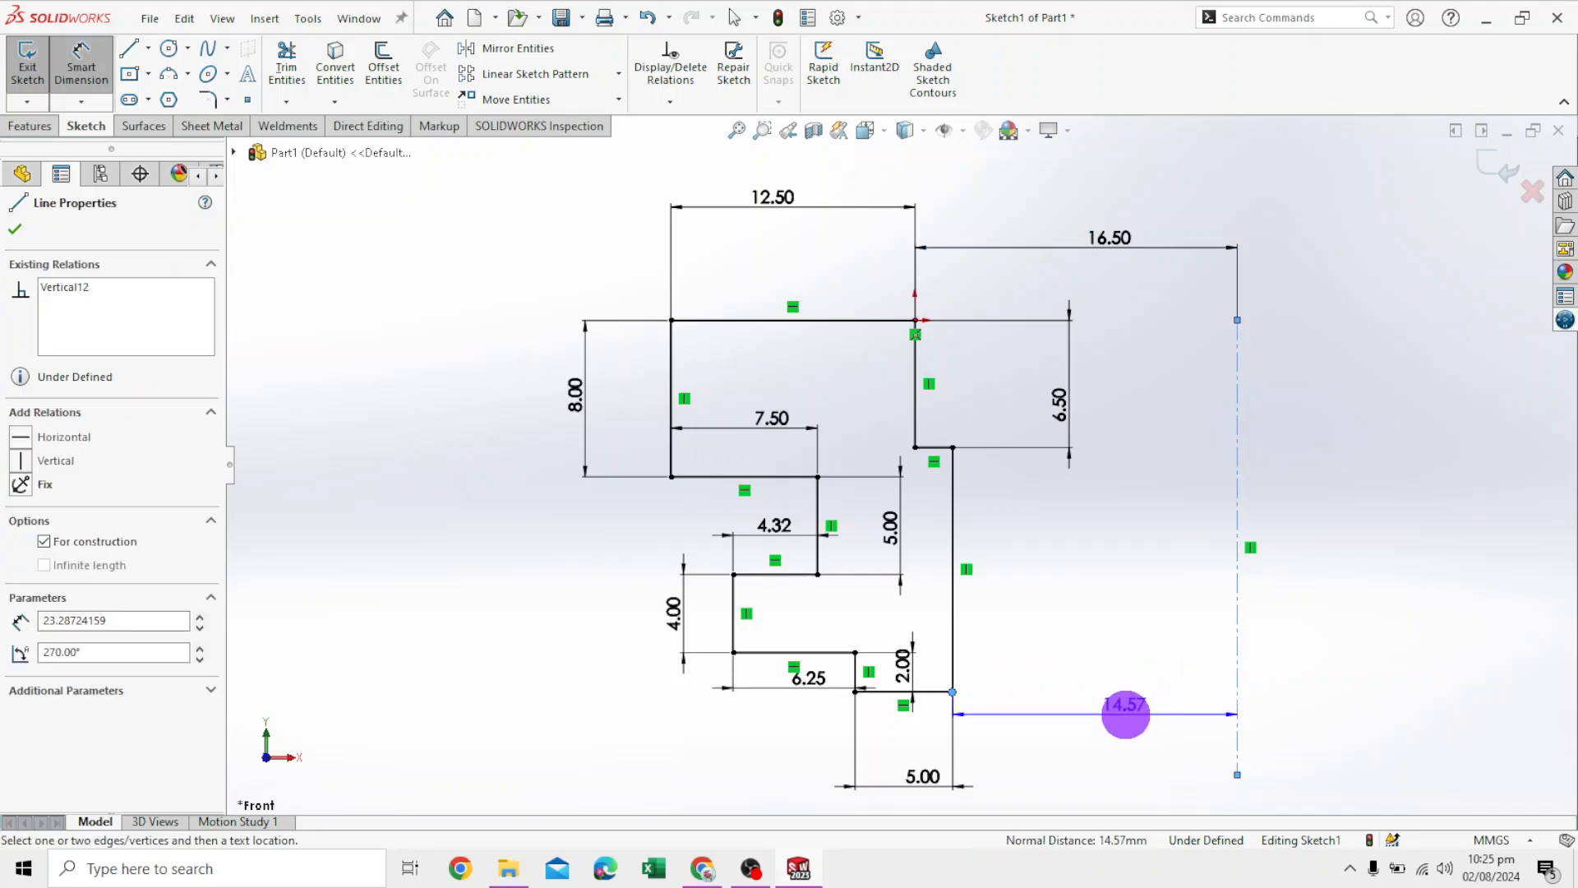
{"action": "left_click", "coordinate": [1141, 799]}
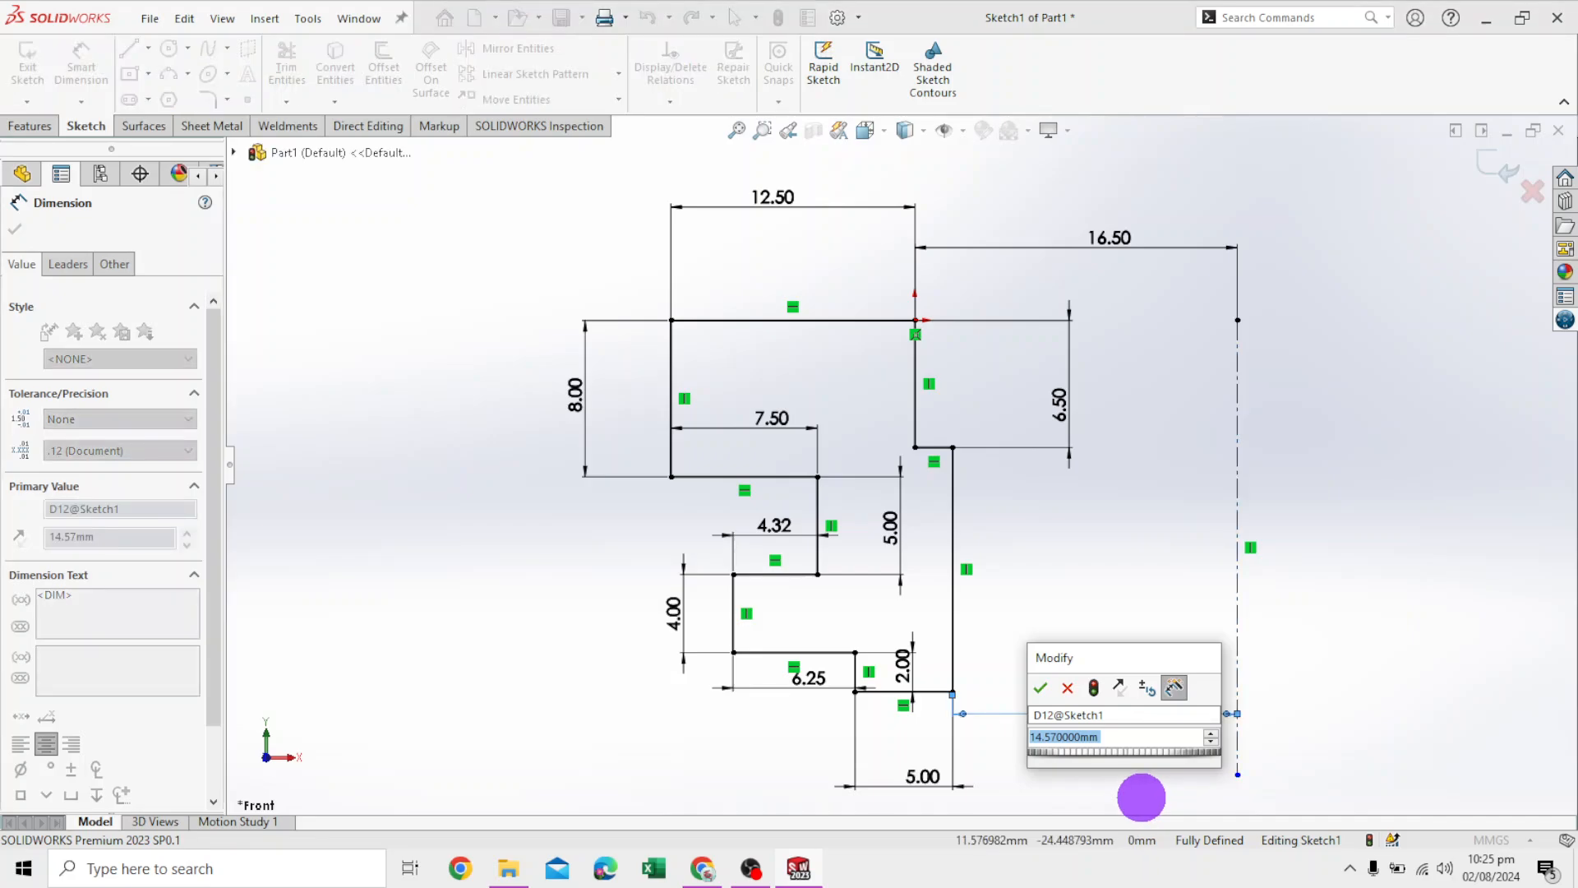
{"action": "type", "text": "15"}
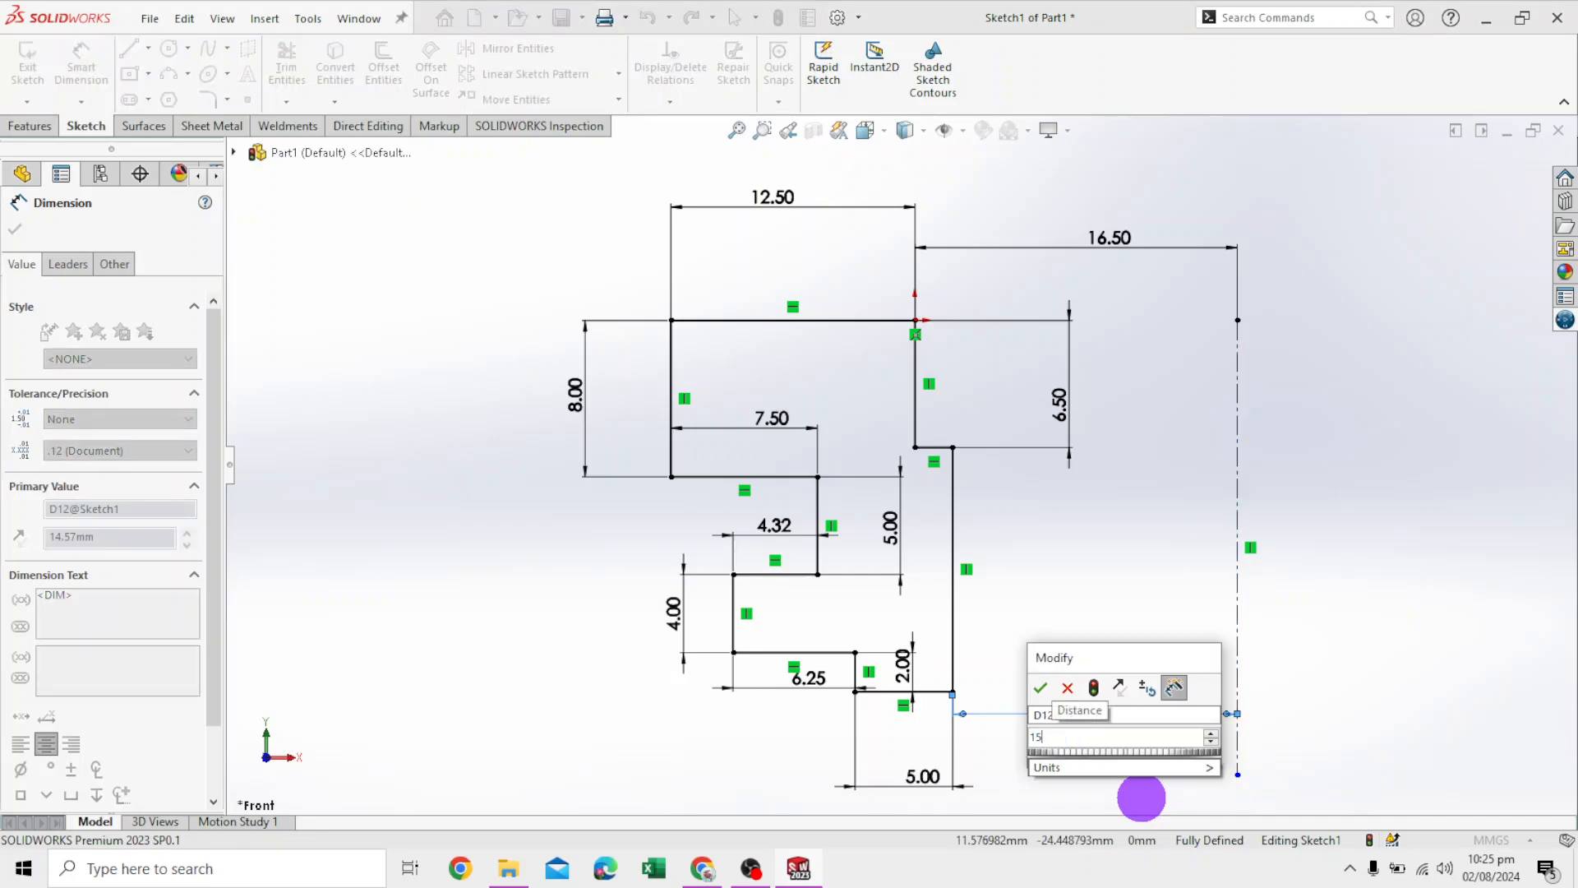
{"action": "type", "text": ".25"}
{"action": "key", "text": "Return"}
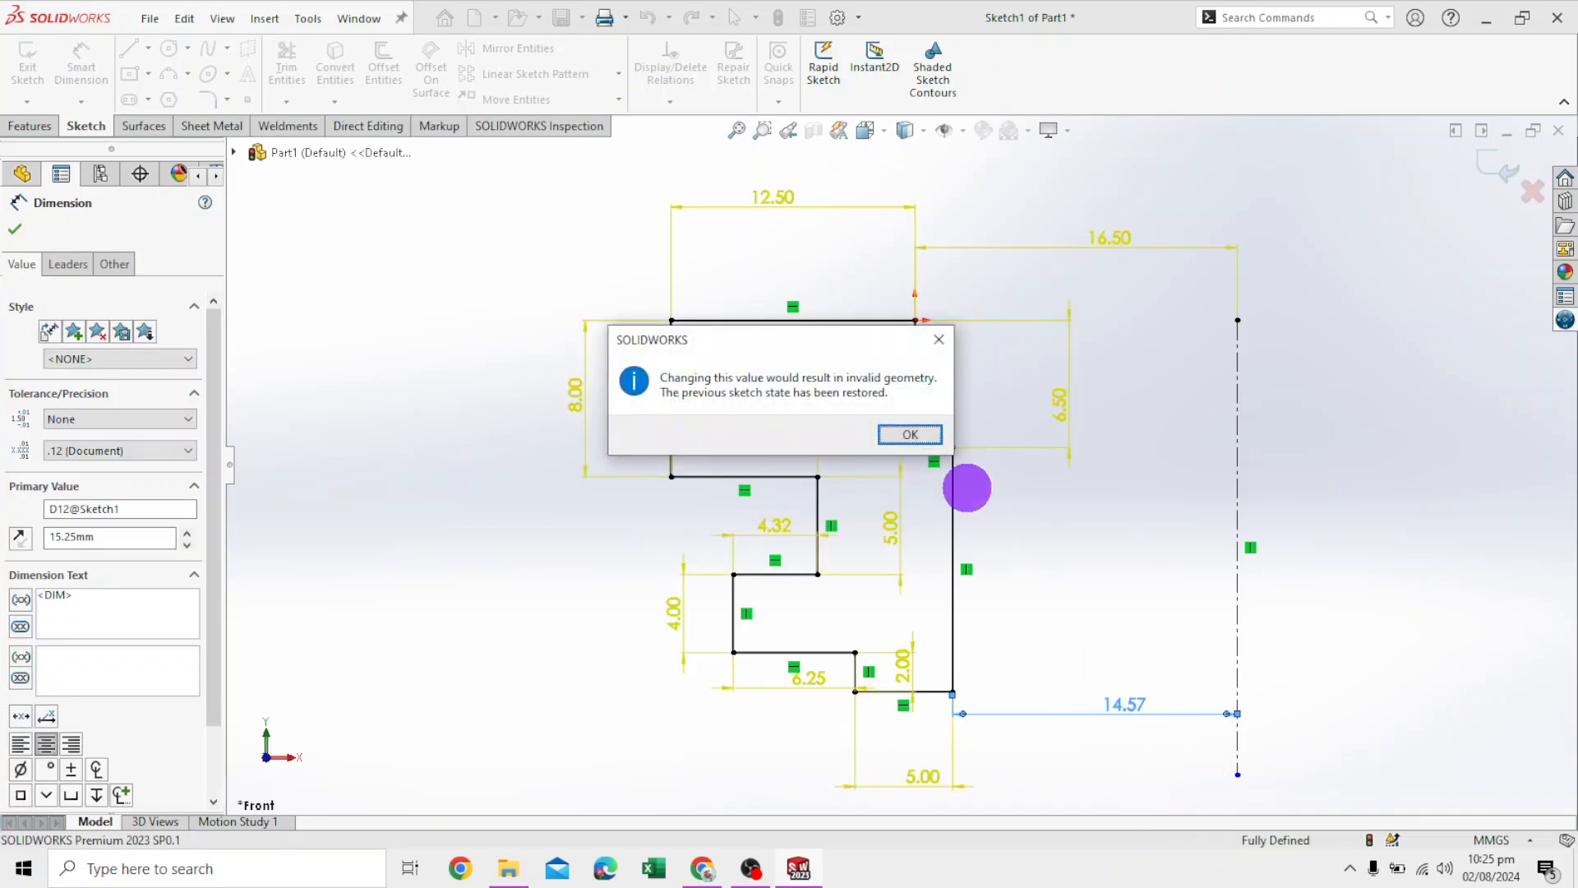
{"action": "left_click", "coordinate": [911, 434]}
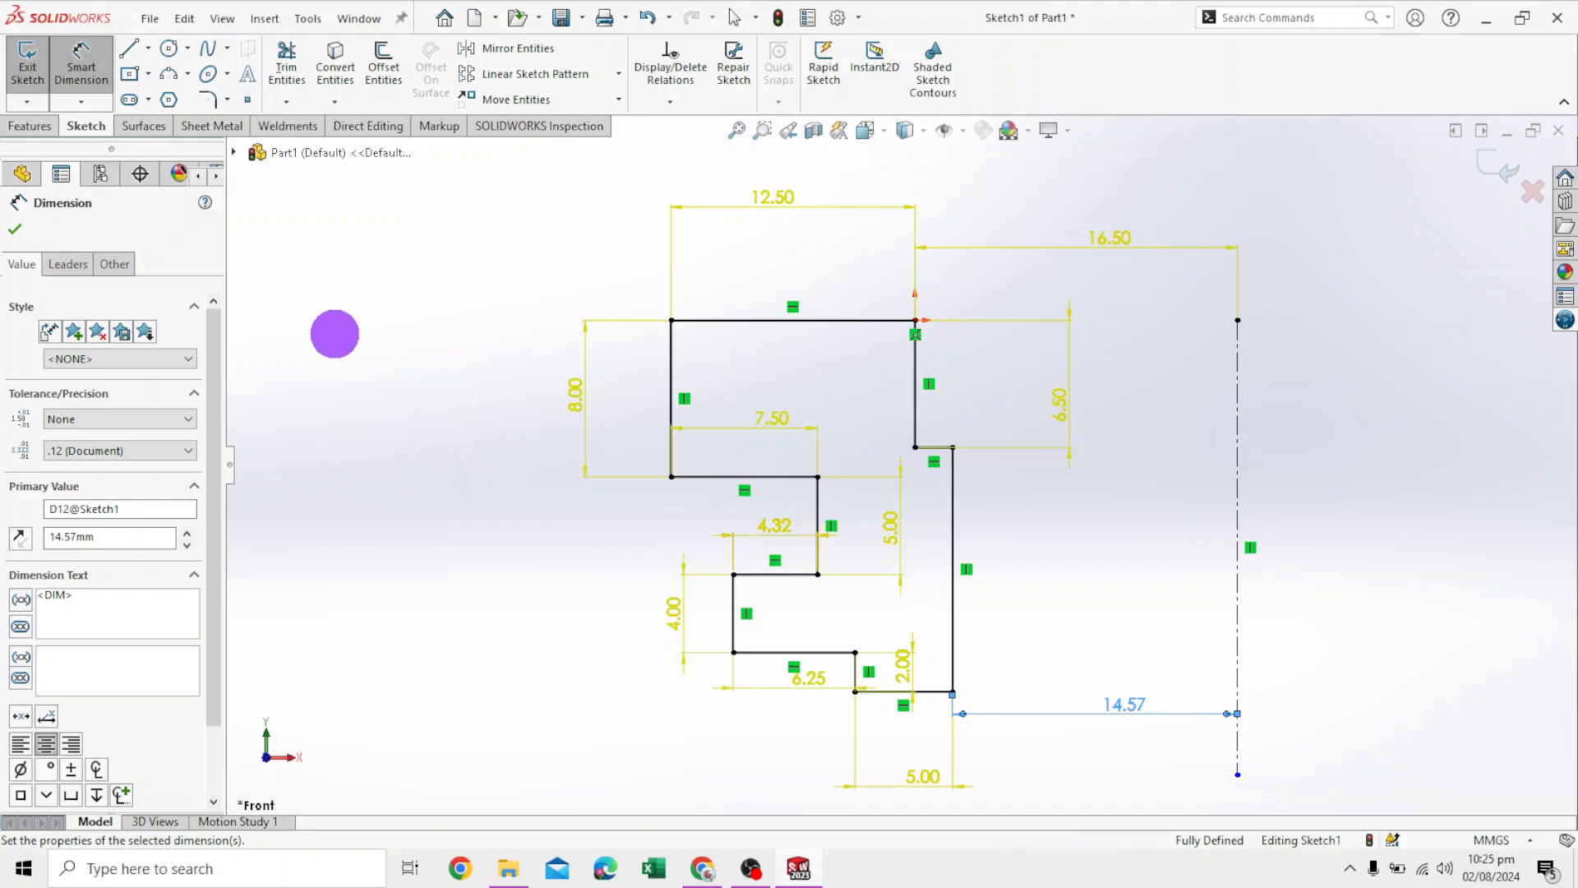
{"action": "left_click", "coordinate": [15, 229]}
{"action": "key", "text": "Escape"}
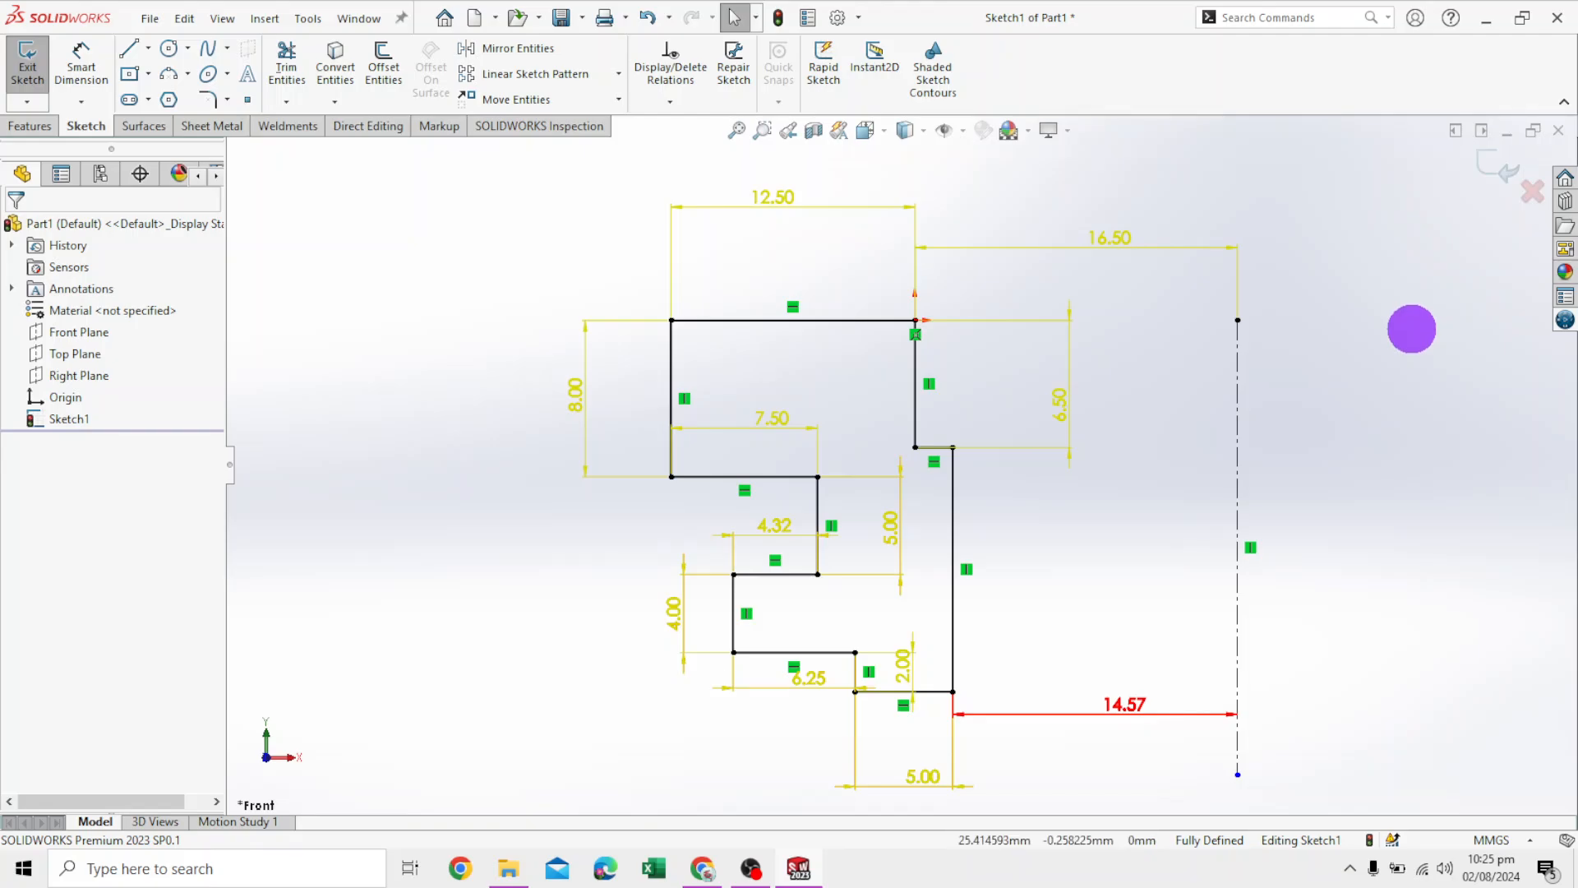
{"action": "key", "text": "ctrl+z"}
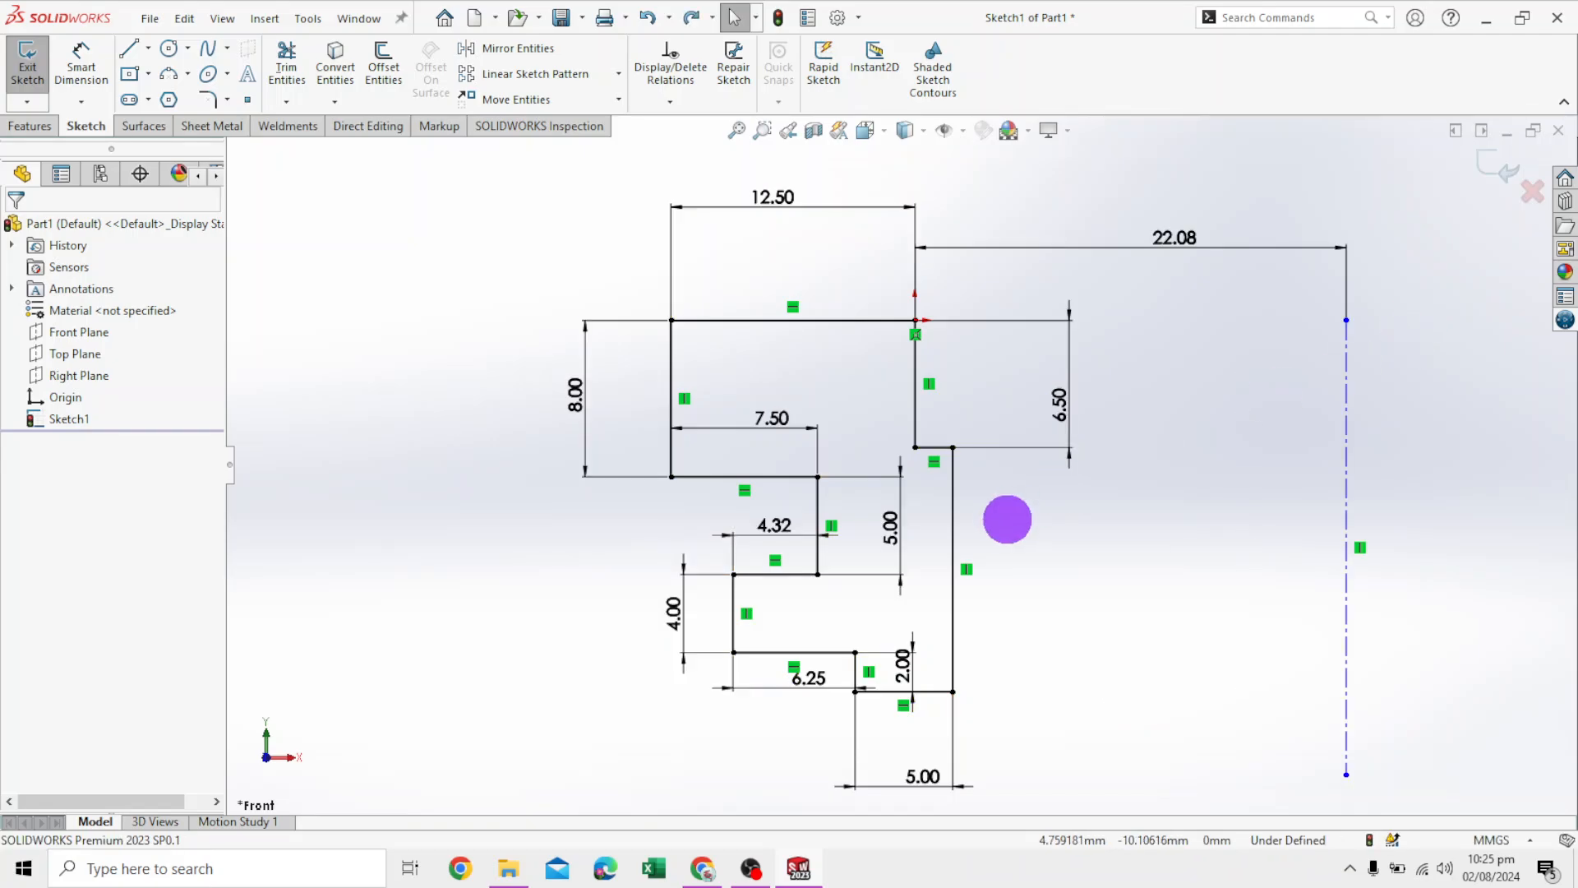
Delete the 4.32 mm dimension and dimension the distance between the profile's long right vertical line and the centerline to 15 mm
{"action": "left_click", "coordinate": [776, 523]}
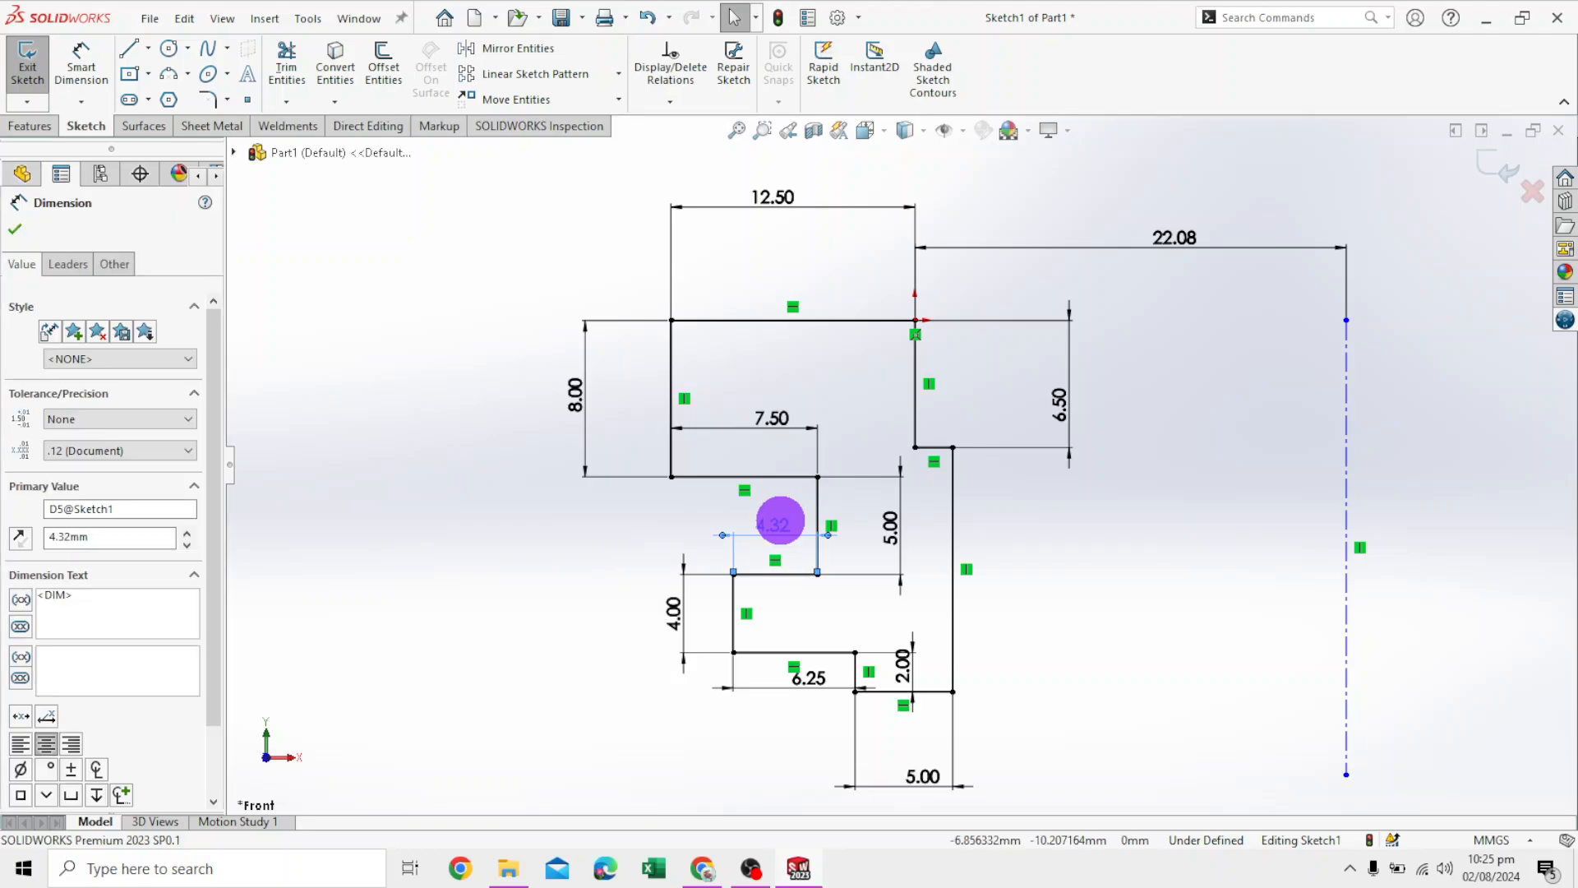
{"action": "key", "text": "Delete"}
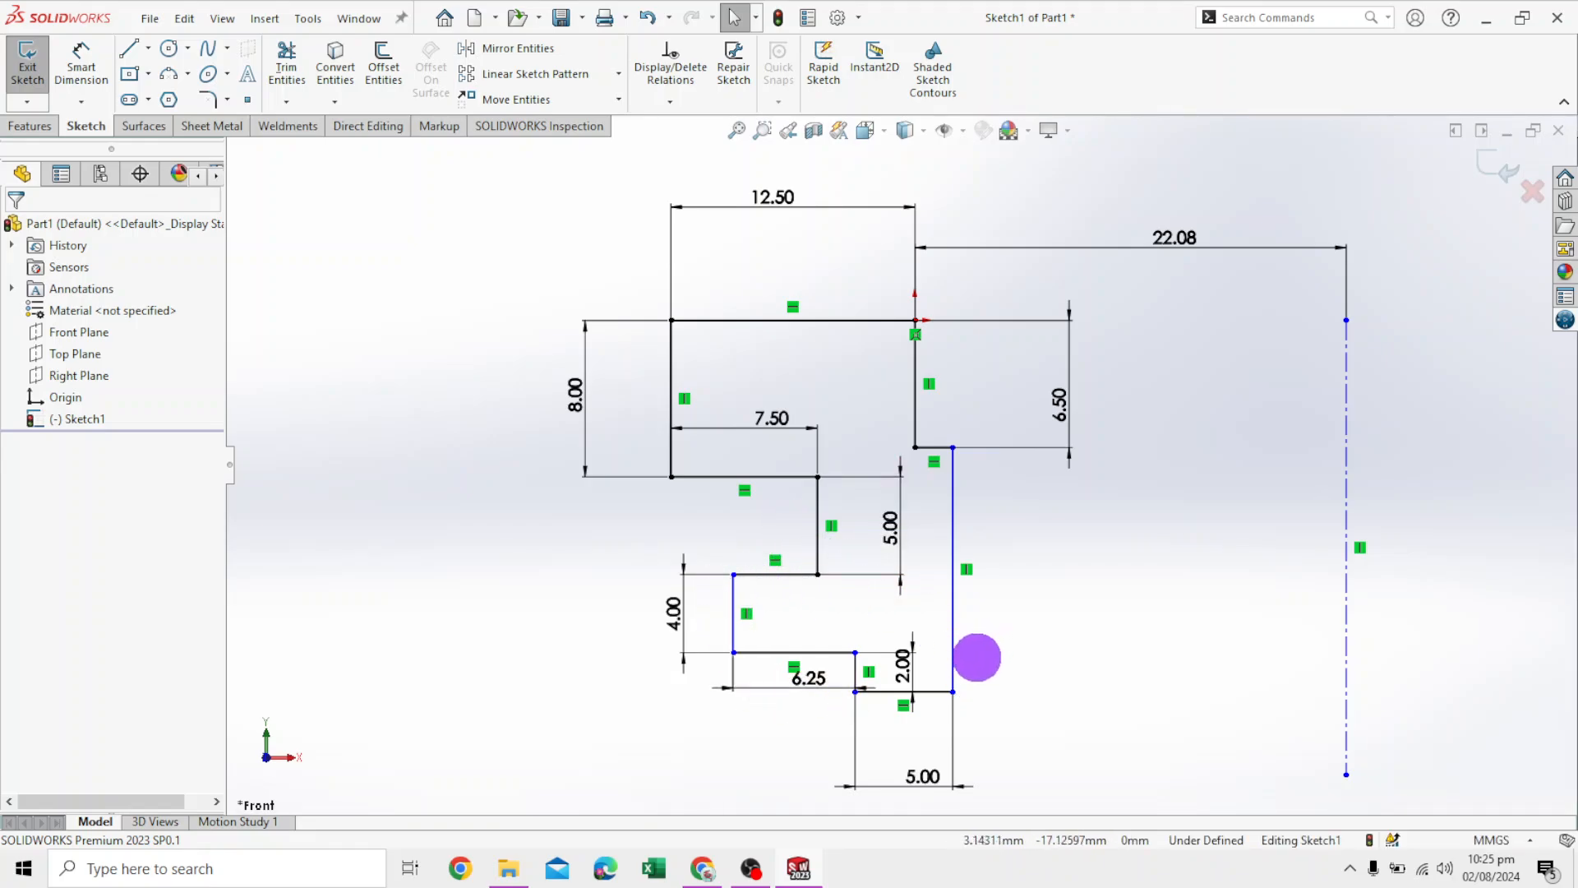
{"action": "left_click", "coordinate": [953, 654]}
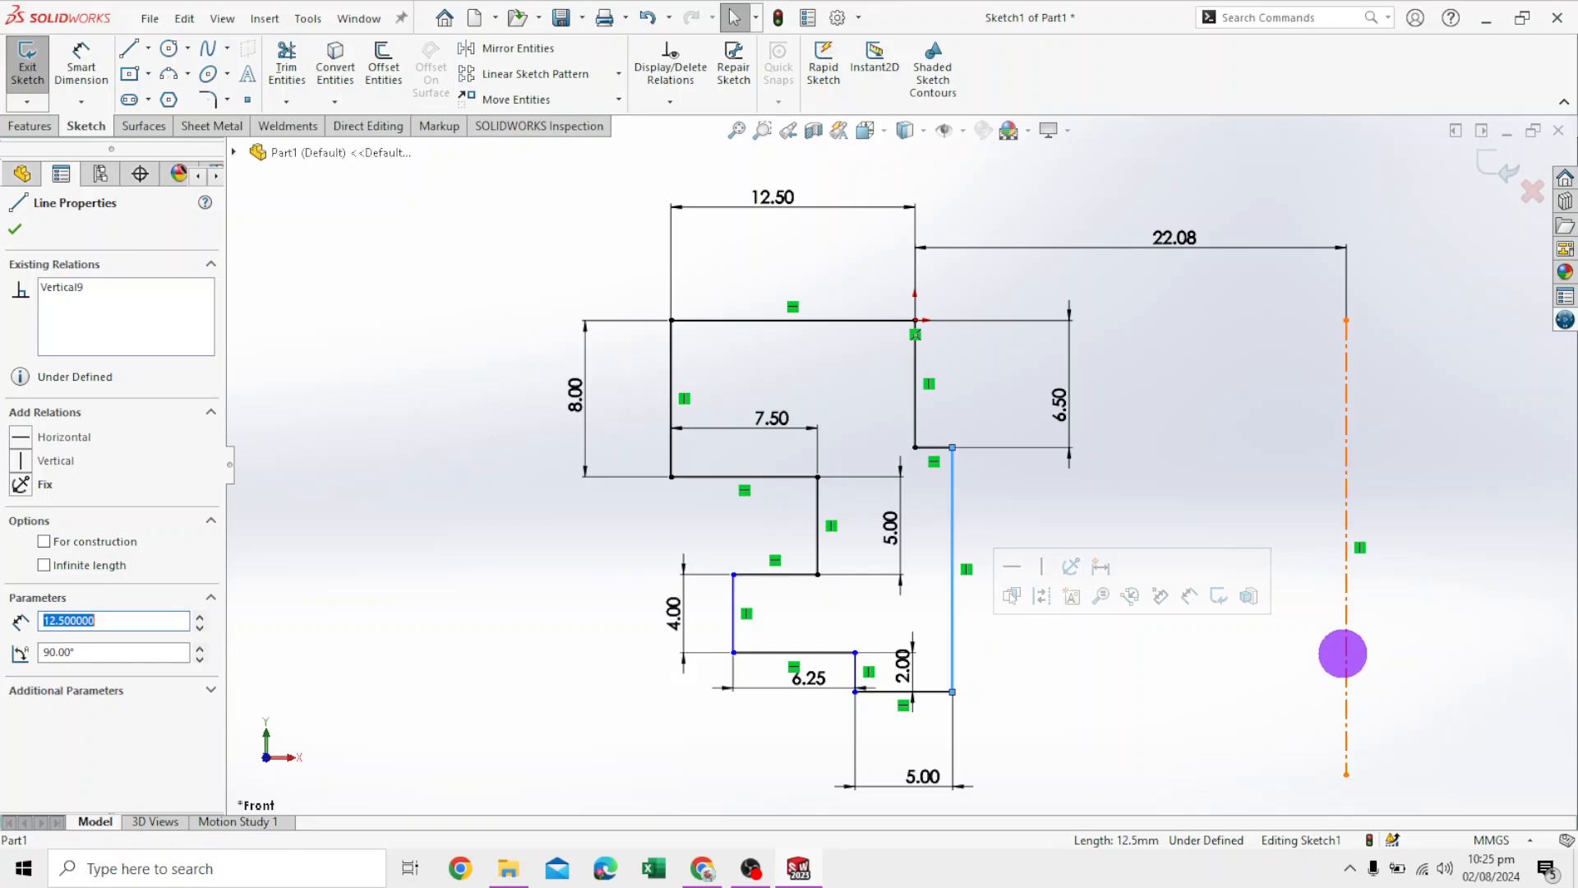
{"action": "left_click", "coordinate": [81, 60]}
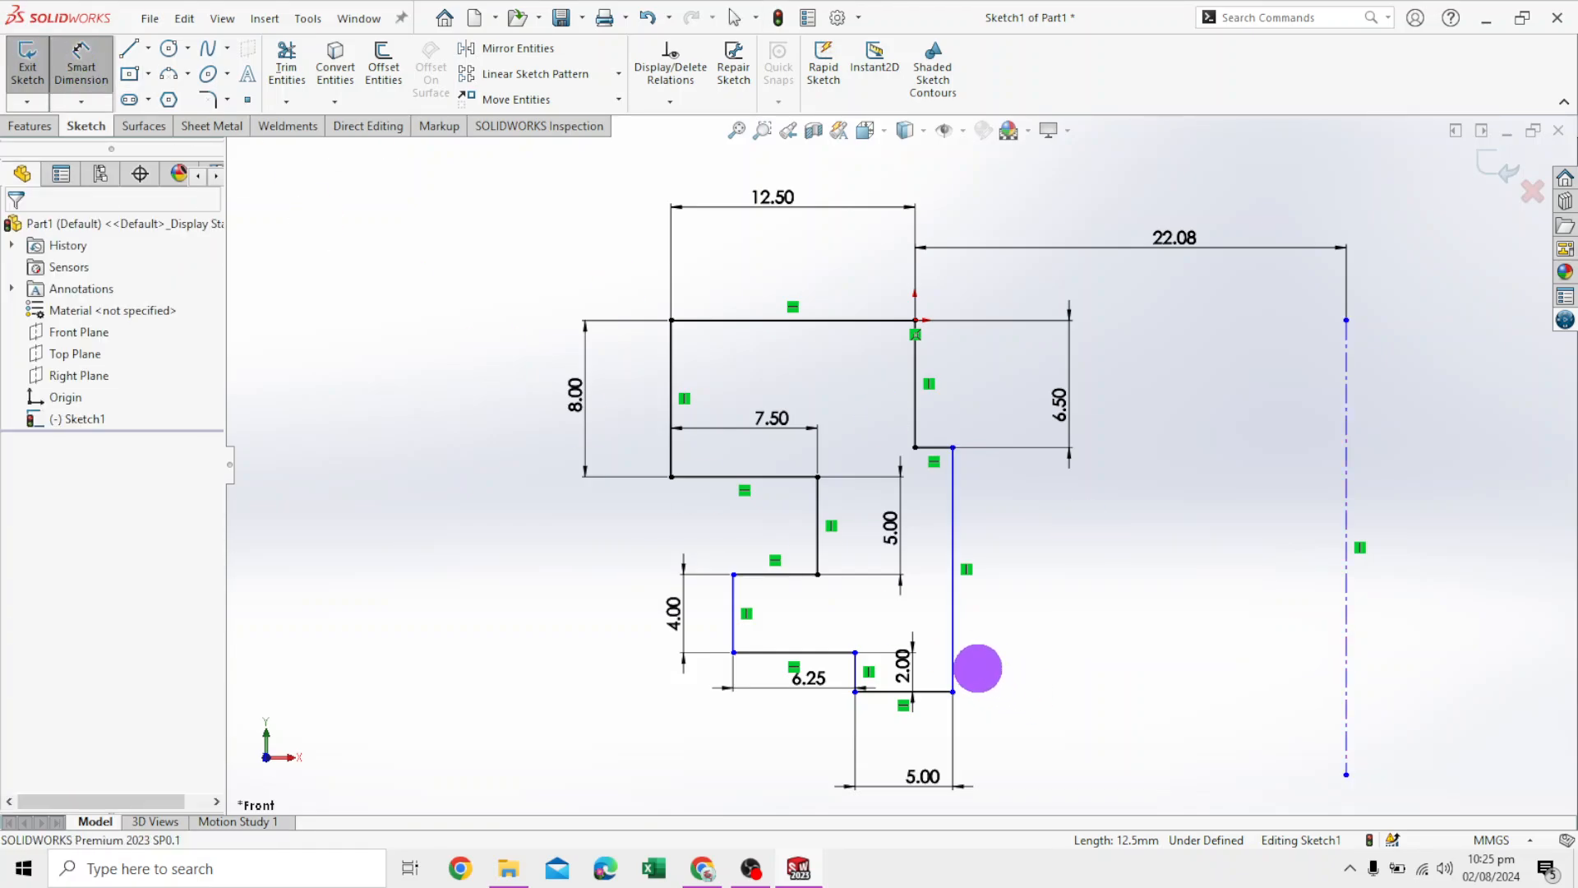
{"action": "left_click", "coordinate": [1345, 641]}
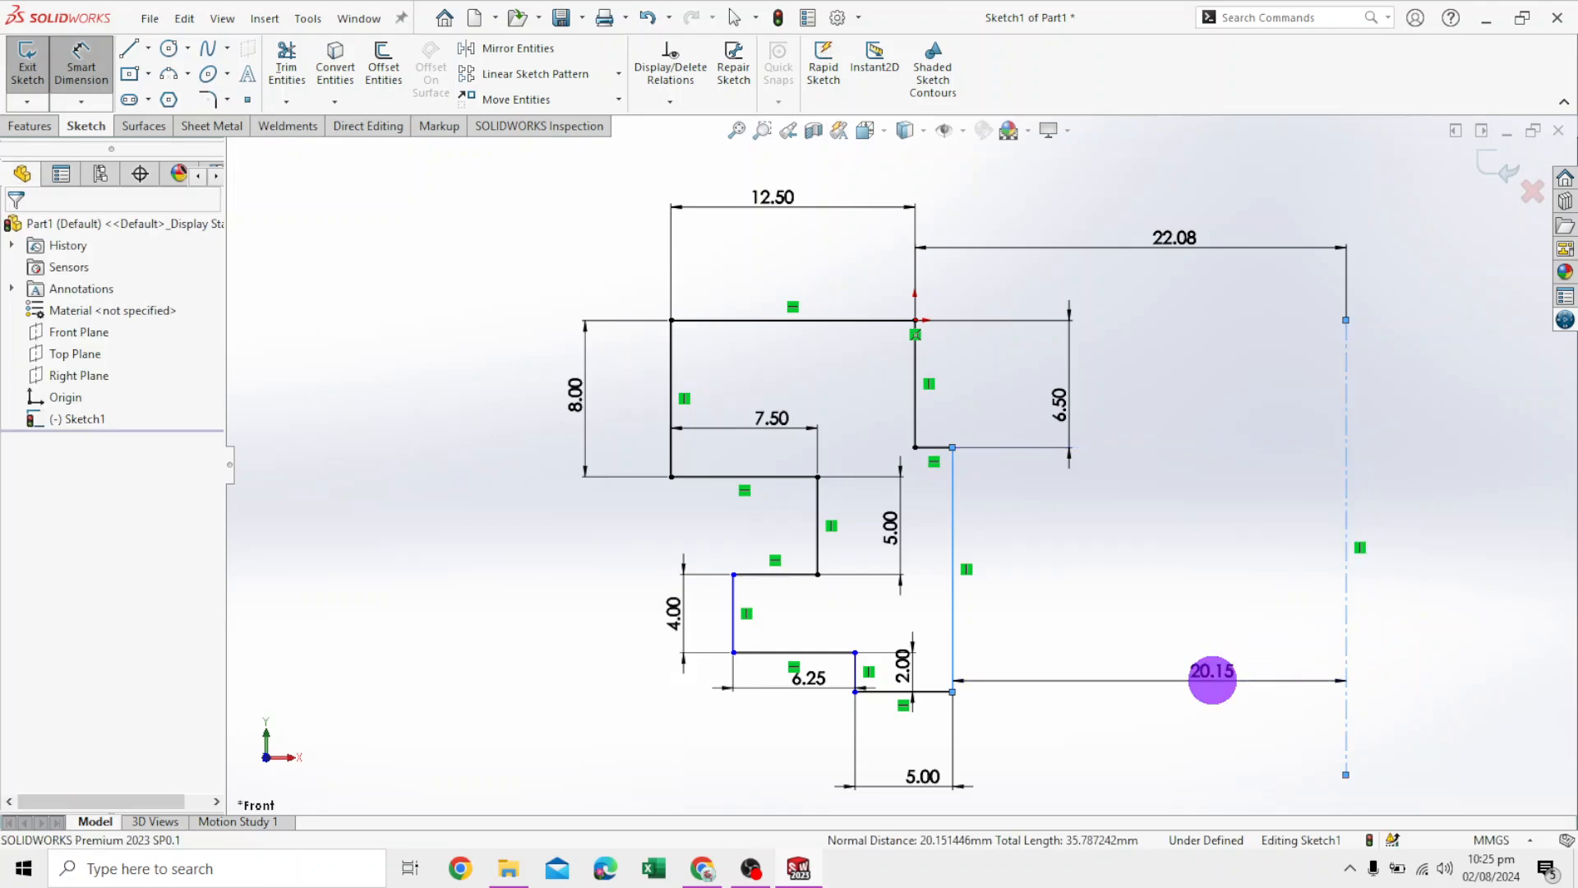
{"action": "left_click", "coordinate": [1212, 680]}
{"action": "type", "text": "15"}
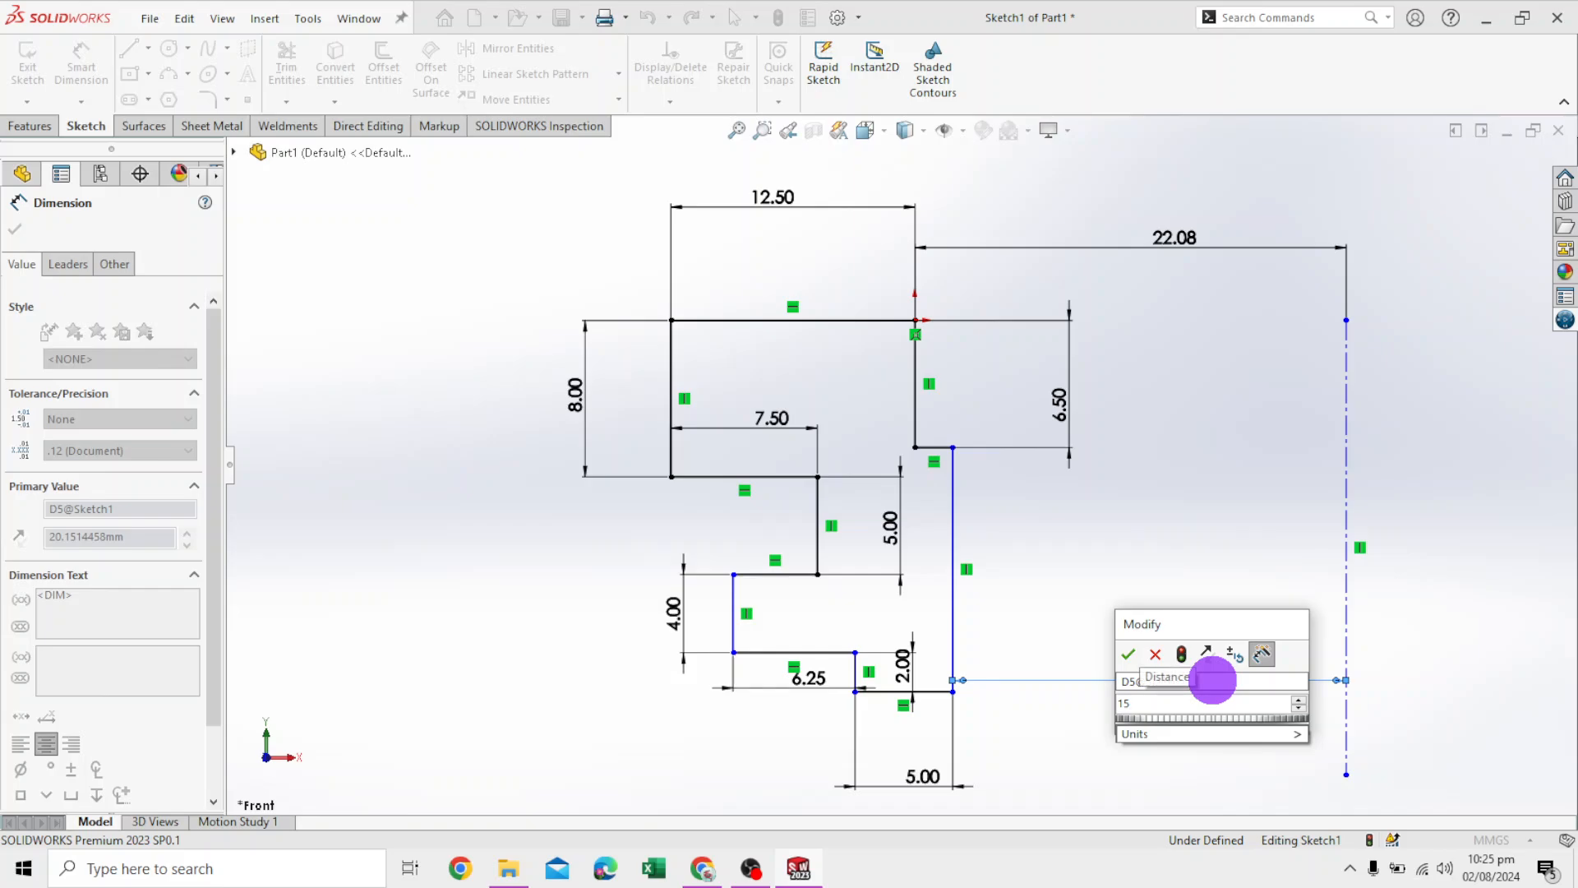
{"action": "key", "text": "Return"}
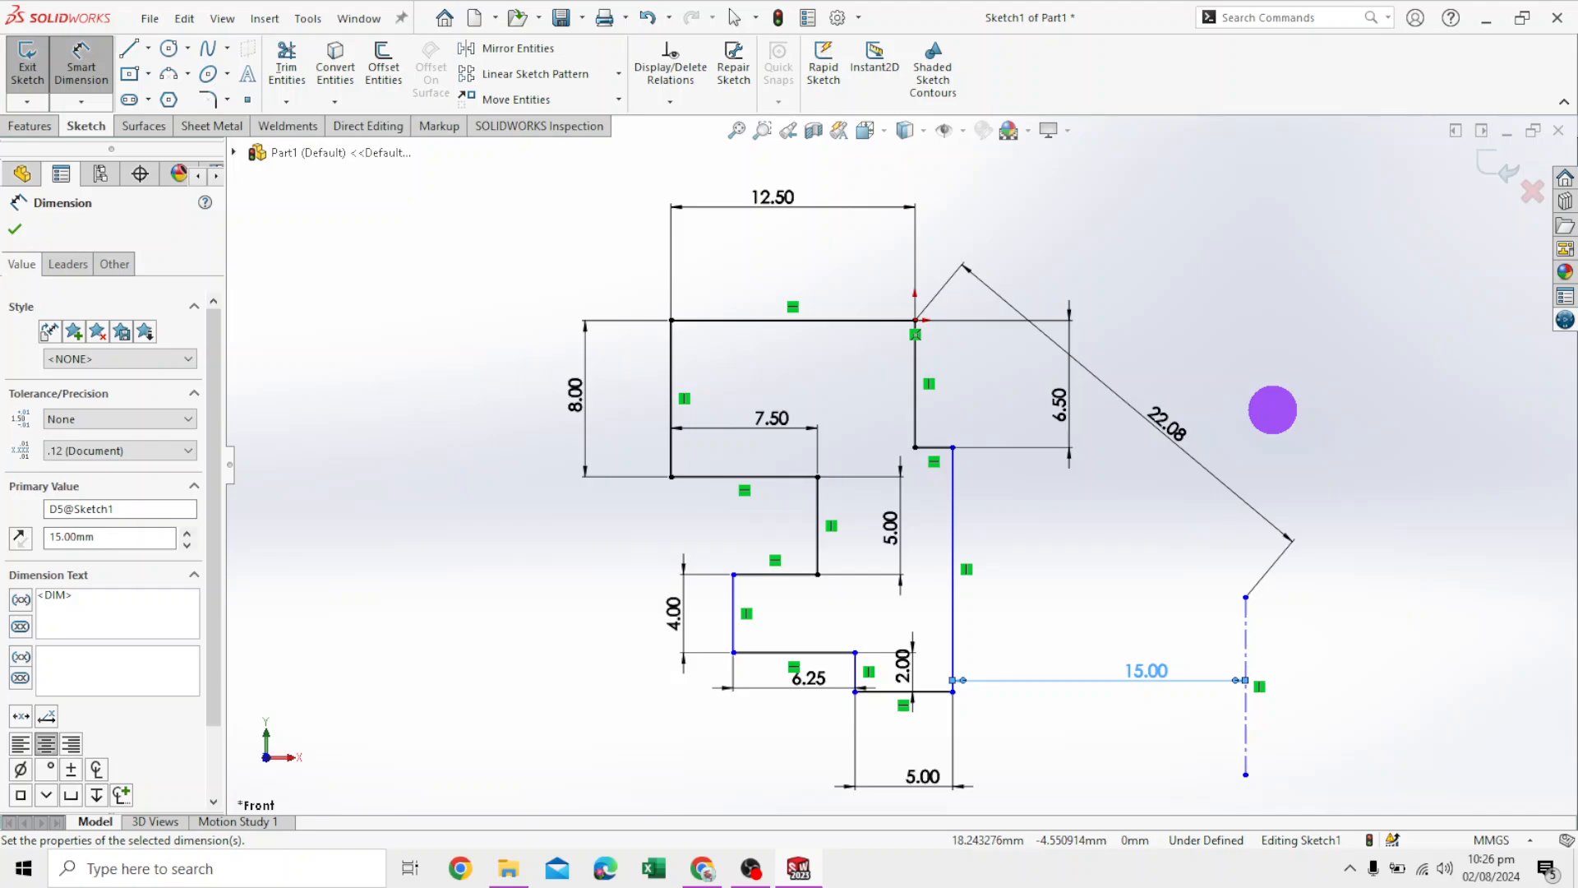
Undo the 15 mm value and set the distance from the origin to the centerline's upper endpoint to 16.5 mm
{"action": "key", "text": "Escape"}
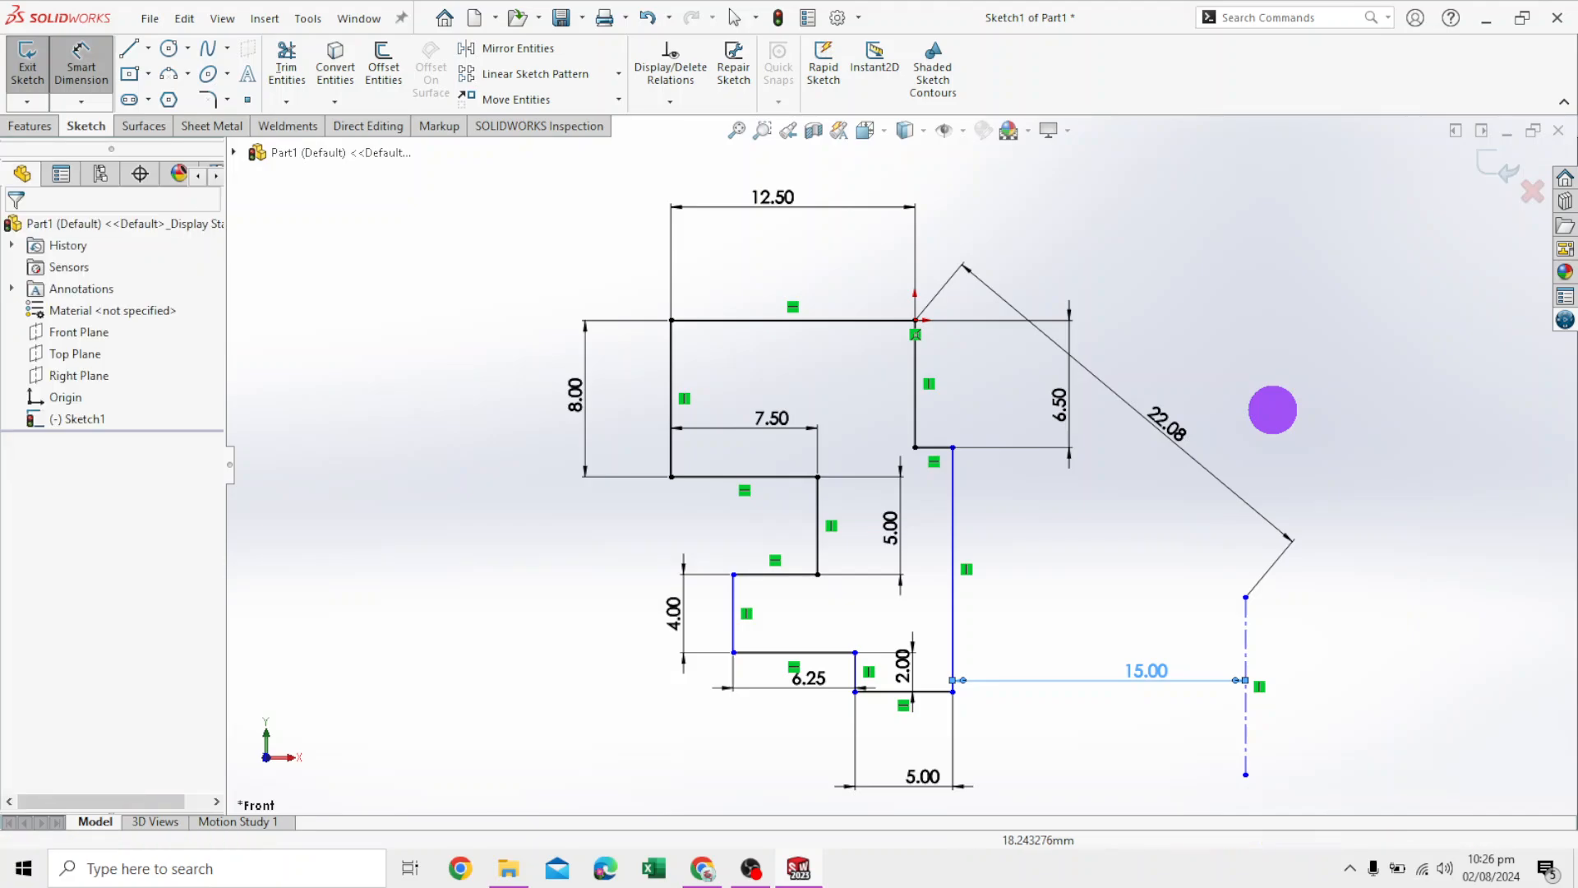
{"action": "key", "text": "ctrl+z"}
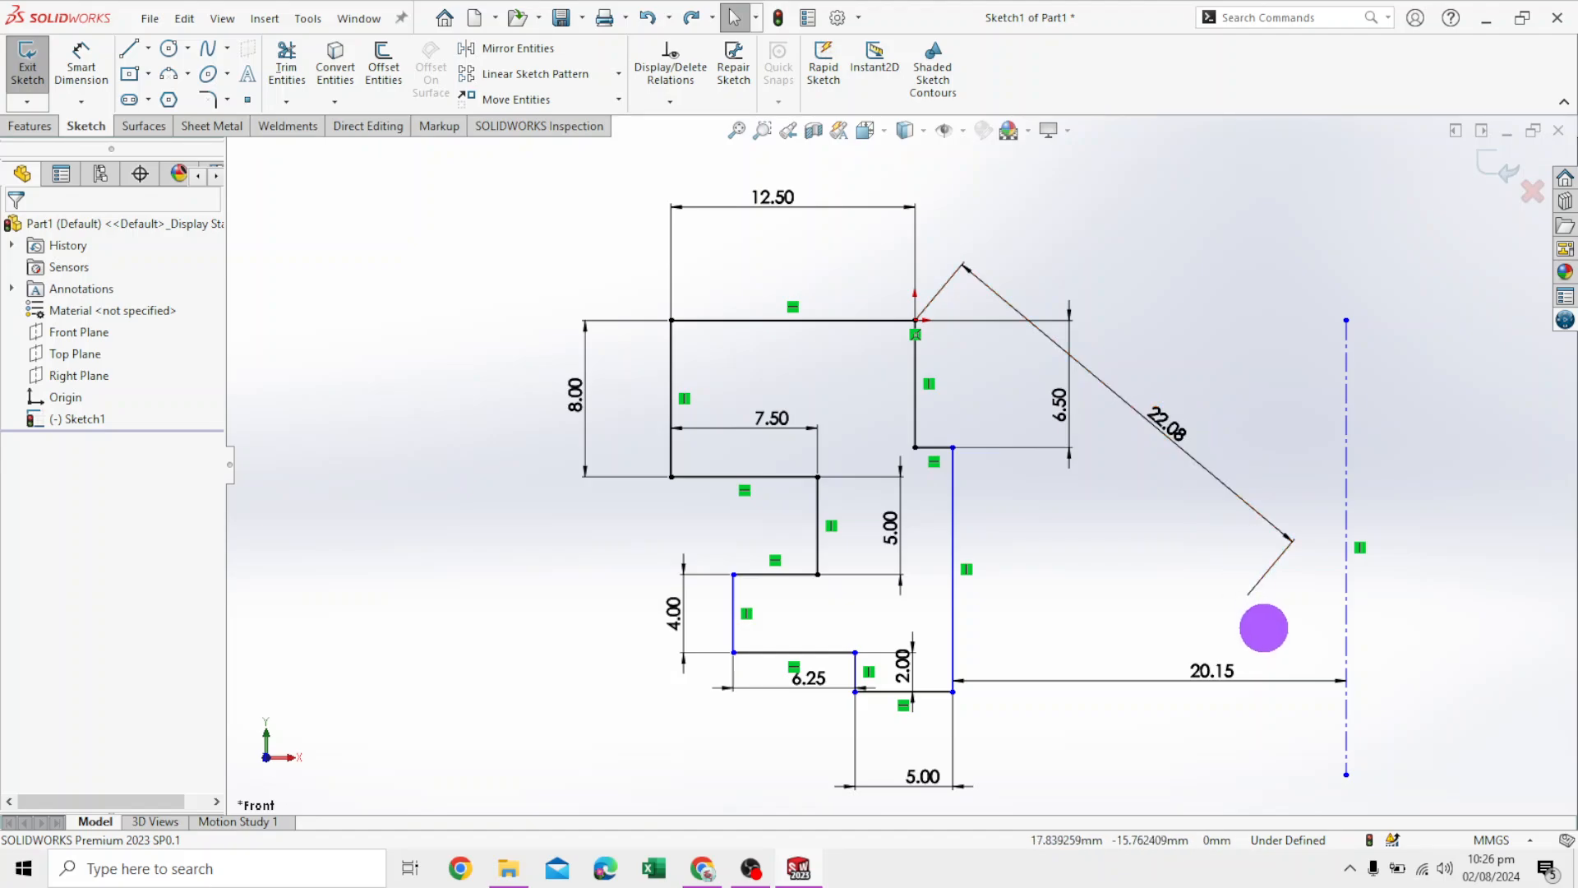
{"action": "left_click", "coordinate": [1184, 425]}
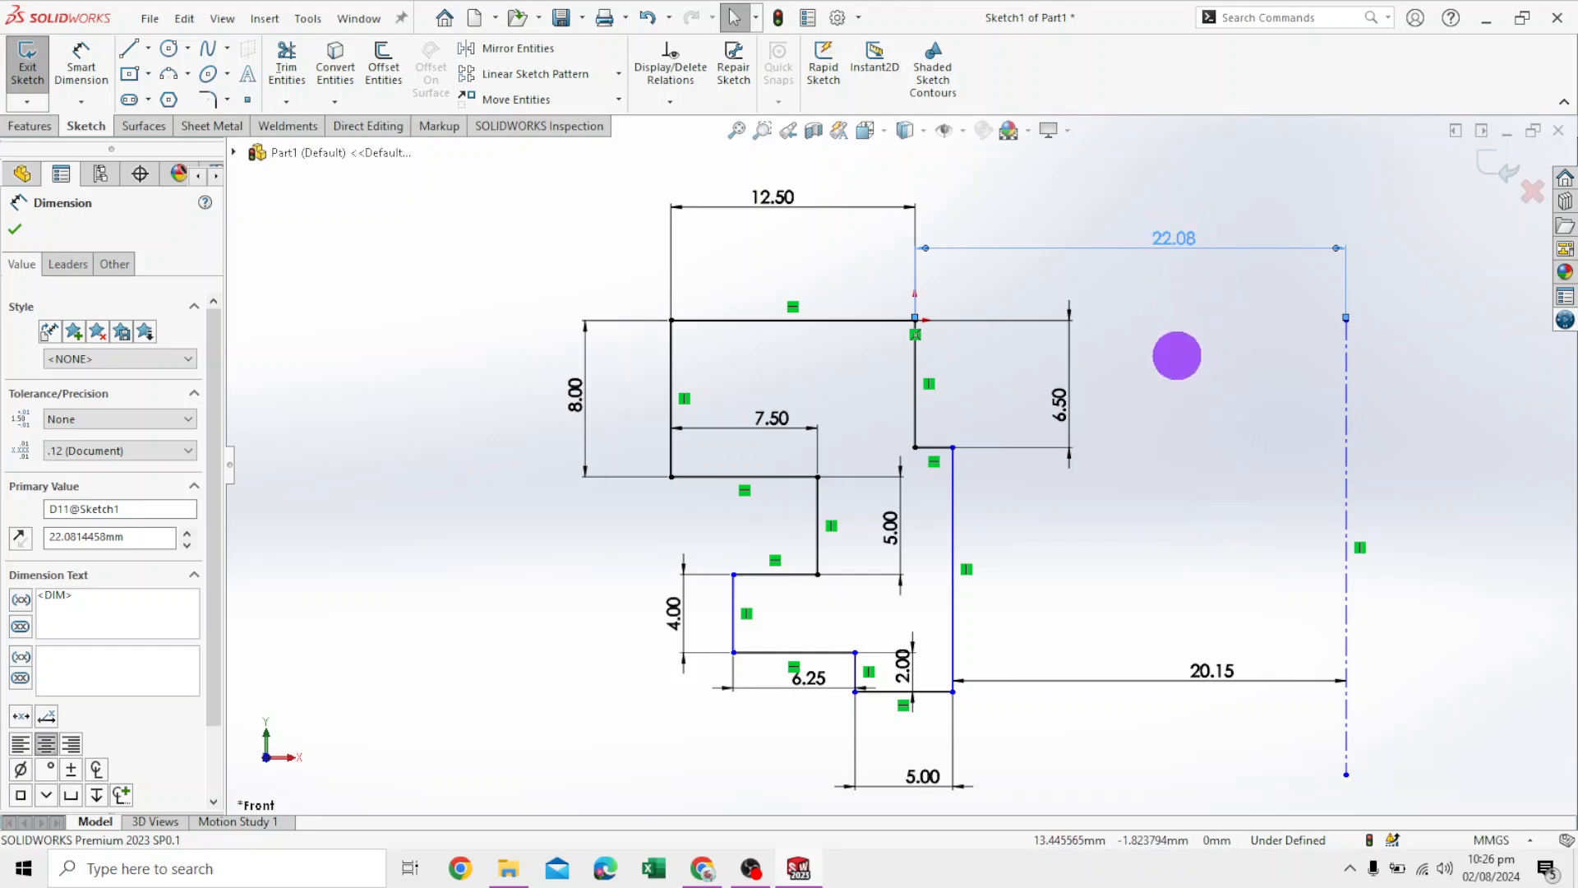
{"action": "left_click", "coordinate": [1177, 356]}
{"action": "double_click", "coordinate": [1180, 231]}
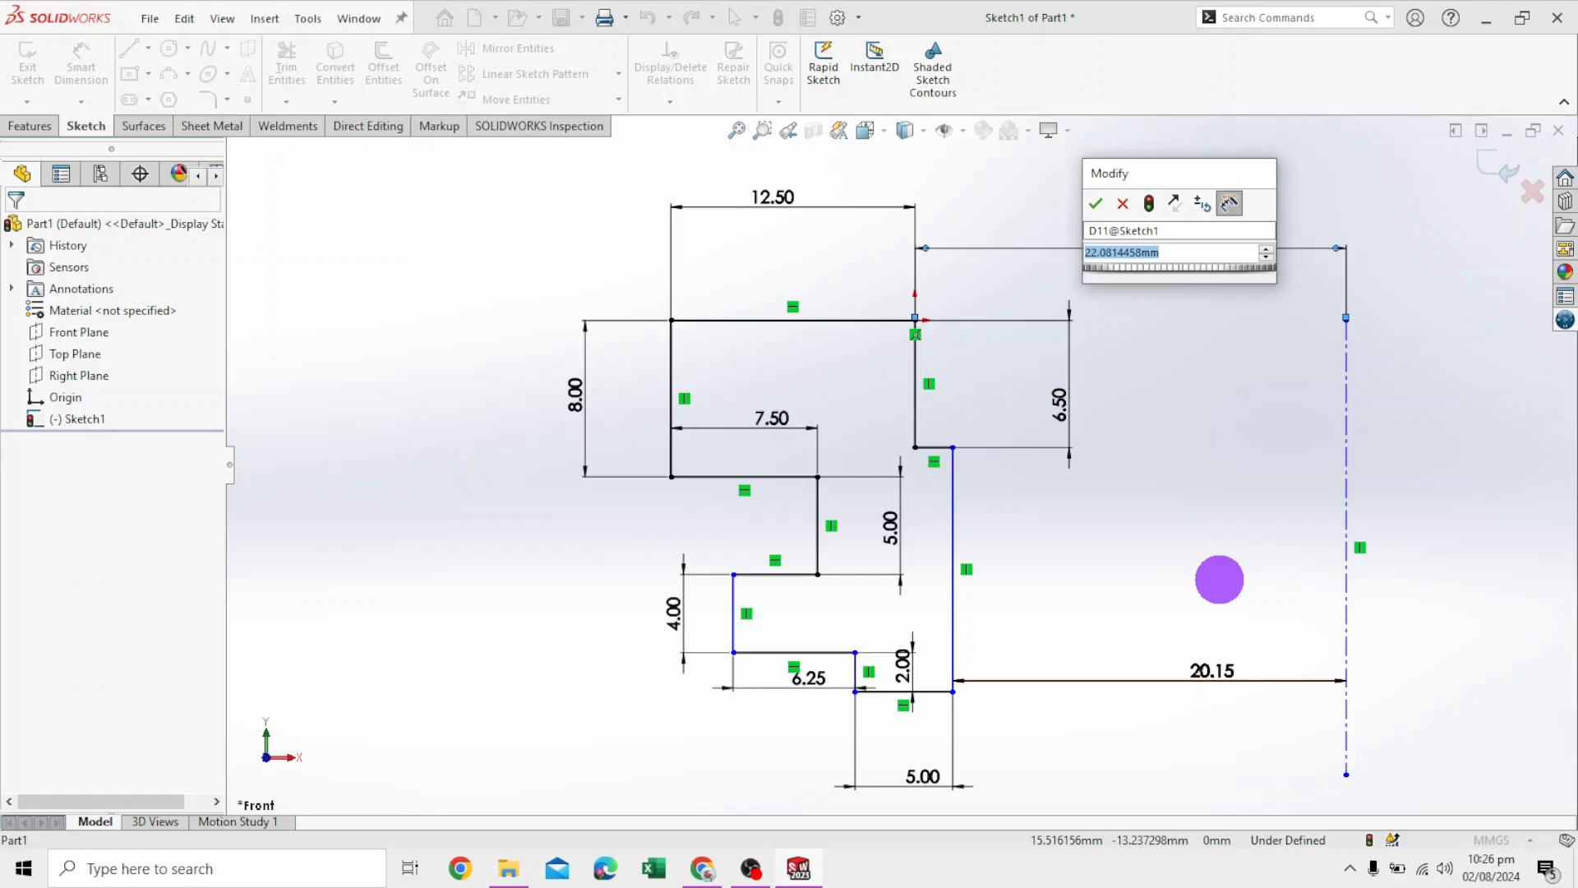
{"action": "type", "text": "16"}
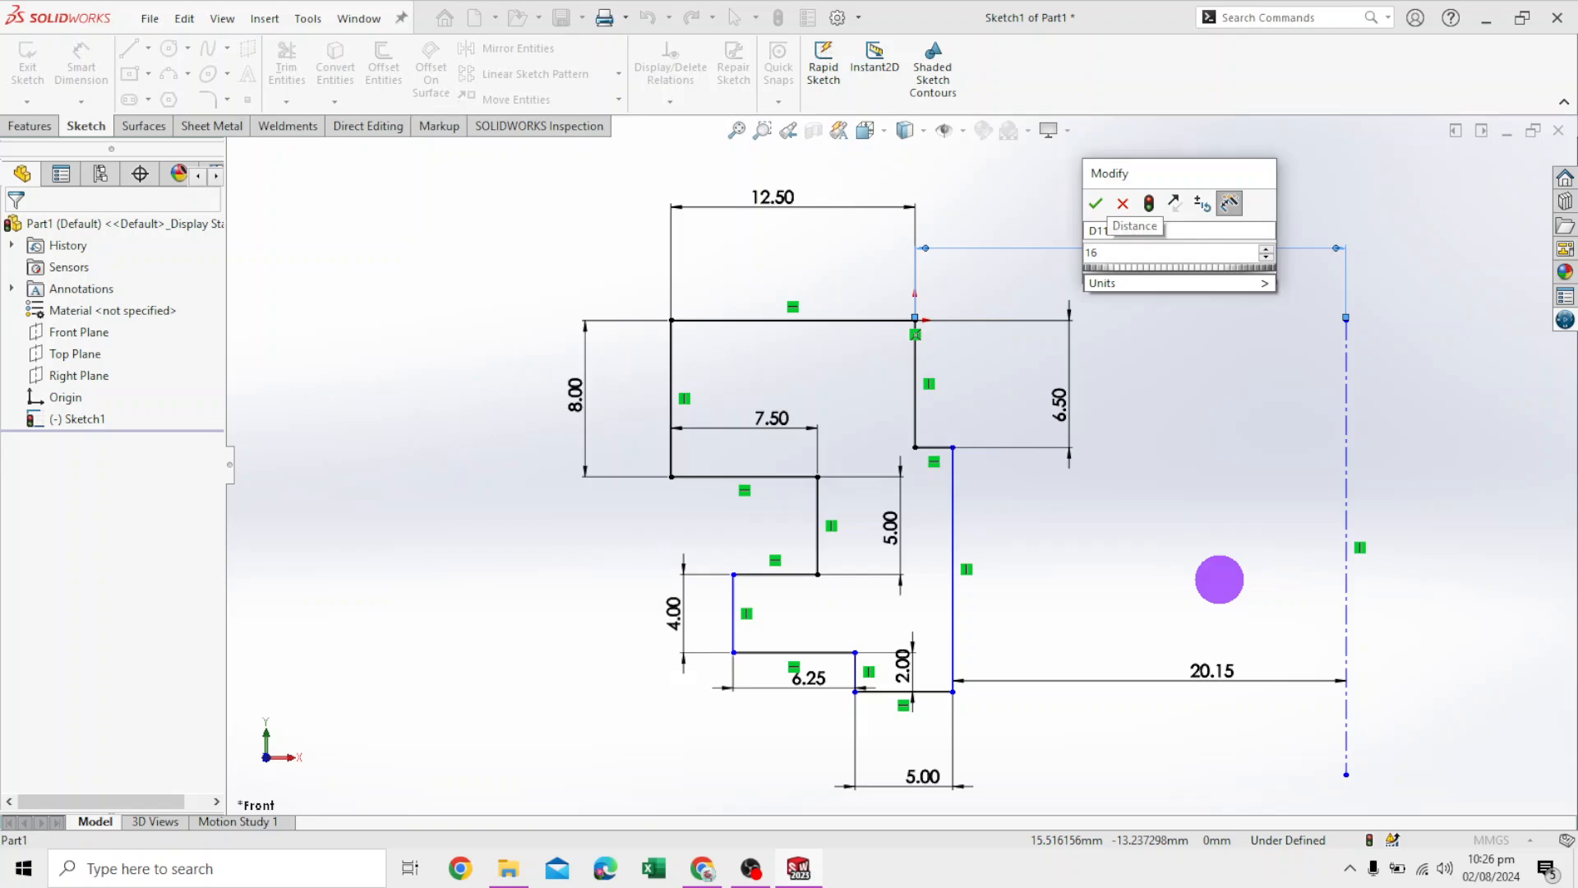
{"action": "type", "text": ".5"}
{"action": "key", "text": "Return"}
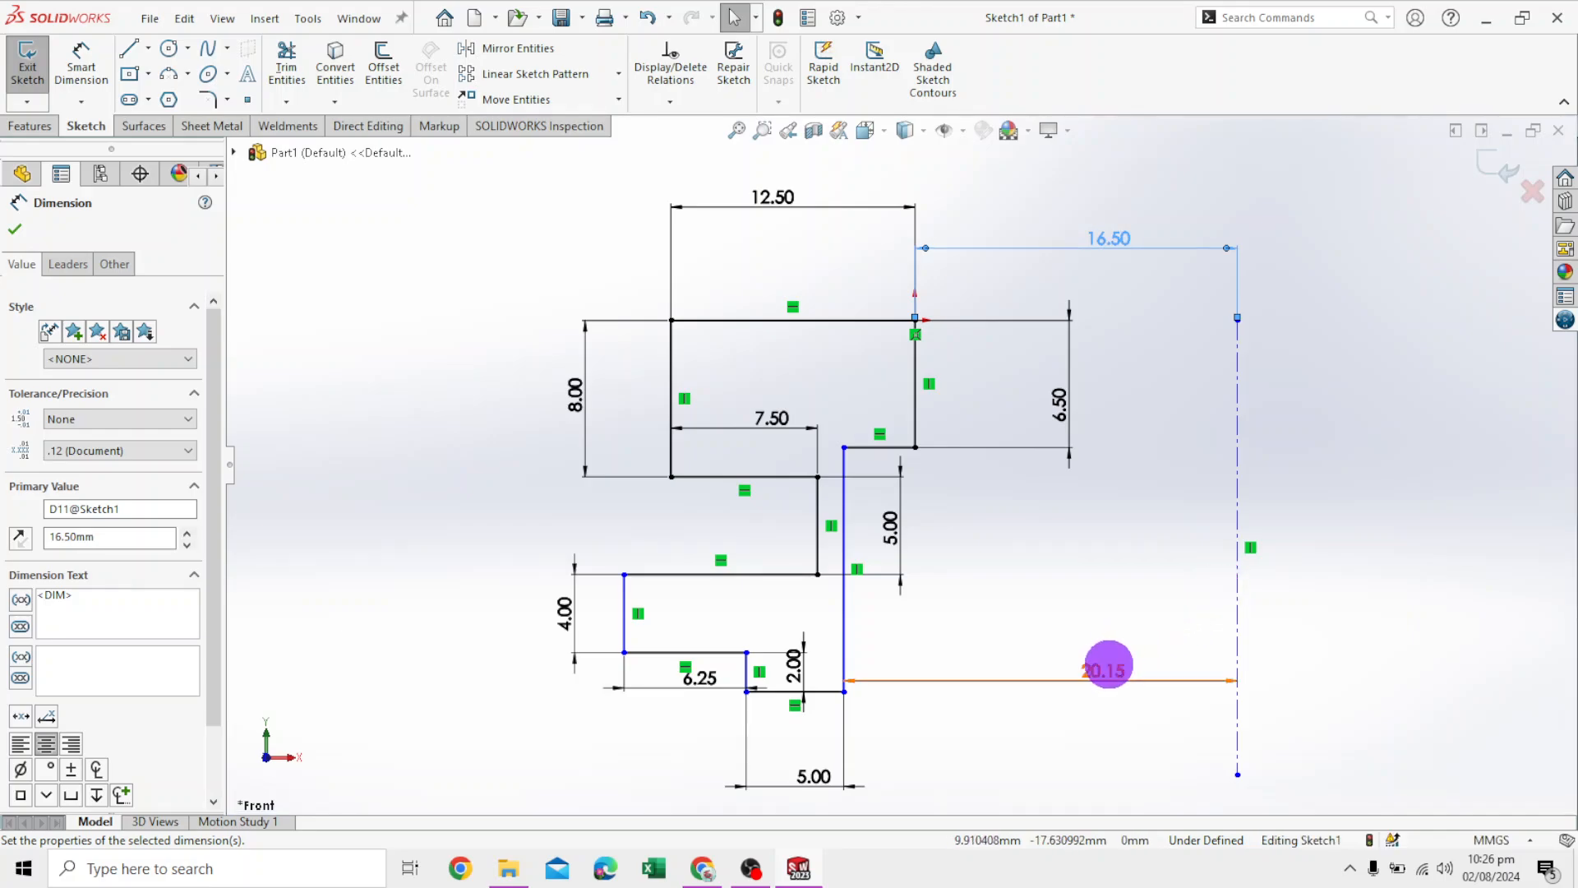
Set the distance between the profile's long right vertical line and the centerline to 15.25 mm
{"action": "double_click", "coordinate": [1108, 664]}
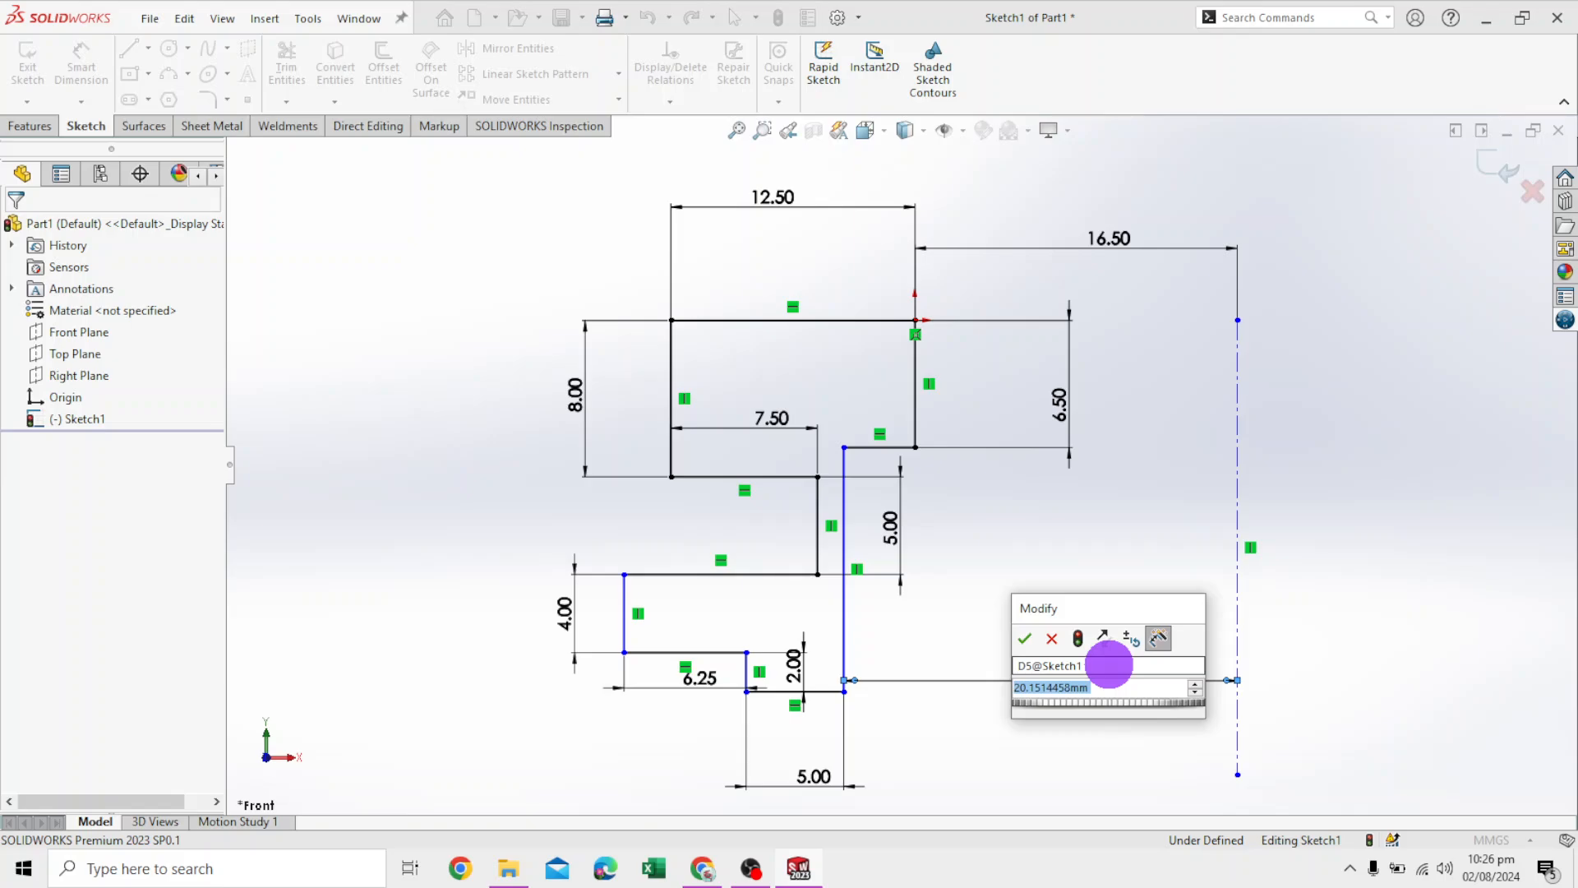
{"action": "type", "text": "1"}
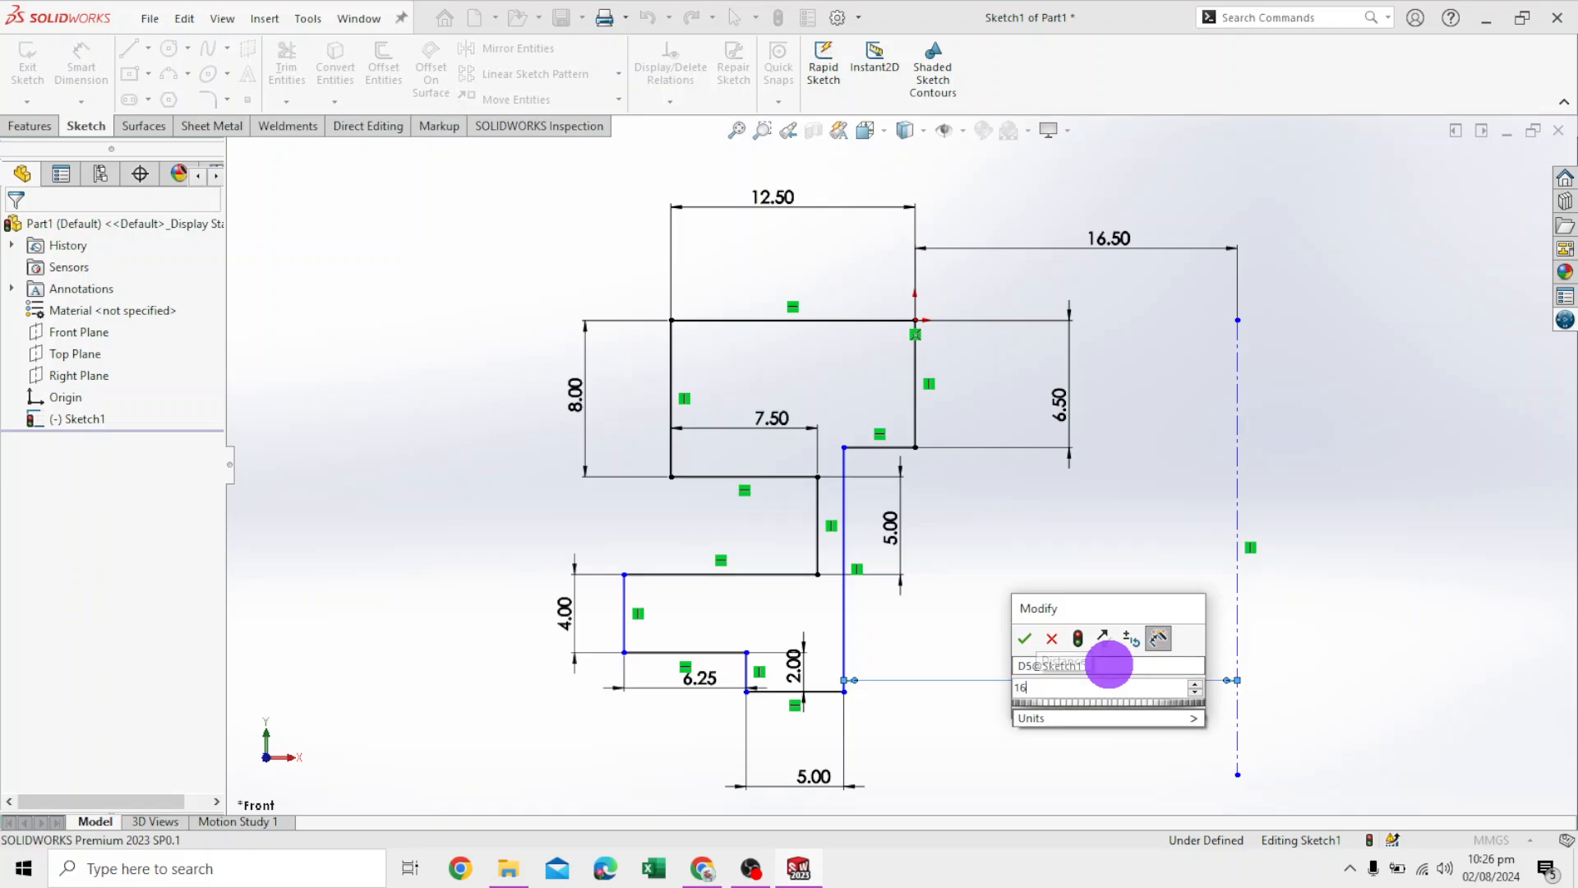
{"action": "type", "text": "5."}
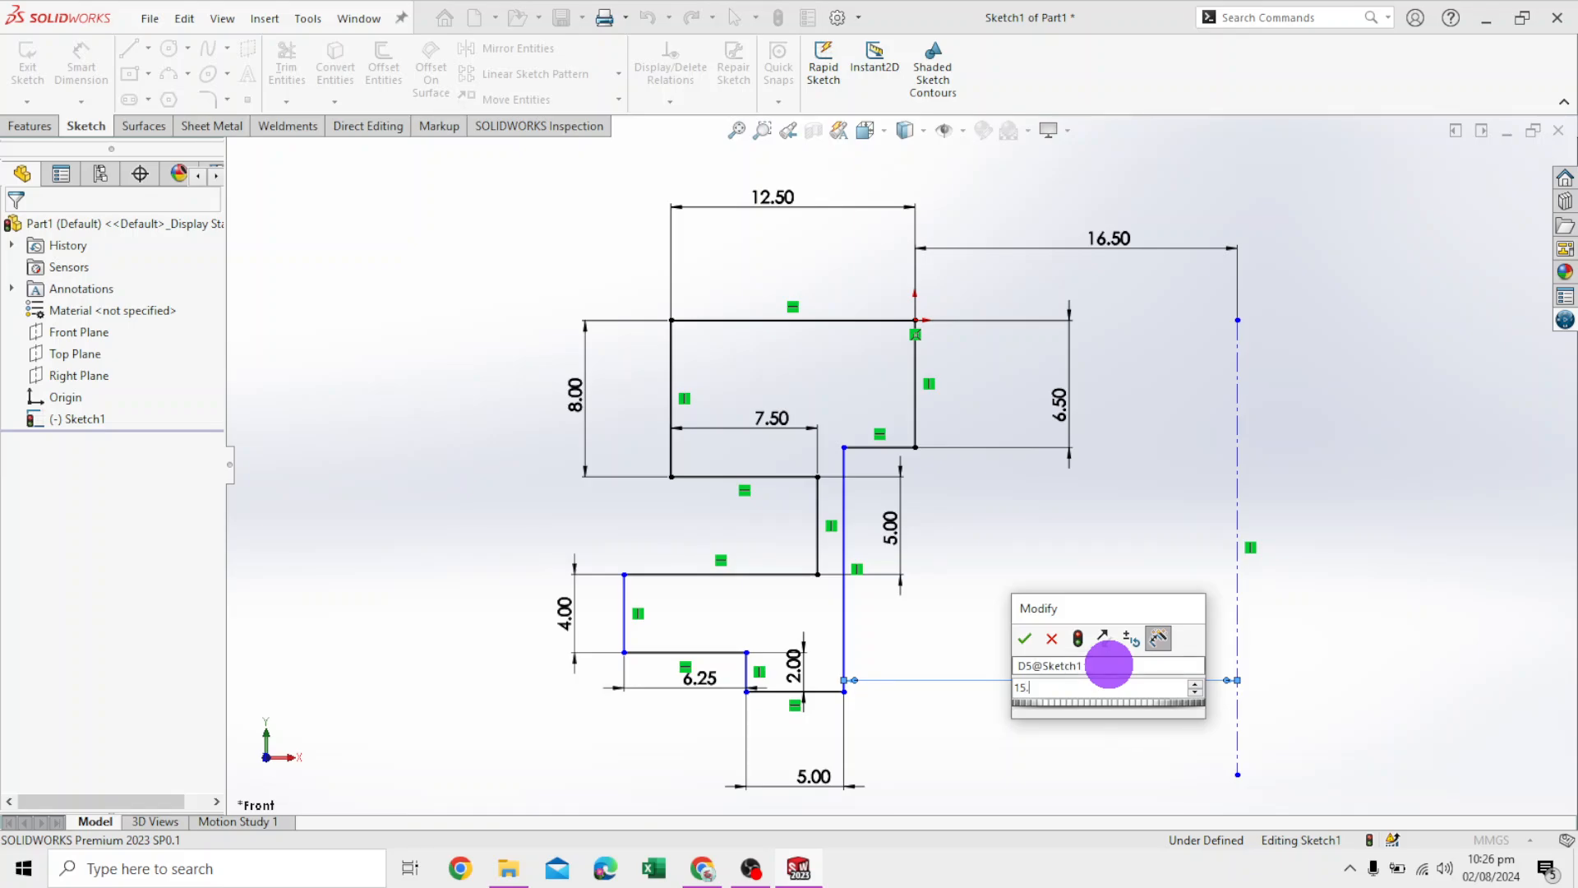
{"action": "type", "text": "25"}
{"action": "key", "text": "Return"}
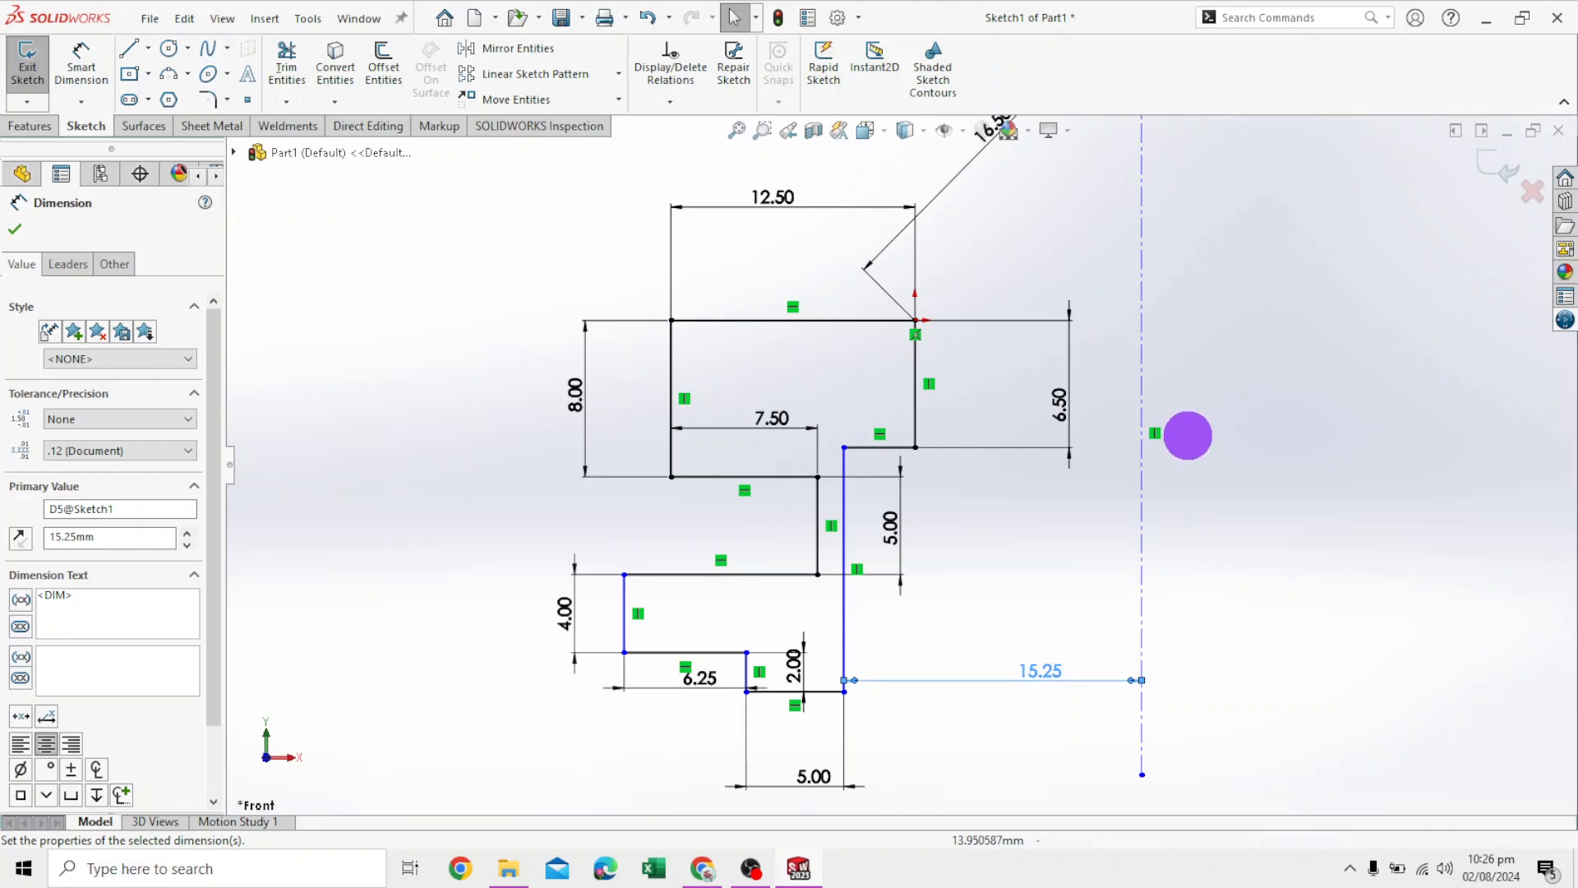
Delete the slanted 16.50 mm dimension between the origin and the centerline's upper endpoint
{"action": "scroll", "coordinate": [1183, 433], "scroll_direction": "up", "scroll_amount": 2}
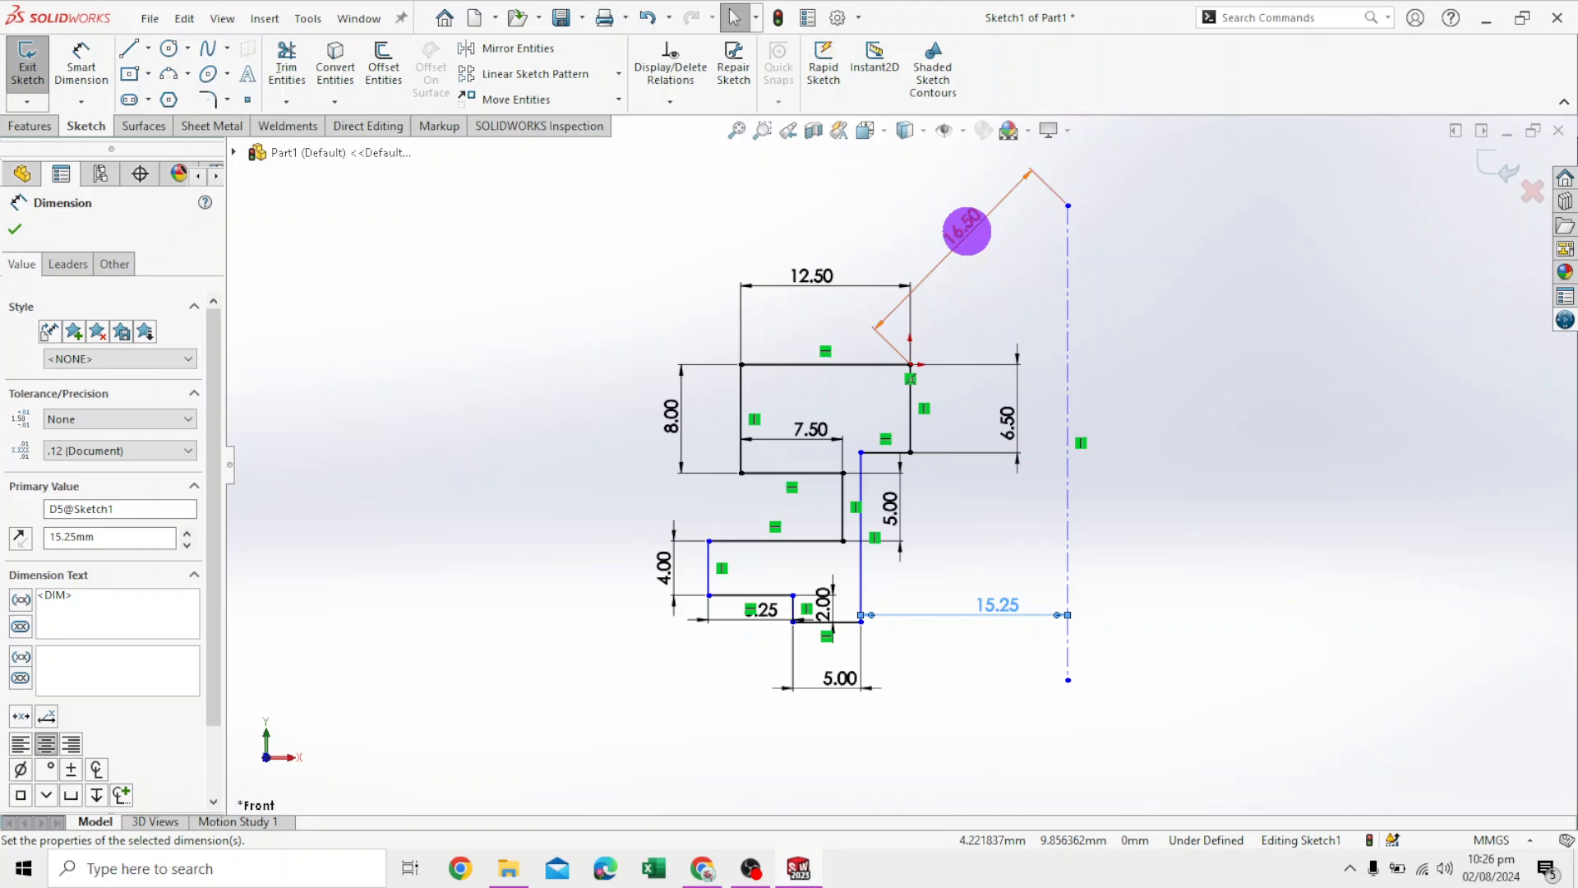
{"action": "left_click", "coordinate": [967, 231]}
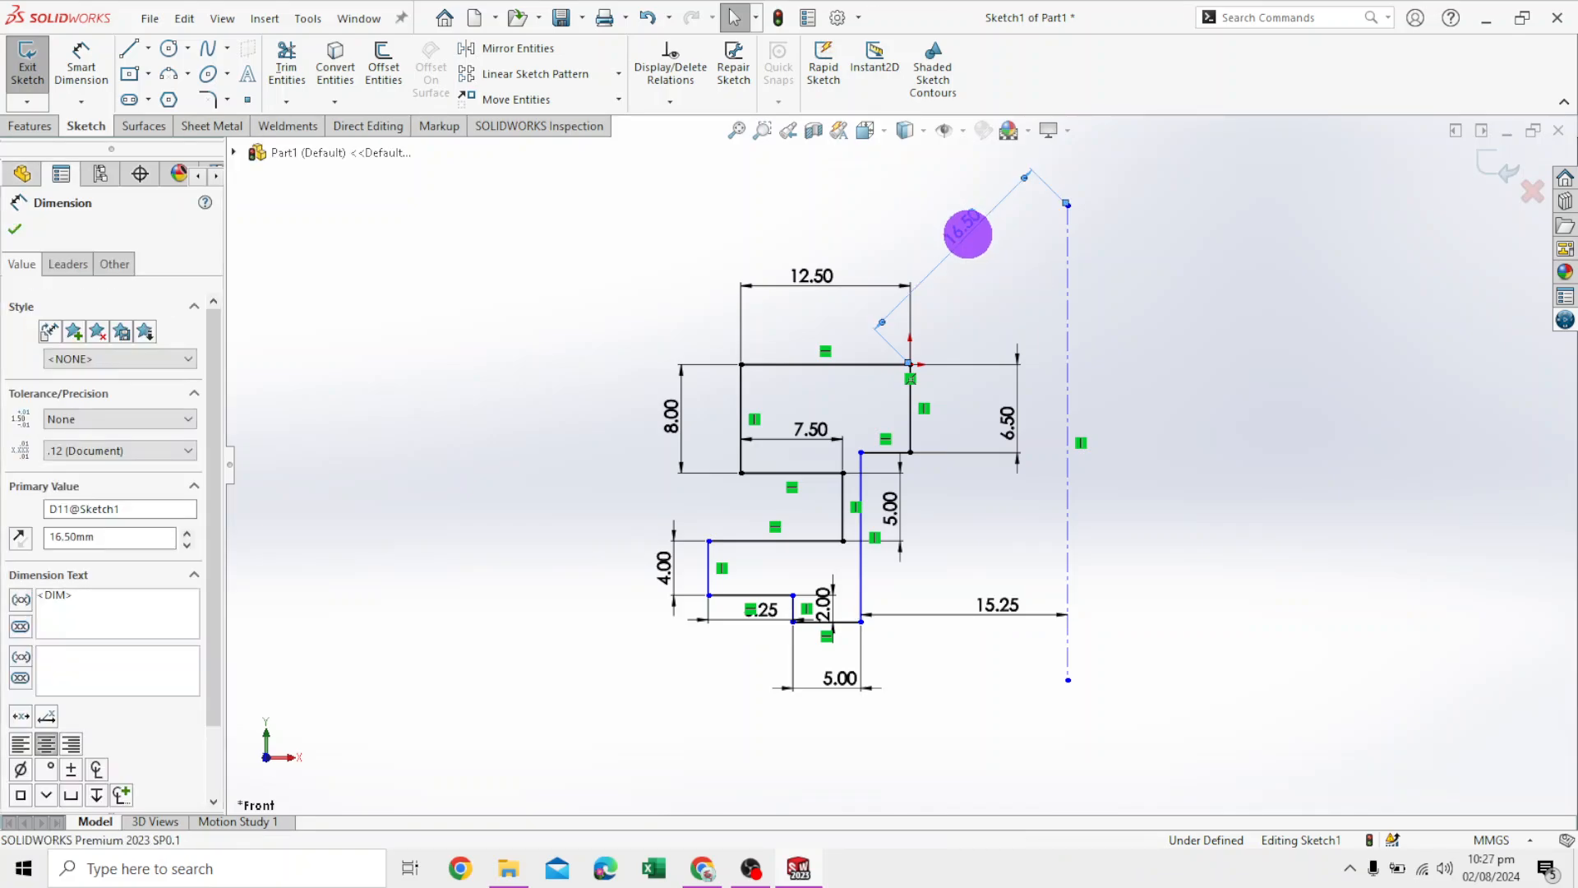
{"action": "key", "text": "Delete"}
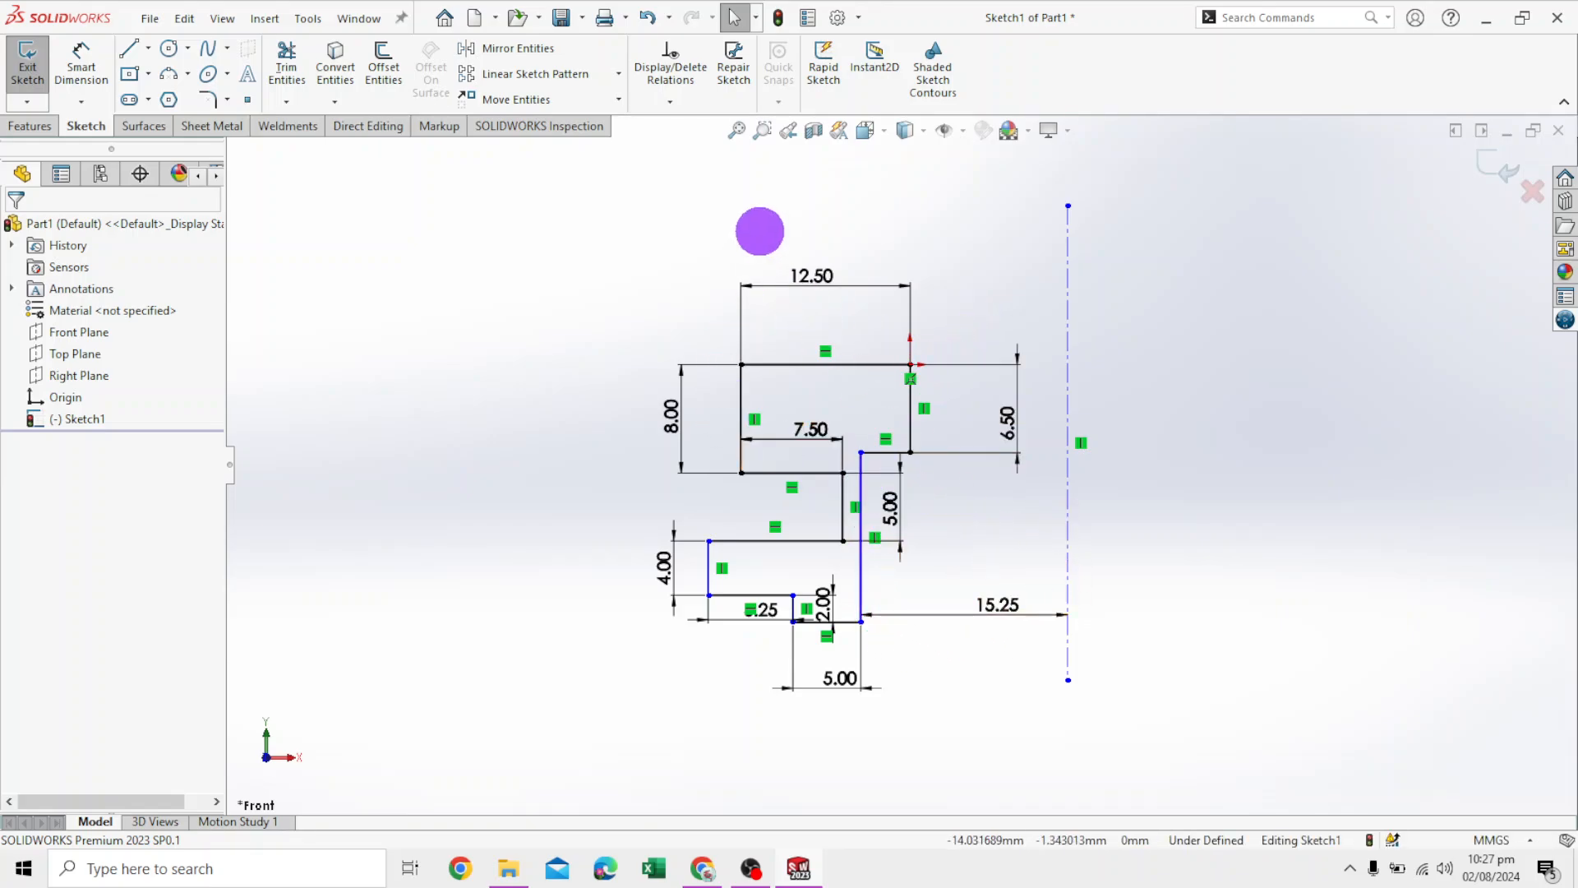
Dimension the horizontal distance from the origin to the vertical centerline as 16.5 mm
{"action": "left_click", "coordinate": [92, 73]}
{"action": "left_click", "coordinate": [910, 364]}
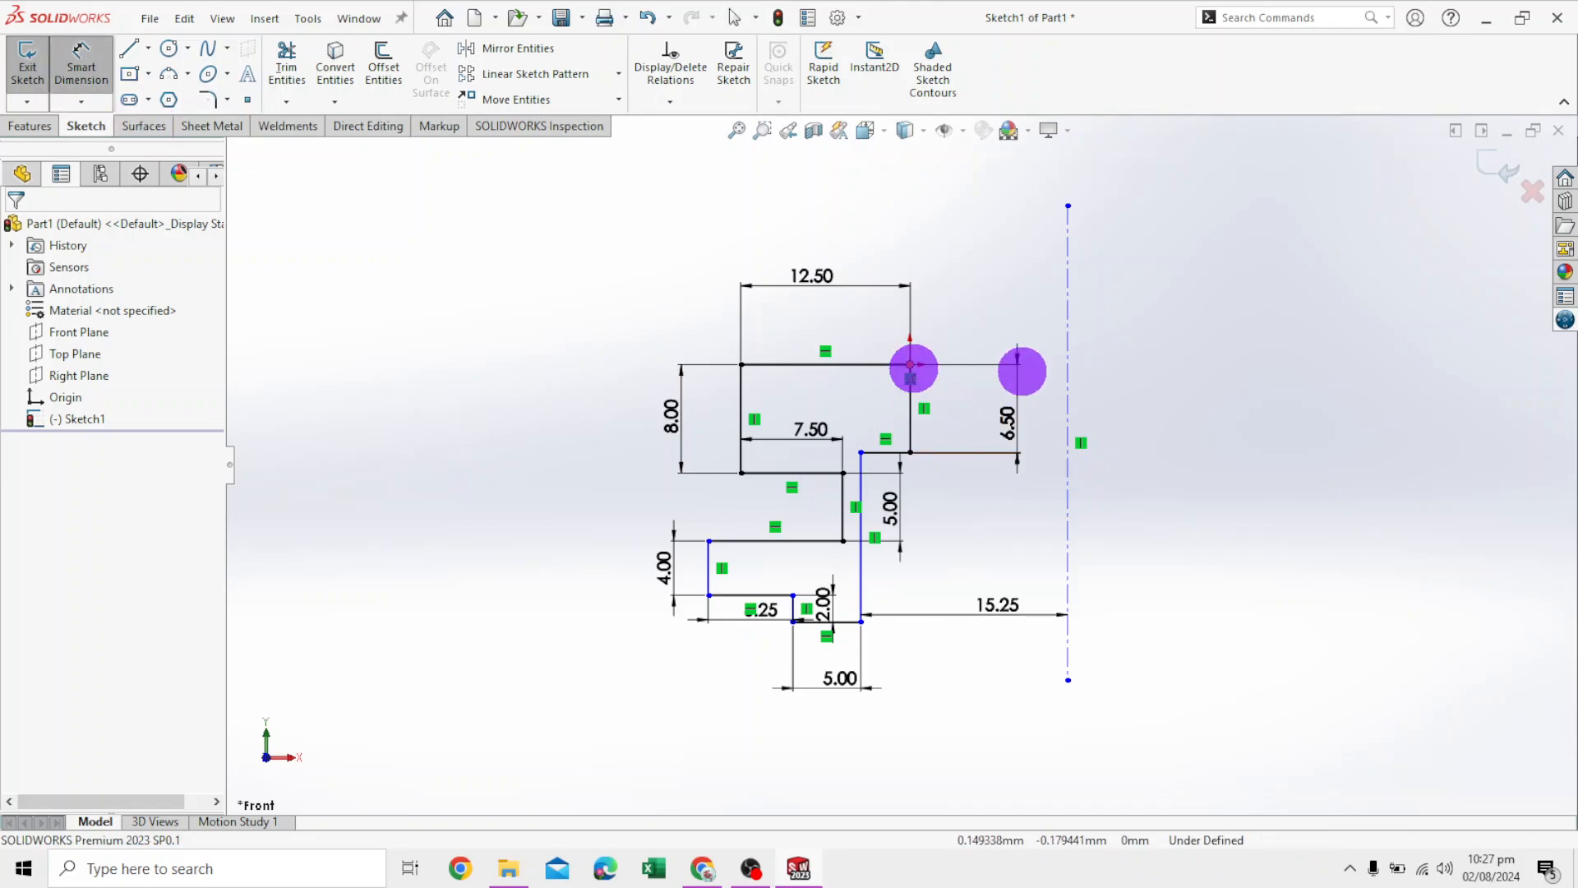
{"action": "left_click", "coordinate": [1068, 356]}
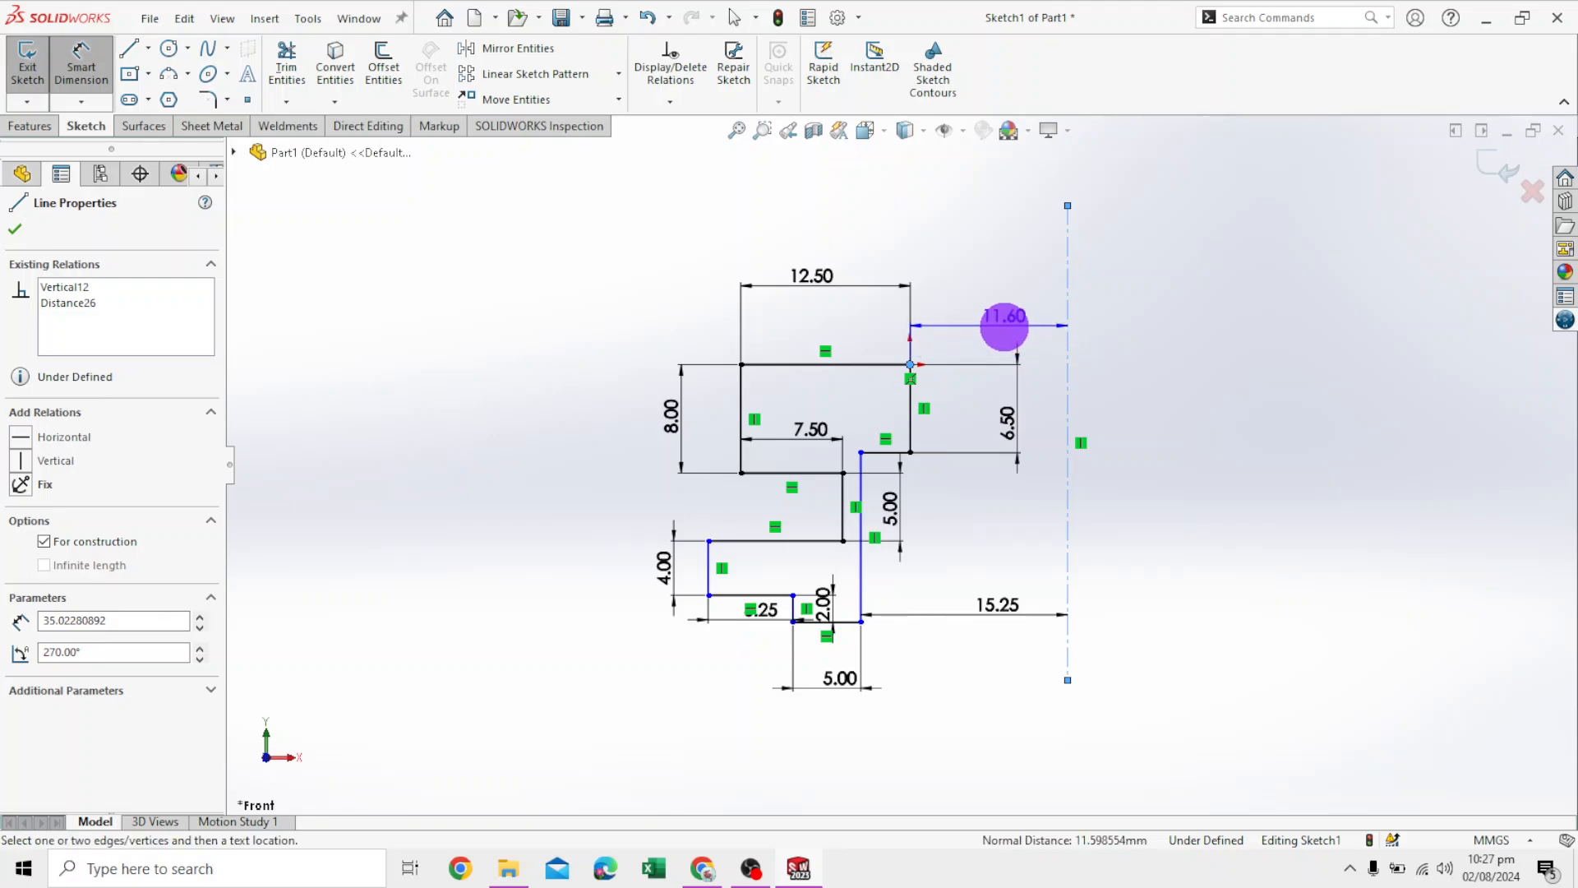
{"action": "left_click", "coordinate": [1002, 324]}
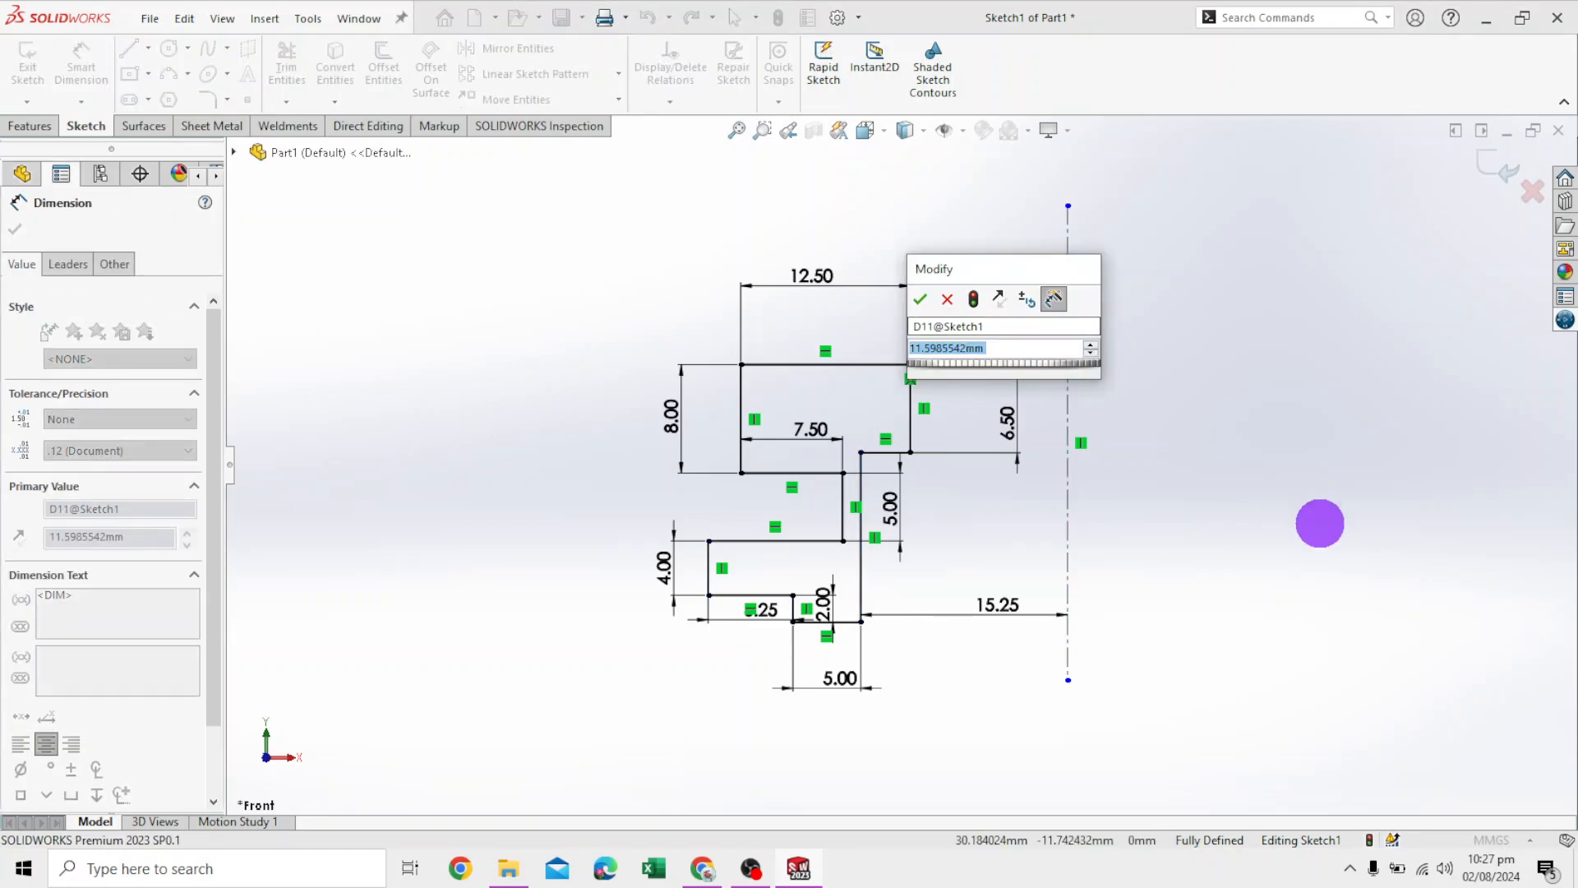
{"action": "type", "text": "16"}
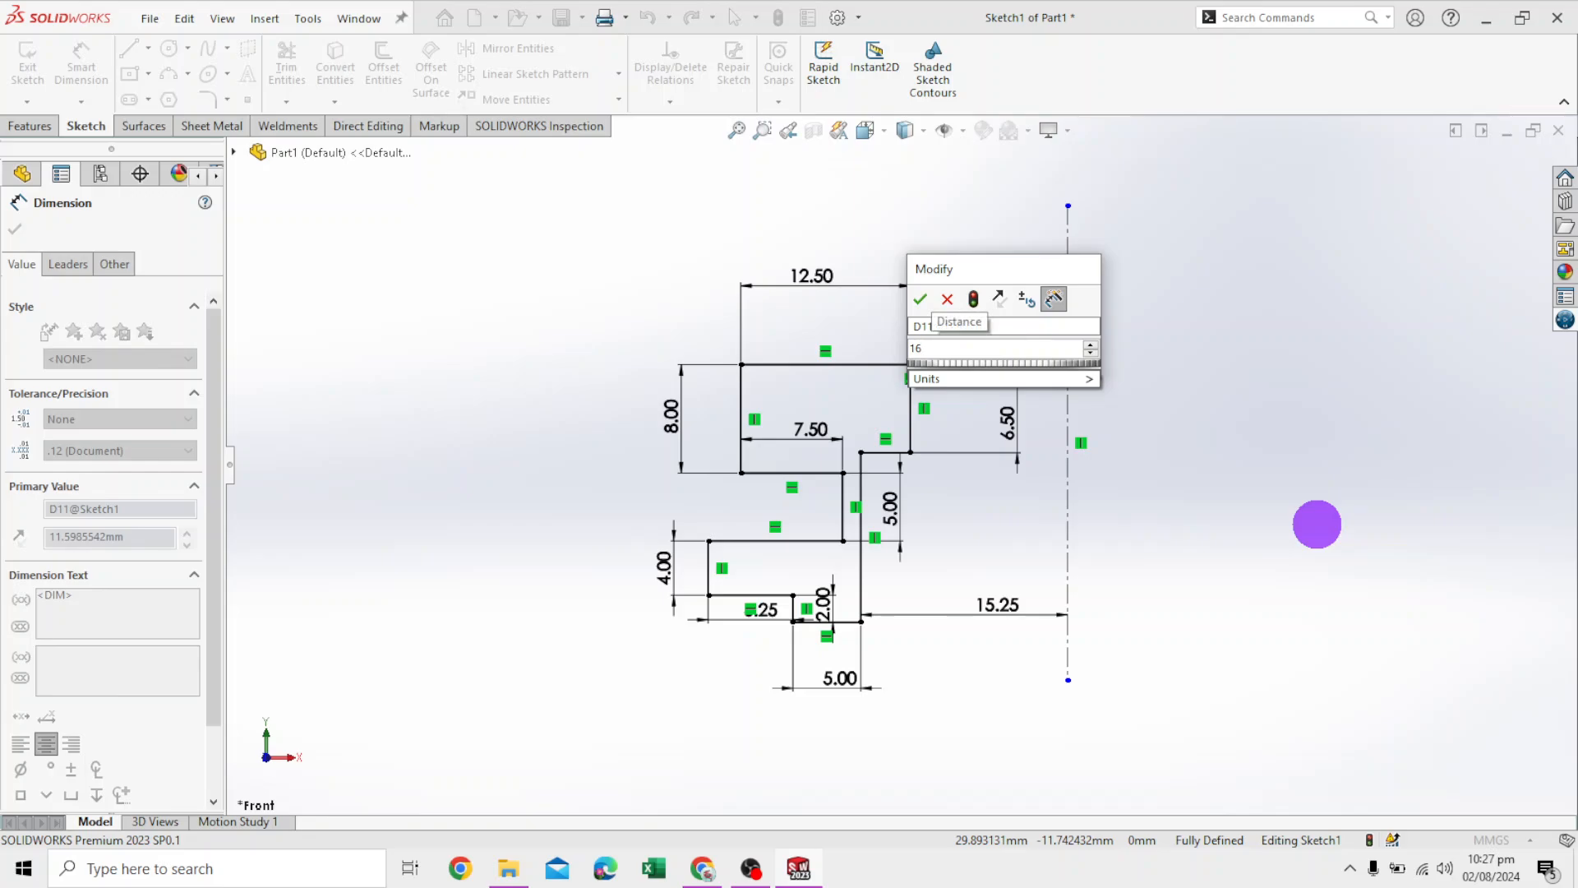
{"action": "type", "text": ".5"}
{"action": "key", "text": "Return"}
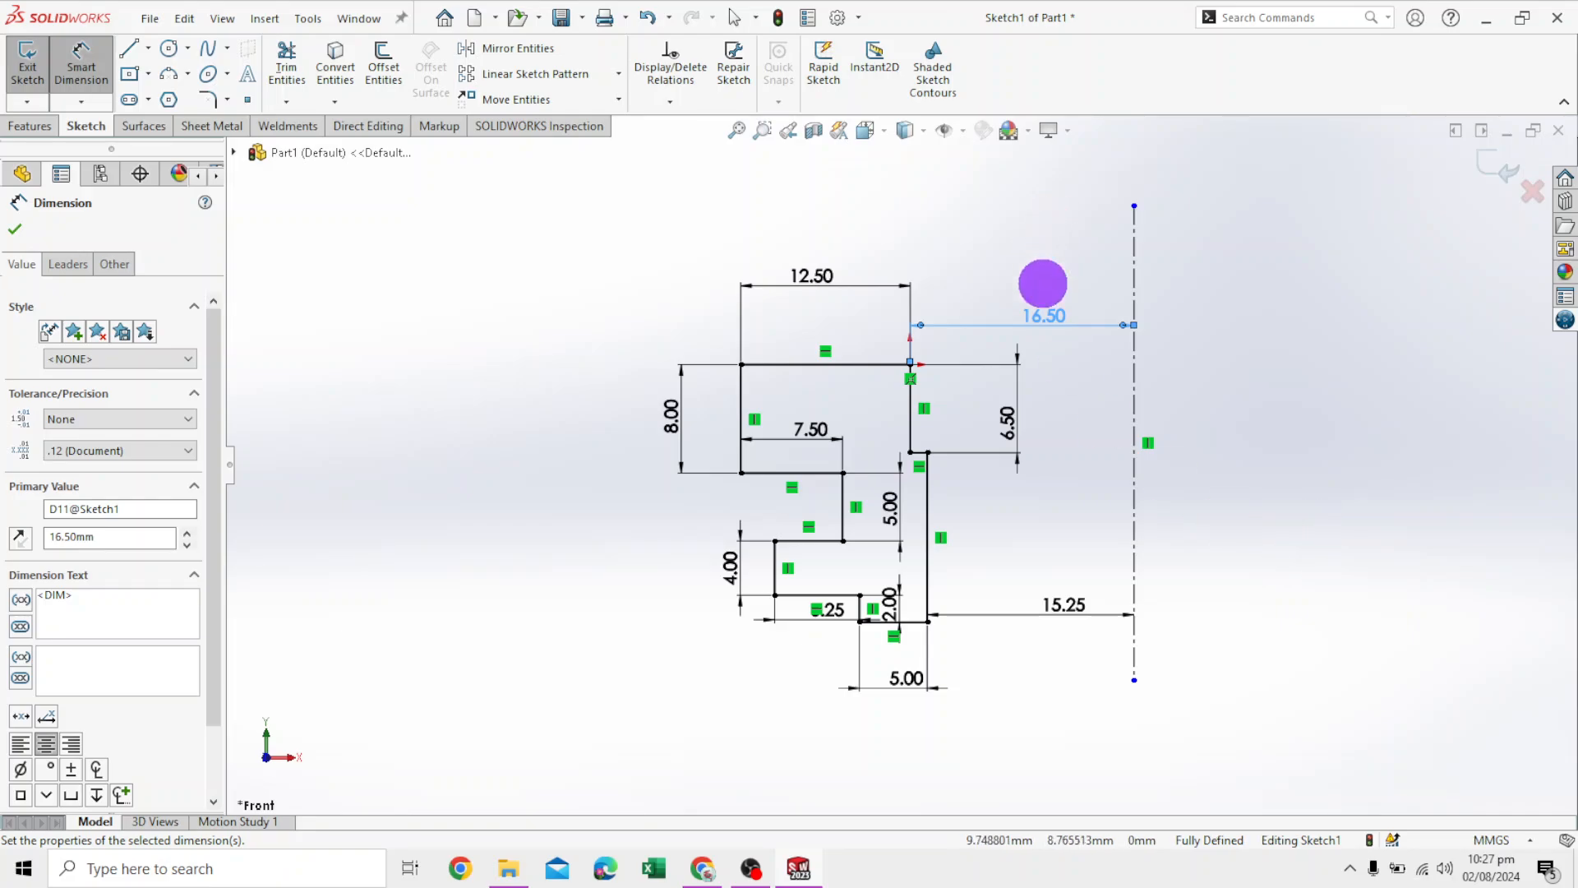
{"action": "left_click", "coordinate": [1203, 622]}
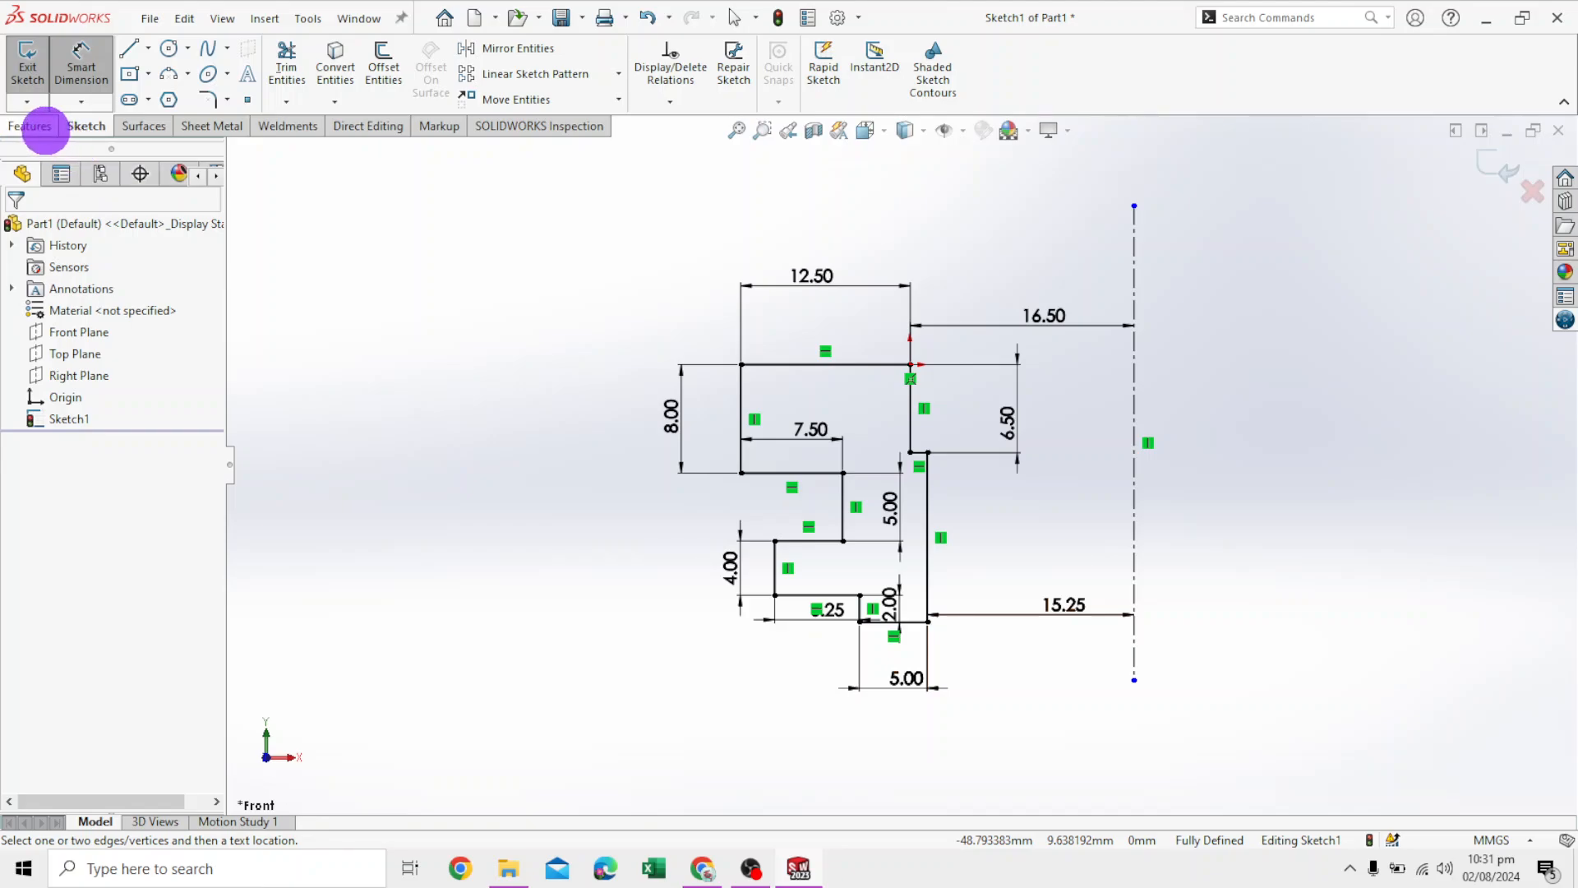
Revolve the stepped profile 360° around the vertical centerline as a boss
{"action": "left_click", "coordinate": [43, 127]}
{"action": "left_click", "coordinate": [96, 67]}
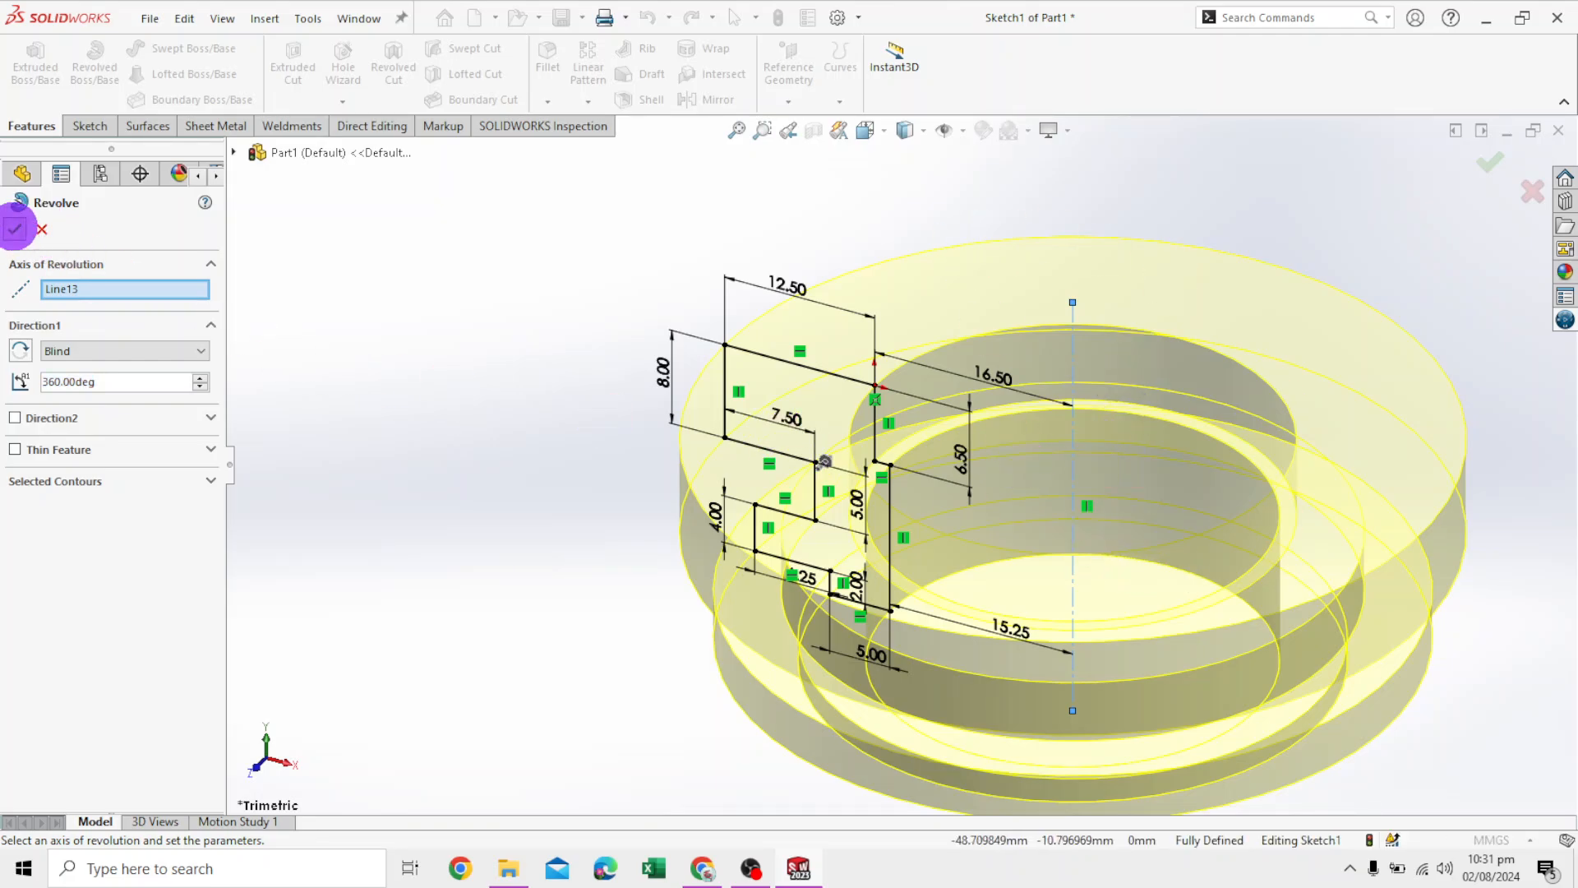
{"action": "left_click", "coordinate": [16, 229]}
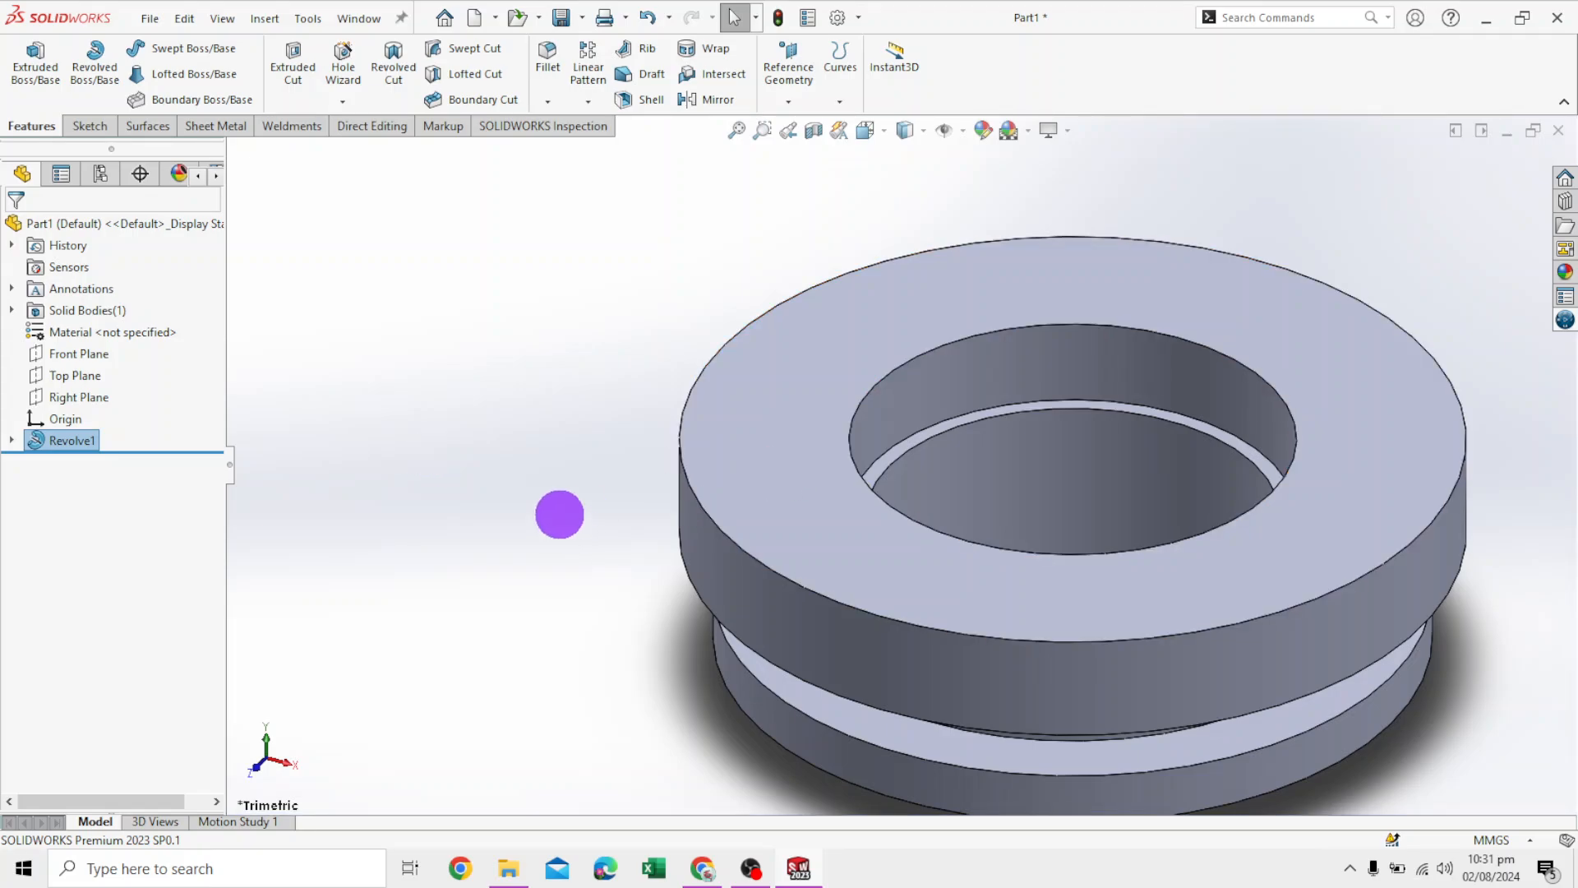
Apply the Plain White scene as the model's background
{"action": "scroll", "coordinate": [560, 505], "scroll_direction": "up", "scroll_amount": 3}
{"action": "middle_click_drag", "start_coordinate": [550, 457], "coordinate": [630, 519]}
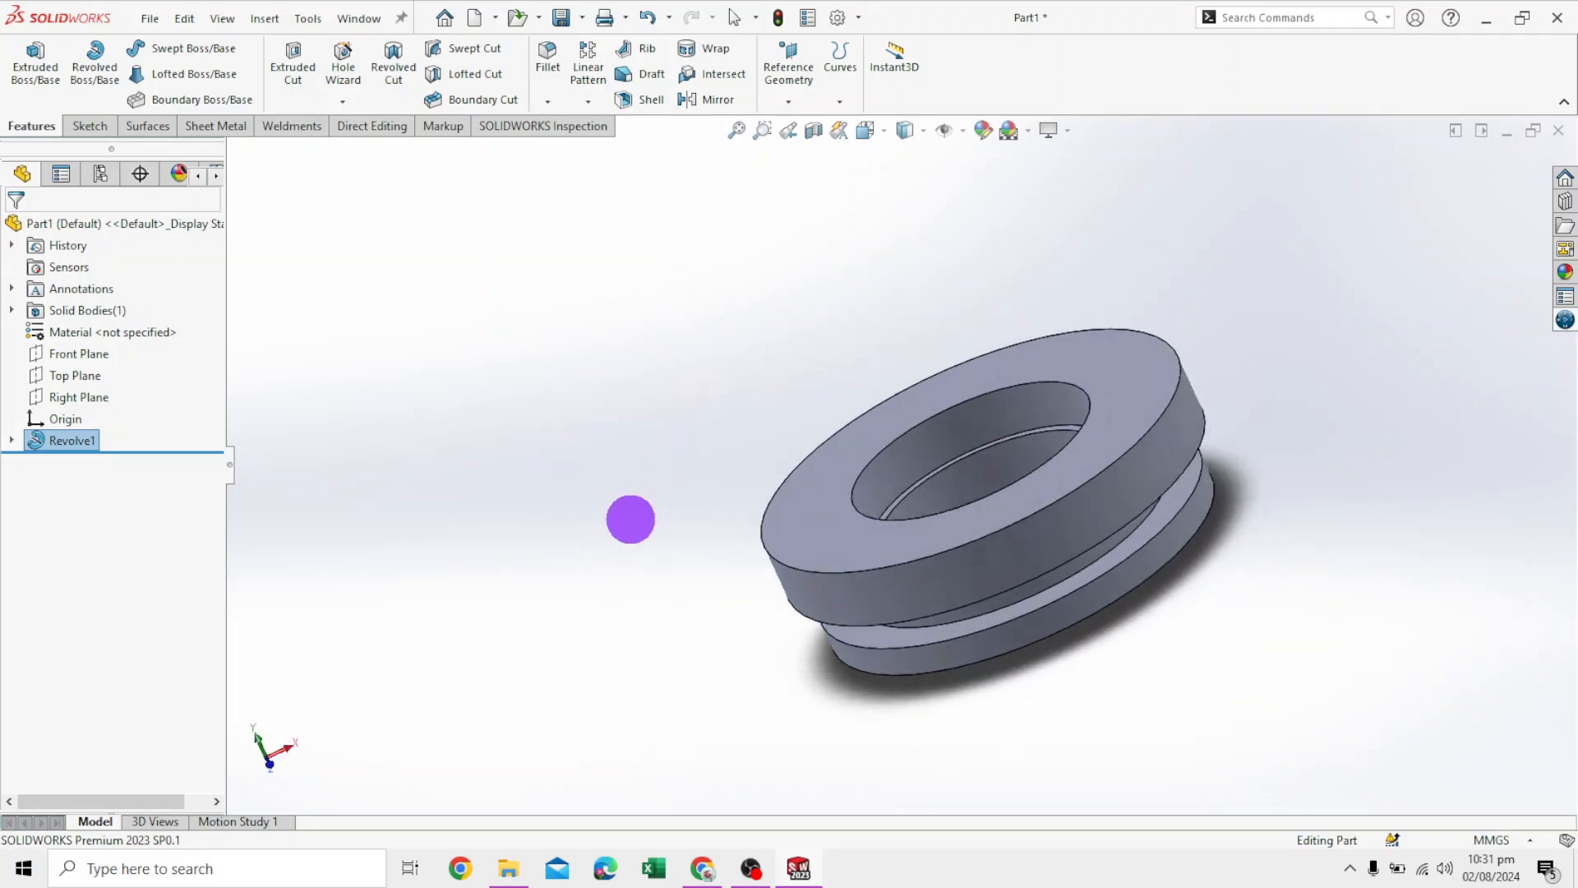
{"action": "left_click", "coordinate": [1028, 130]}
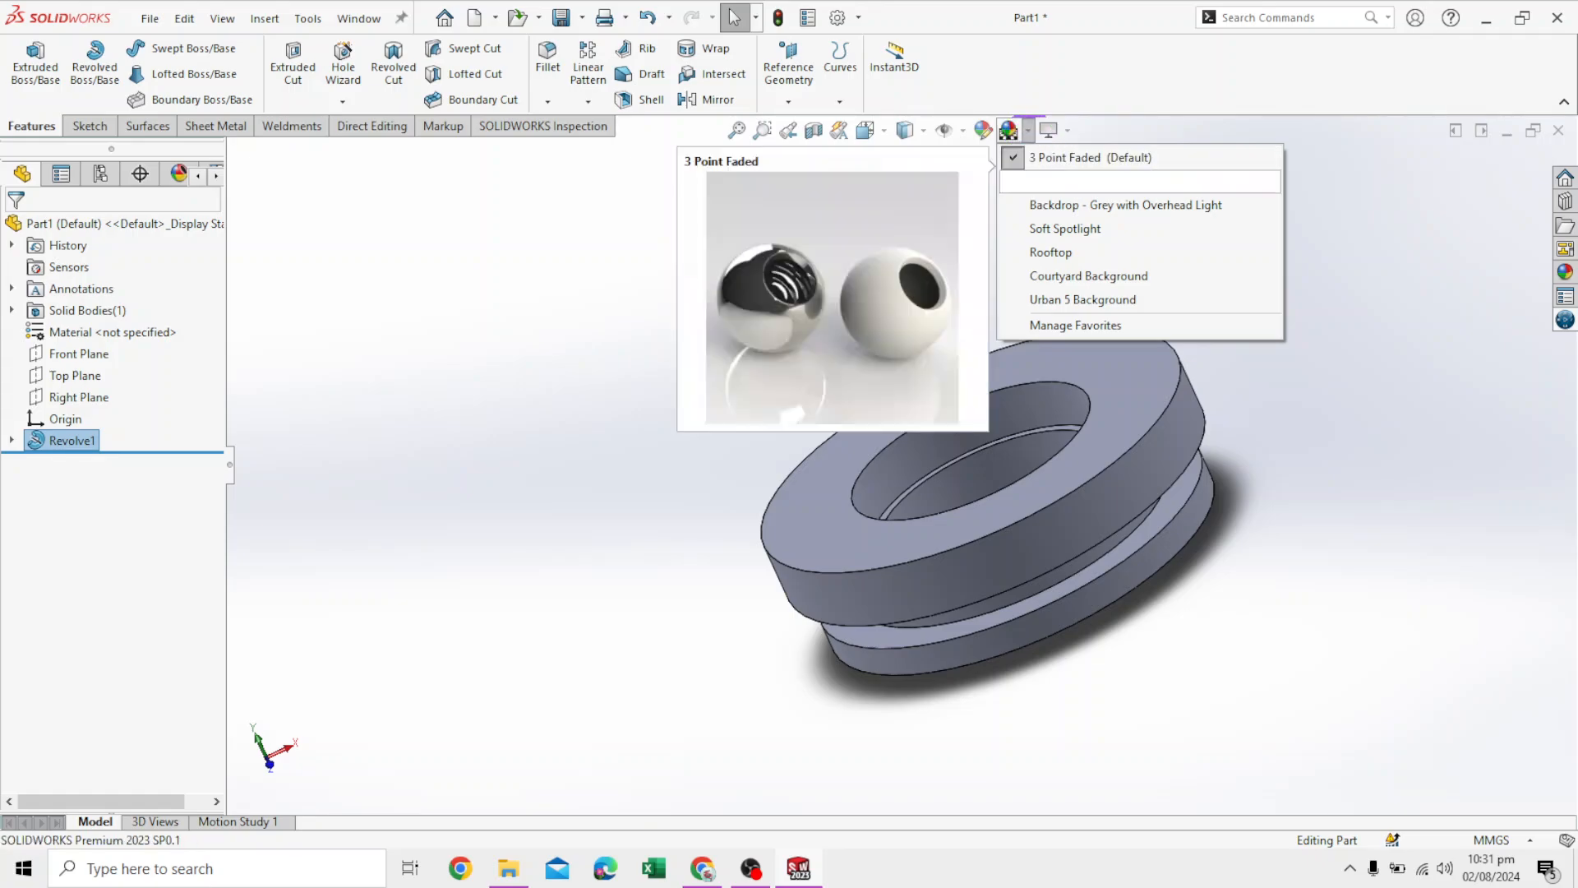
{"action": "left_click", "coordinate": [1056, 180]}
{"action": "middle_click_drag", "start_coordinate": [1057, 183], "coordinate": [1363, 356]}
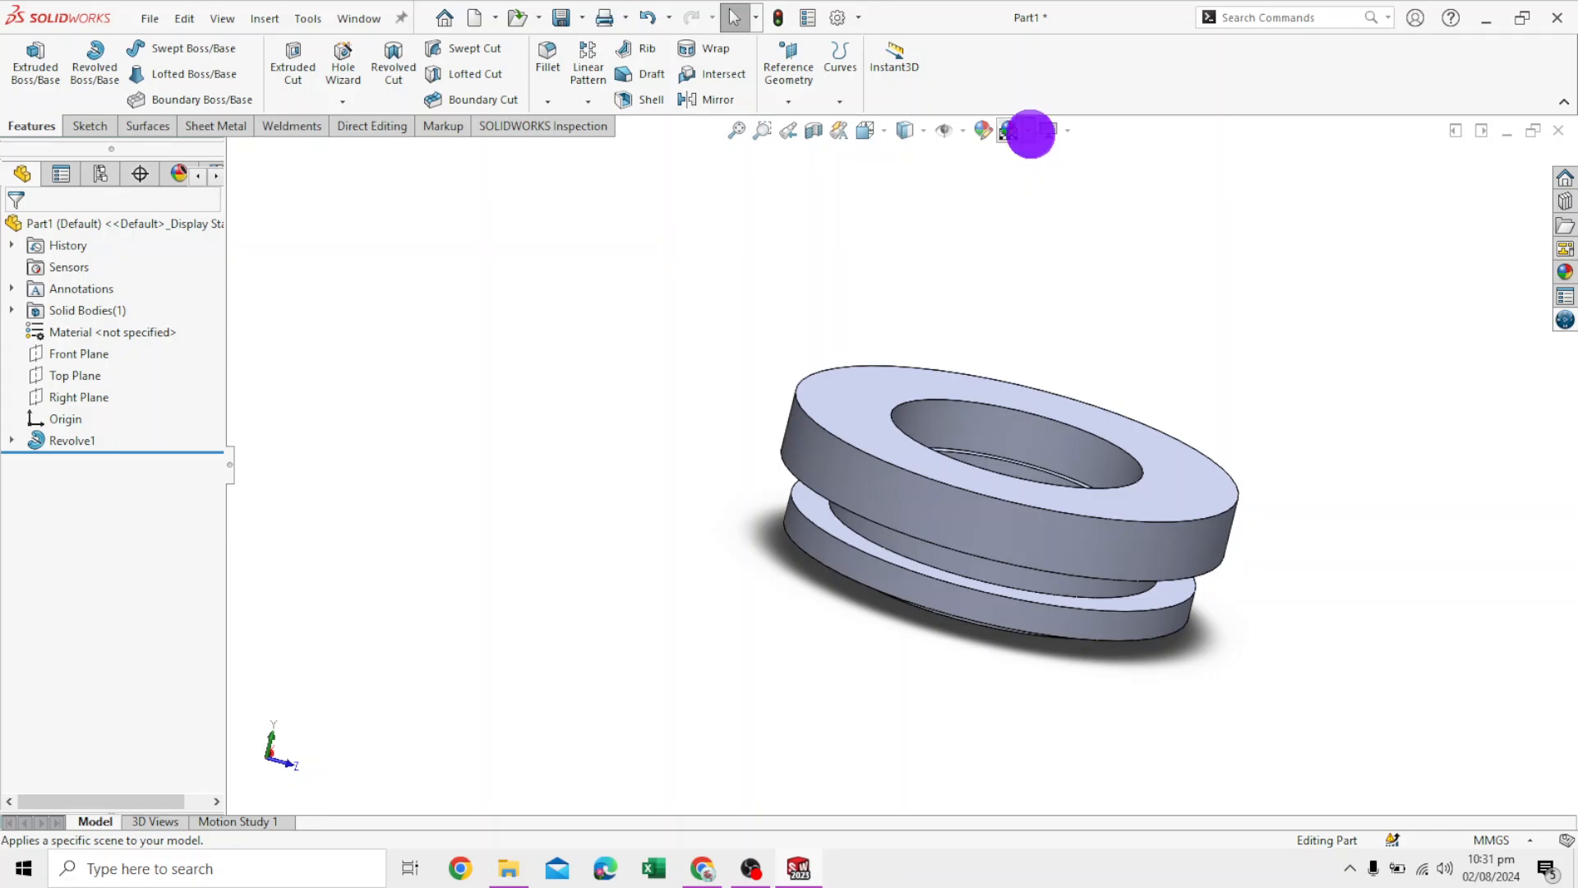
{"action": "left_click", "coordinate": [1027, 129]}
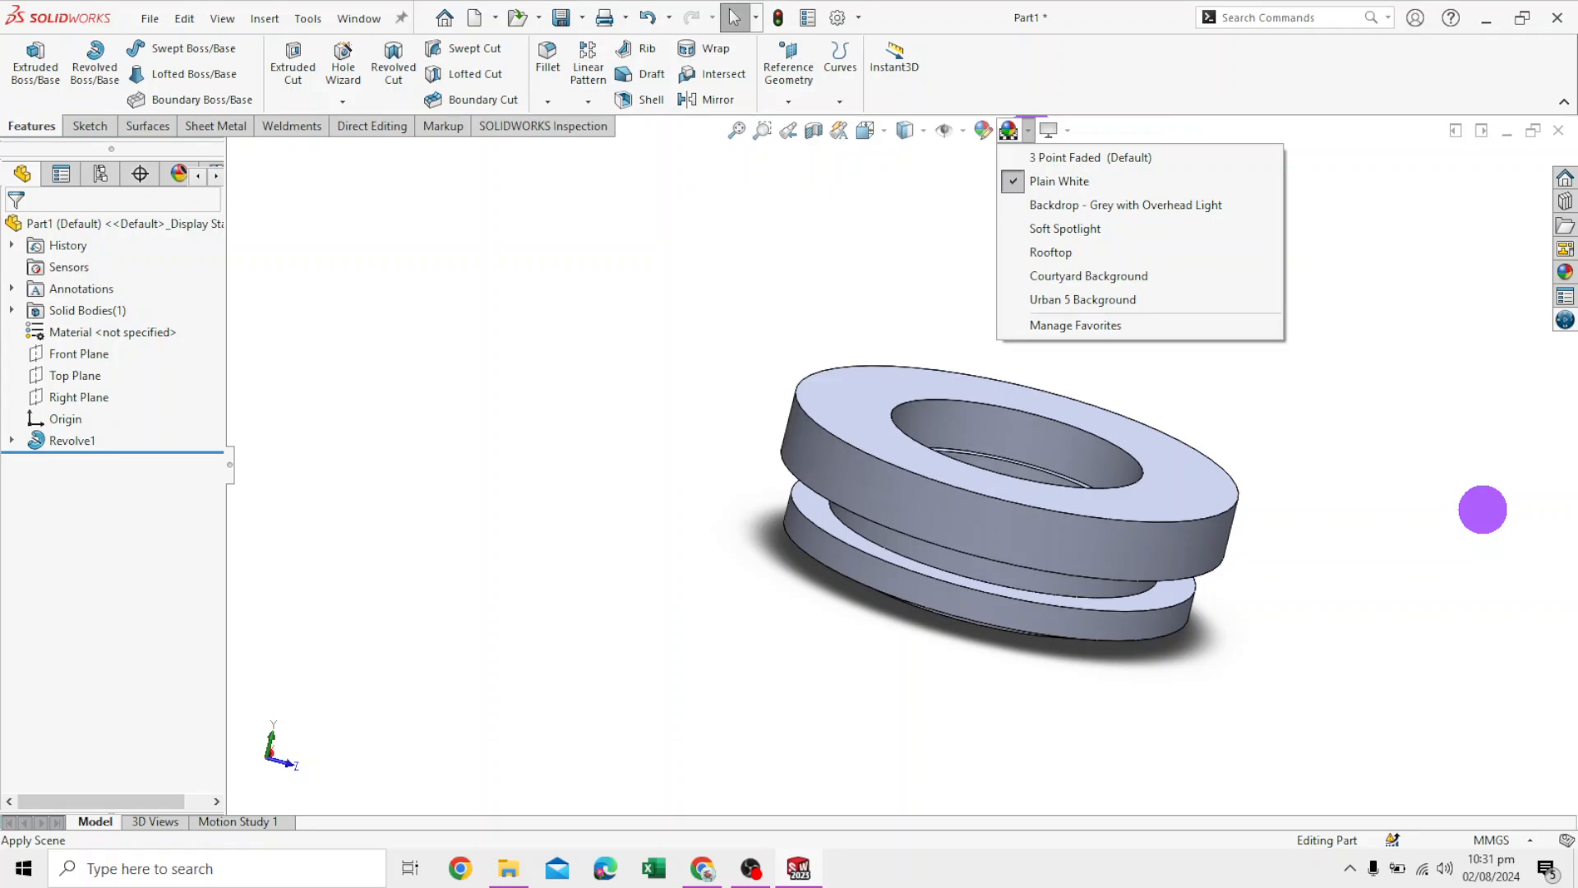
Start a sketch on the ring's flat top face and draw a circle of about 6.7 mm radius centred on the ring's axis
{"action": "middle_click_drag", "start_coordinate": [1483, 510], "coordinate": [1285, 458]}
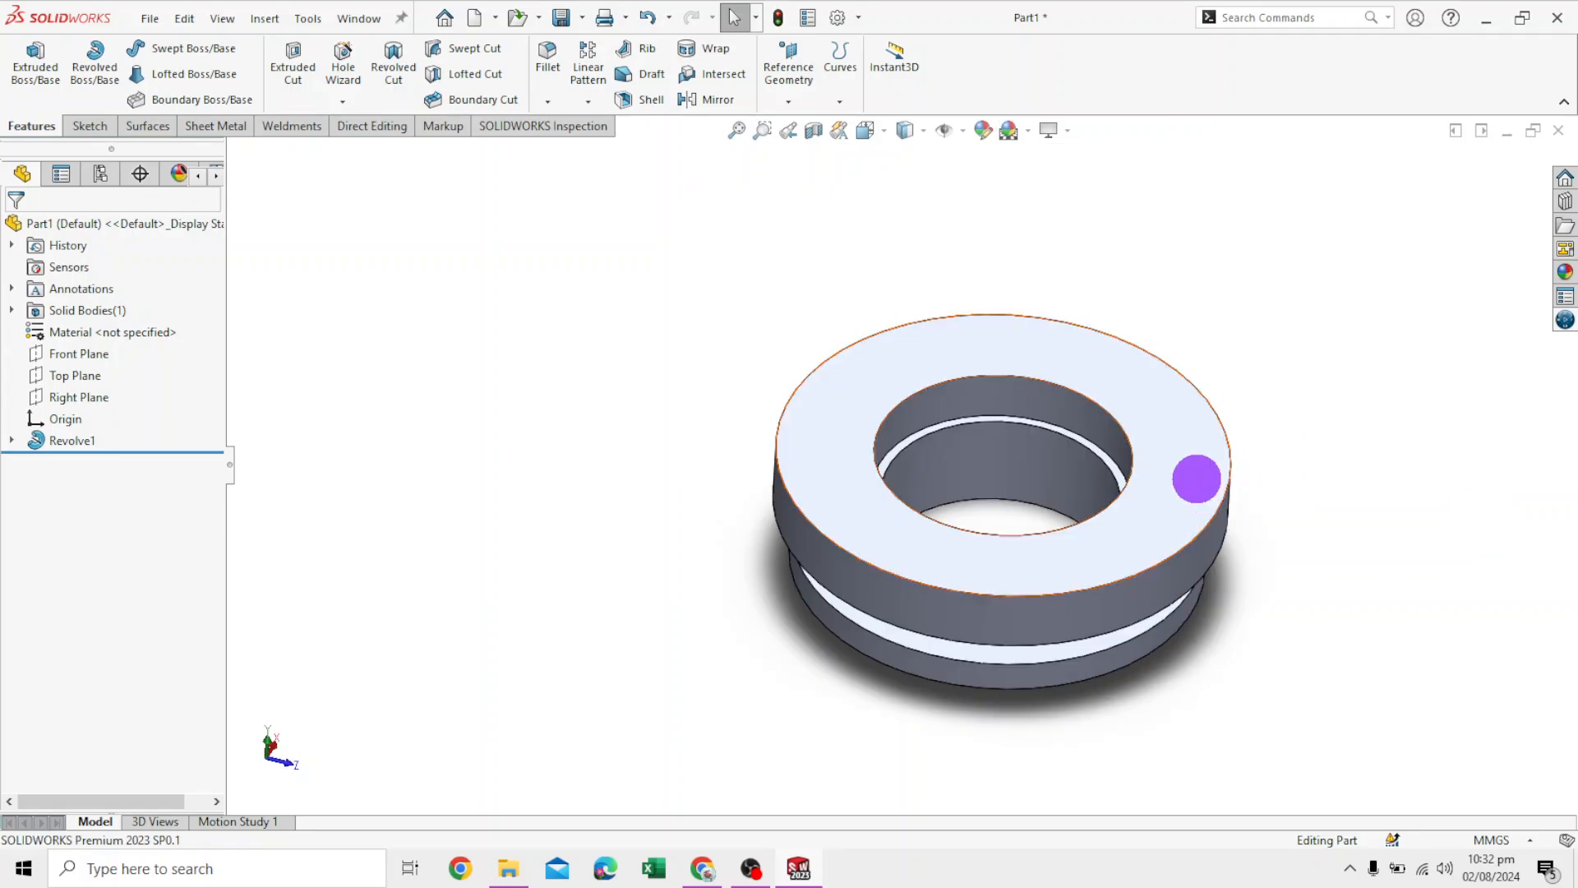
{"action": "left_click", "coordinate": [1176, 479]}
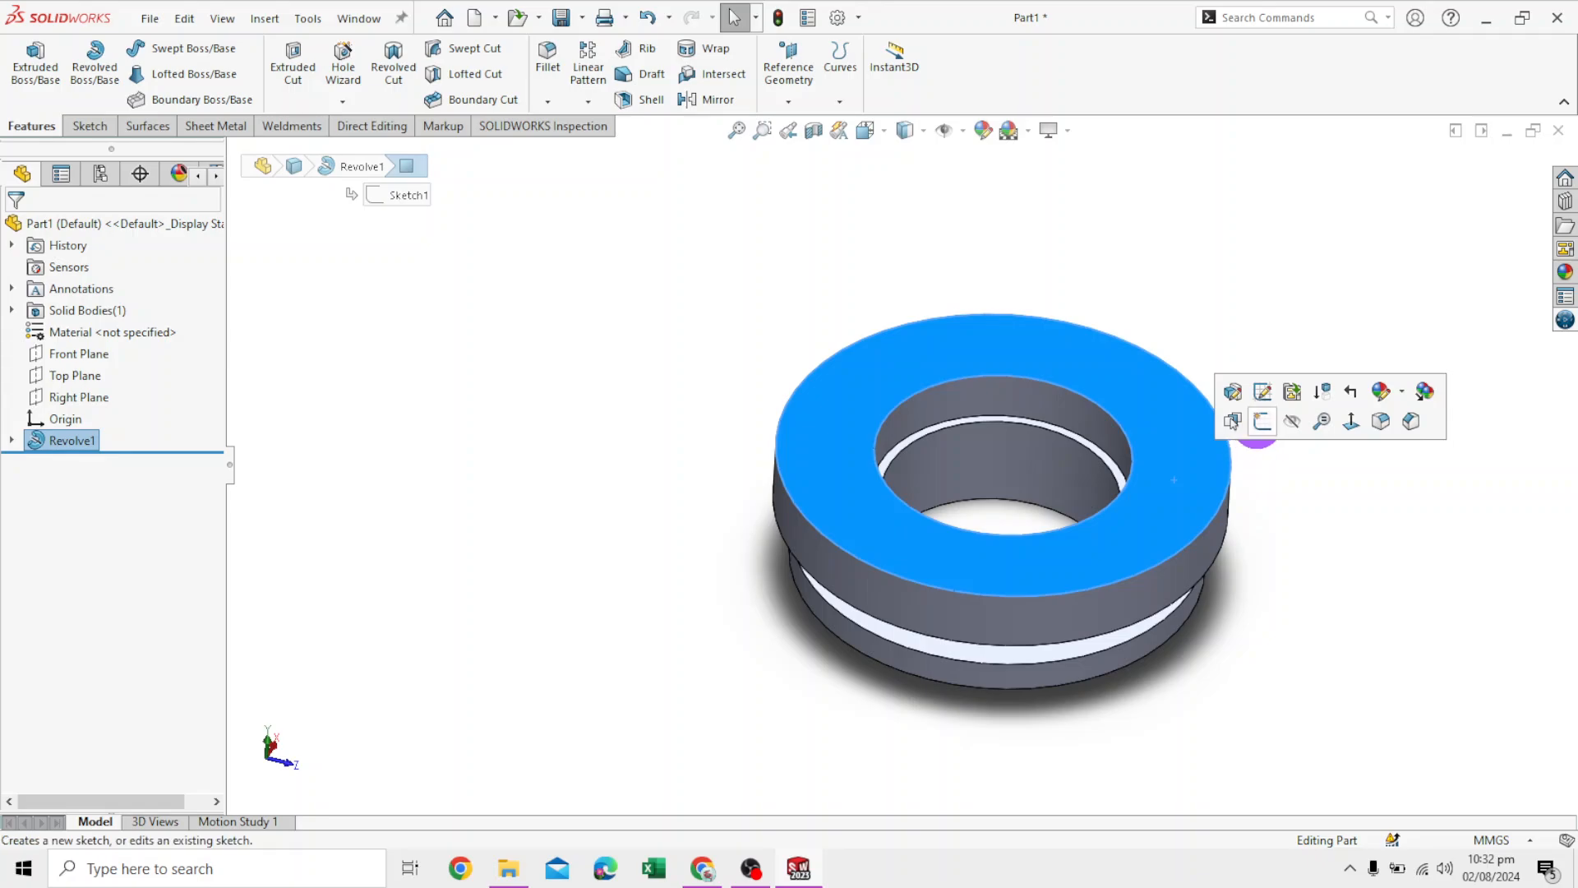
{"action": "left_click", "coordinate": [1262, 420]}
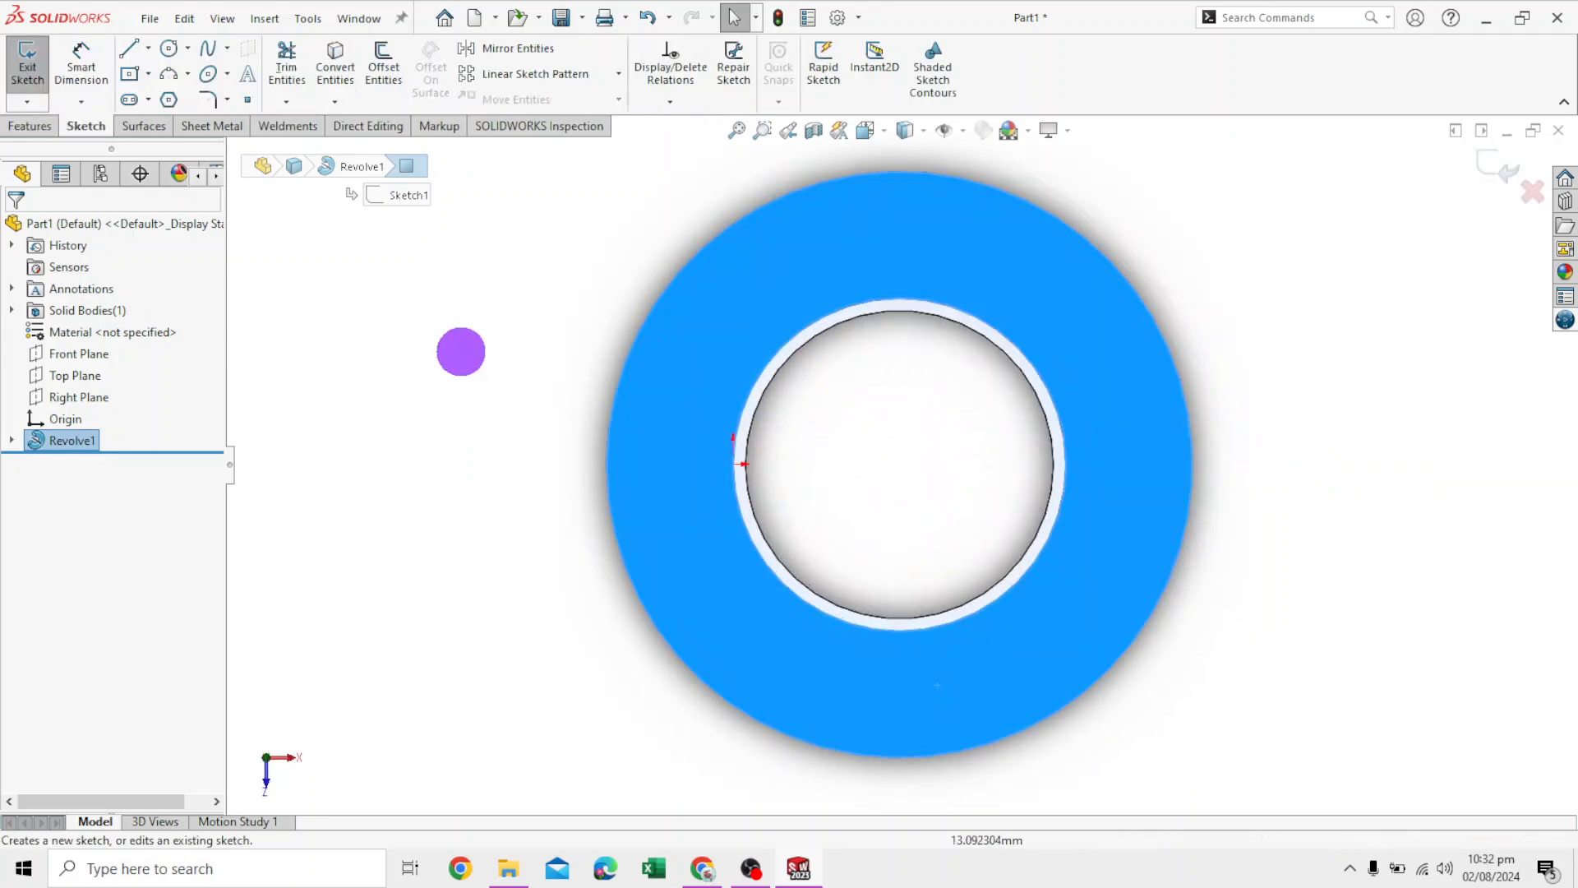
{"action": "left_click", "coordinate": [168, 48]}
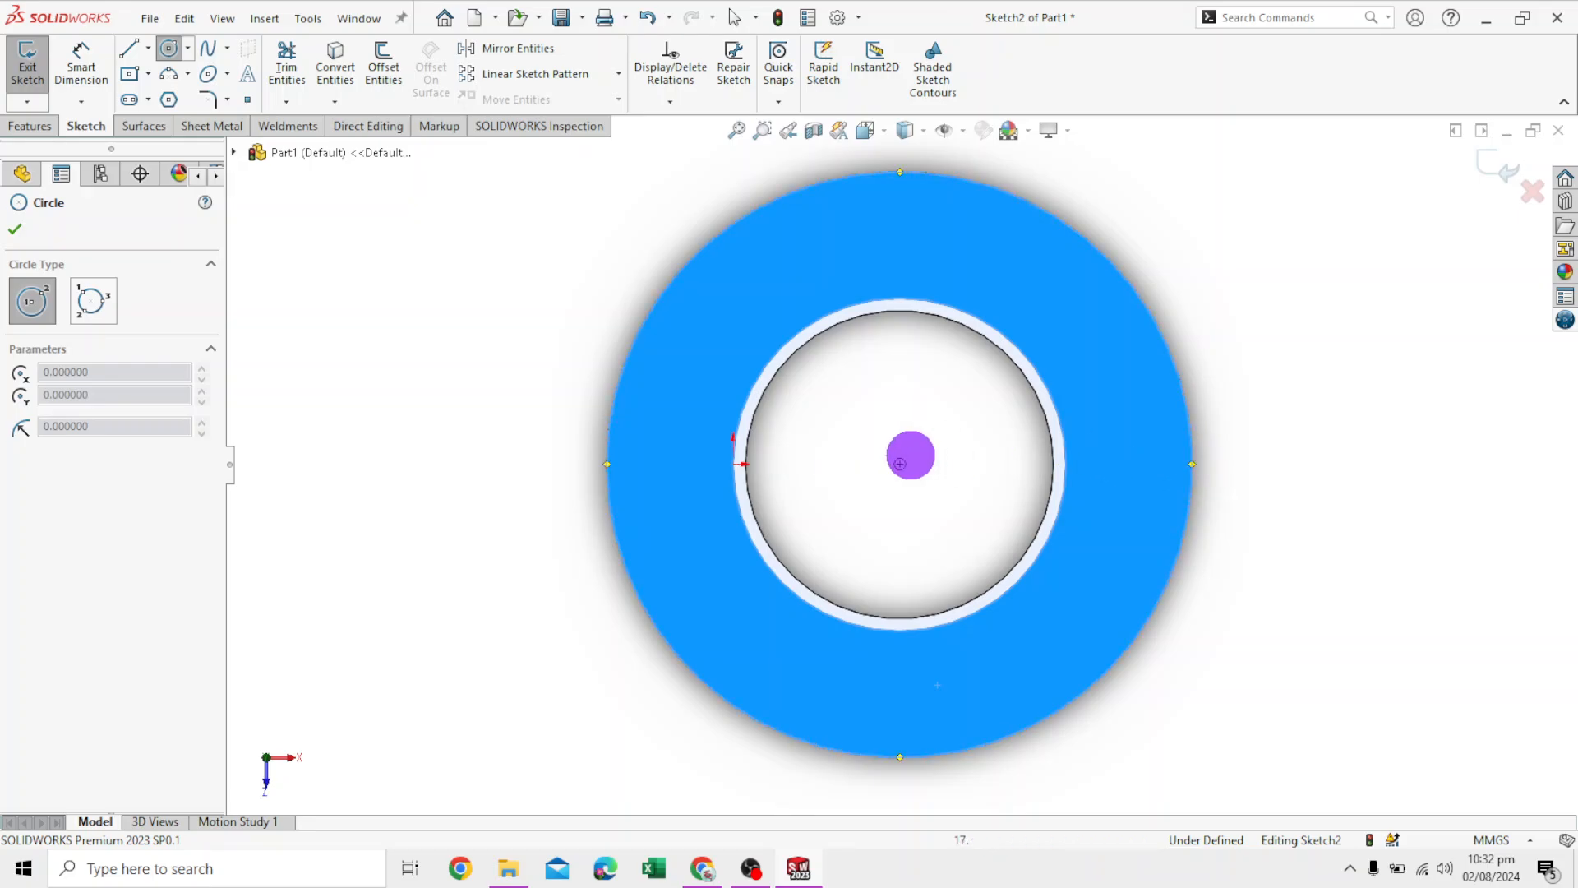
{"action": "left_click", "coordinate": [899, 463]}
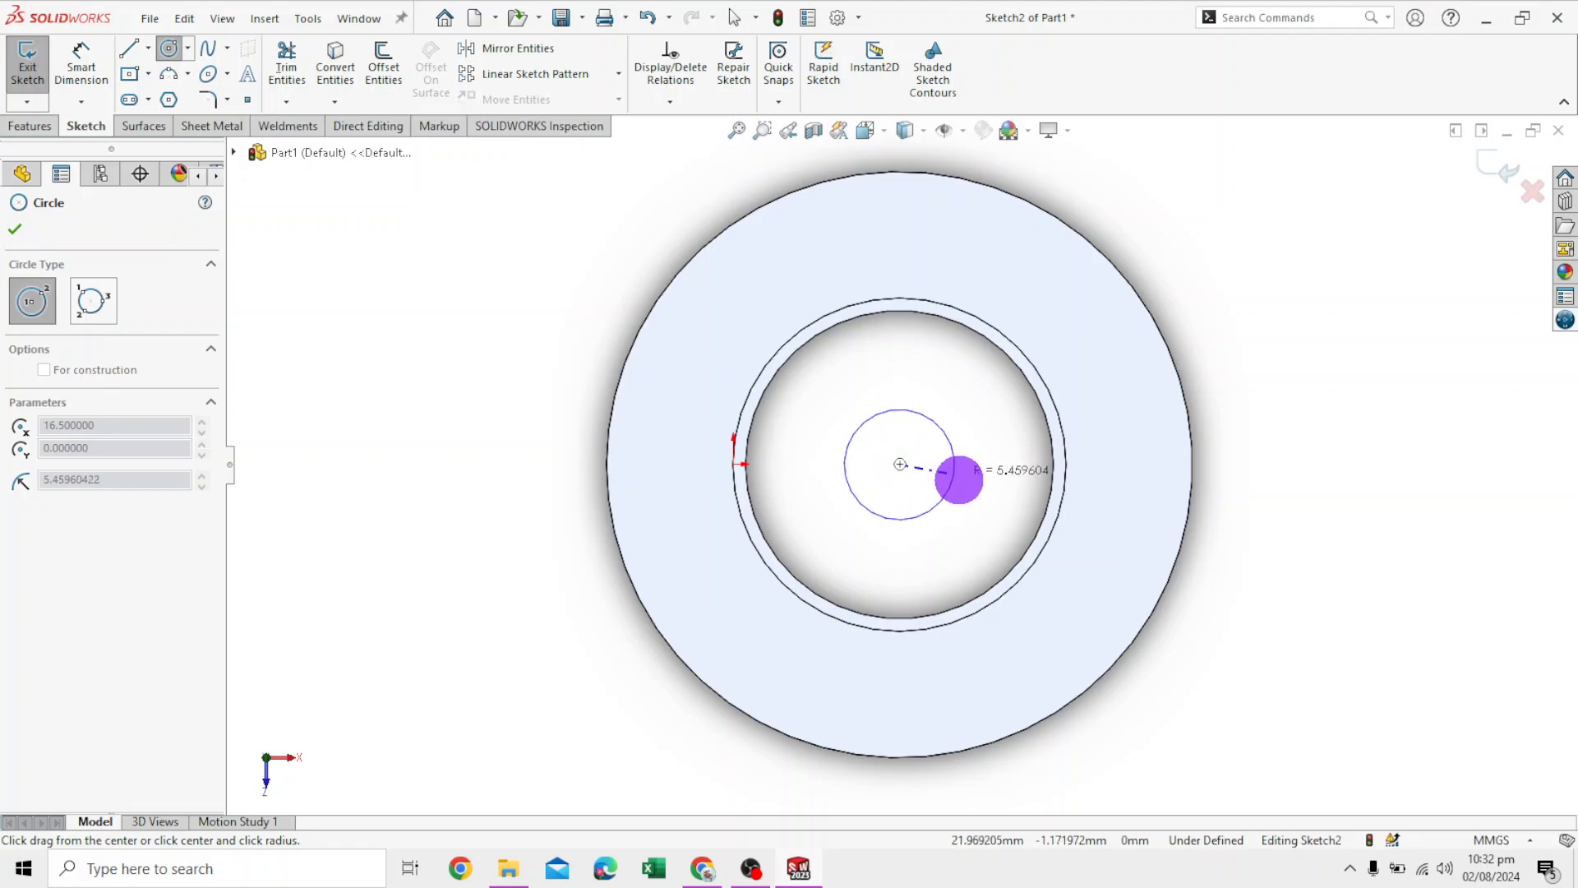
{"action": "left_click", "coordinate": [963, 480]}
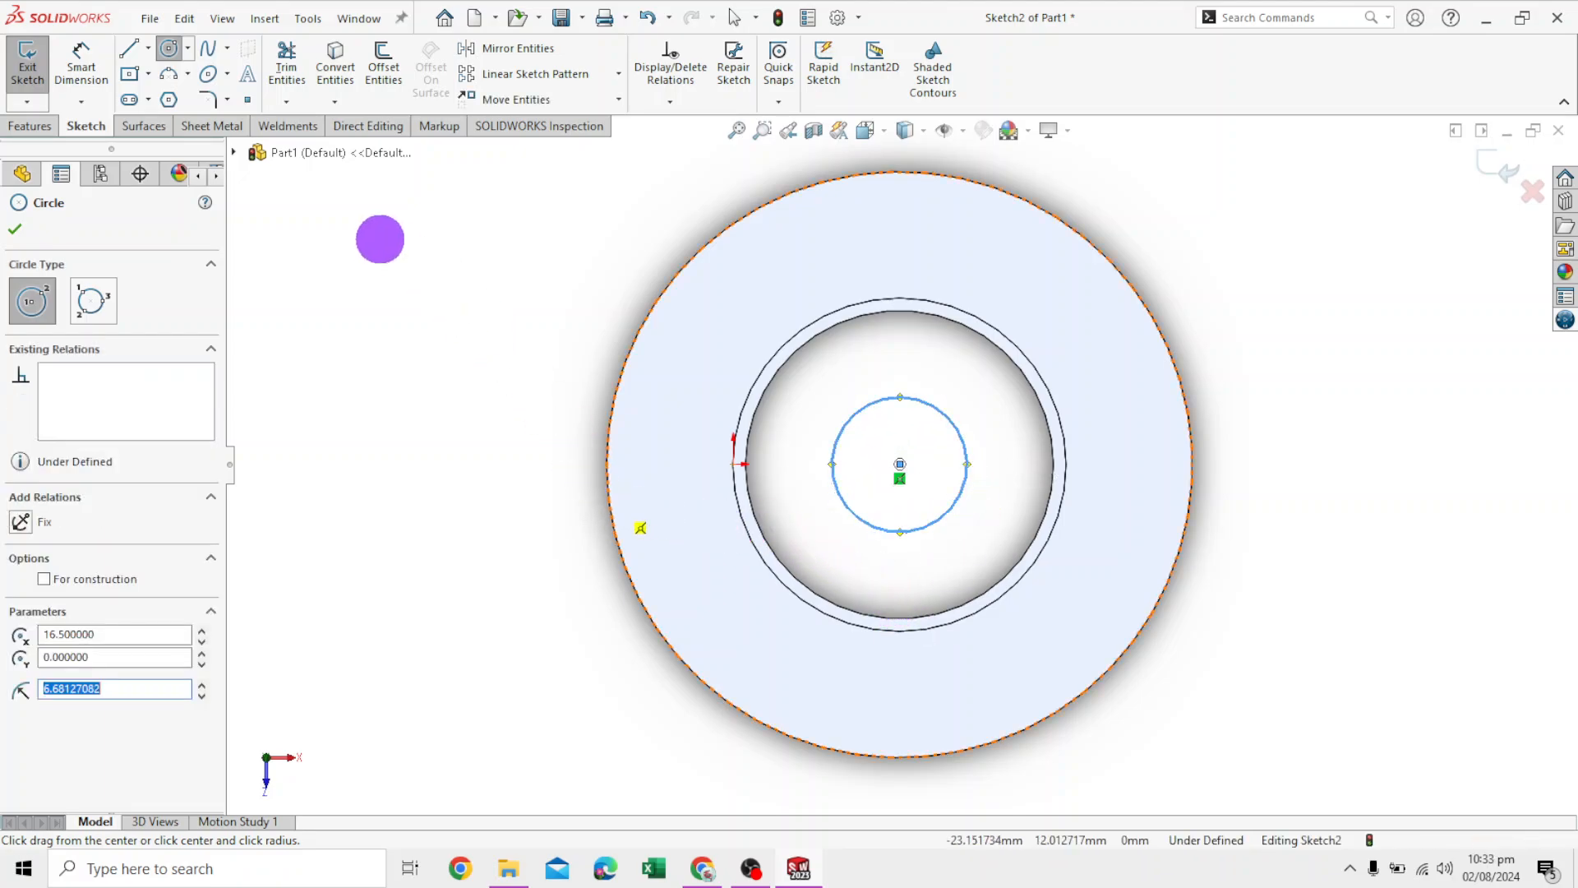
Dimension the sketched circle's diameter as 34 mm
{"action": "left_click", "coordinate": [82, 61]}
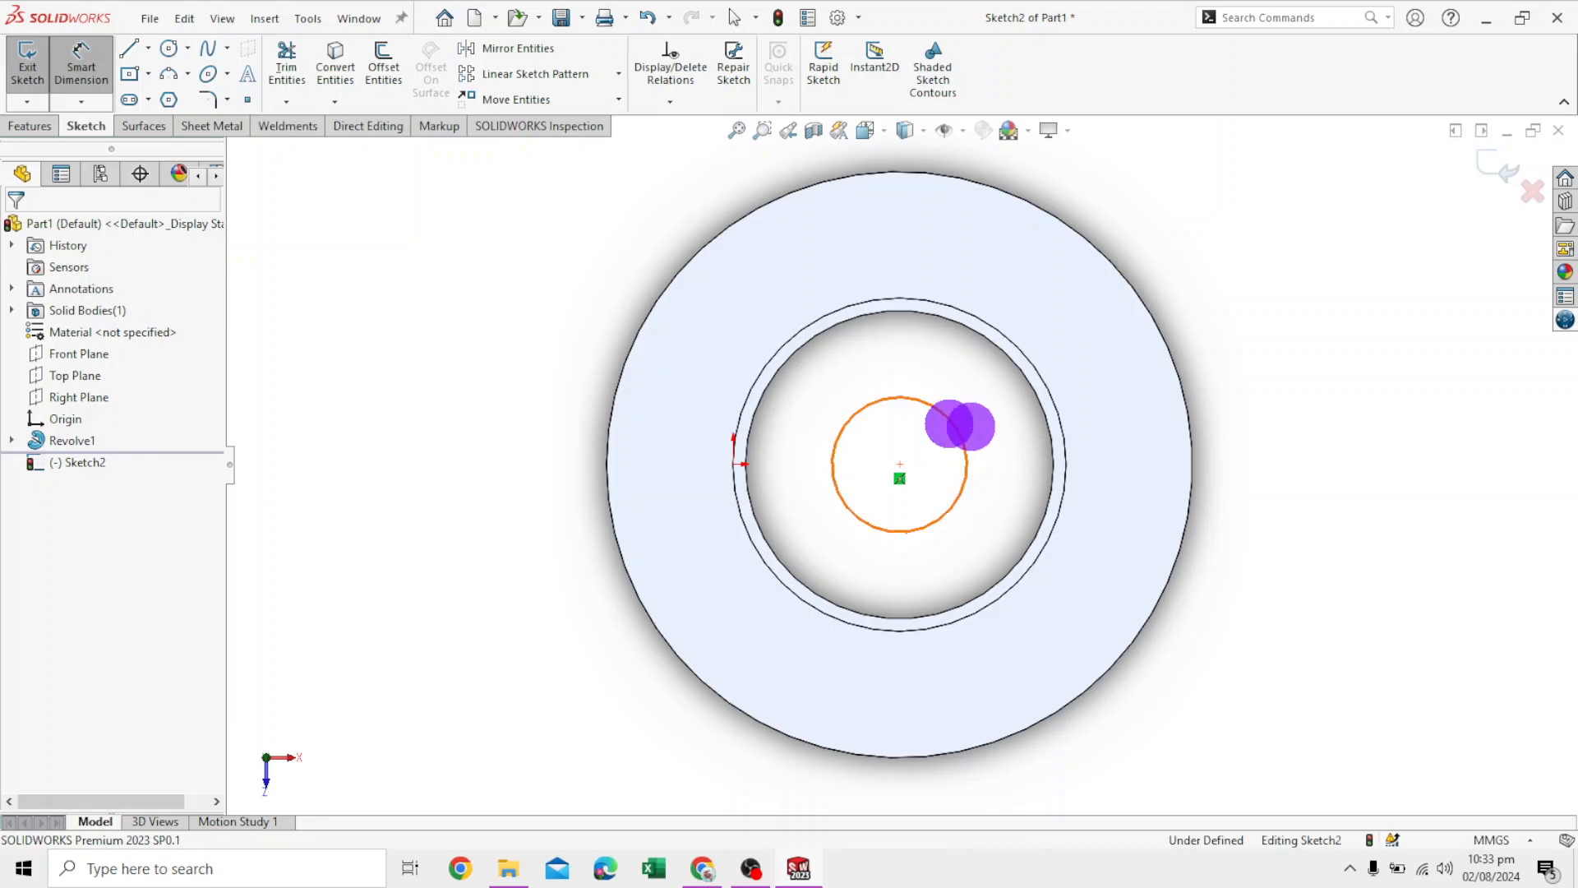
{"action": "left_click", "coordinate": [957, 425]}
{"action": "left_click", "coordinate": [1017, 435]}
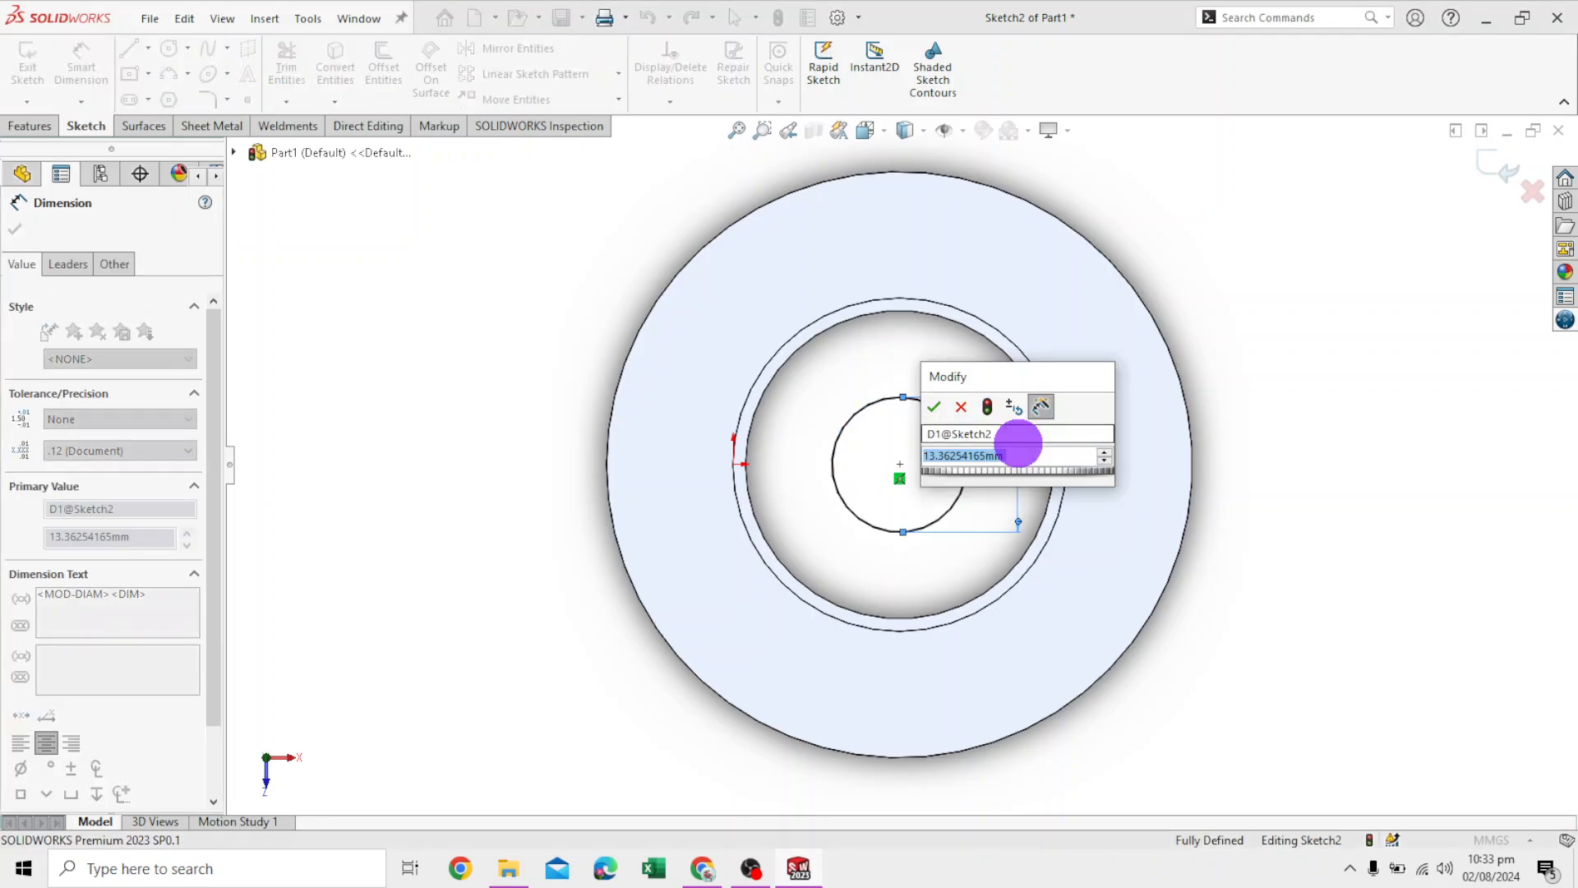
{"action": "type", "text": "34"}
{"action": "key", "text": "Return"}
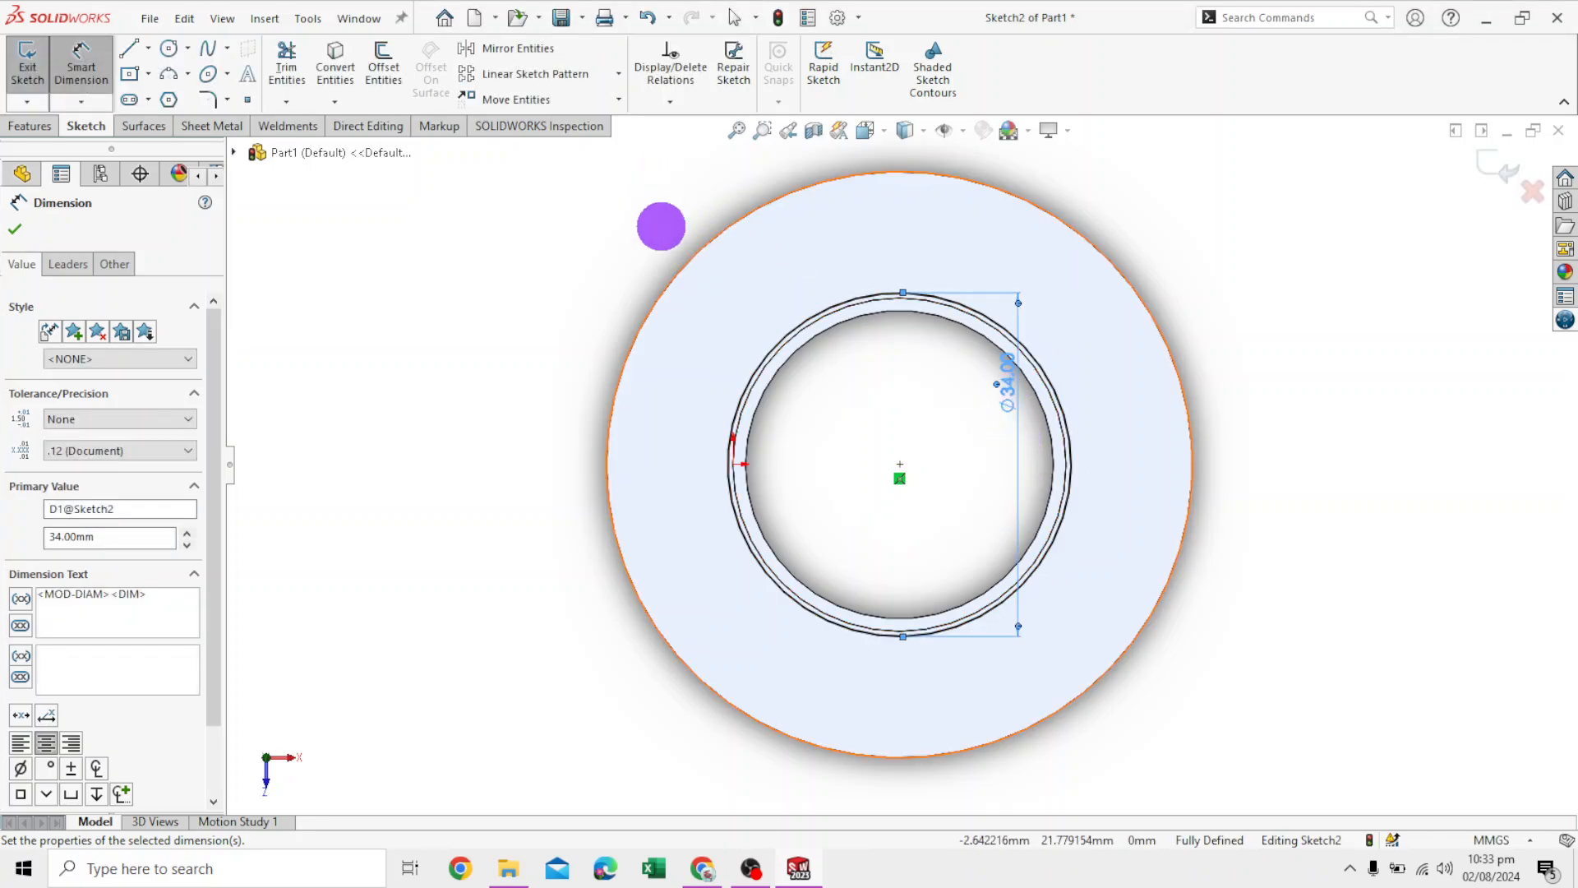
Sketch a vertical line from the circle's center up to the ring's outer edge
{"action": "left_click", "coordinate": [129, 49]}
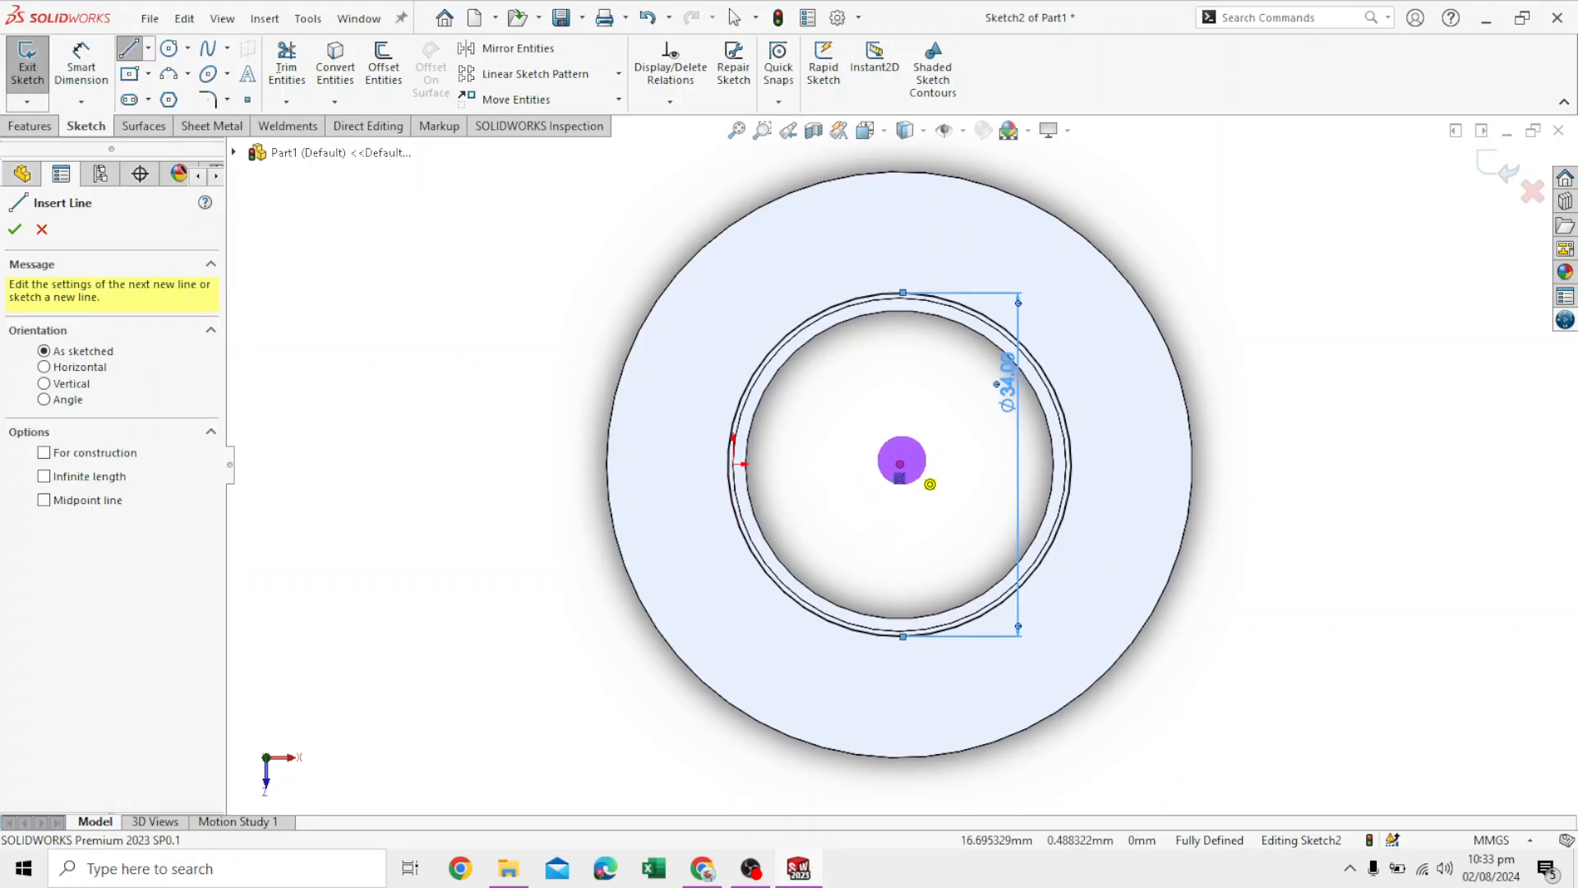
{"action": "left_click", "coordinate": [900, 462]}
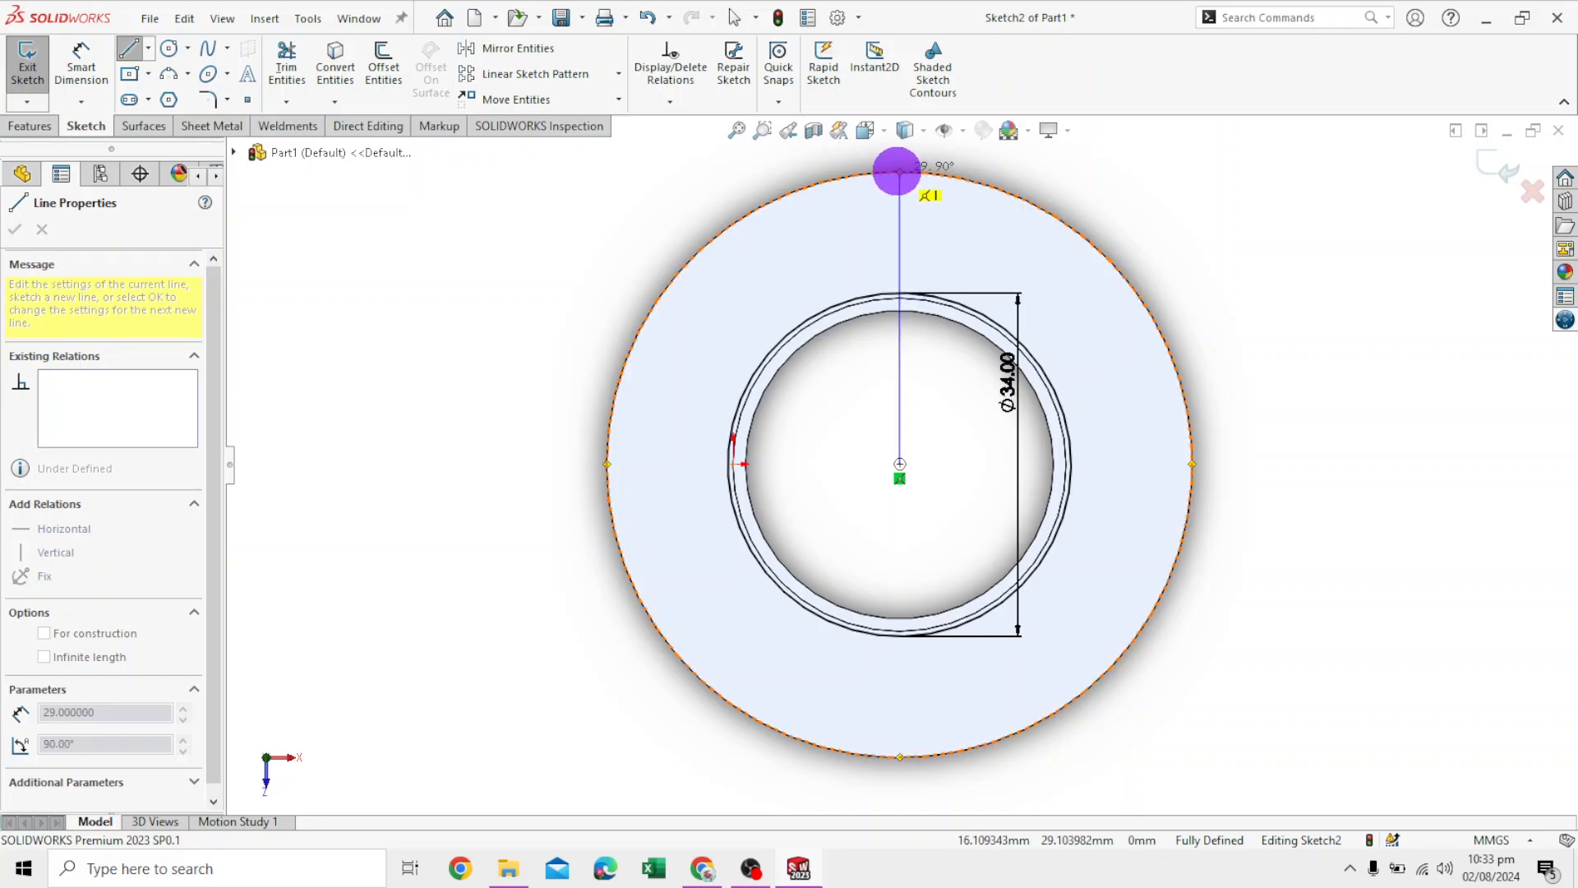
{"action": "left_click", "coordinate": [899, 171]}
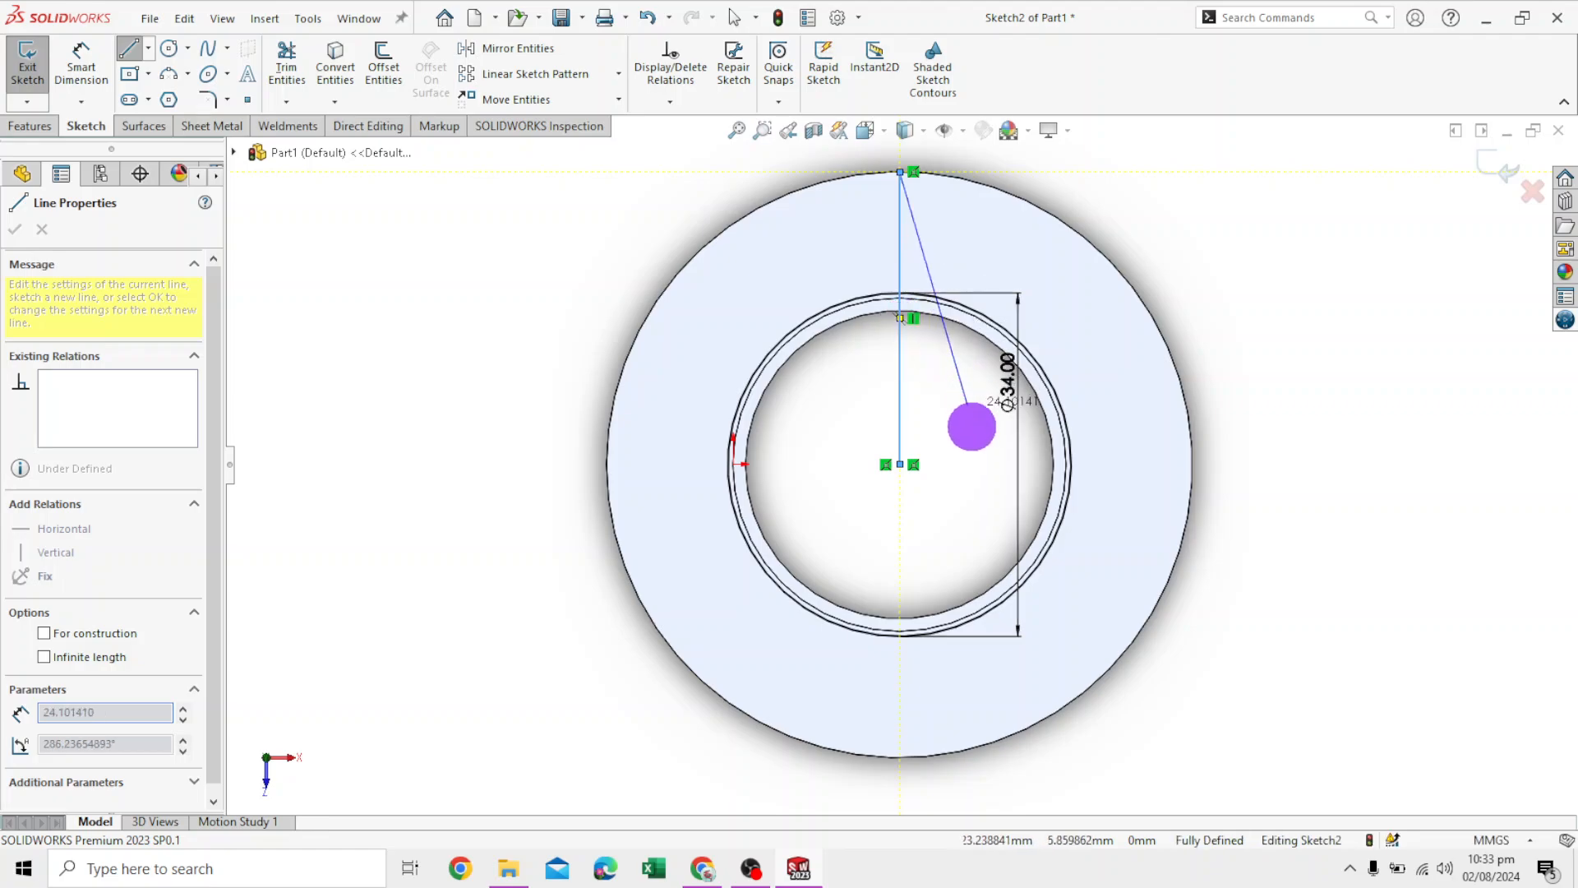
{"action": "key", "text": "Escape"}
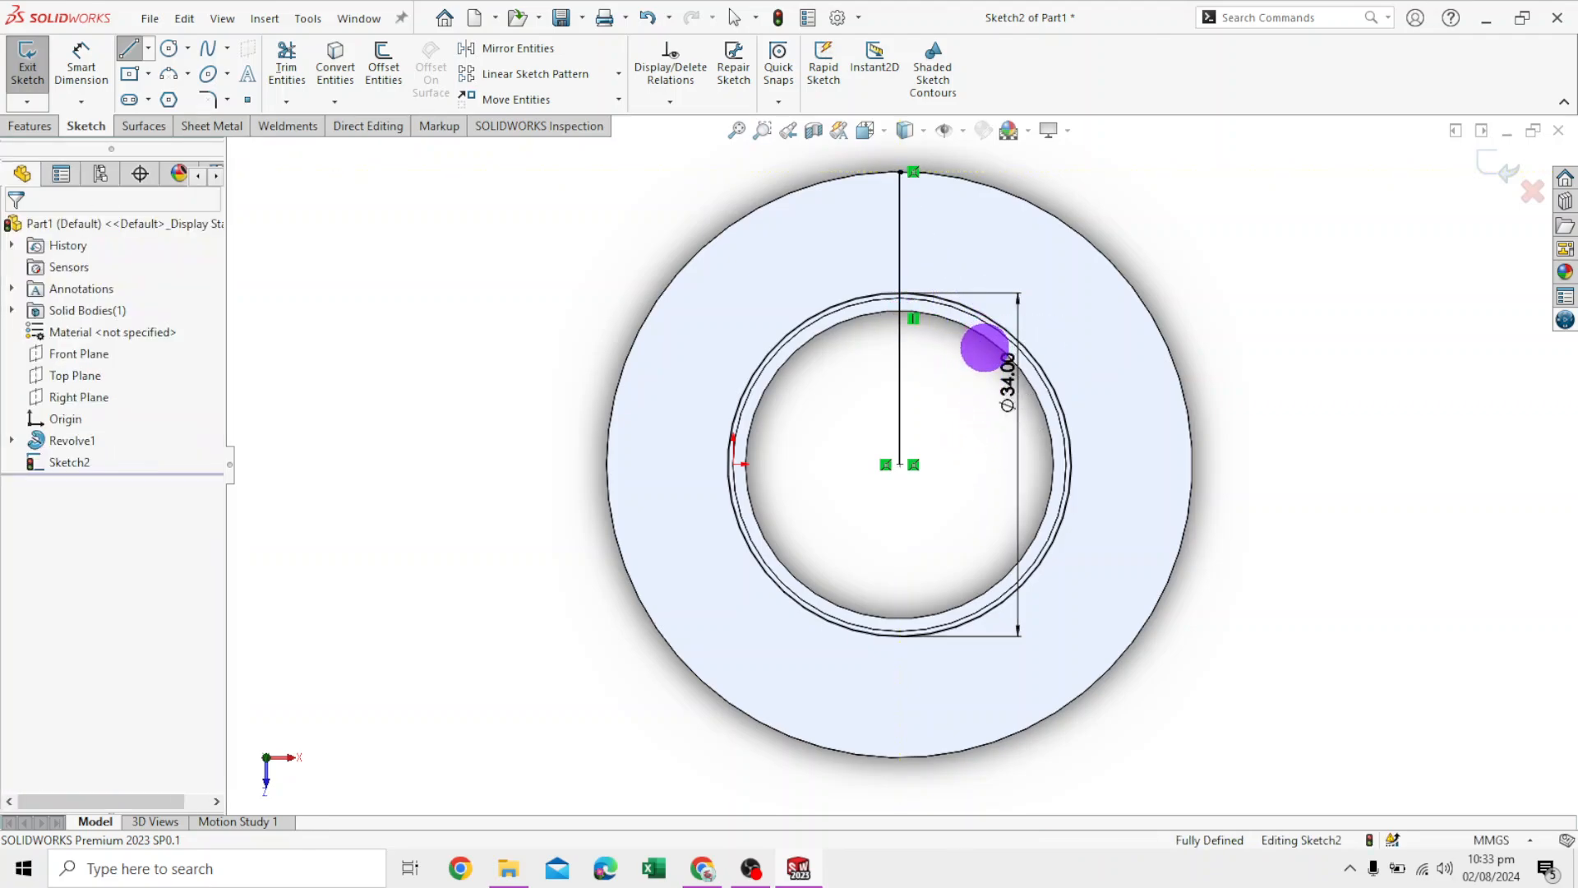
Sketch a slanted line from the circle's center to the ring's upper-left outer edge, about 26° from the vertical line
{"action": "left_click", "coordinate": [129, 49]}
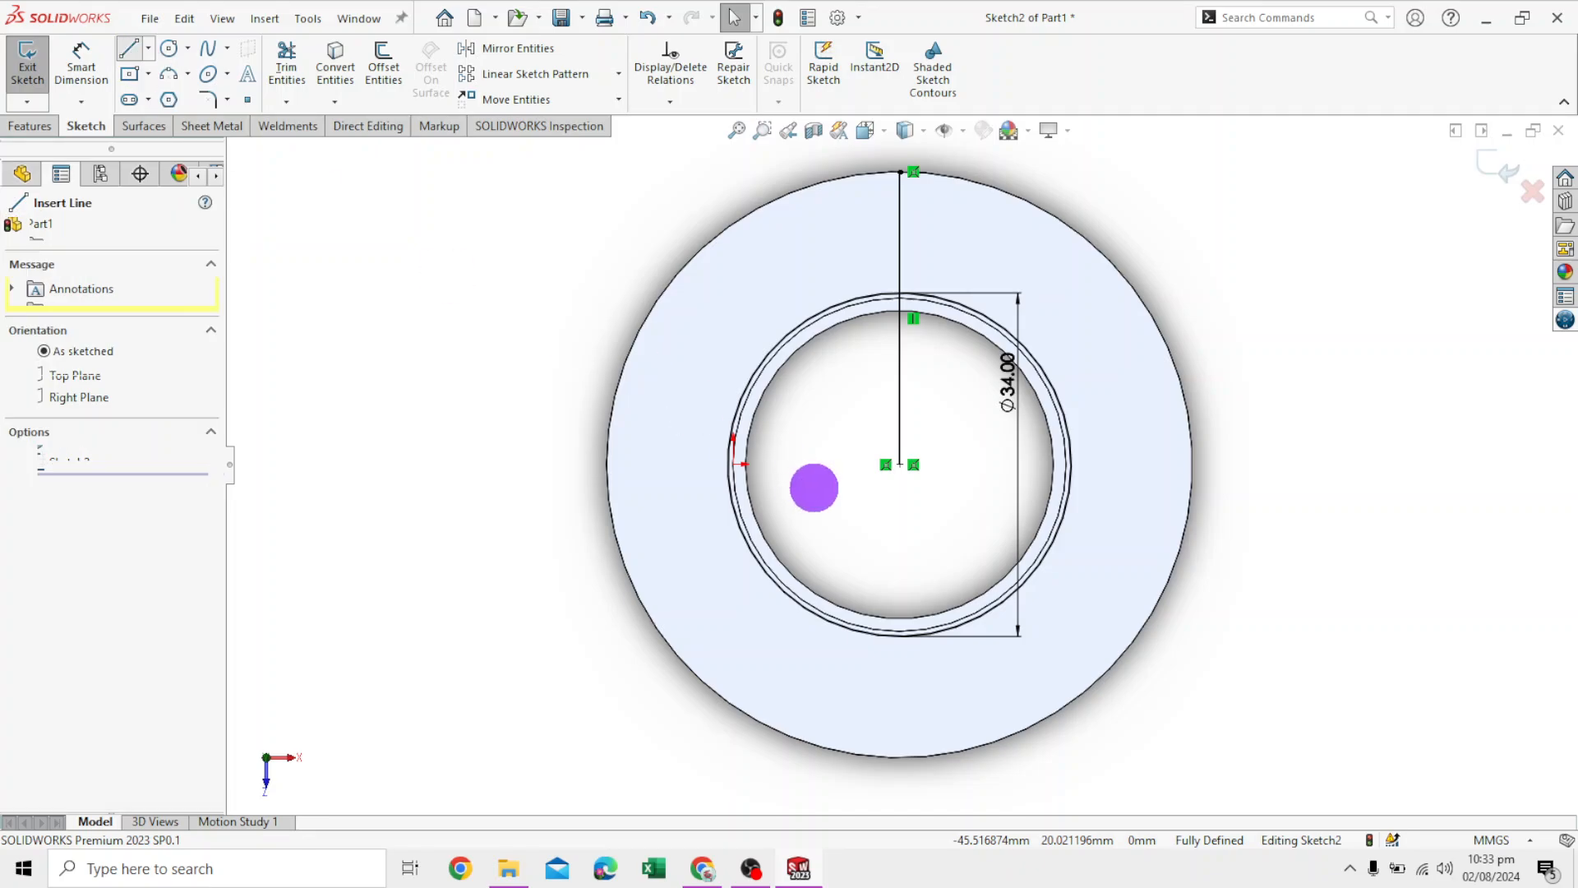
{"action": "left_click", "coordinate": [896, 465]}
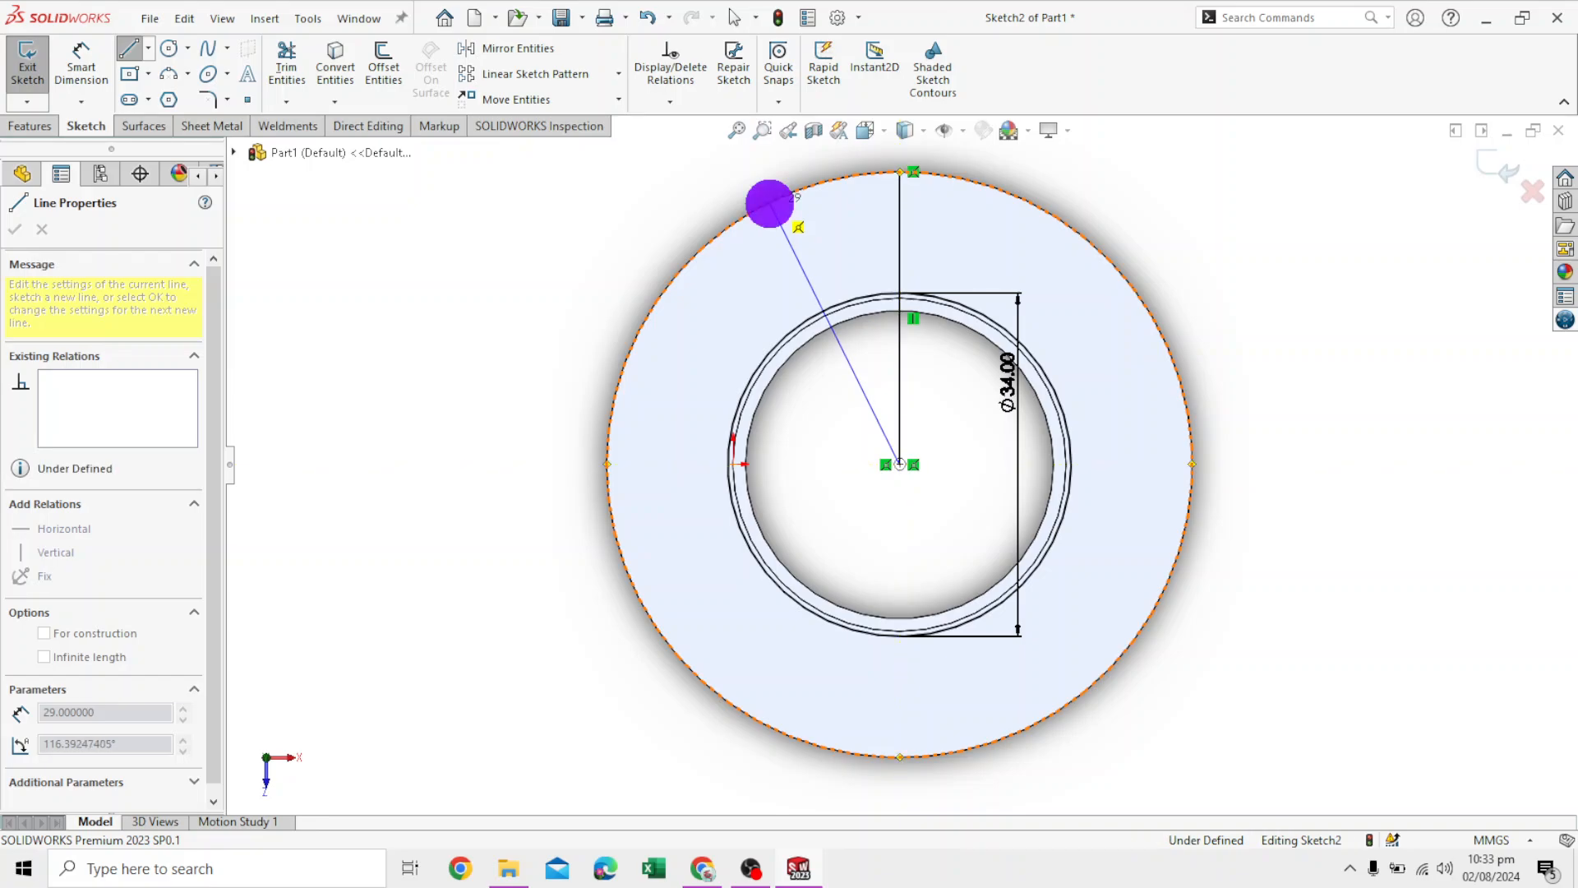
{"action": "left_click", "coordinate": [770, 203]}
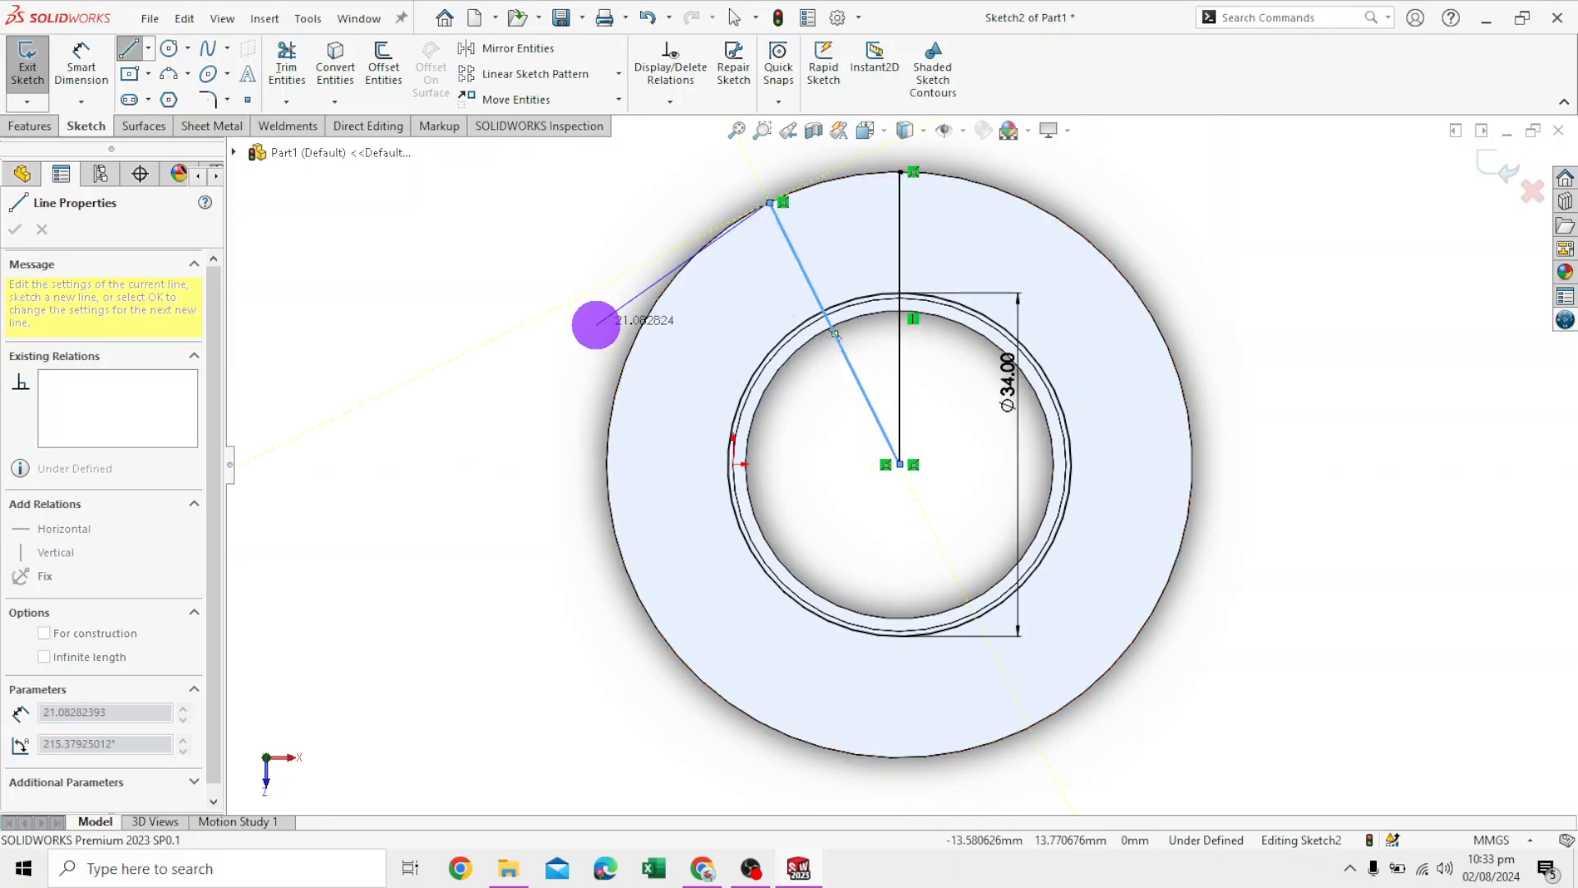
{"action": "key", "text": "Escape"}
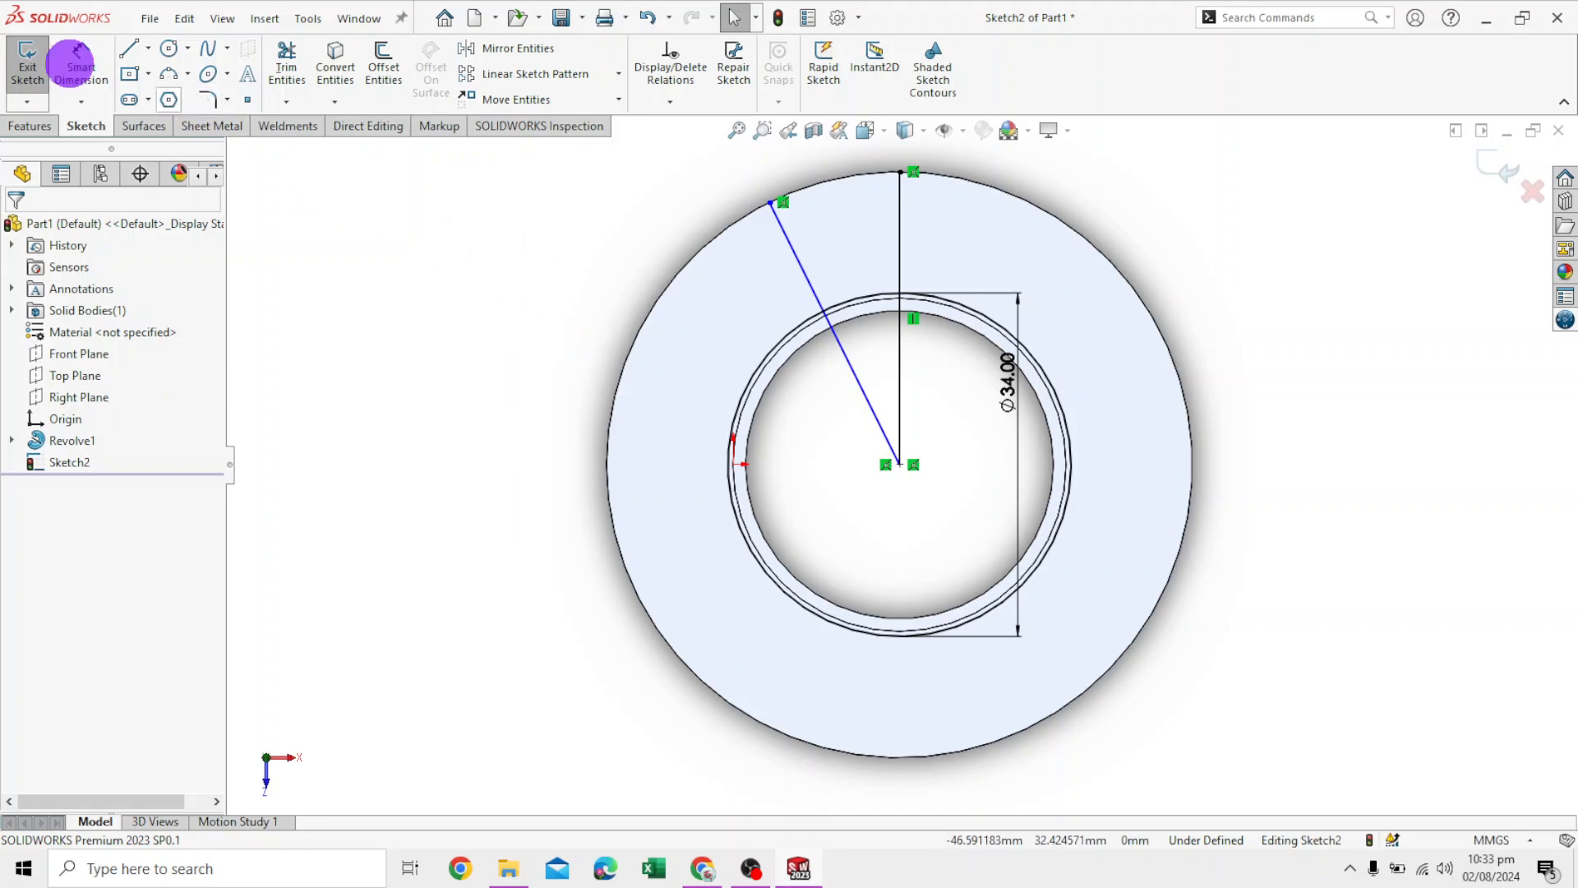
Dimension the angle between the slanted line and the vertical line as 35.3°
{"action": "left_click", "coordinate": [80, 64]}
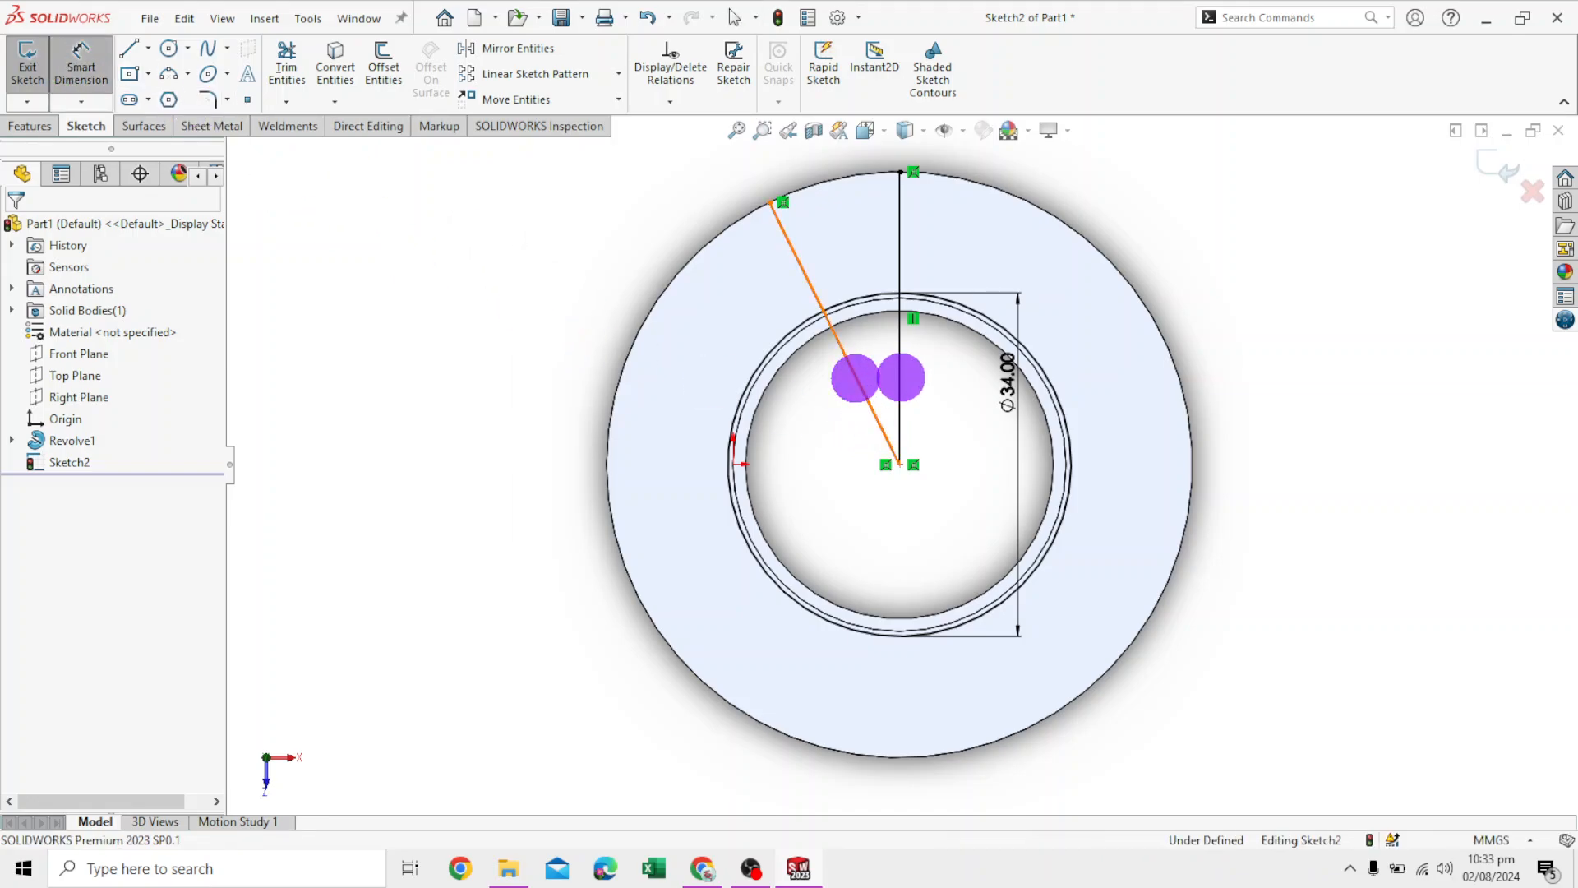
{"action": "left_click", "coordinate": [855, 378]}
{"action": "left_click", "coordinate": [900, 371]}
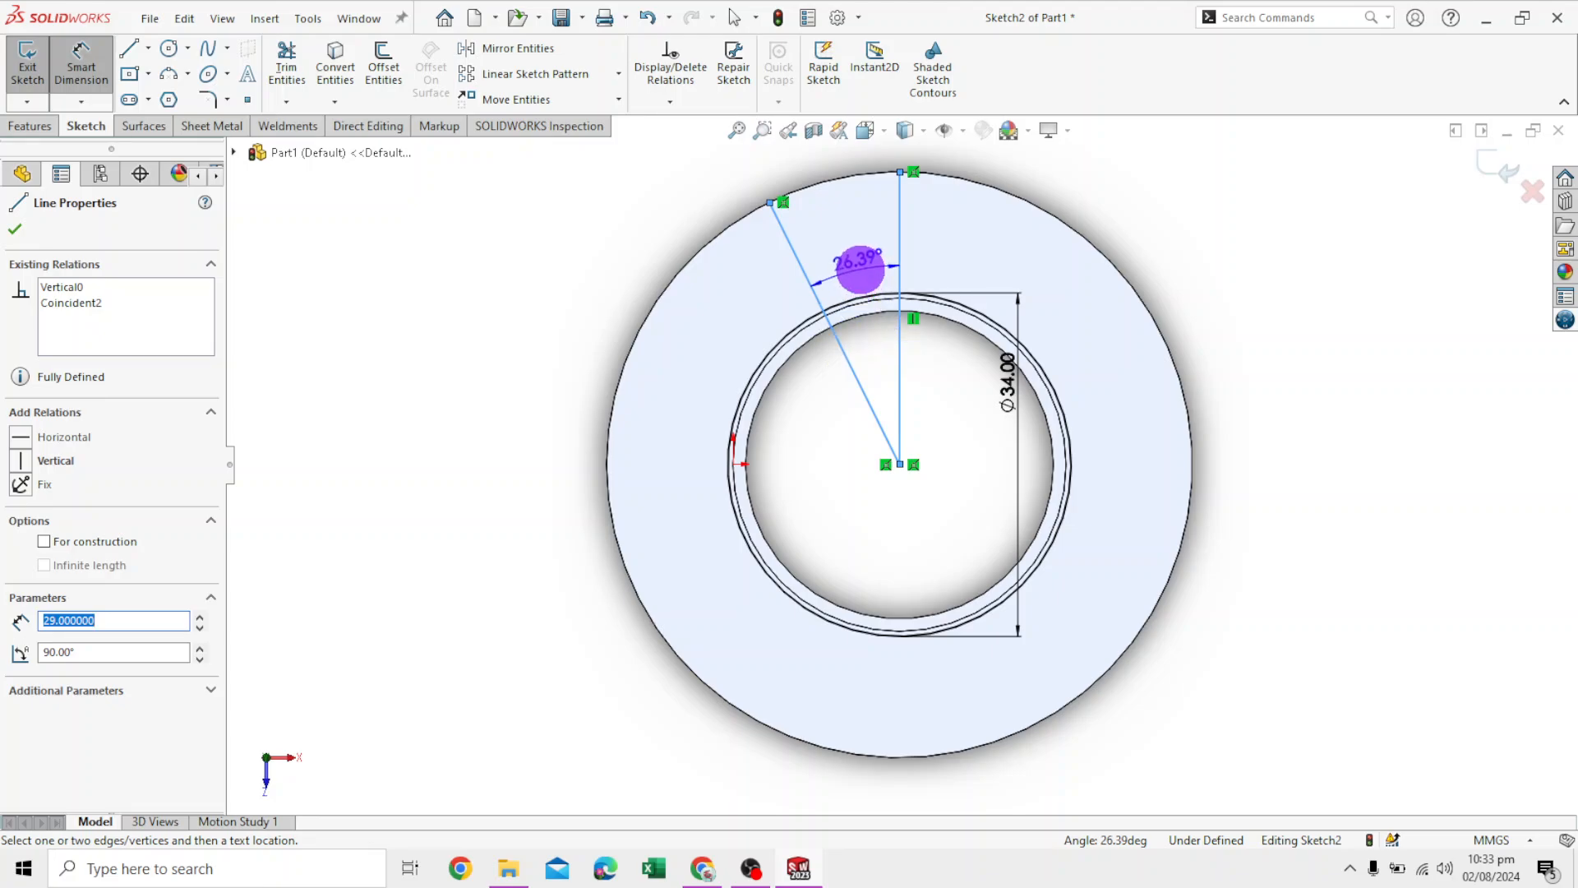
{"action": "left_click", "coordinate": [857, 265]}
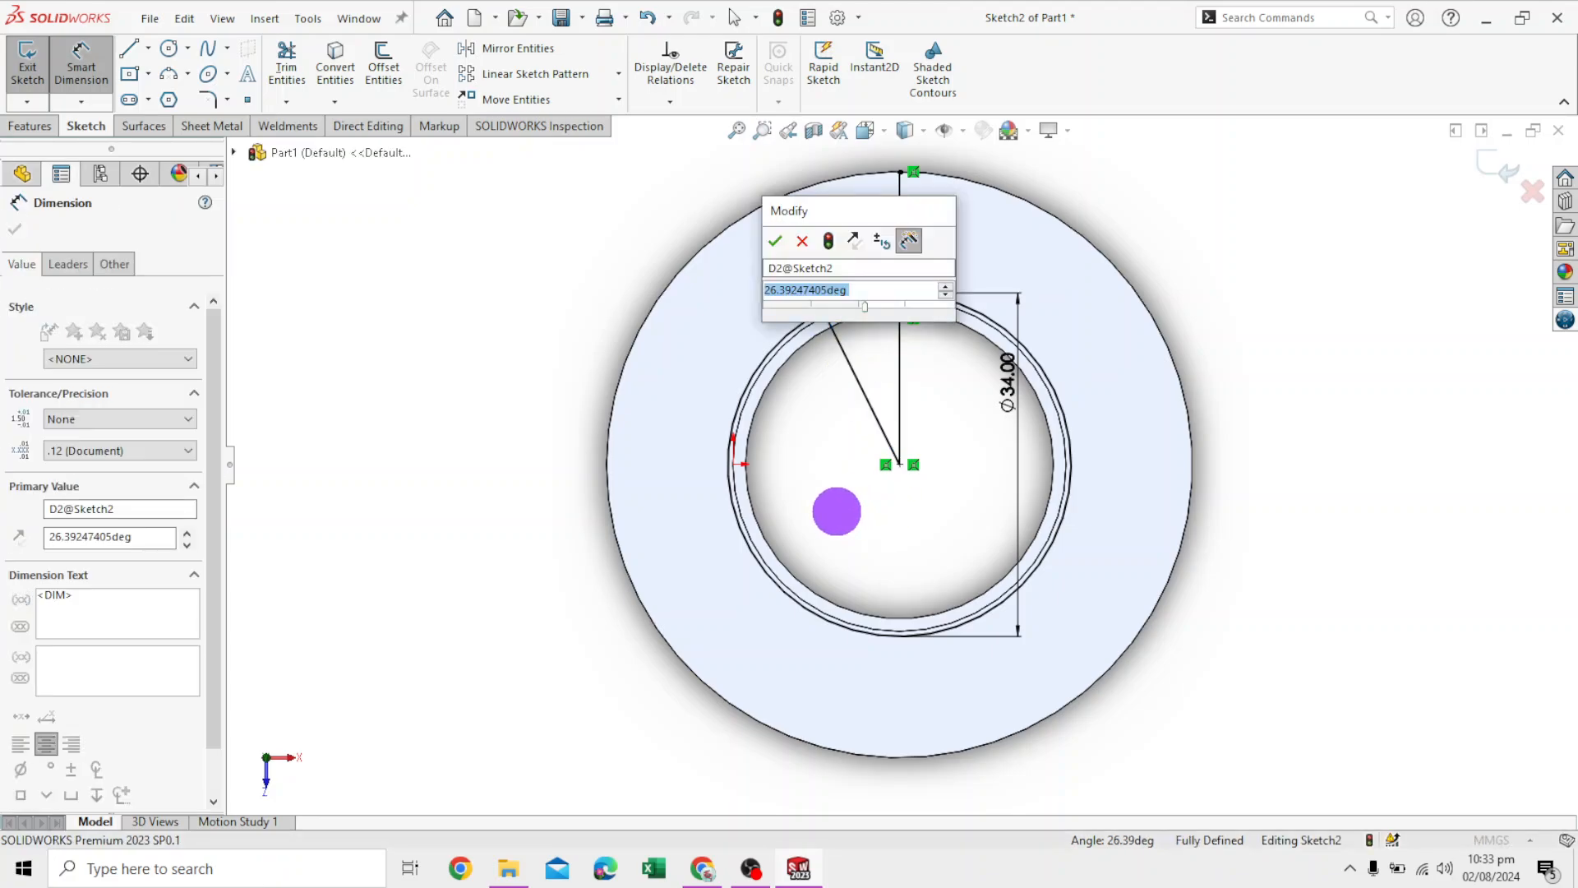
{"action": "type", "text": "7"}
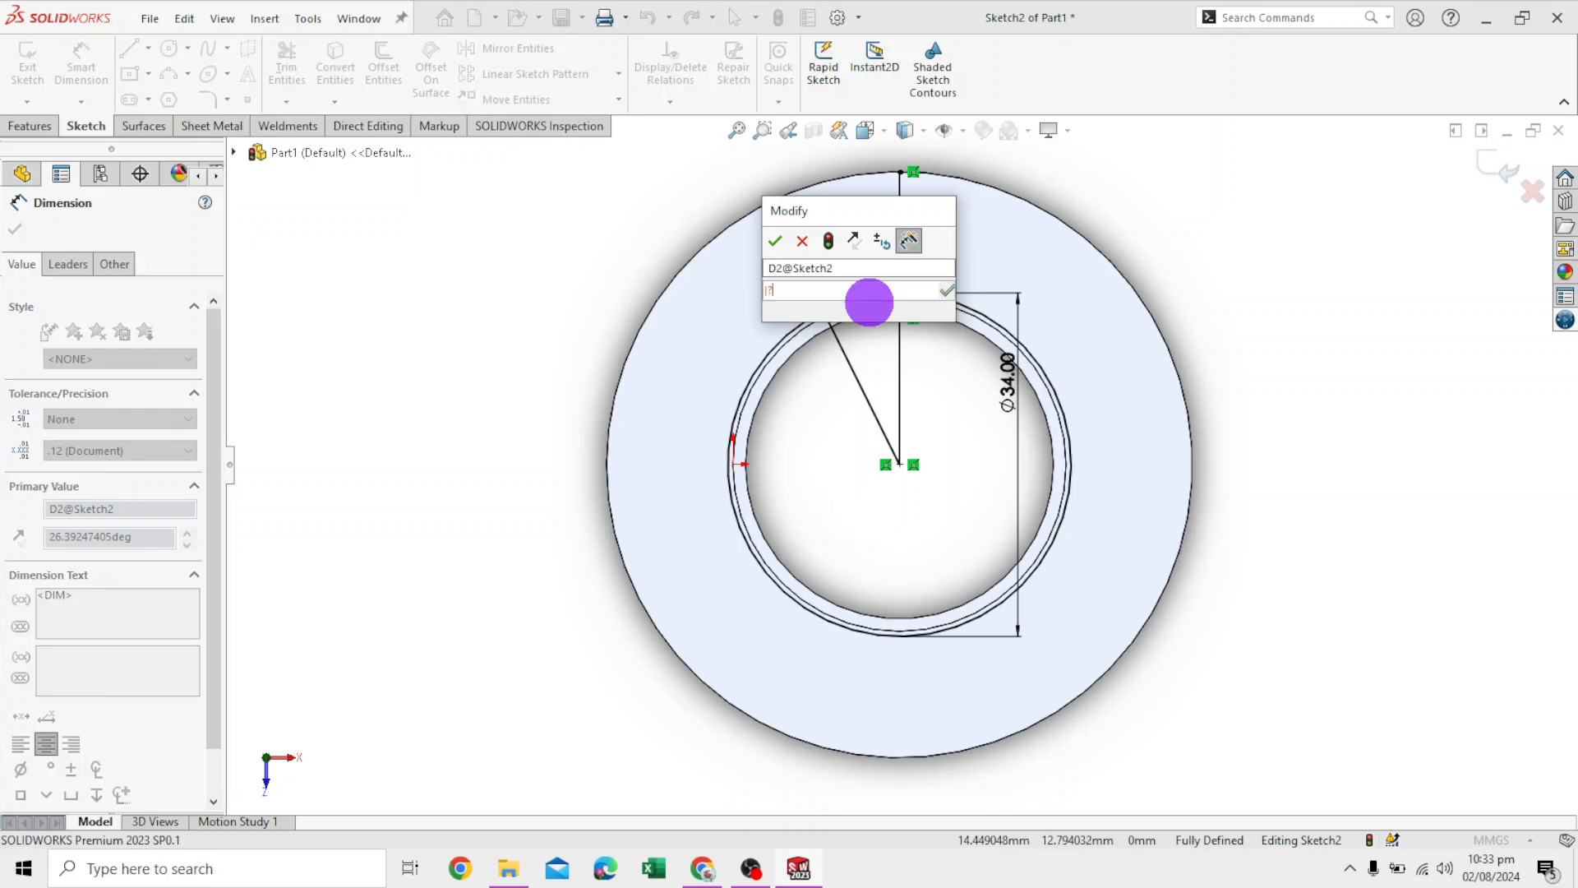
{"action": "type", "text": "="}
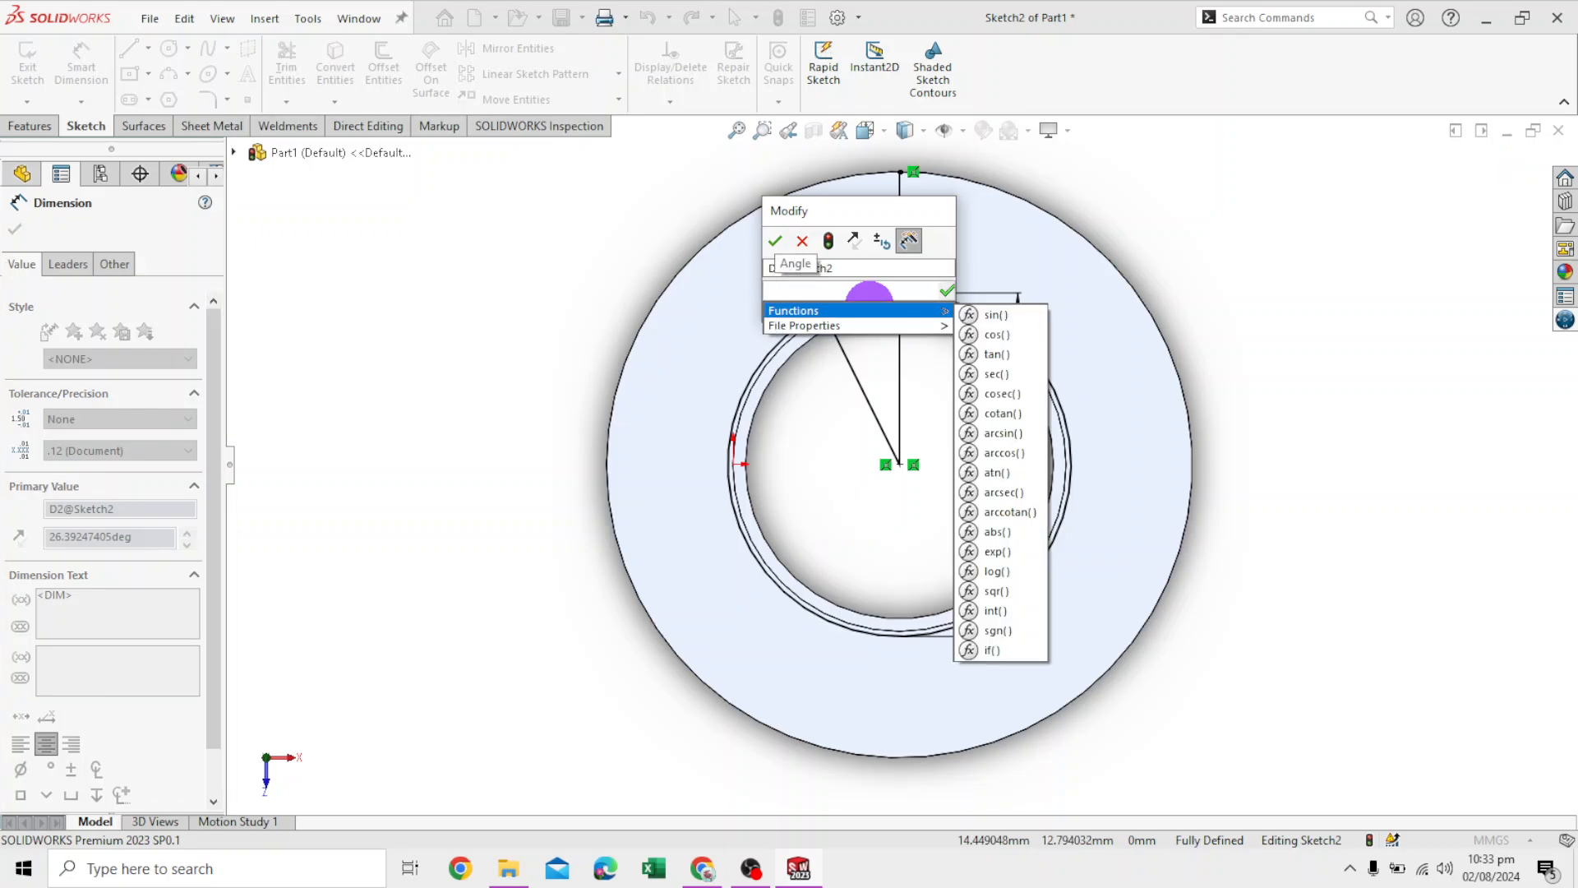
{"action": "type", "text": "35"}
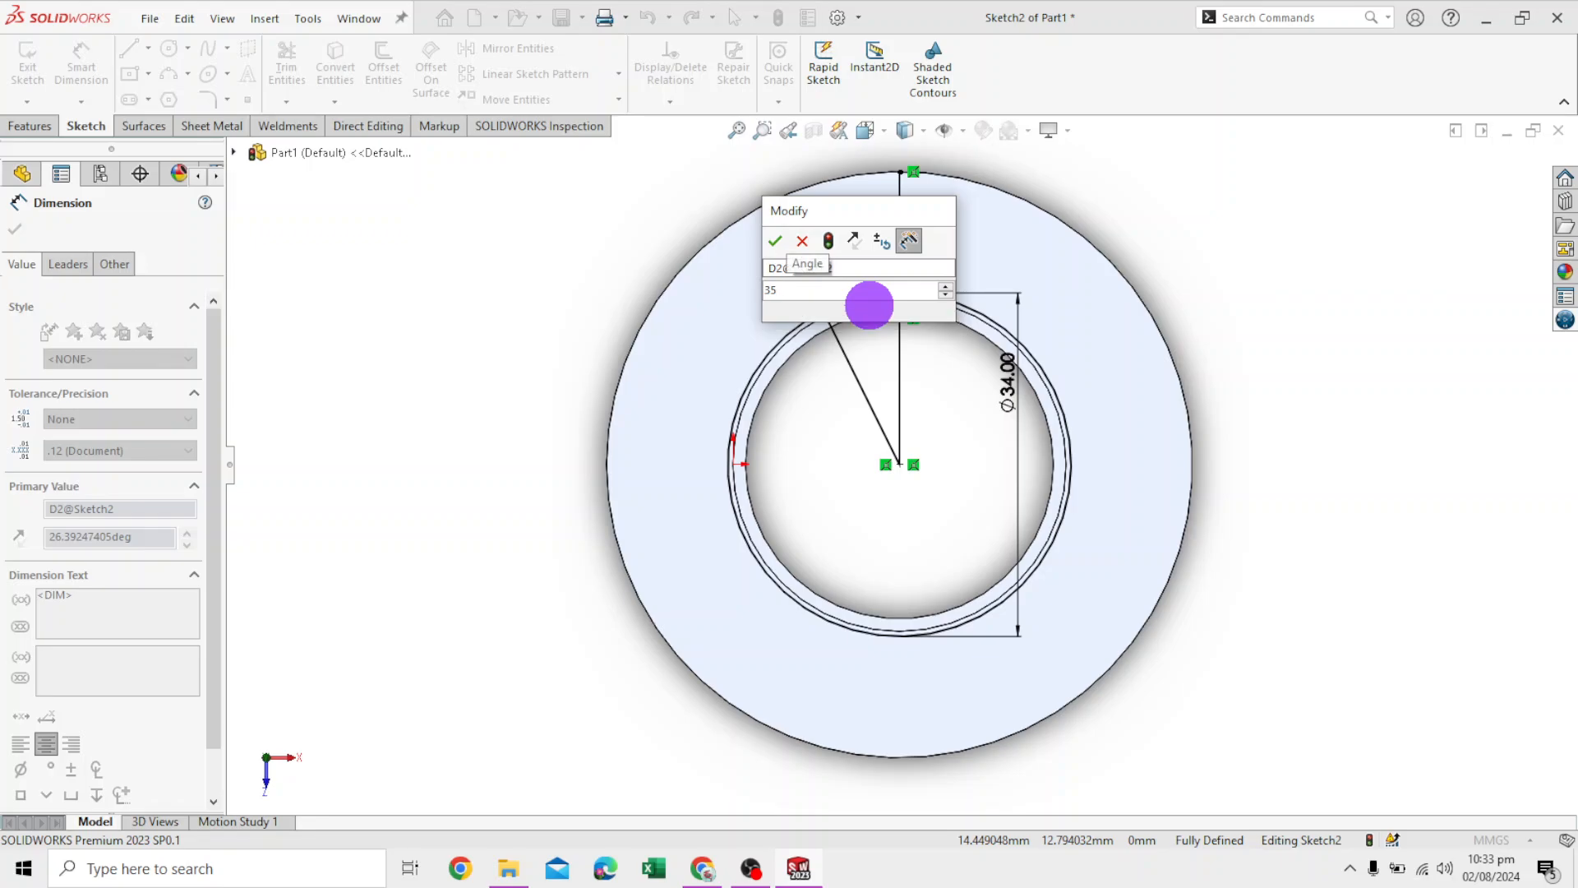
{"action": "type", "text": ".3"}
{"action": "key", "text": "Return"}
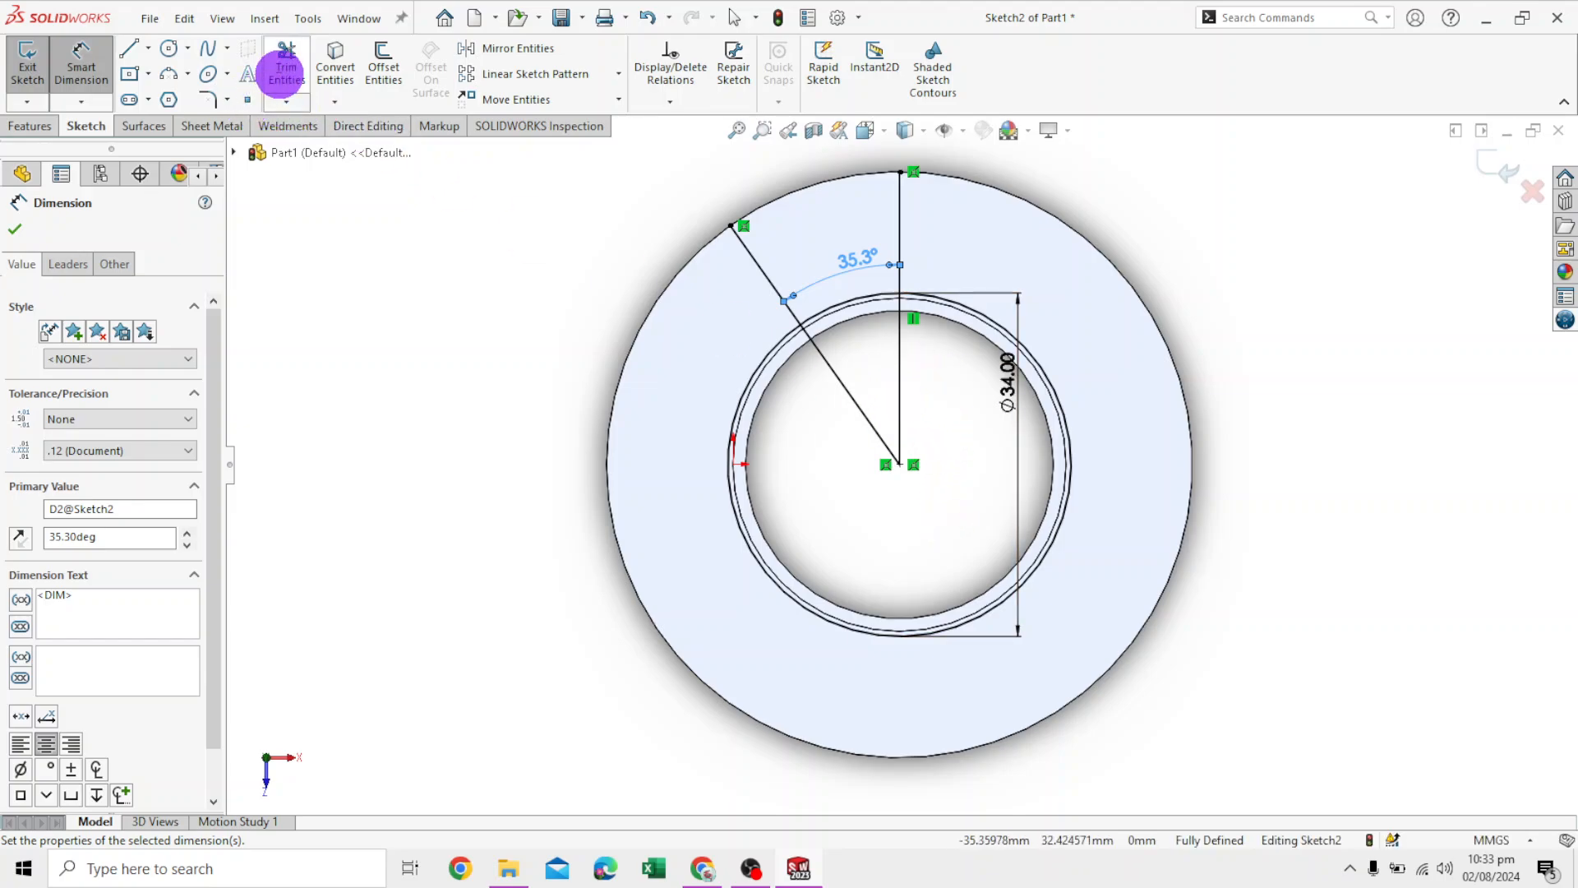
Trim away the radial lines inside the 34 mm circle and the circle itself outside the arc between the two lines
{"action": "left_click", "coordinate": [285, 72]}
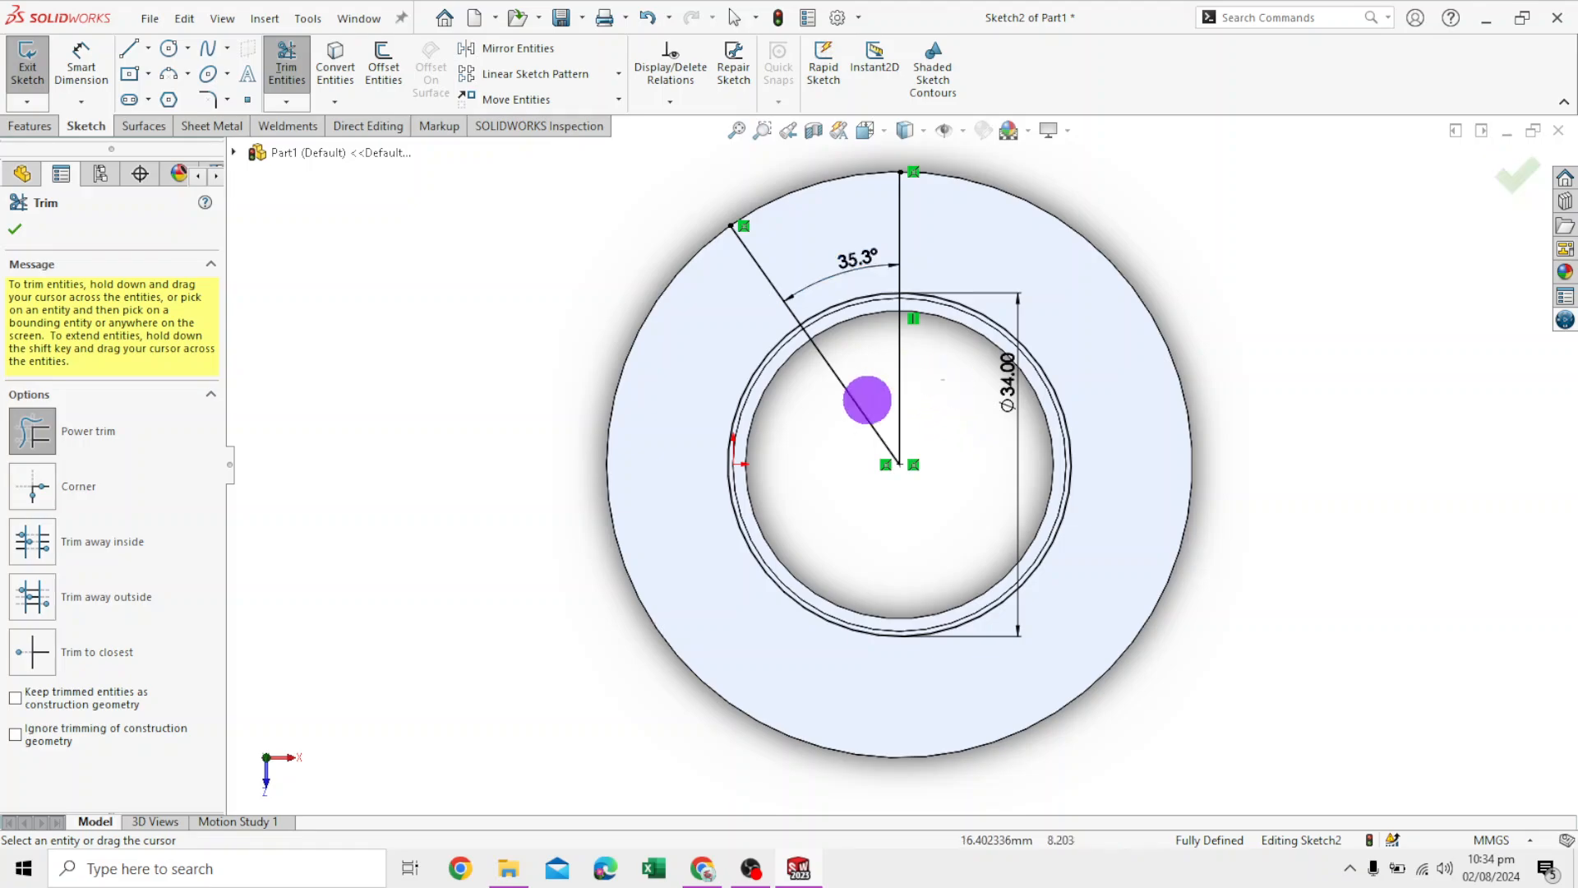
{"action": "left_click_drag", "start_coordinate": [863, 397], "coordinate": [840, 468]}
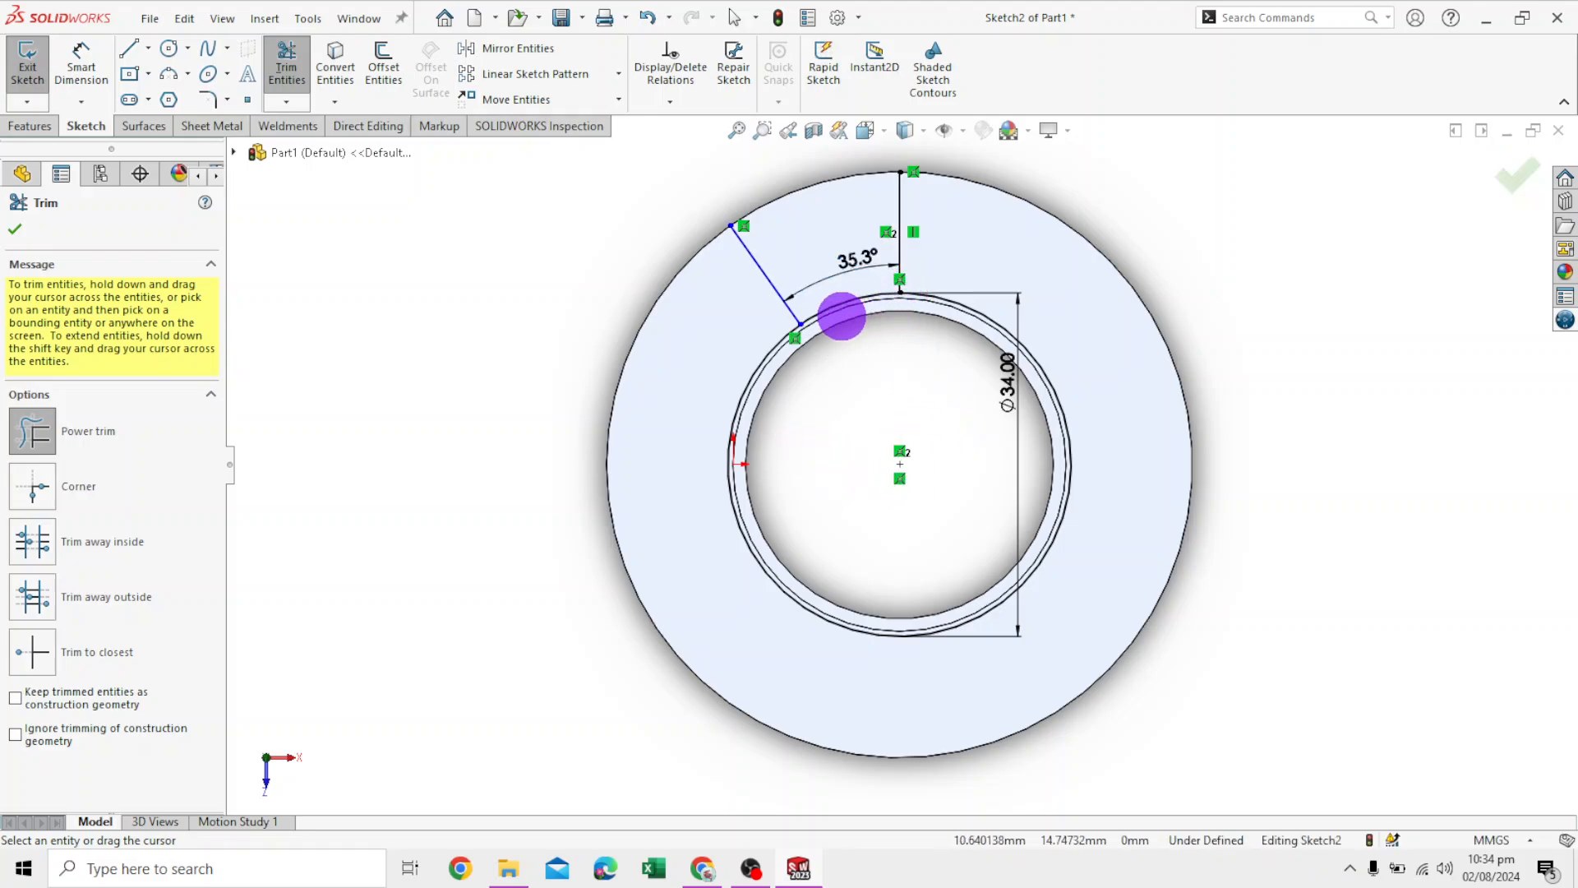
{"action": "mouse_move", "coordinate": [1042, 300]}
{"action": "left_mouse_down"}
{"action": "mouse_move", "coordinate": [1043, 415]}
{"action": "mouse_move", "coordinate": [1102, 535]}
{"action": "mouse_move", "coordinate": [817, 651]}
{"action": "mouse_move", "coordinate": [744, 569]}
{"action": "left_mouse_up"}
{"action": "mouse_move", "coordinate": [779, 496]}
{"action": "left_mouse_down"}
{"action": "mouse_move", "coordinate": [768, 430]}
{"action": "mouse_move", "coordinate": [974, 509]}
{"action": "left_mouse_up"}
{"action": "mouse_move", "coordinate": [1105, 407]}
{"action": "left_mouse_down"}
{"action": "mouse_move", "coordinate": [1063, 562]}
{"action": "mouse_move", "coordinate": [1040, 567]}
{"action": "mouse_move", "coordinate": [1014, 334]}
{"action": "mouse_move", "coordinate": [978, 448]}
{"action": "left_mouse_up"}
{"action": "mouse_move", "coordinate": [1039, 252]}
{"action": "left_mouse_down"}
{"action": "mouse_move", "coordinate": [997, 733]}
{"action": "mouse_move", "coordinate": [1016, 394]}
{"action": "left_mouse_up"}
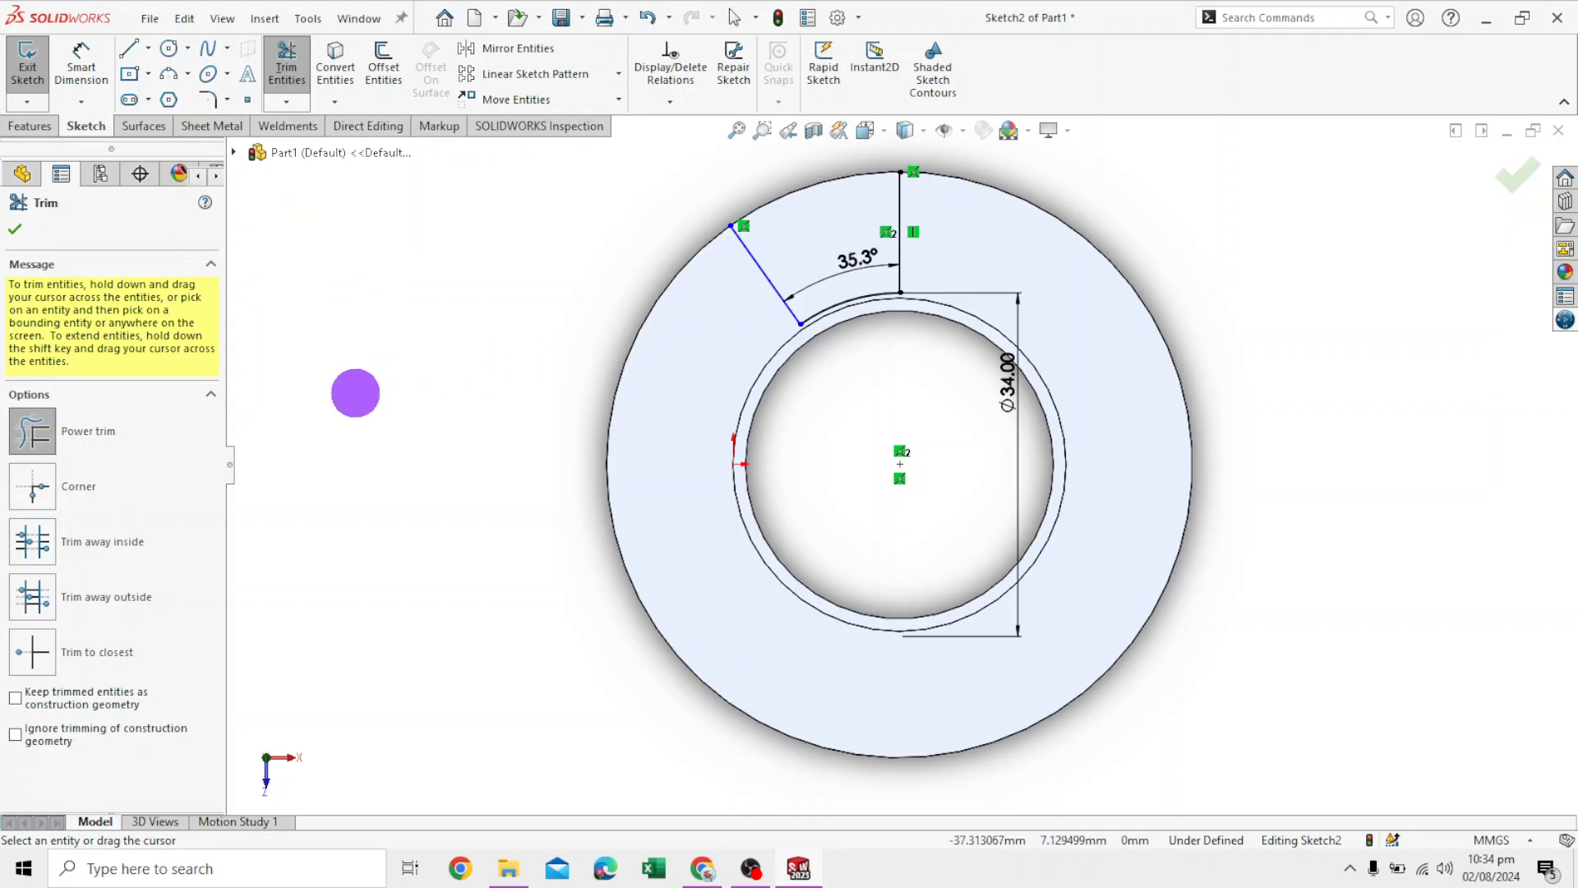
{"action": "key", "text": "Escape"}
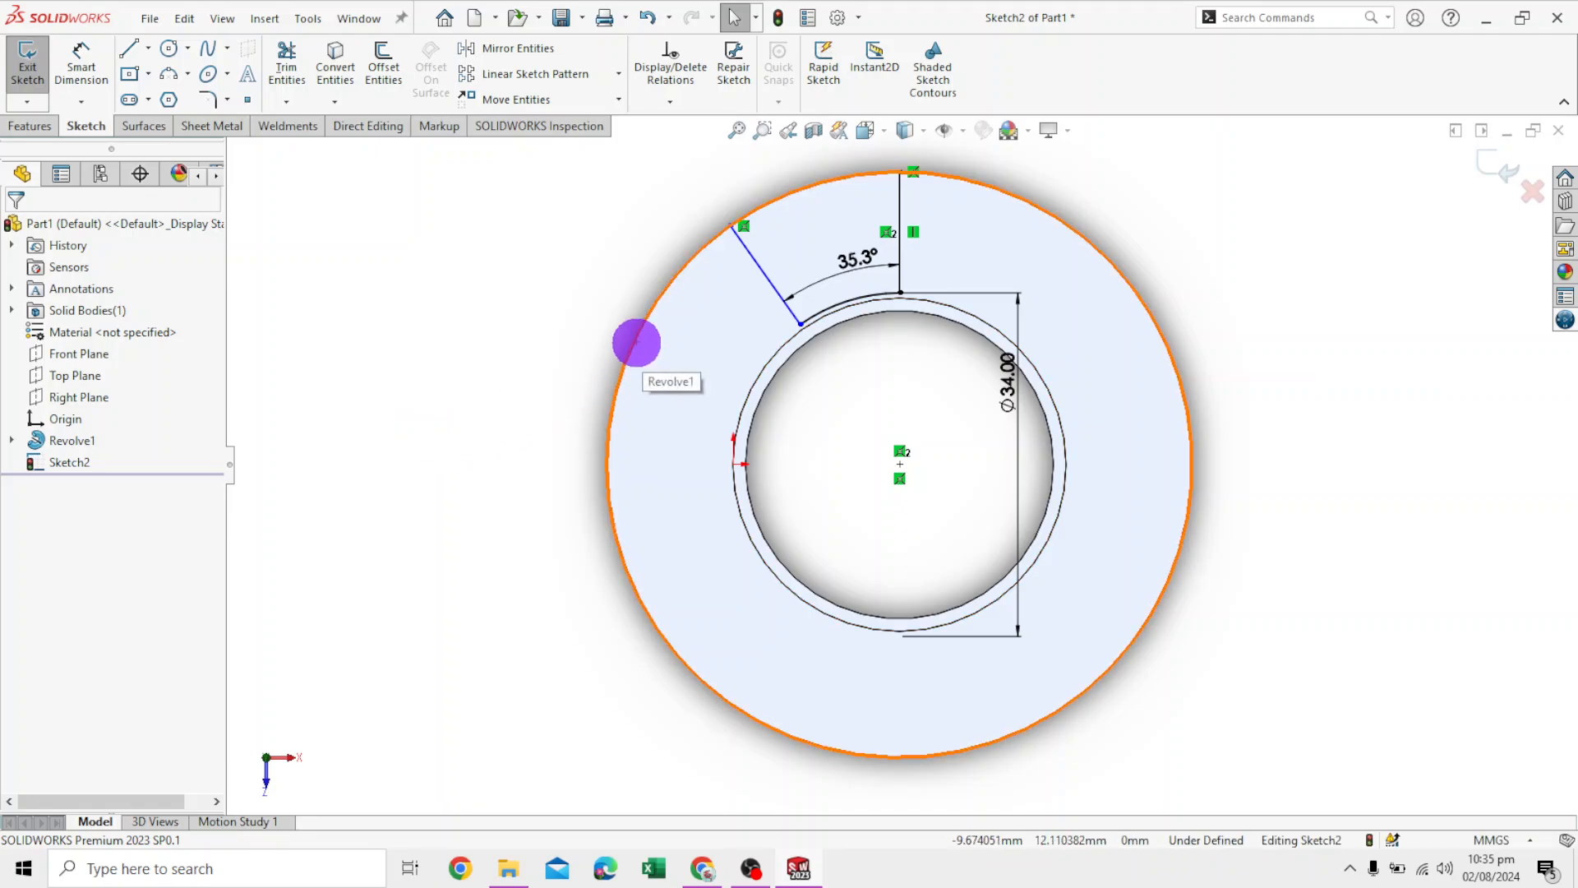
Convert the ring's outer edge into the sketch and trim it to the arc that closes the sector between the radial lines
{"action": "left_click", "coordinate": [637, 341]}
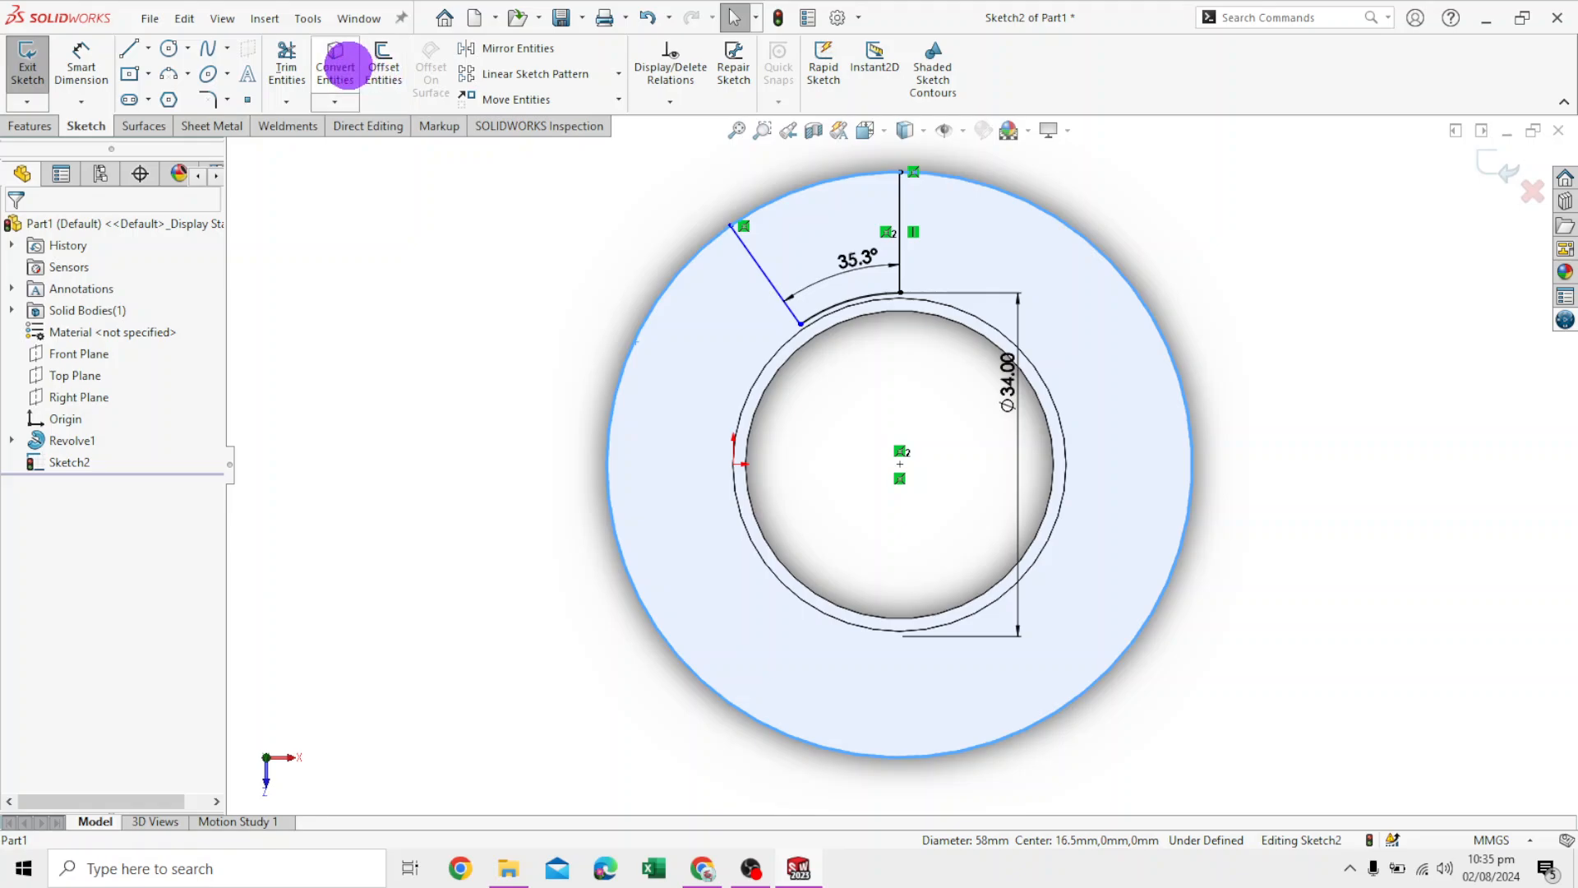
{"action": "left_click", "coordinate": [349, 66]}
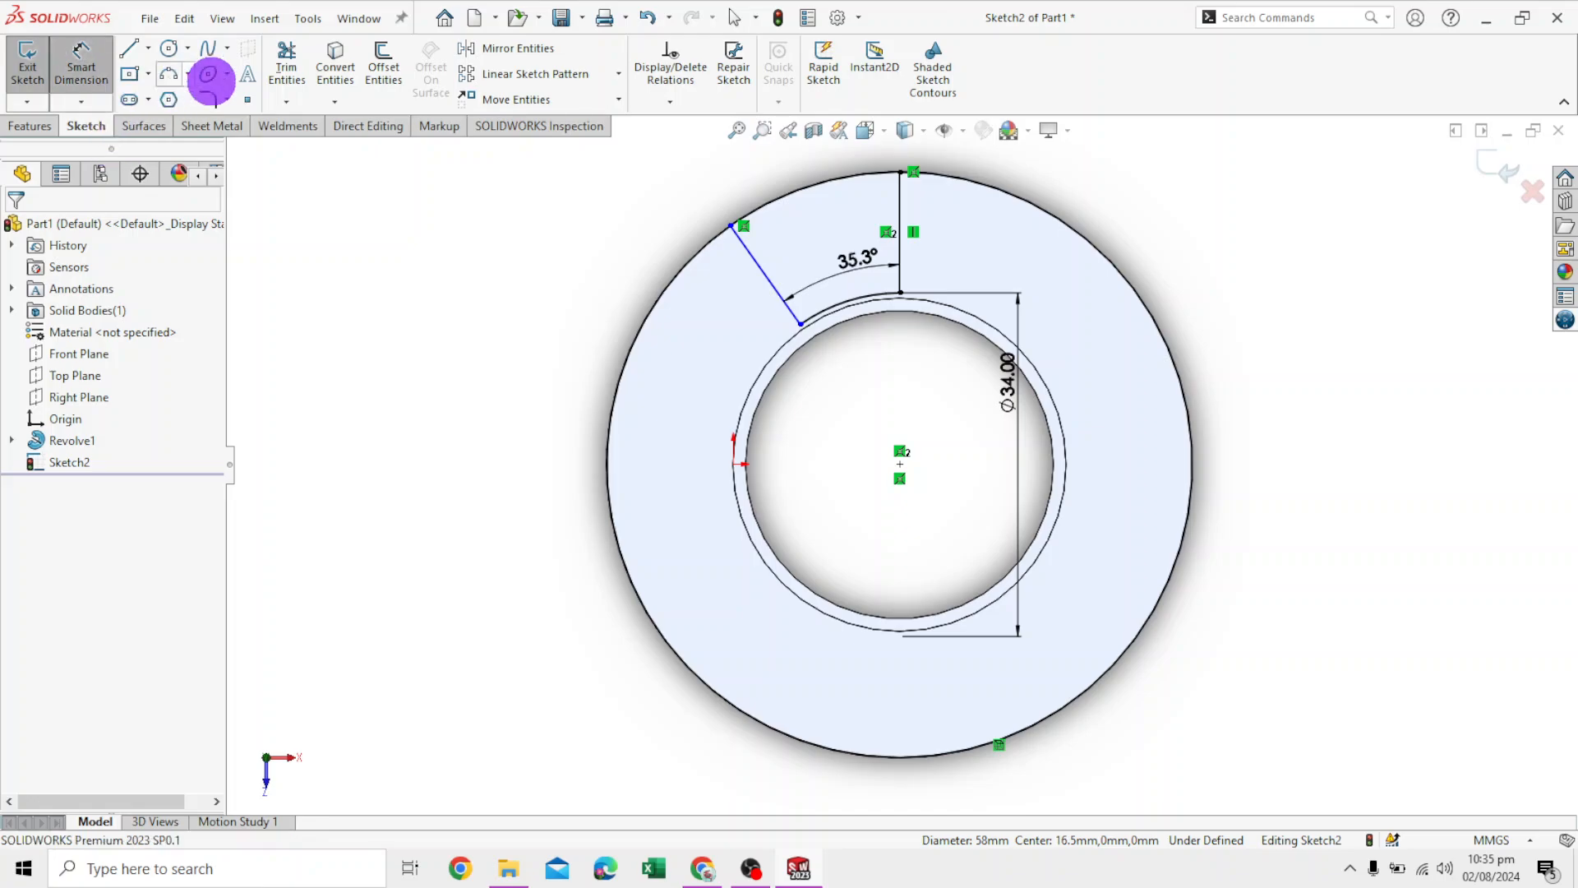
{"action": "left_click", "coordinate": [286, 62]}
{"action": "left_click_drag", "start_coordinate": [551, 303], "coordinate": [661, 380]}
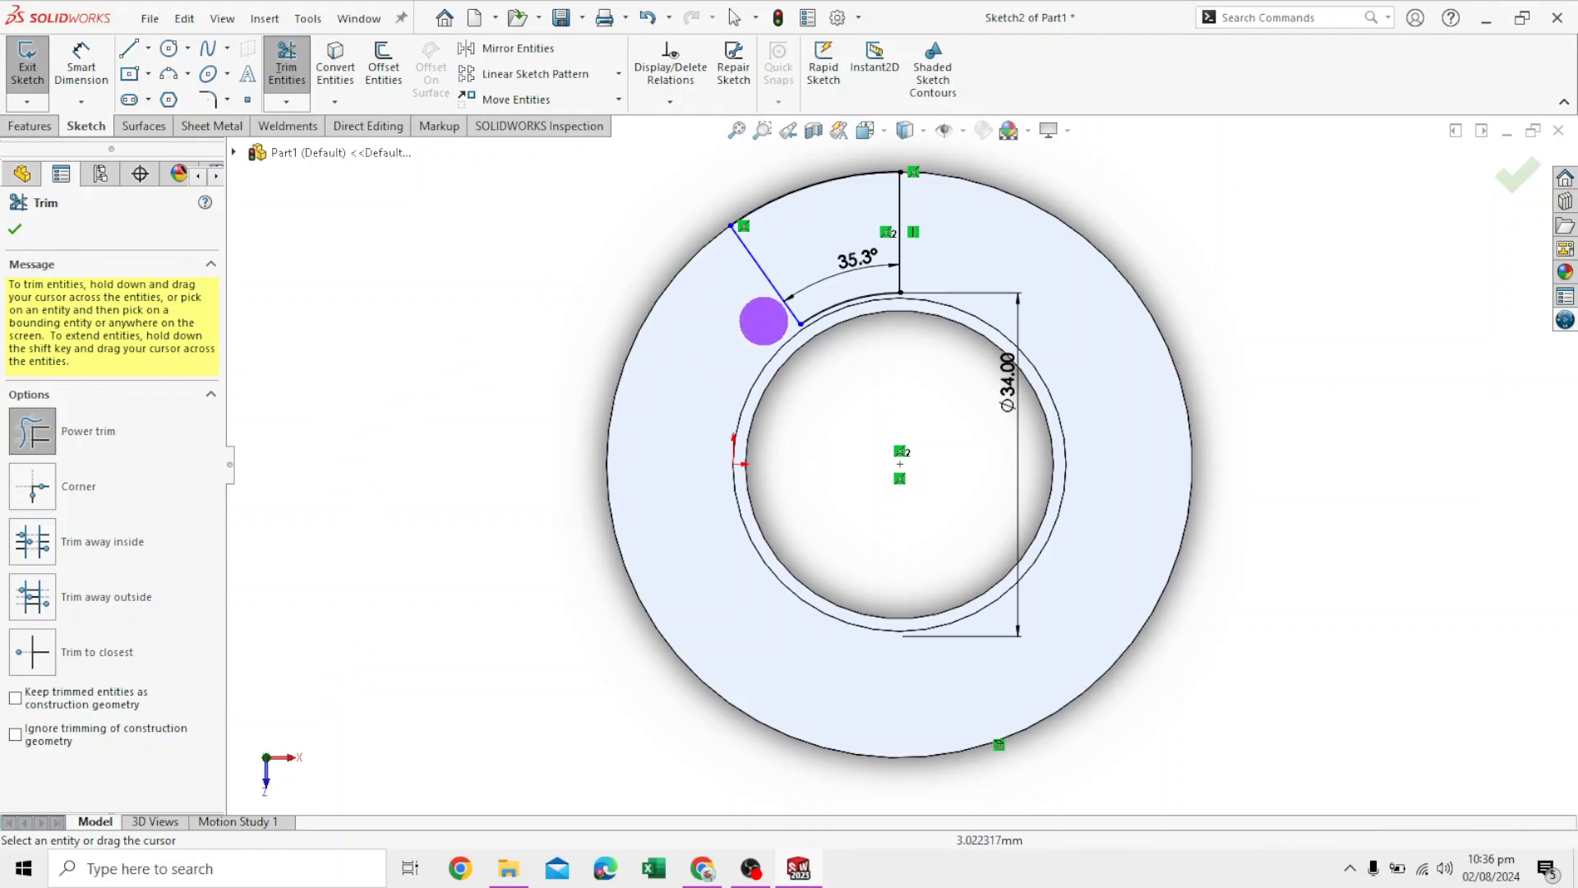
{"action": "scroll", "coordinate": [824, 194], "scroll_direction": "down", "scroll_amount": 3}
{"action": "scroll", "coordinate": [895, 197], "scroll_direction": "down", "scroll_amount": 3}
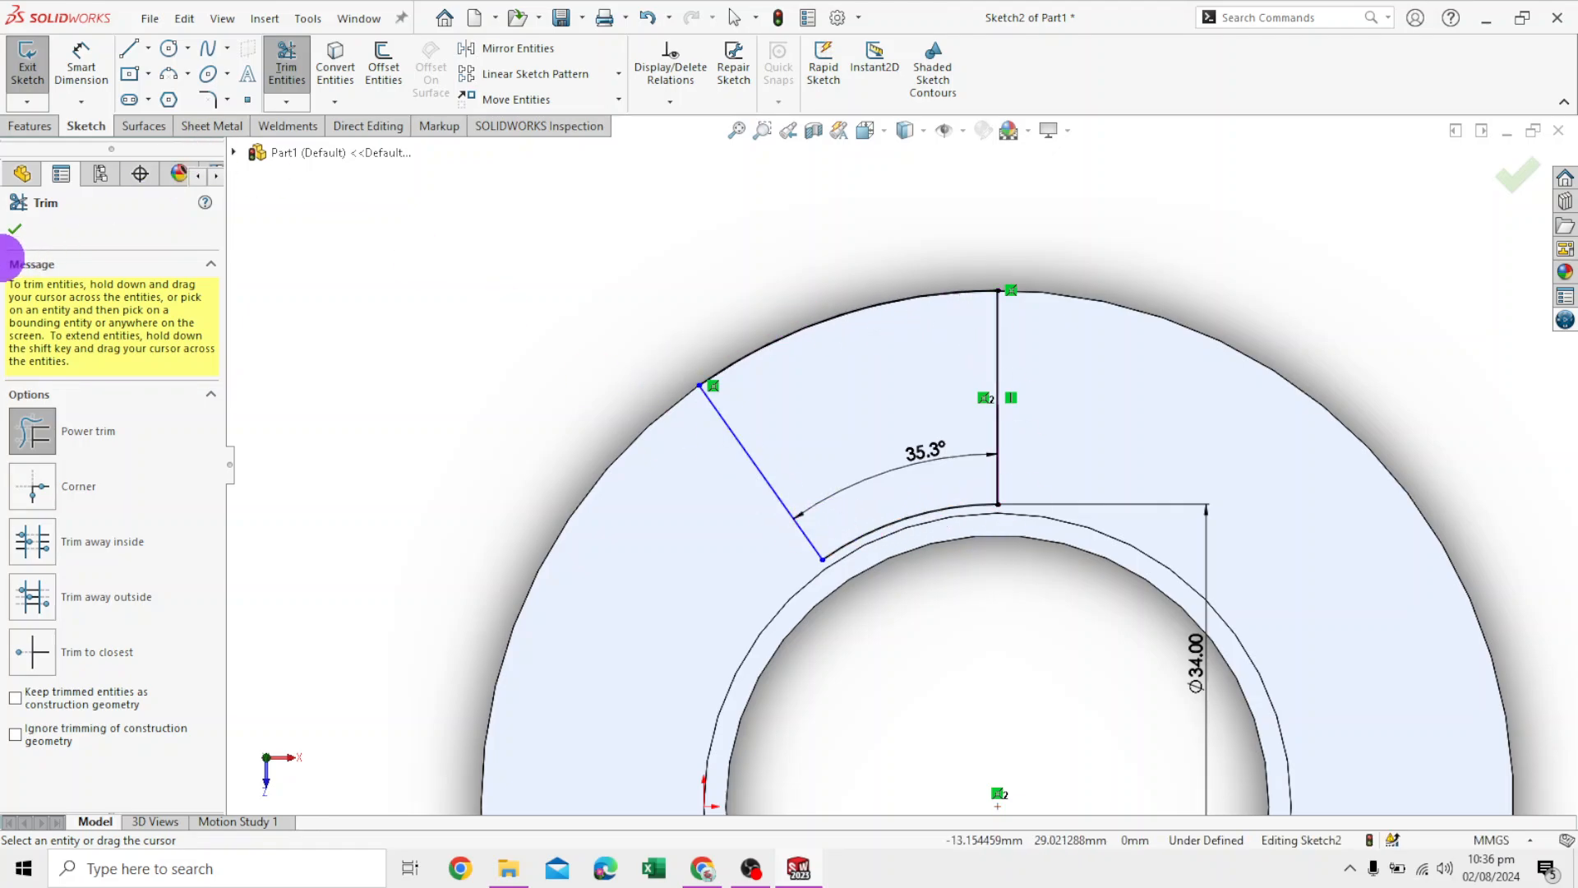
{"action": "left_click", "coordinate": [15, 228]}
Extrude the closed sector 13 mm upward from the ring's top face, merged with the ring
{"action": "left_click", "coordinate": [30, 125]}
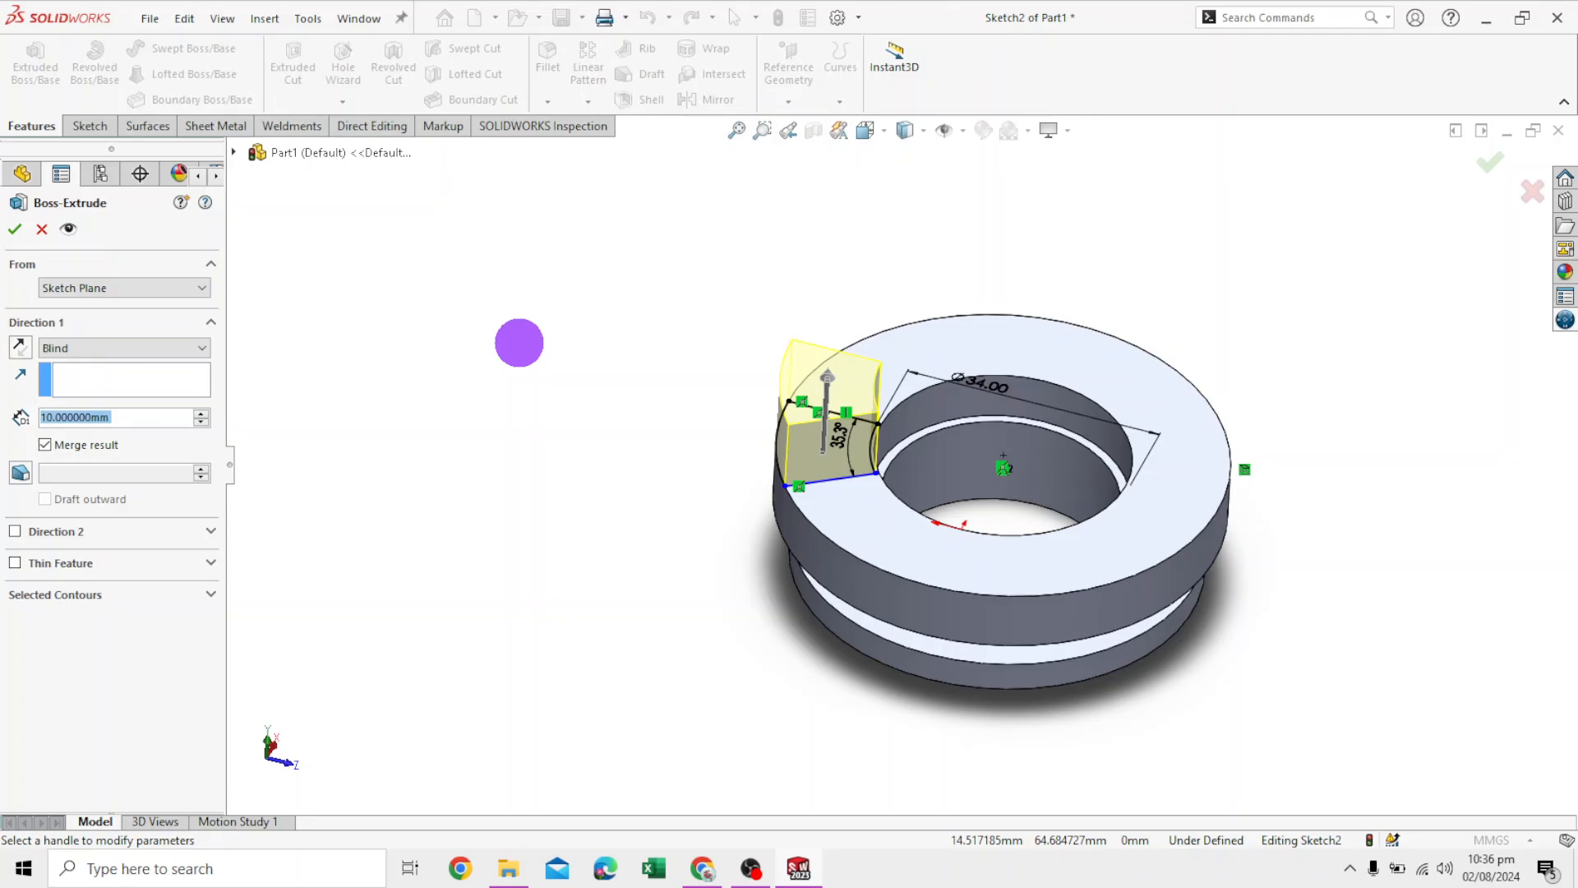
{"action": "key", "text": "Return"}
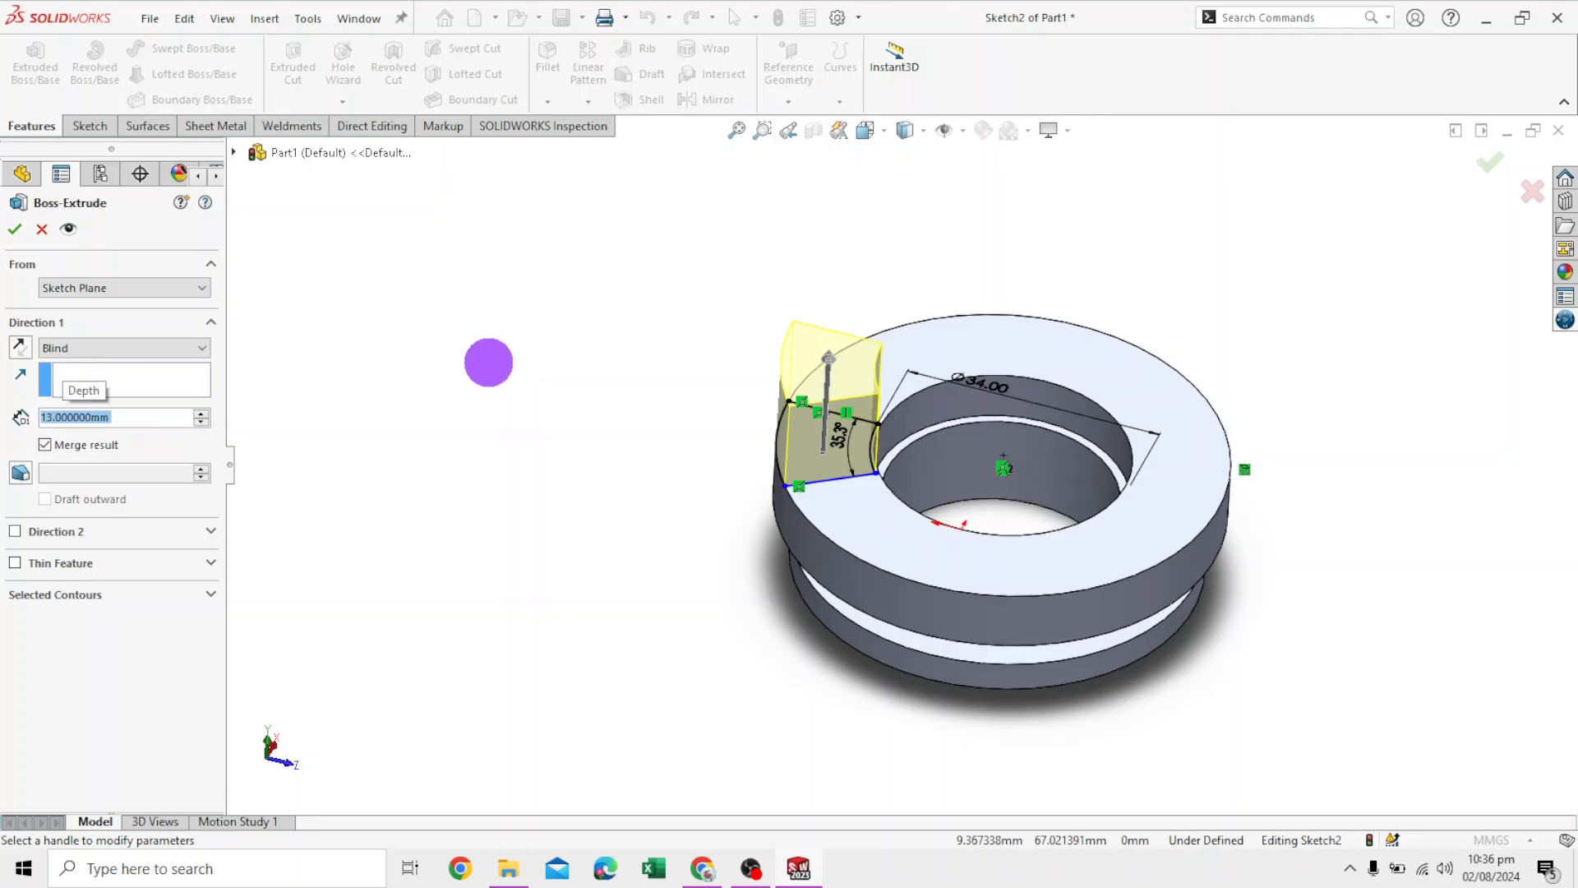
{"action": "left_click", "coordinate": [15, 228]}
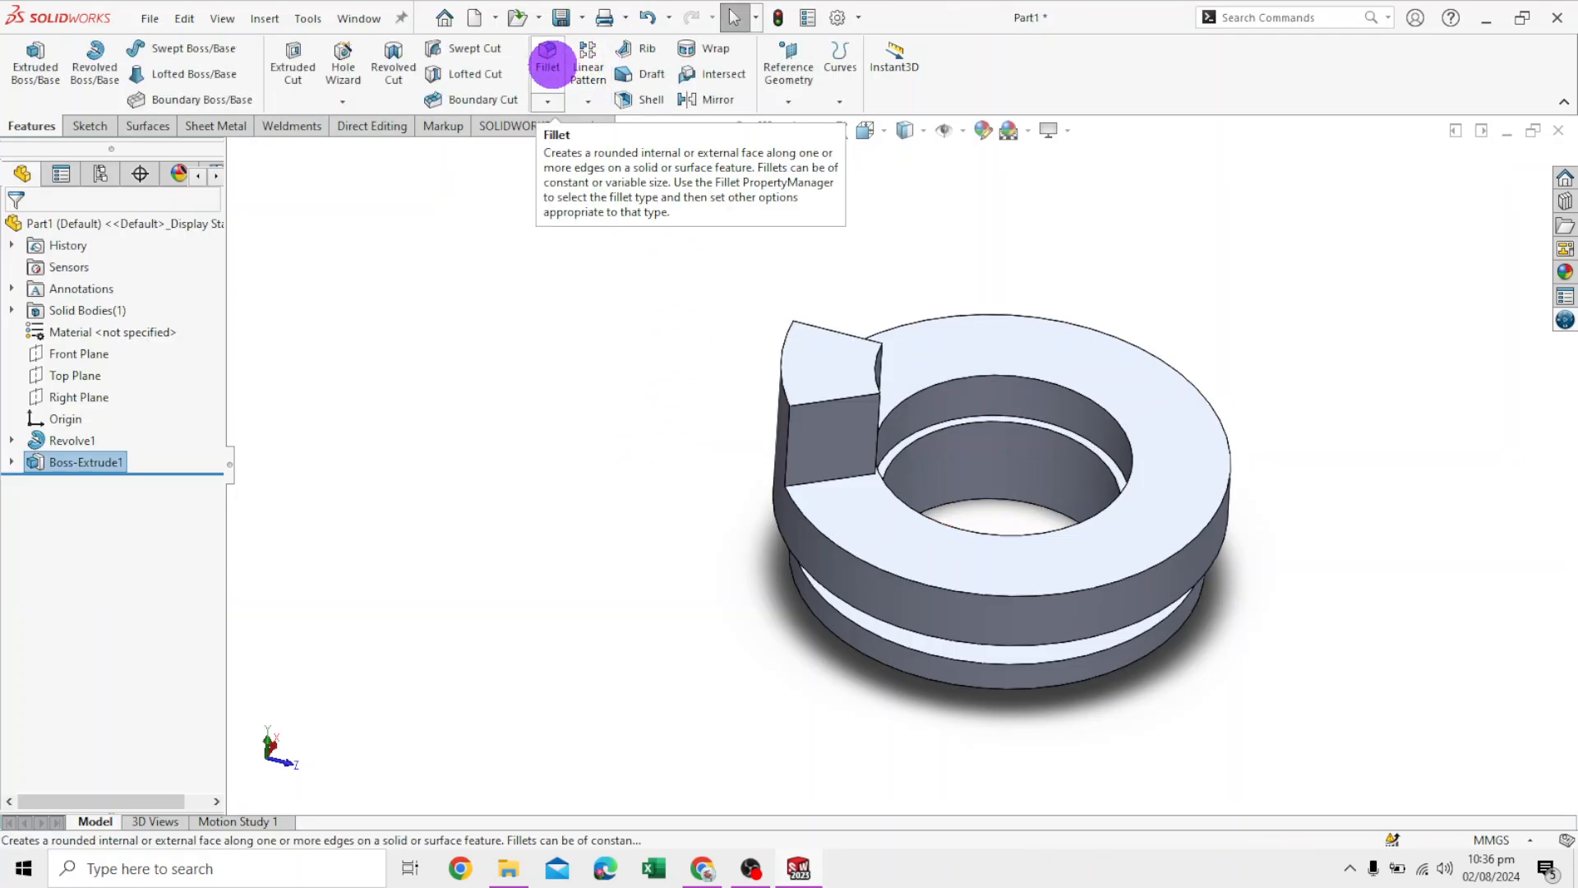
Round the raised block's two radial top edges with 2 mm radius, each as a separate fillet feature
{"action": "left_click", "coordinate": [552, 65]}
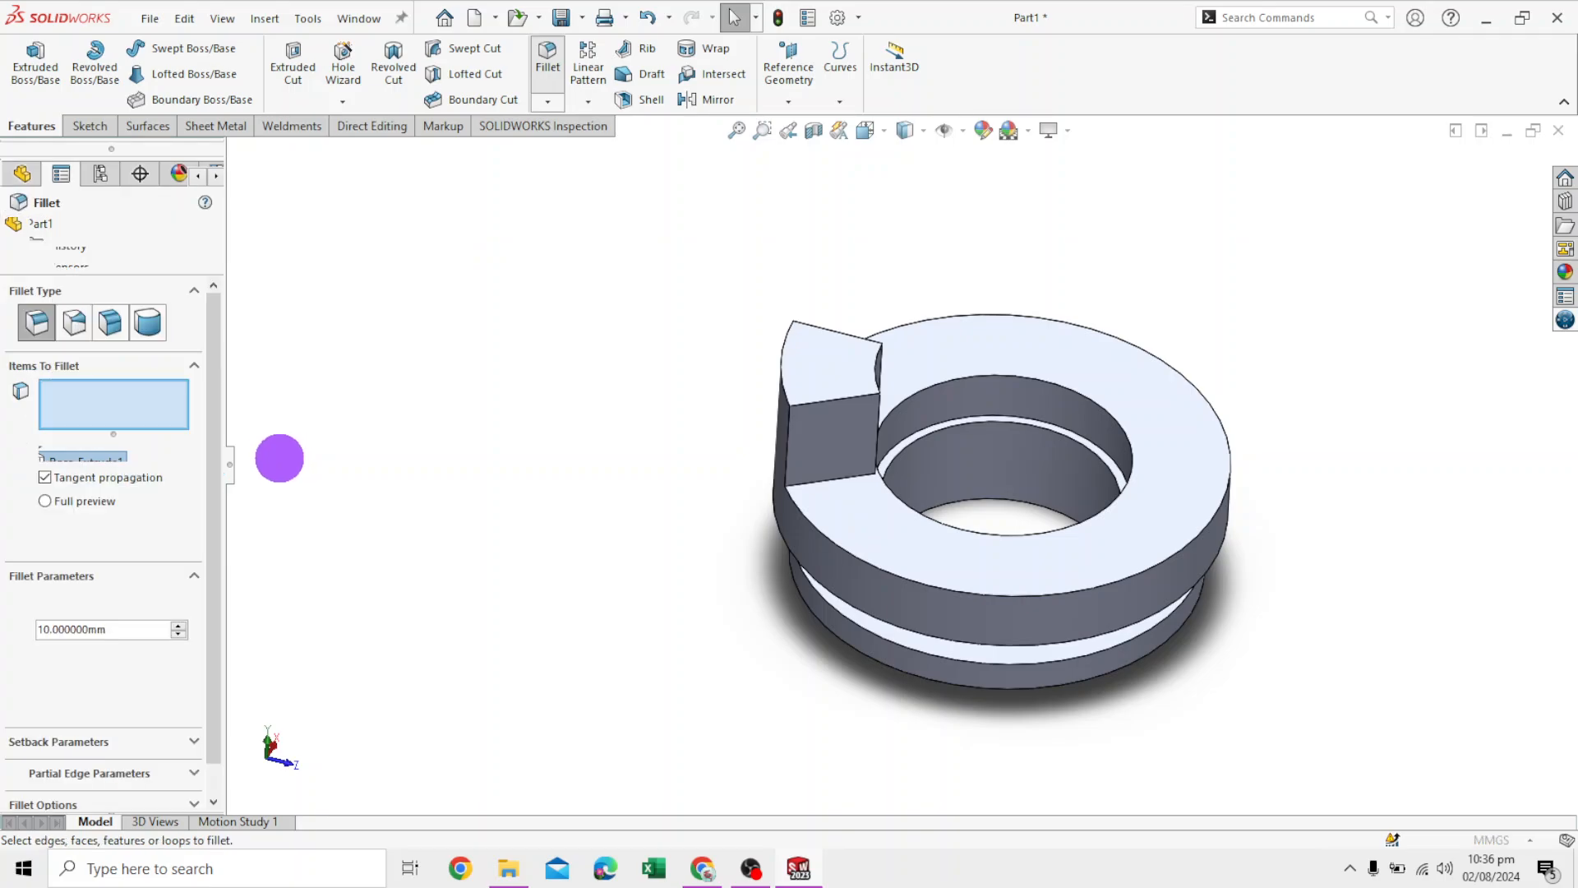
{"action": "type", "text": "2"}
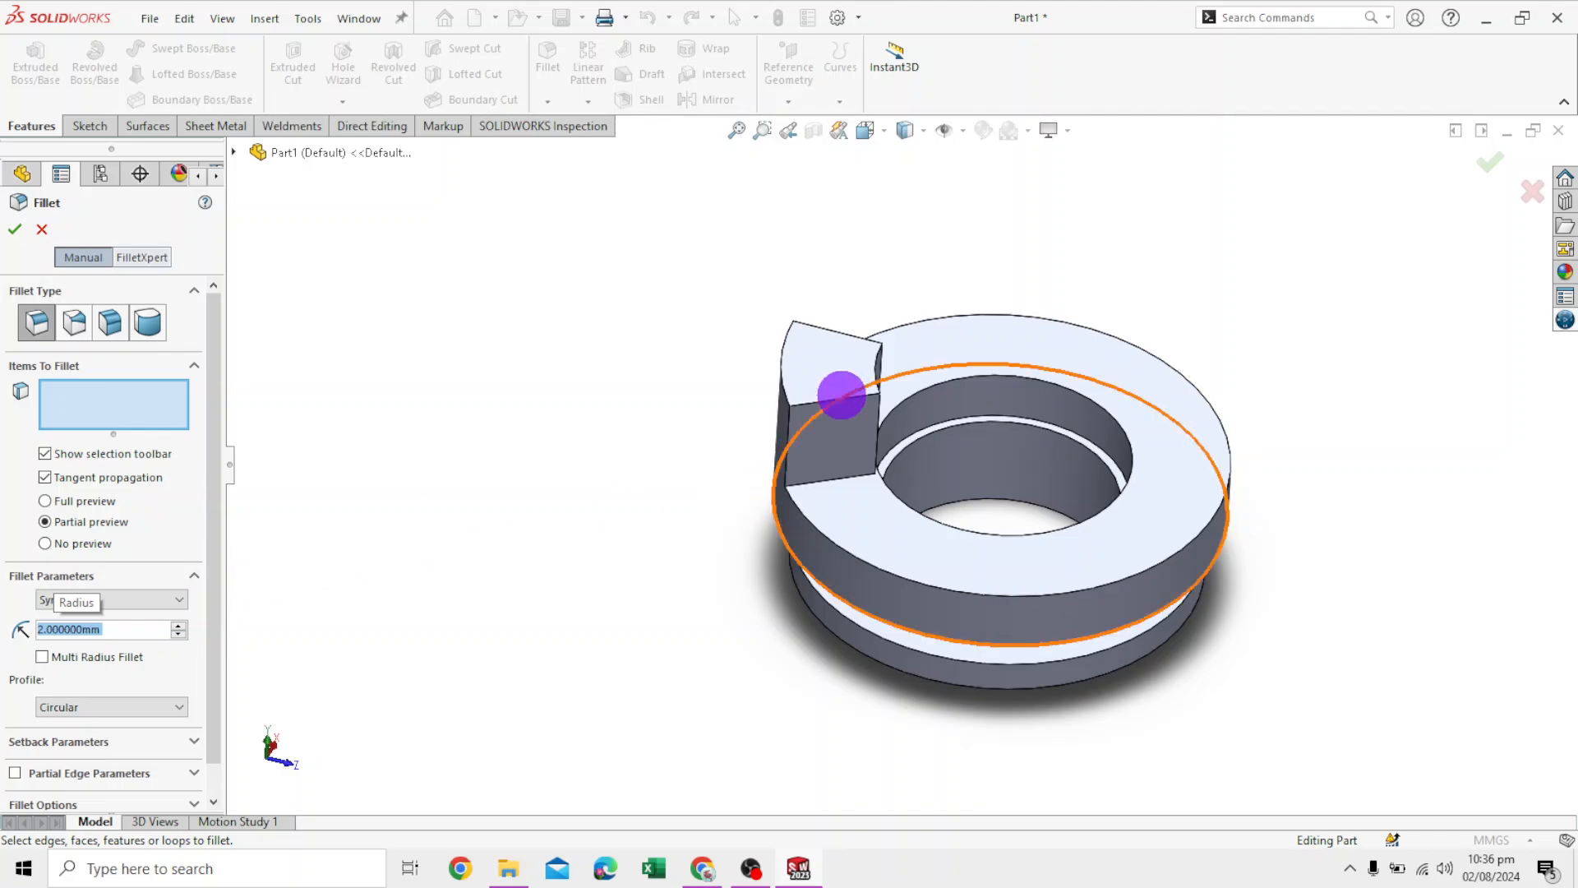
{"action": "scroll", "coordinate": [839, 396], "scroll_direction": "down", "scroll_amount": 5}
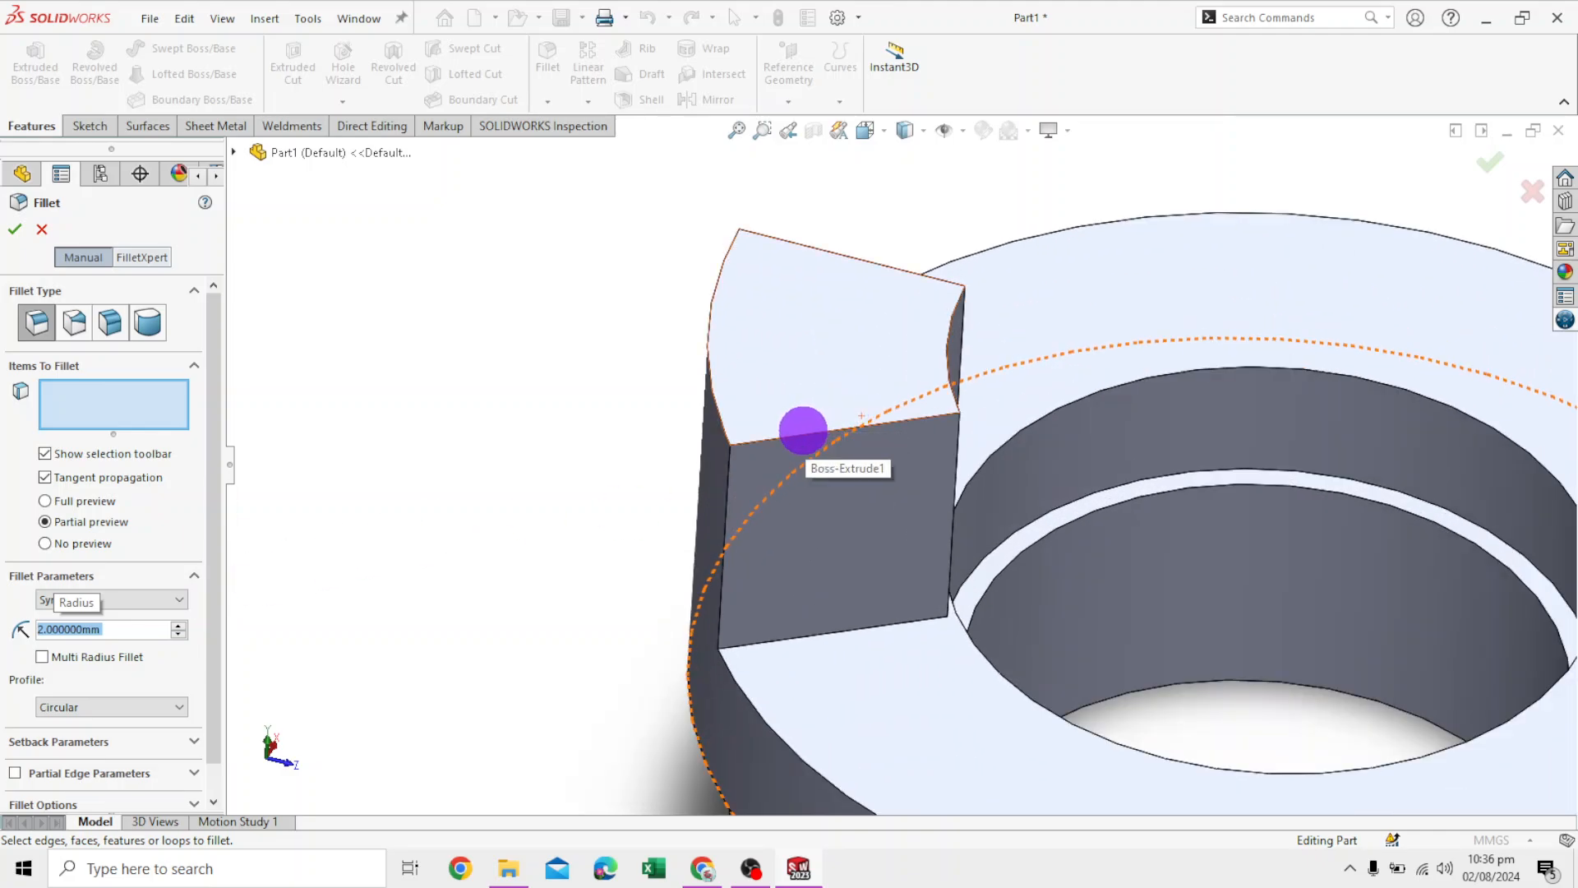
{"action": "left_click", "coordinate": [796, 436]}
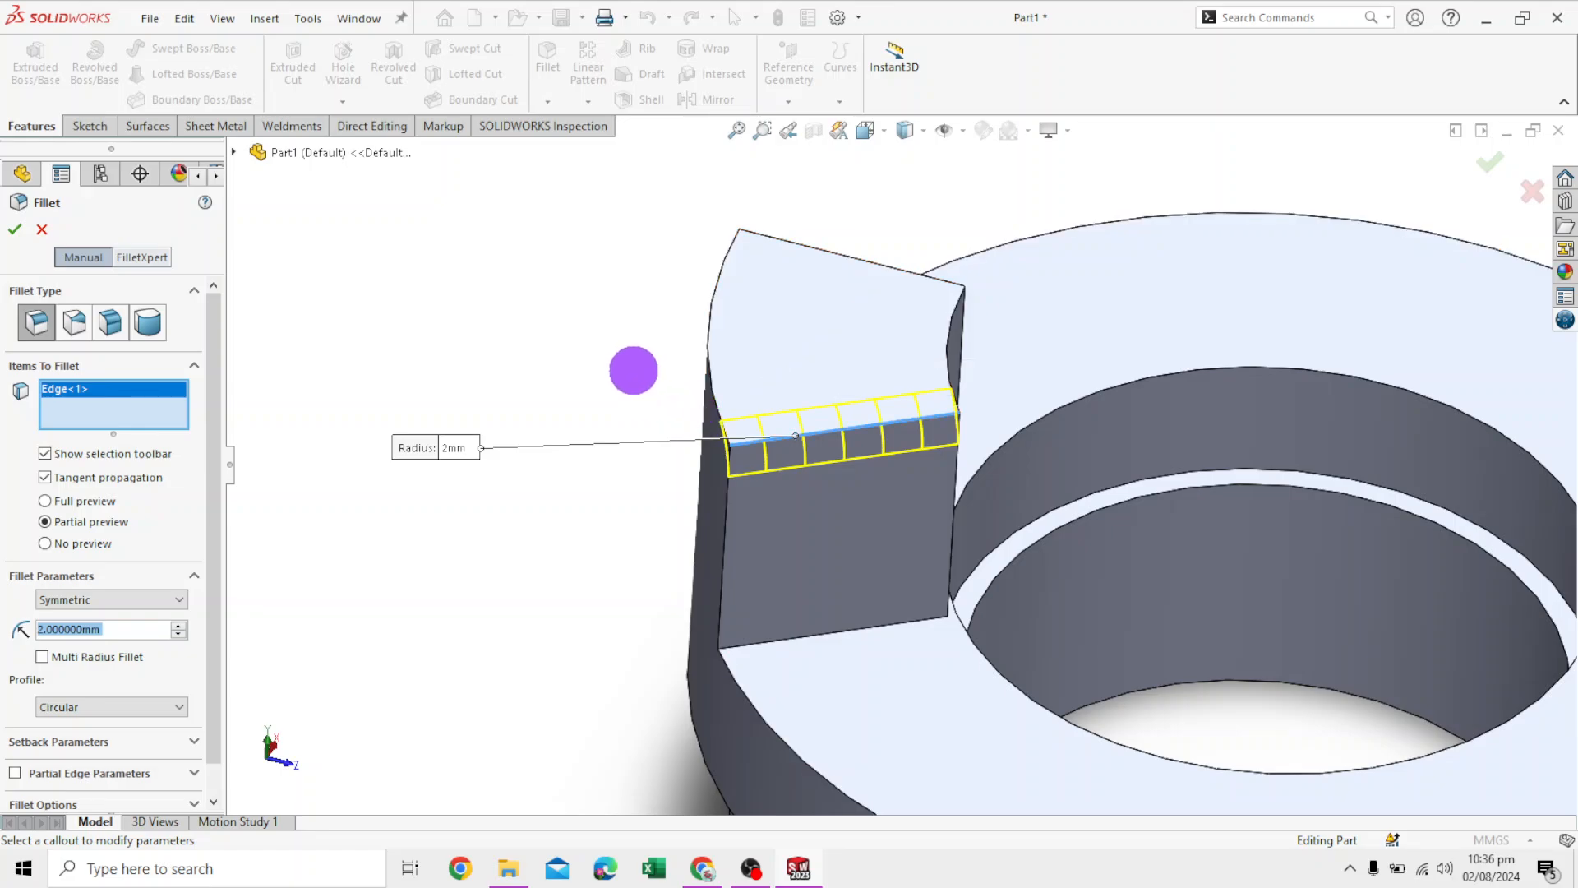
{"action": "middle_click_drag", "start_coordinate": [630, 367], "coordinate": [817, 599]}
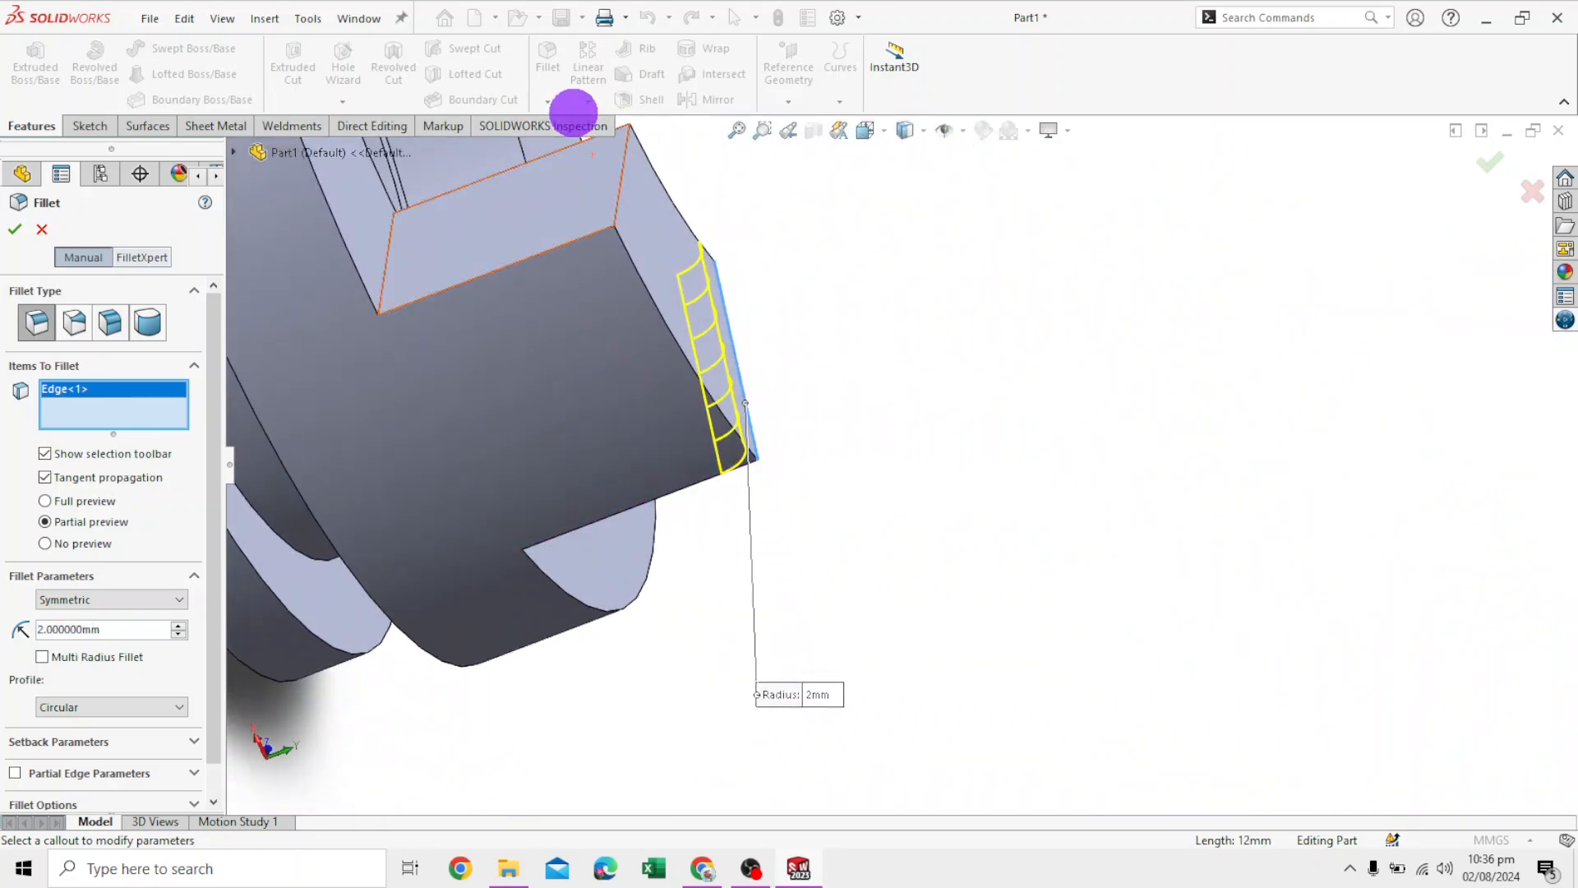
{"action": "left_click", "coordinate": [621, 183]}
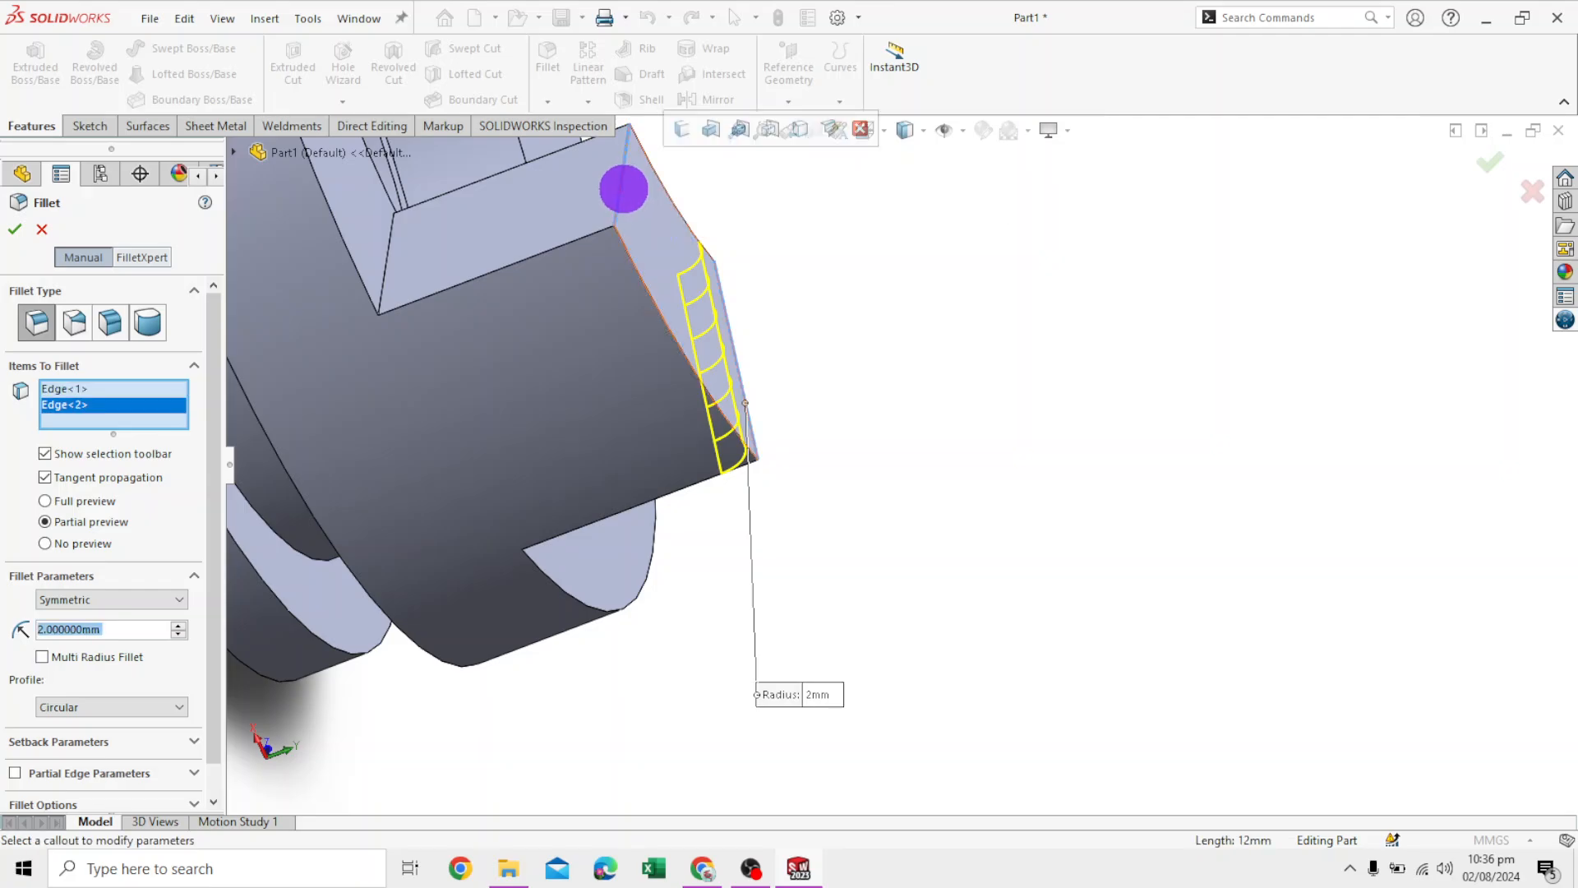
{"action": "right_click", "coordinate": [119, 409]}
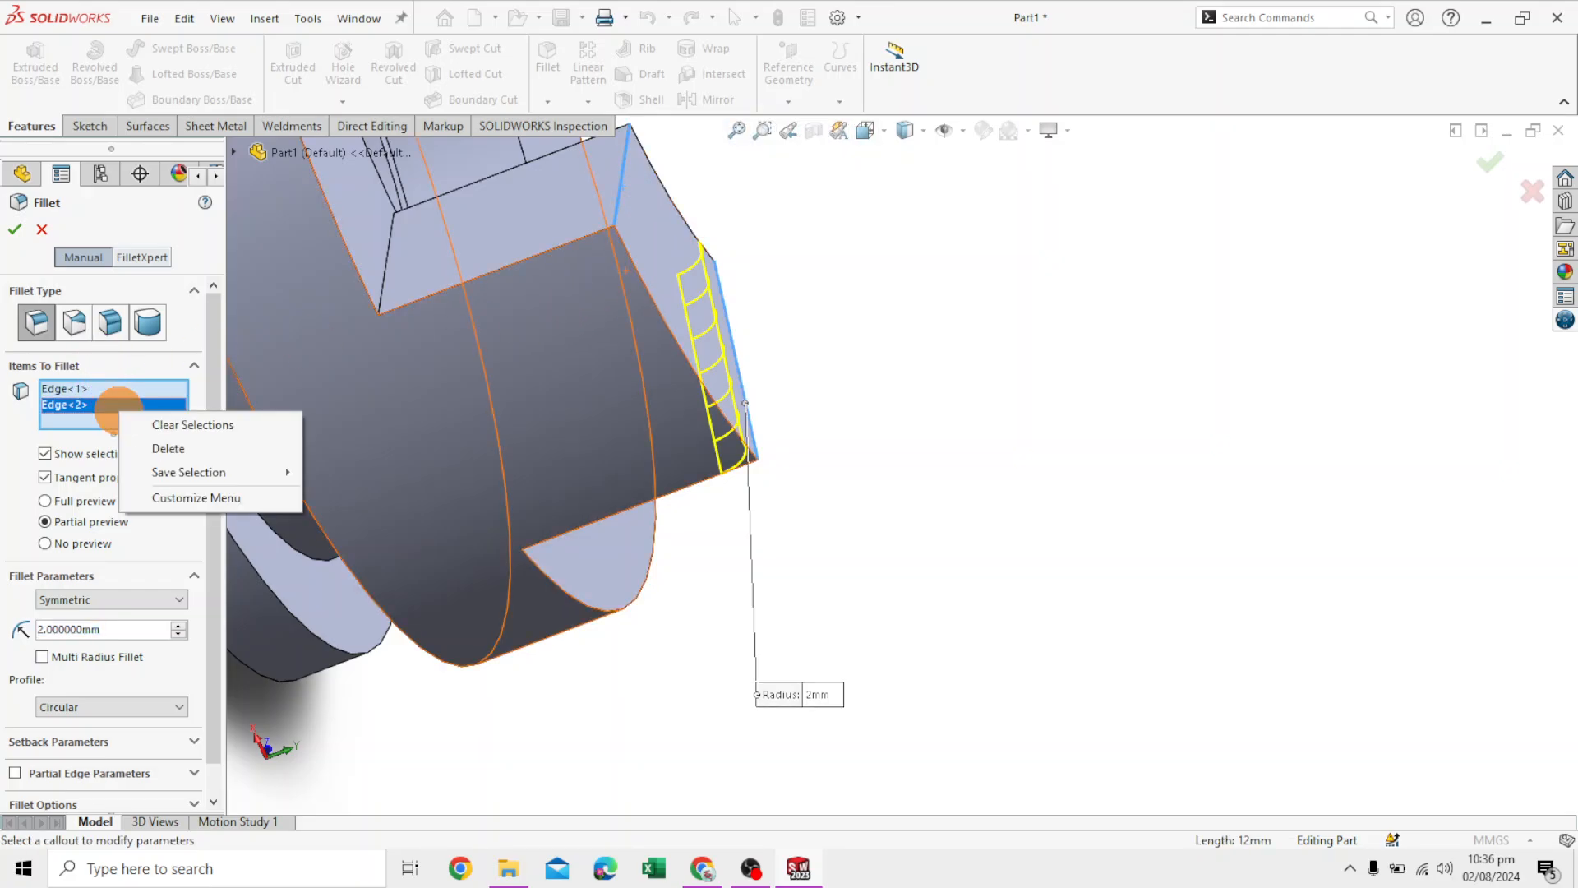
{"action": "left_click", "coordinate": [168, 448]}
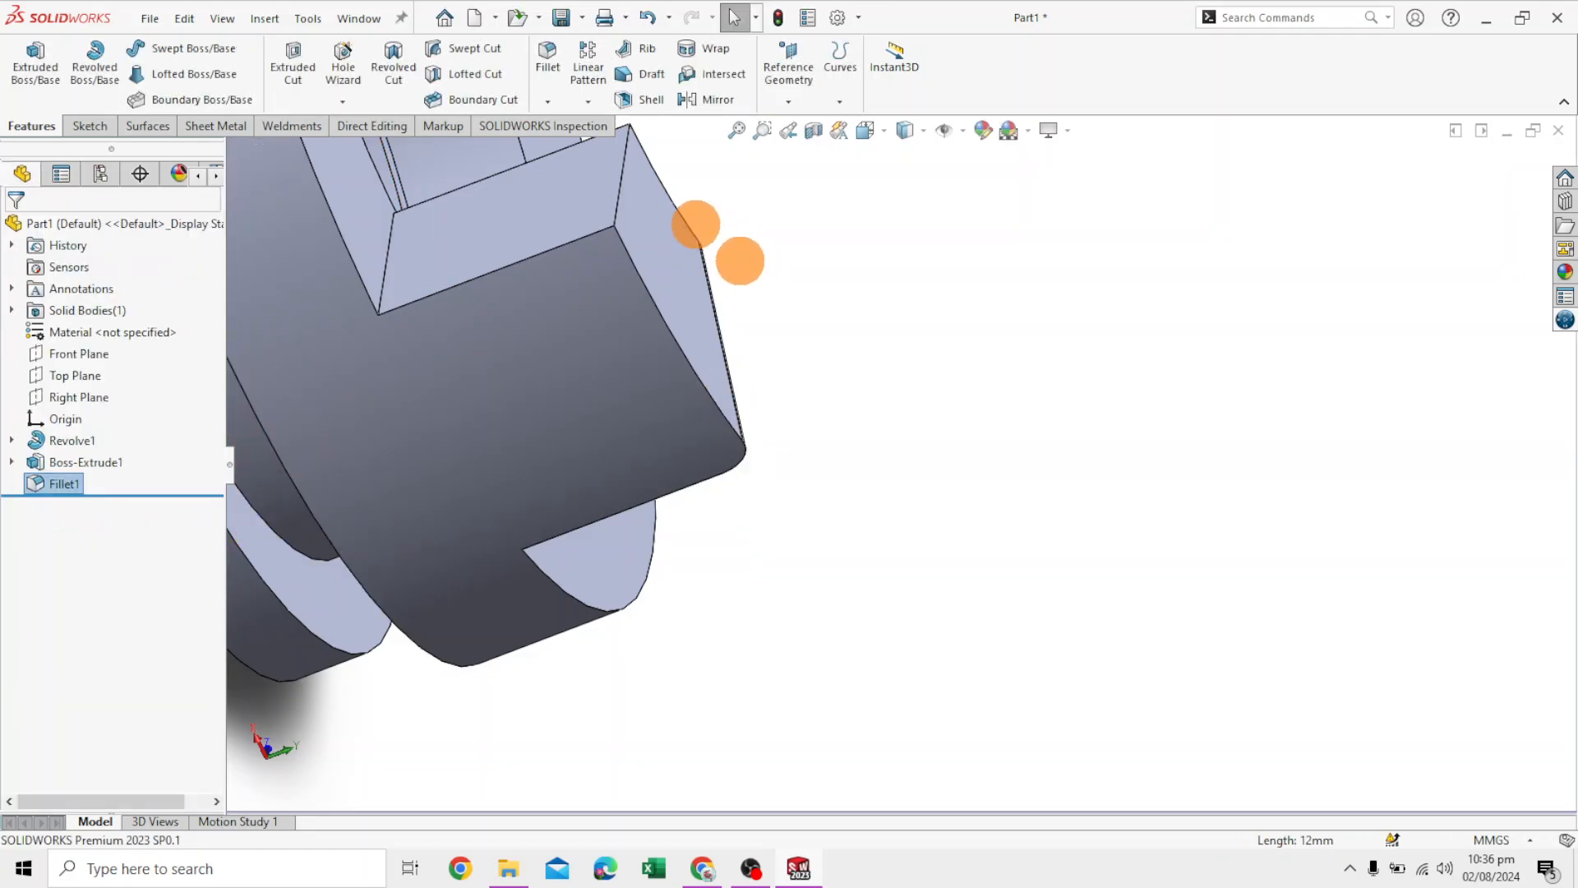
{"action": "left_click", "coordinate": [548, 59]}
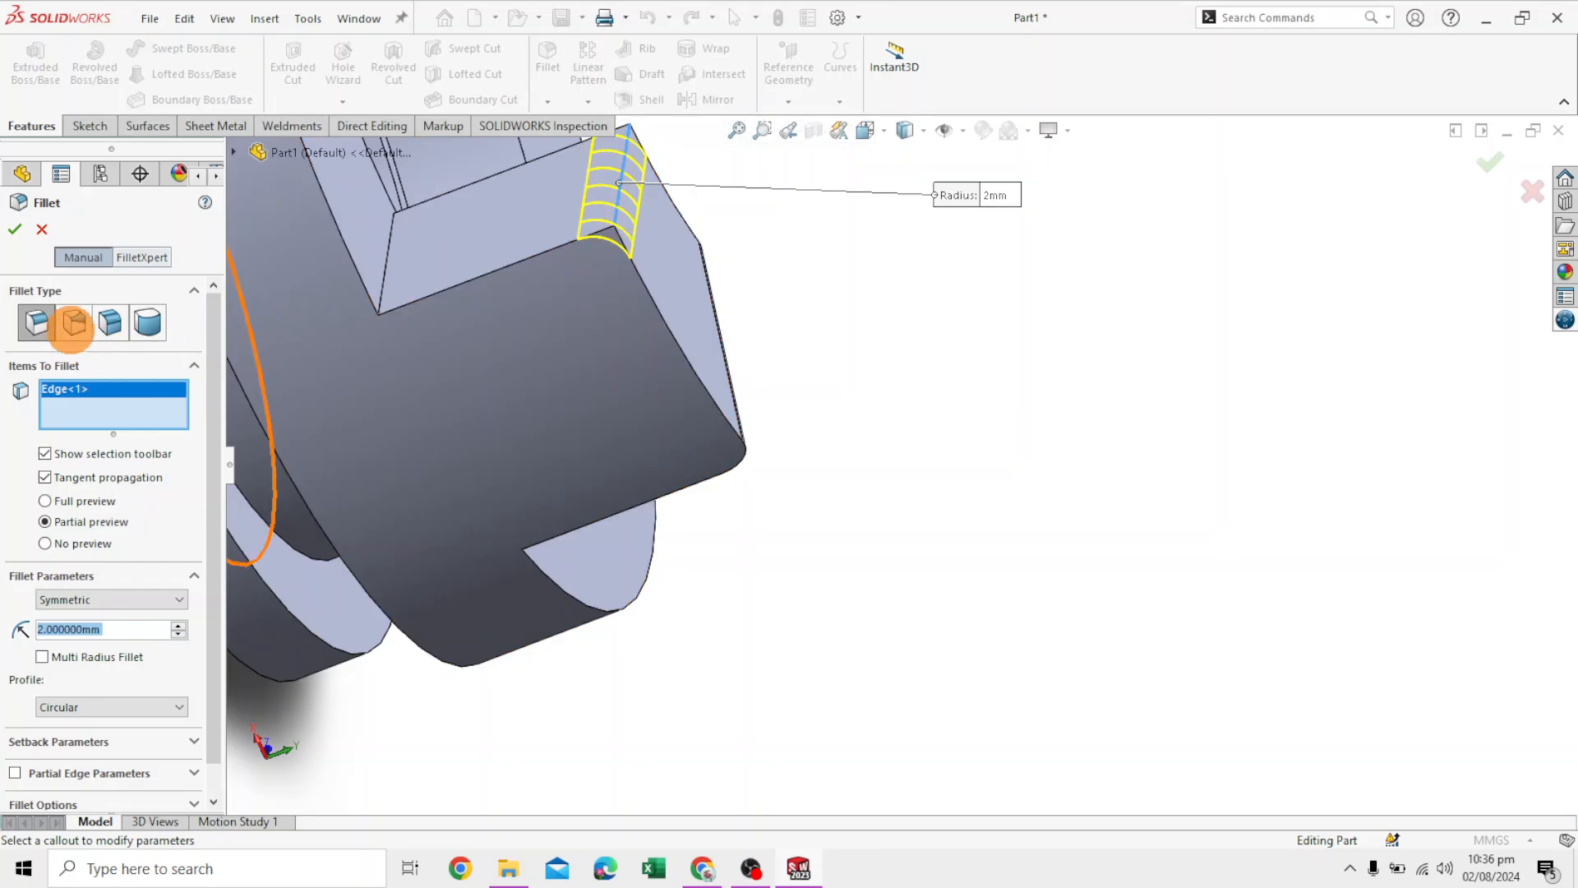
{"action": "left_click", "coordinate": [14, 230]}
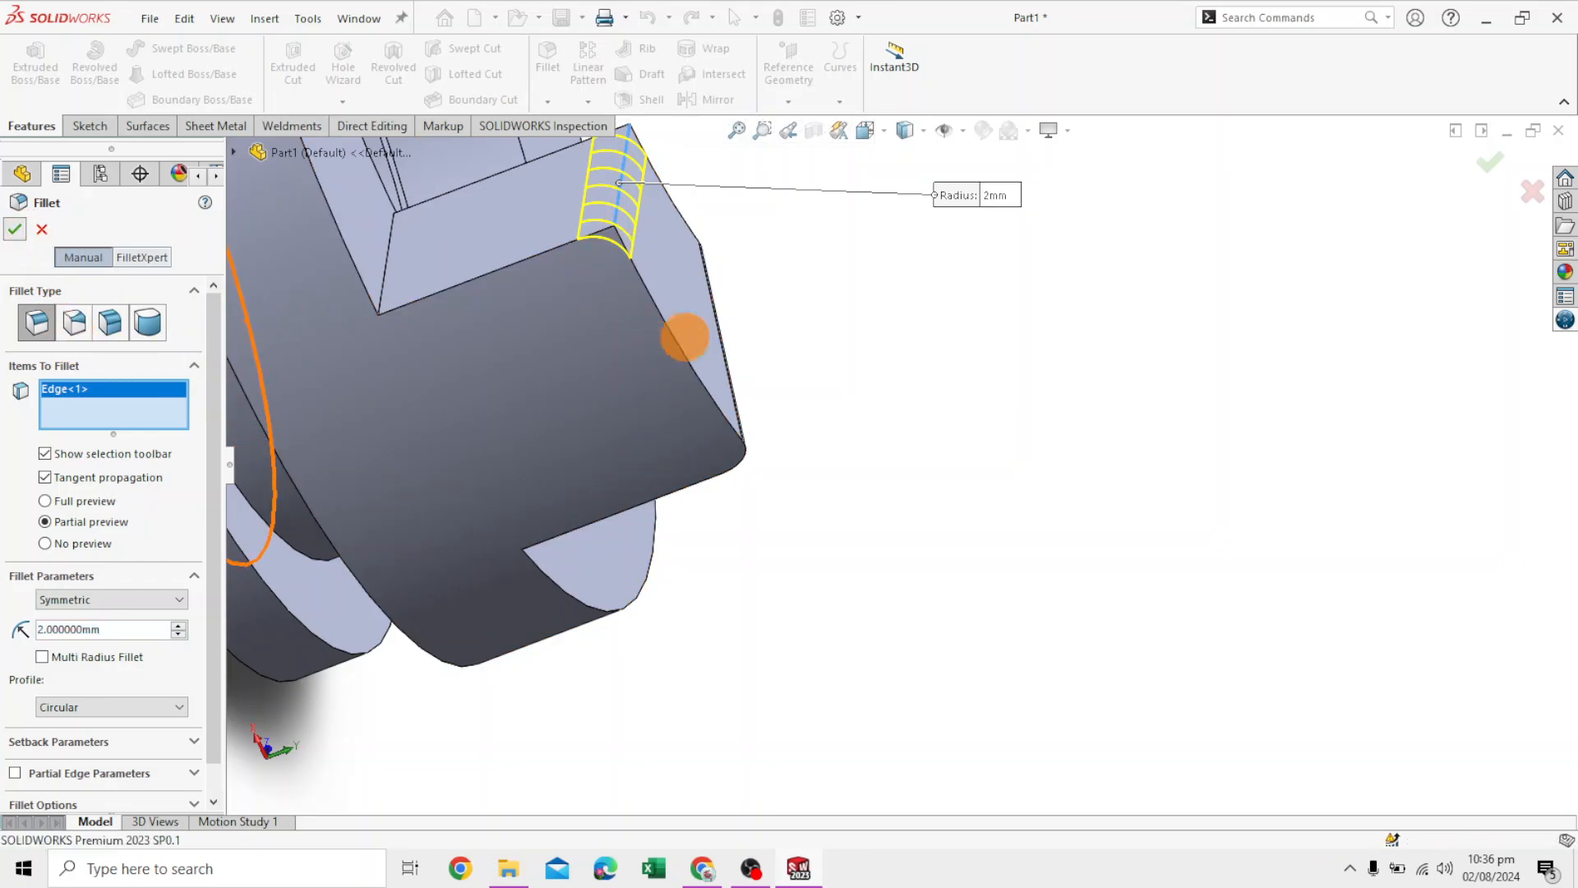
Circular-pattern the raised block and its two fillets around the ring's bore edge, with 5 equally spaced instances over 360 degrees
{"action": "scroll", "coordinate": [942, 428], "scroll_direction": "up", "scroll_amount": 3}
{"action": "middle_click_drag", "start_coordinate": [1044, 498], "coordinate": [796, 619]}
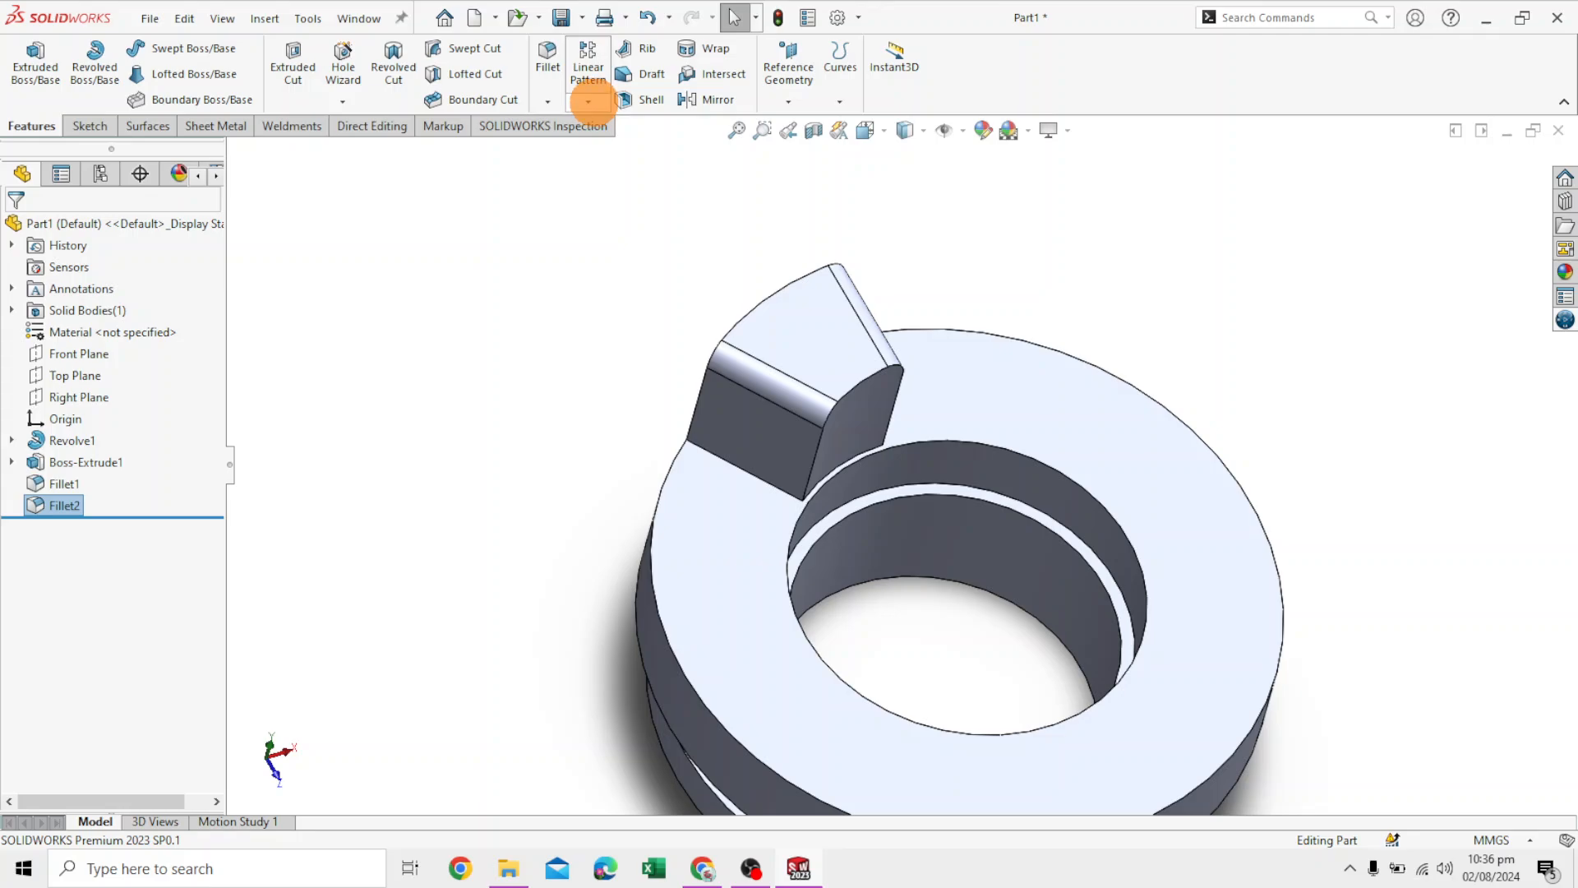
{"action": "left_click", "coordinate": [588, 102]}
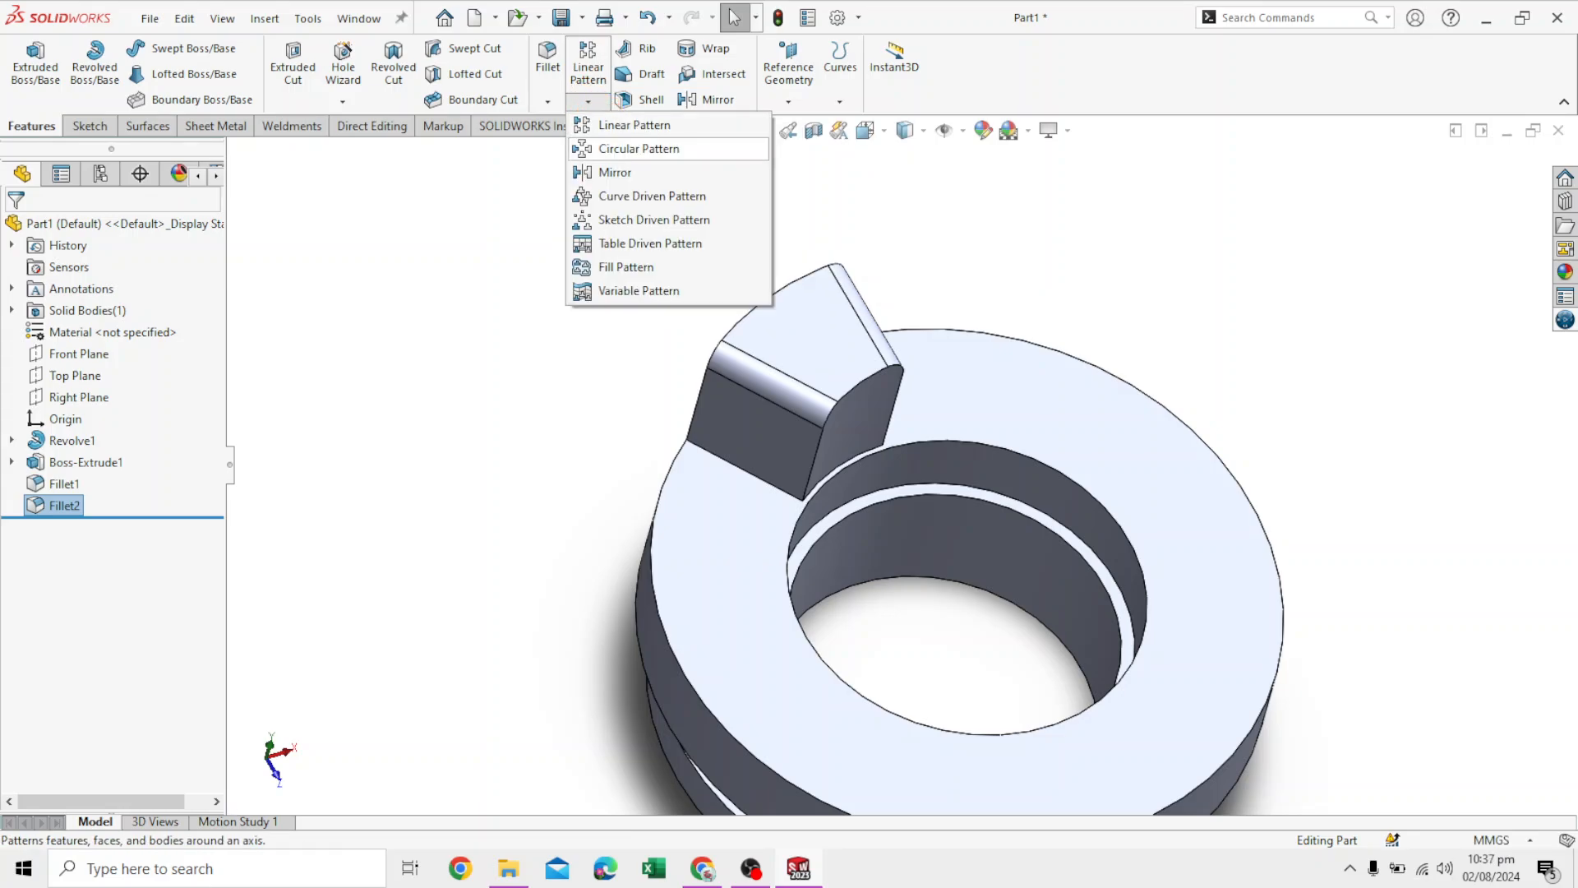
{"action": "left_click", "coordinate": [635, 148]}
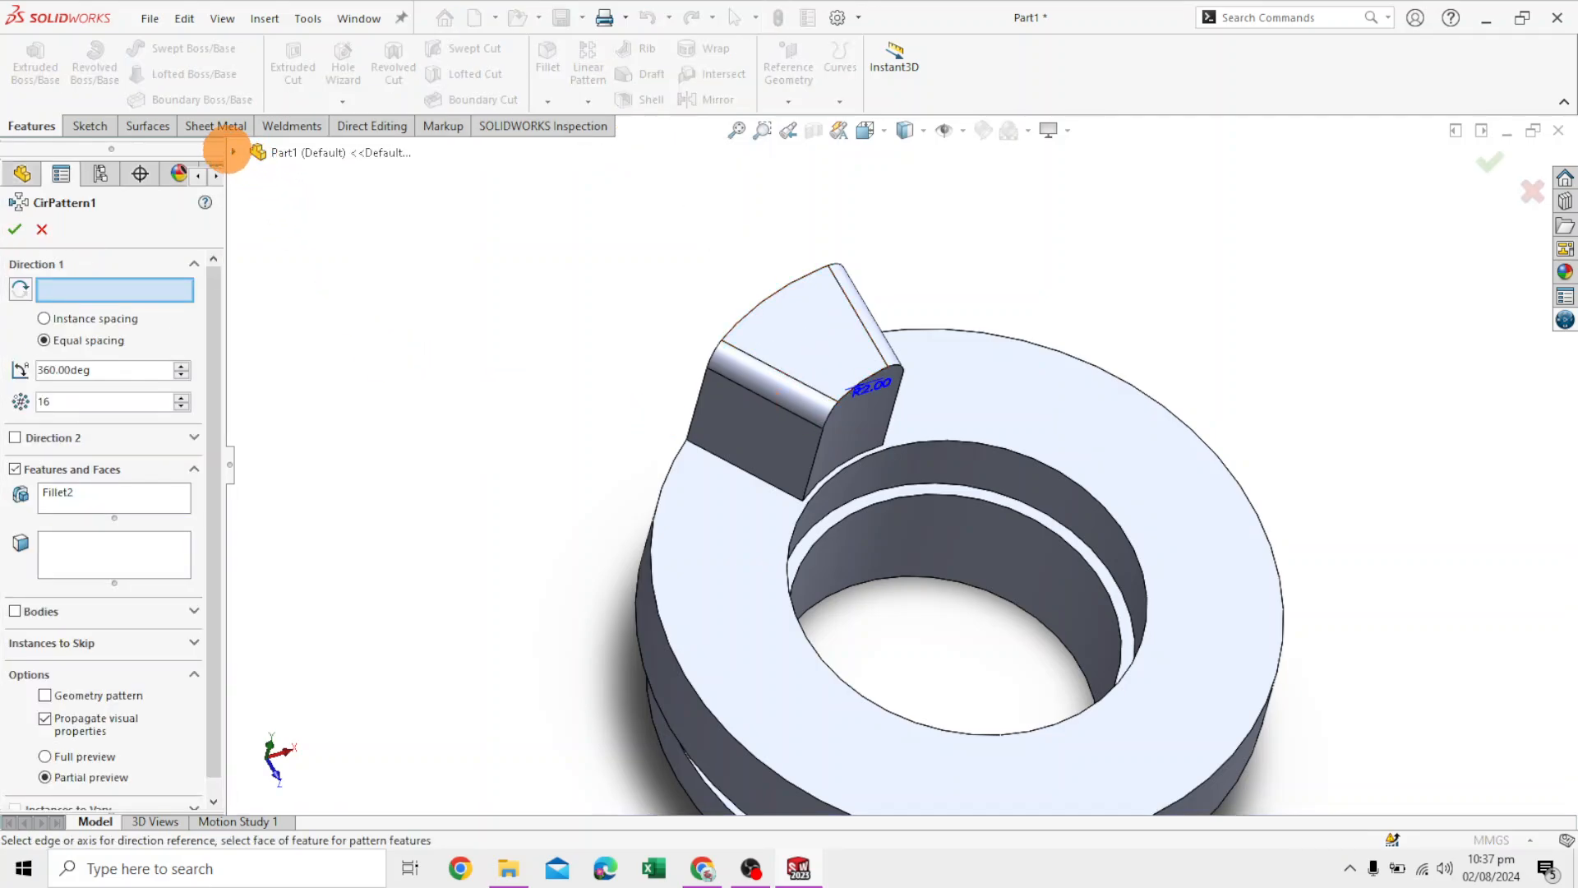
{"action": "left_click", "coordinate": [233, 152]}
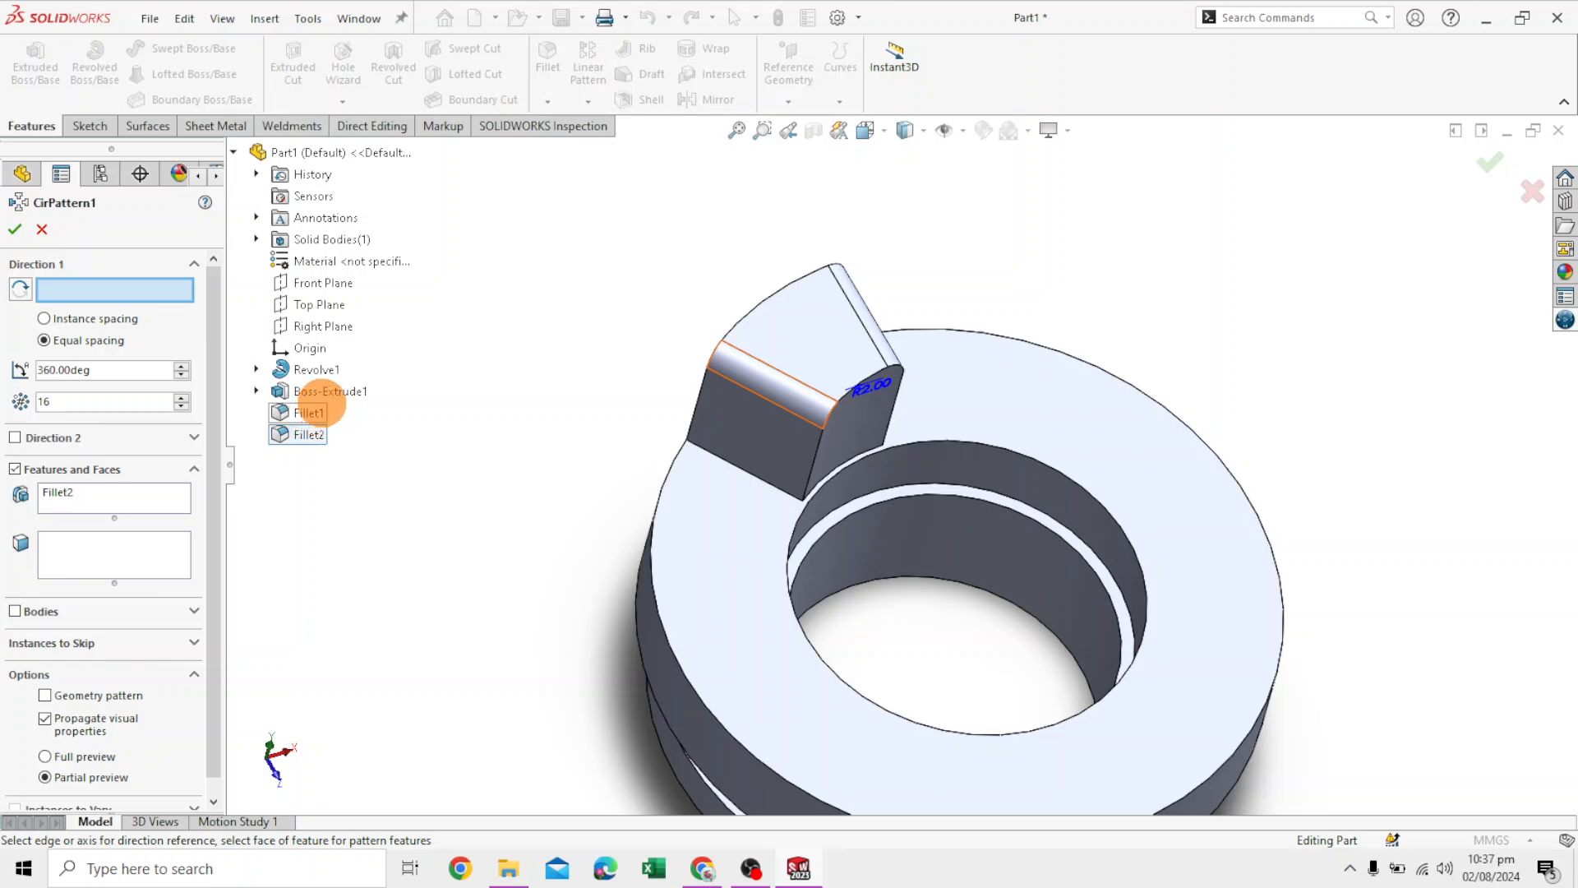
{"action": "left_click", "coordinate": [316, 409]}
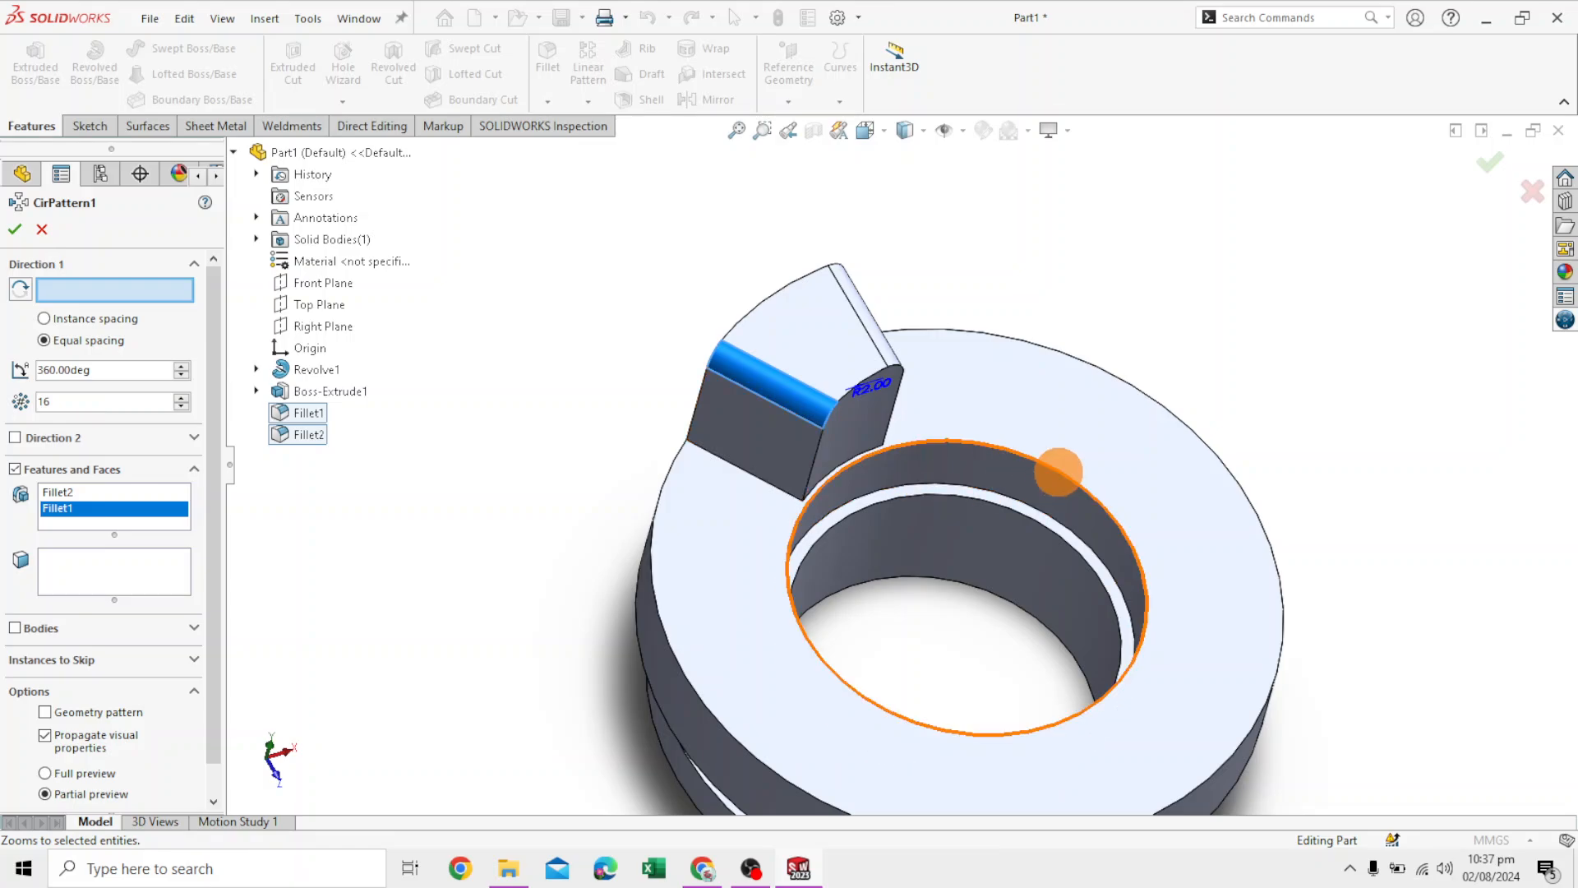
{"action": "left_click", "coordinate": [1061, 470]}
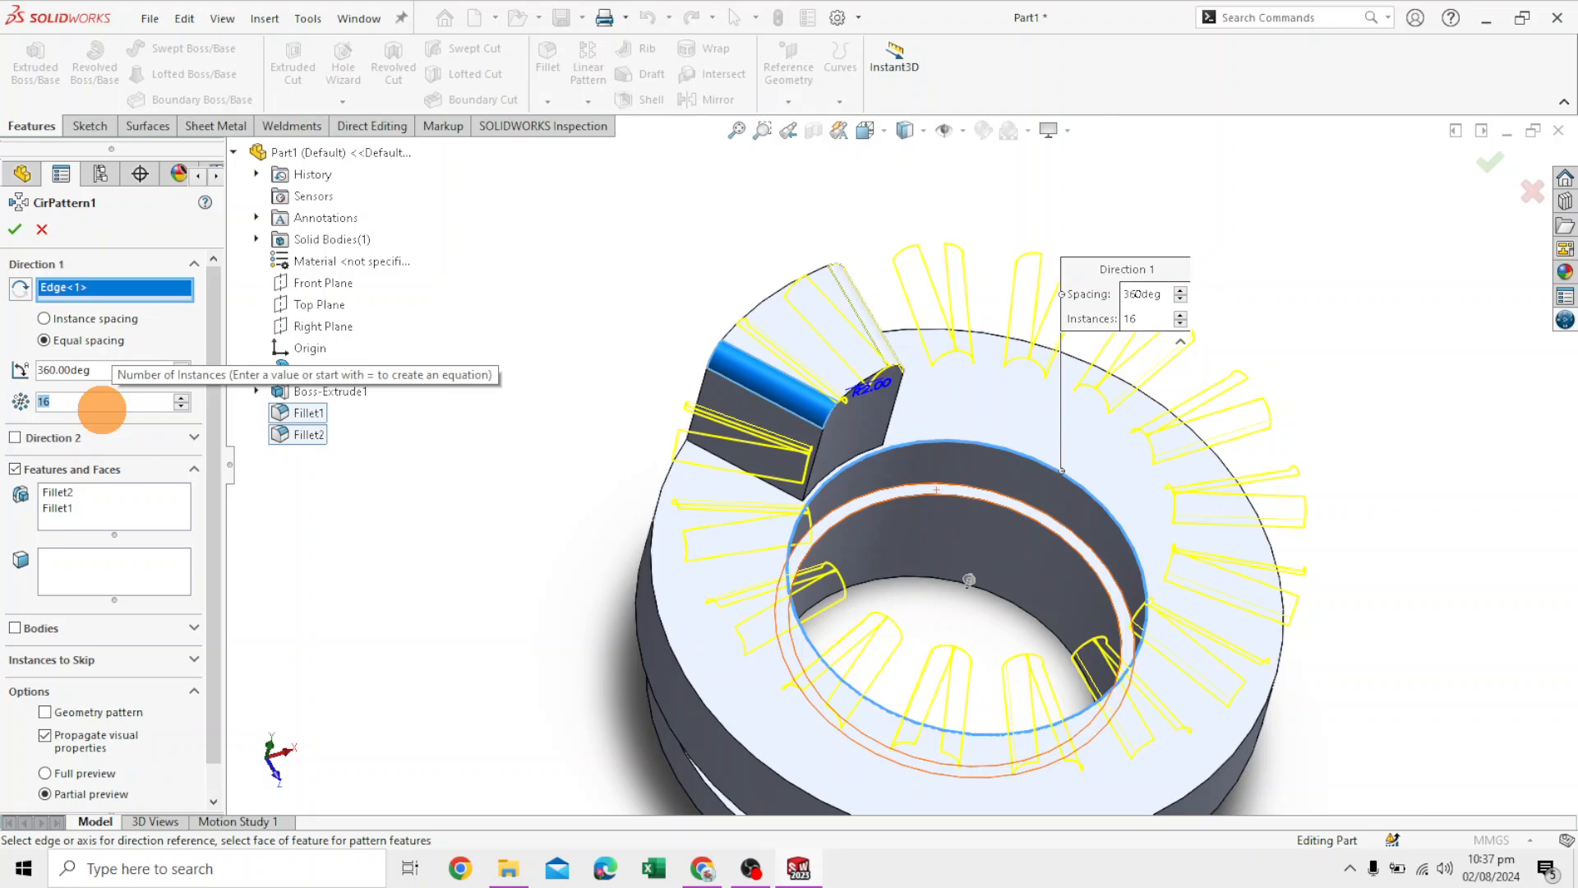
{"action": "type", "text": "5"}
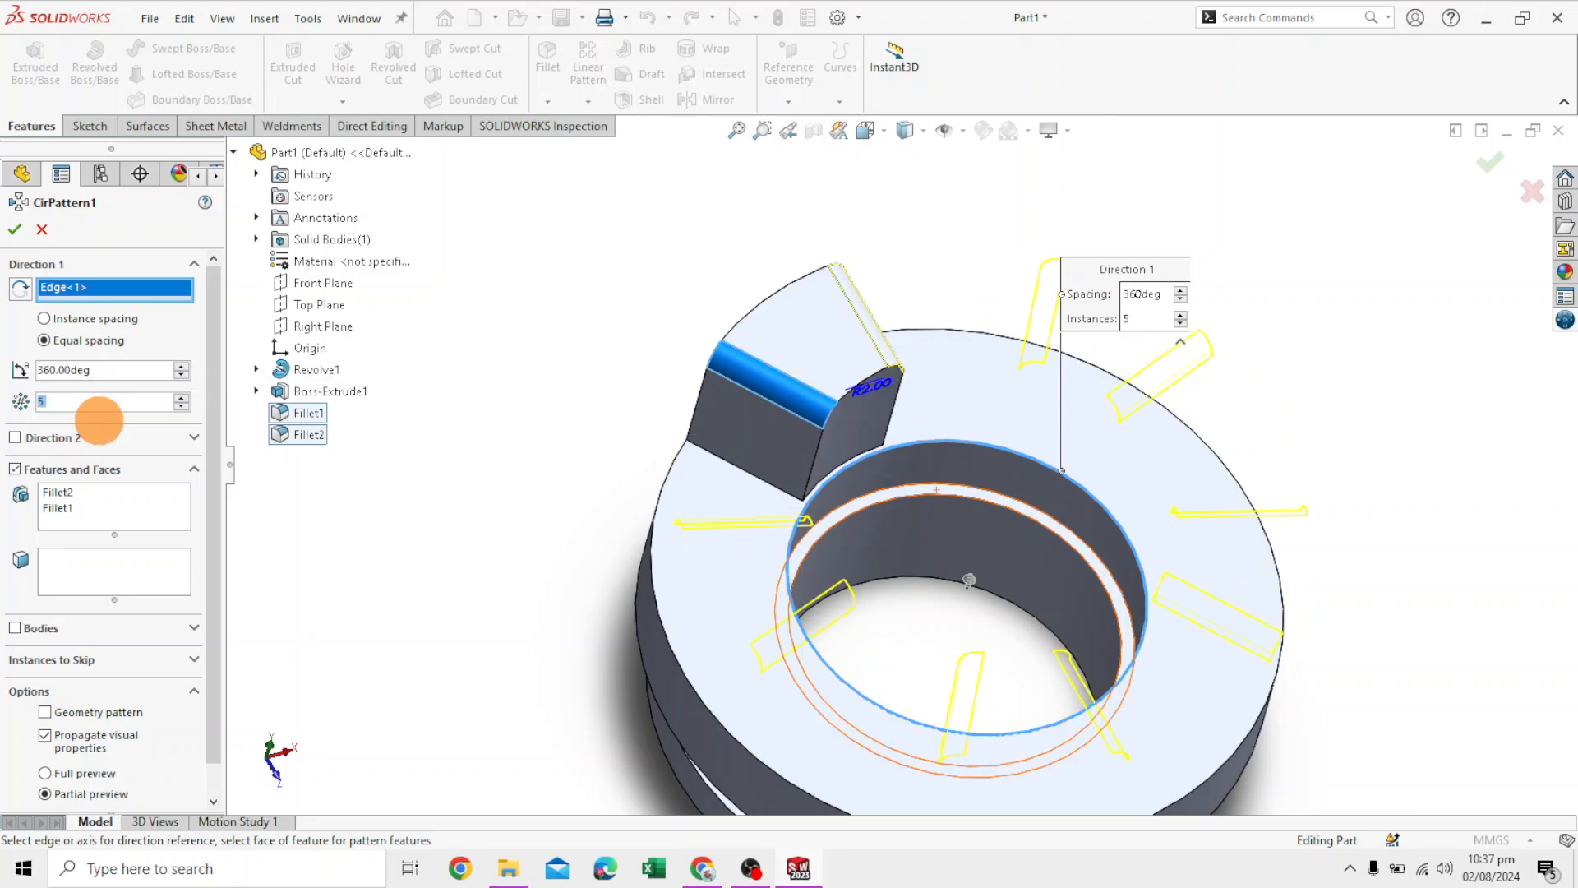
{"action": "left_click", "coordinate": [121, 509]}
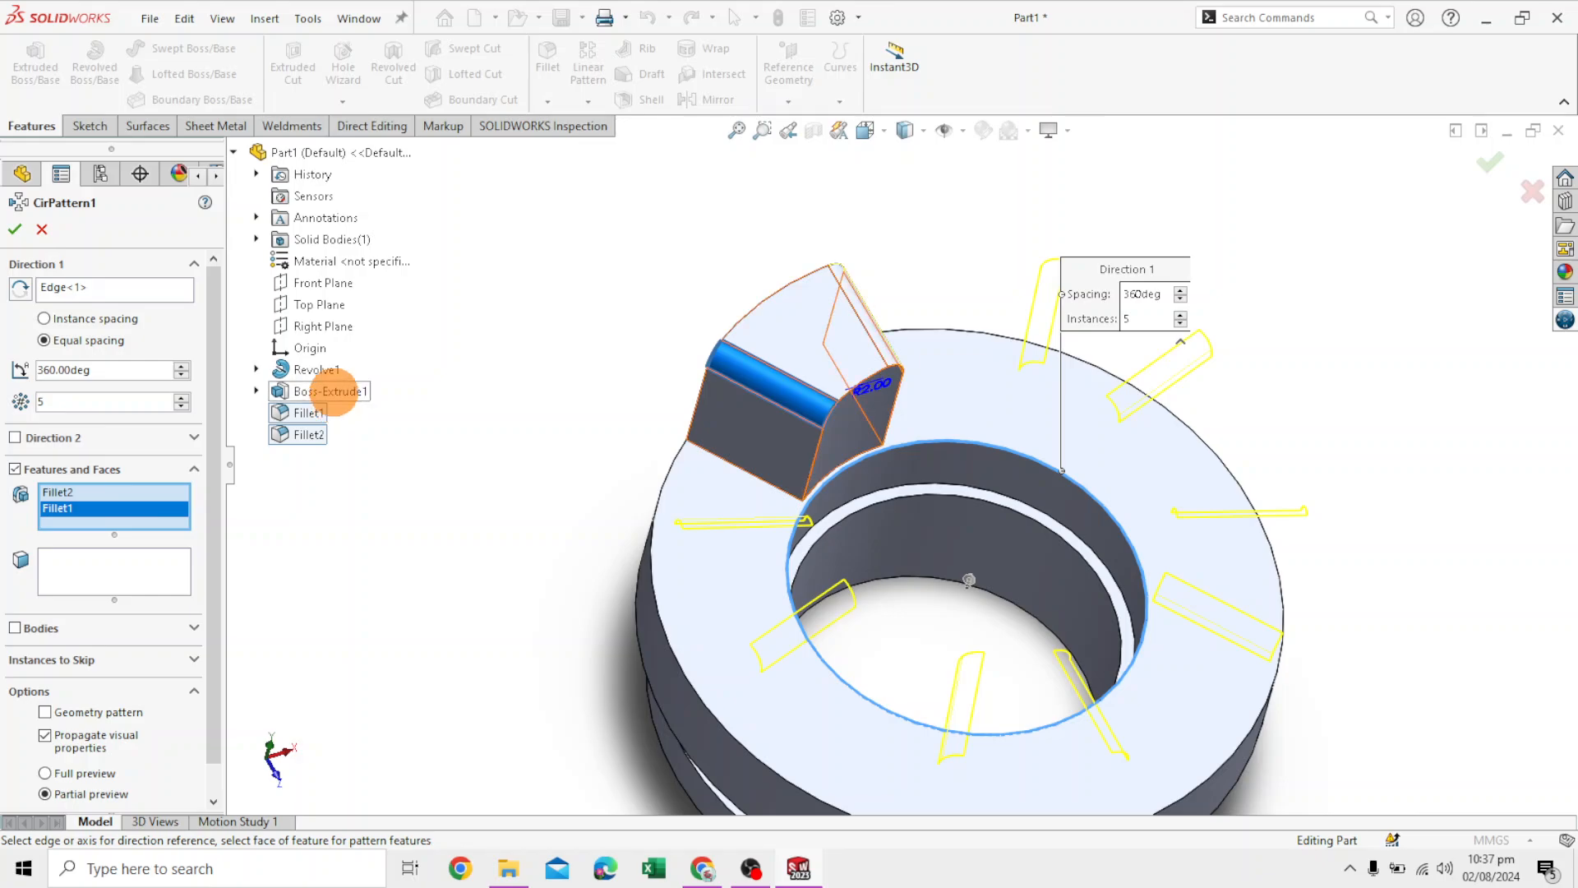
{"action": "left_click", "coordinate": [331, 392]}
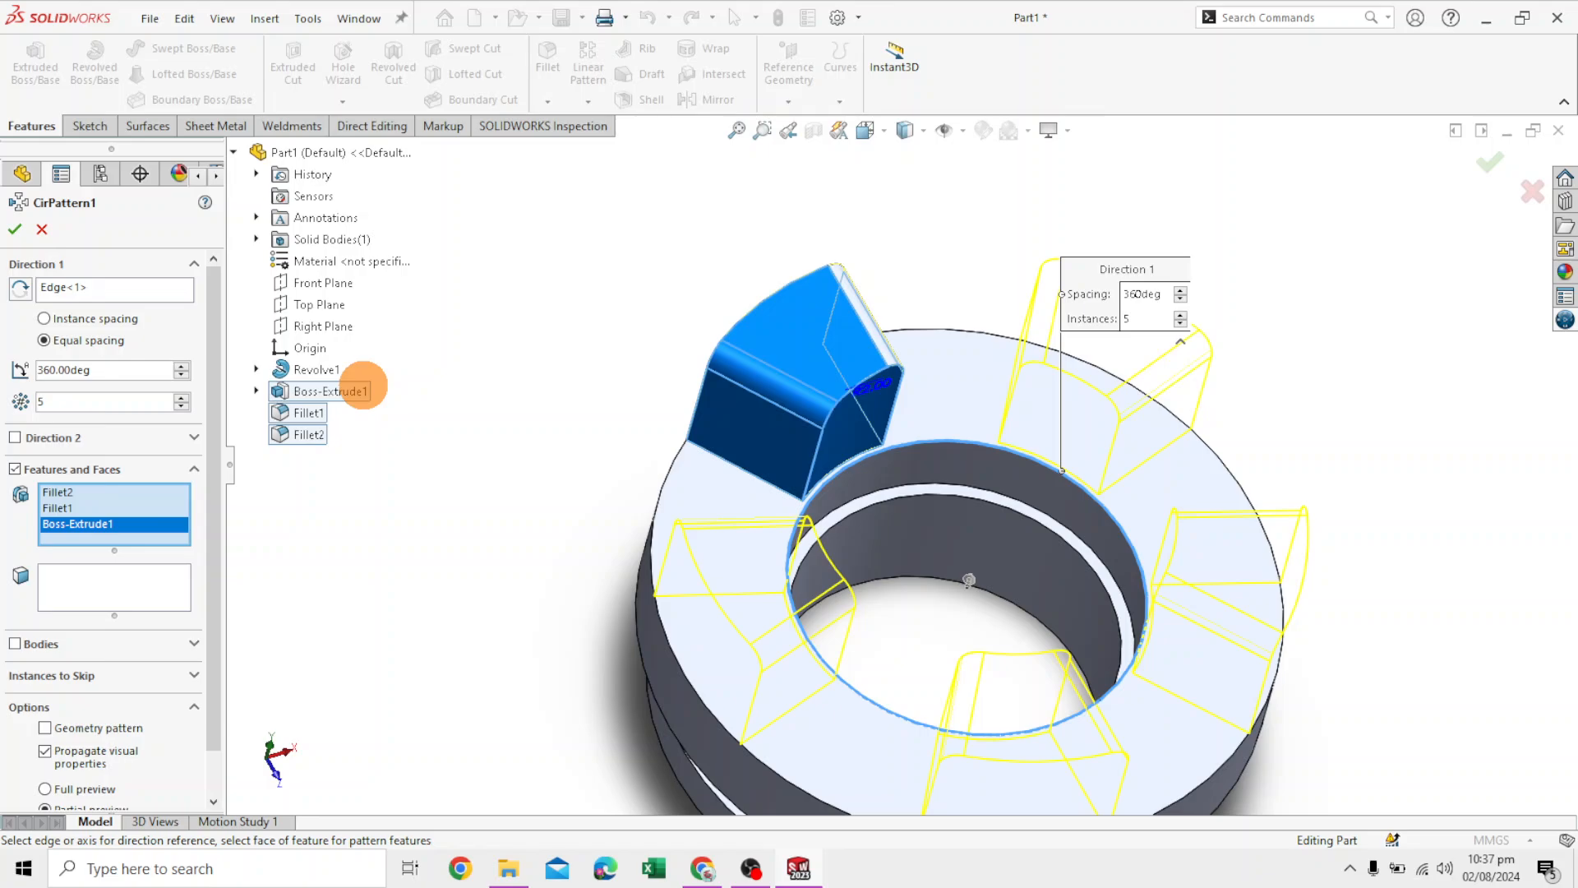
{"action": "middle_click_drag", "start_coordinate": [1384, 457], "coordinate": [1426, 359]}
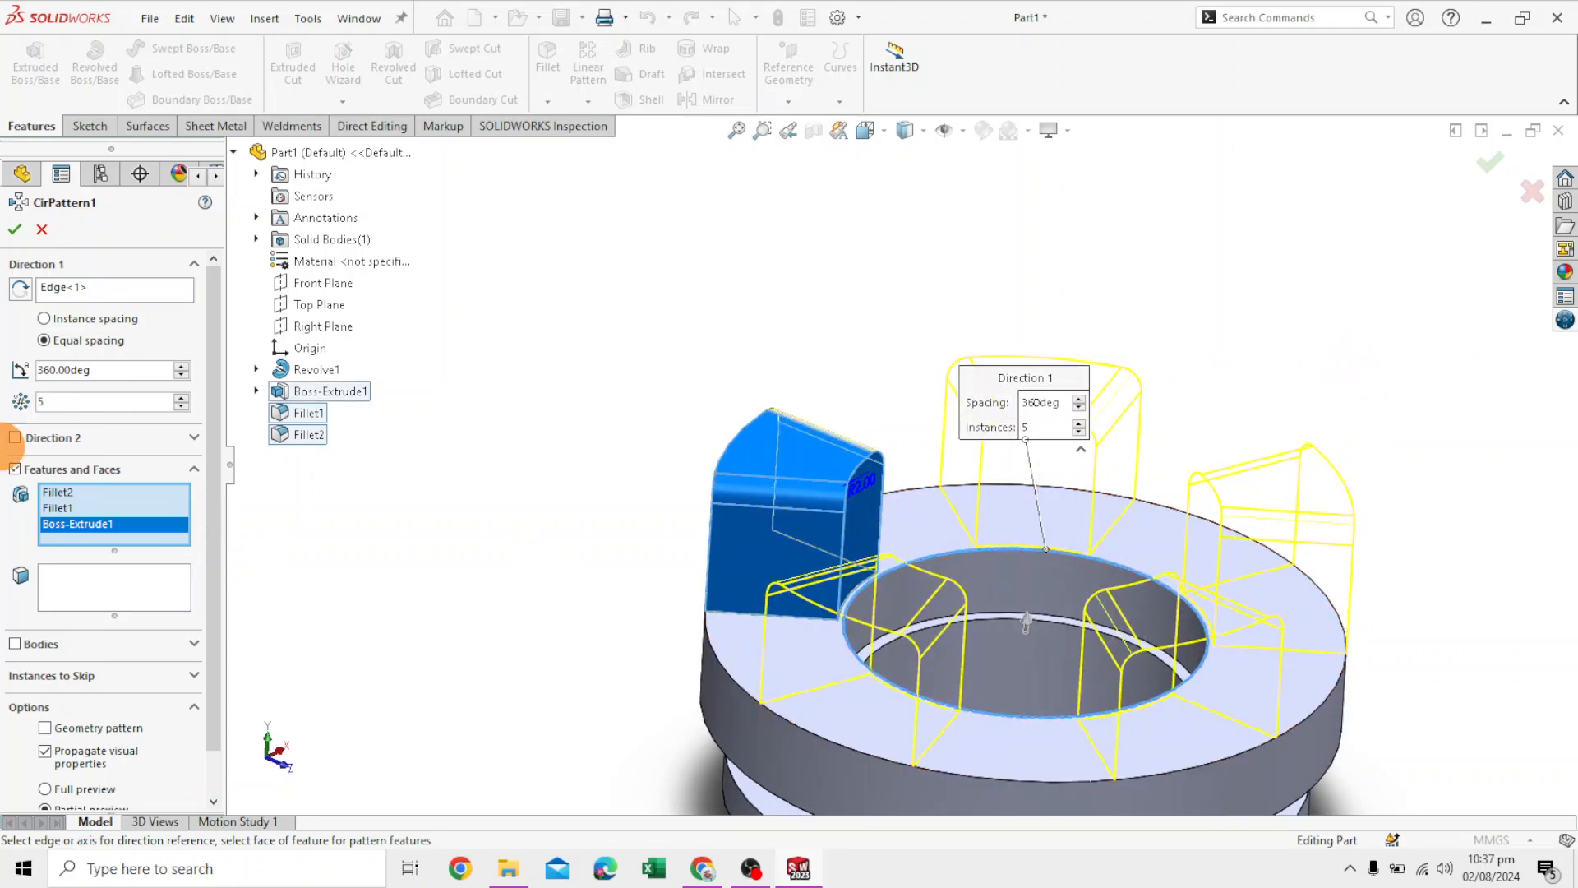
{"action": "left_click", "coordinate": [15, 230]}
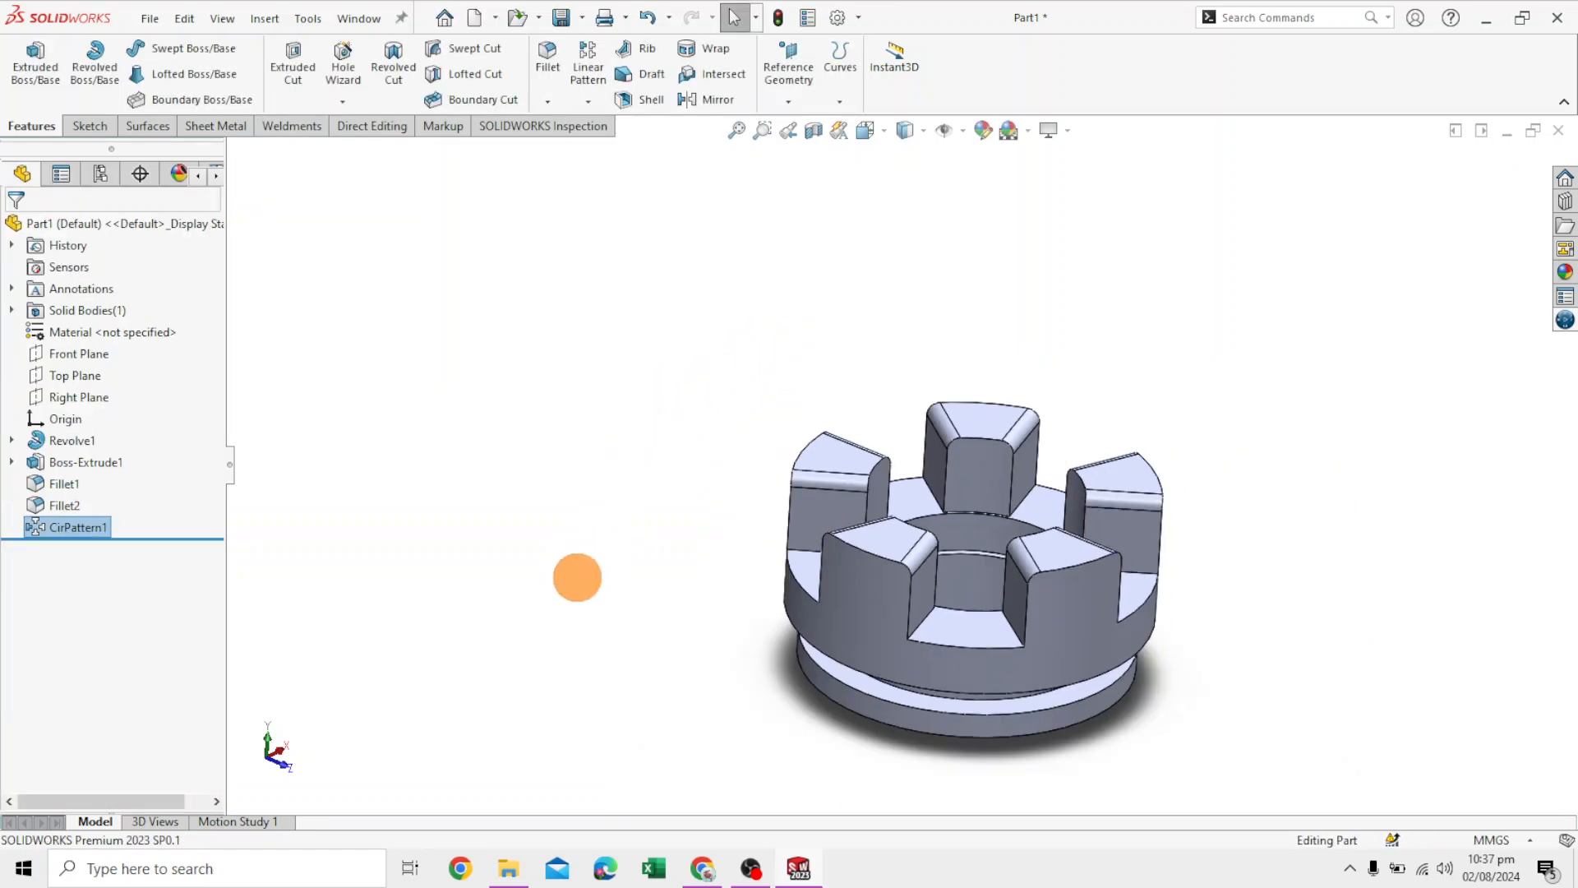
Chamfer only the outer end edge of the ring's second flange, away from the teeth, 2 mm at 45 degrees
{"action": "middle_click_drag", "start_coordinate": [577, 577], "coordinate": [749, 650]}
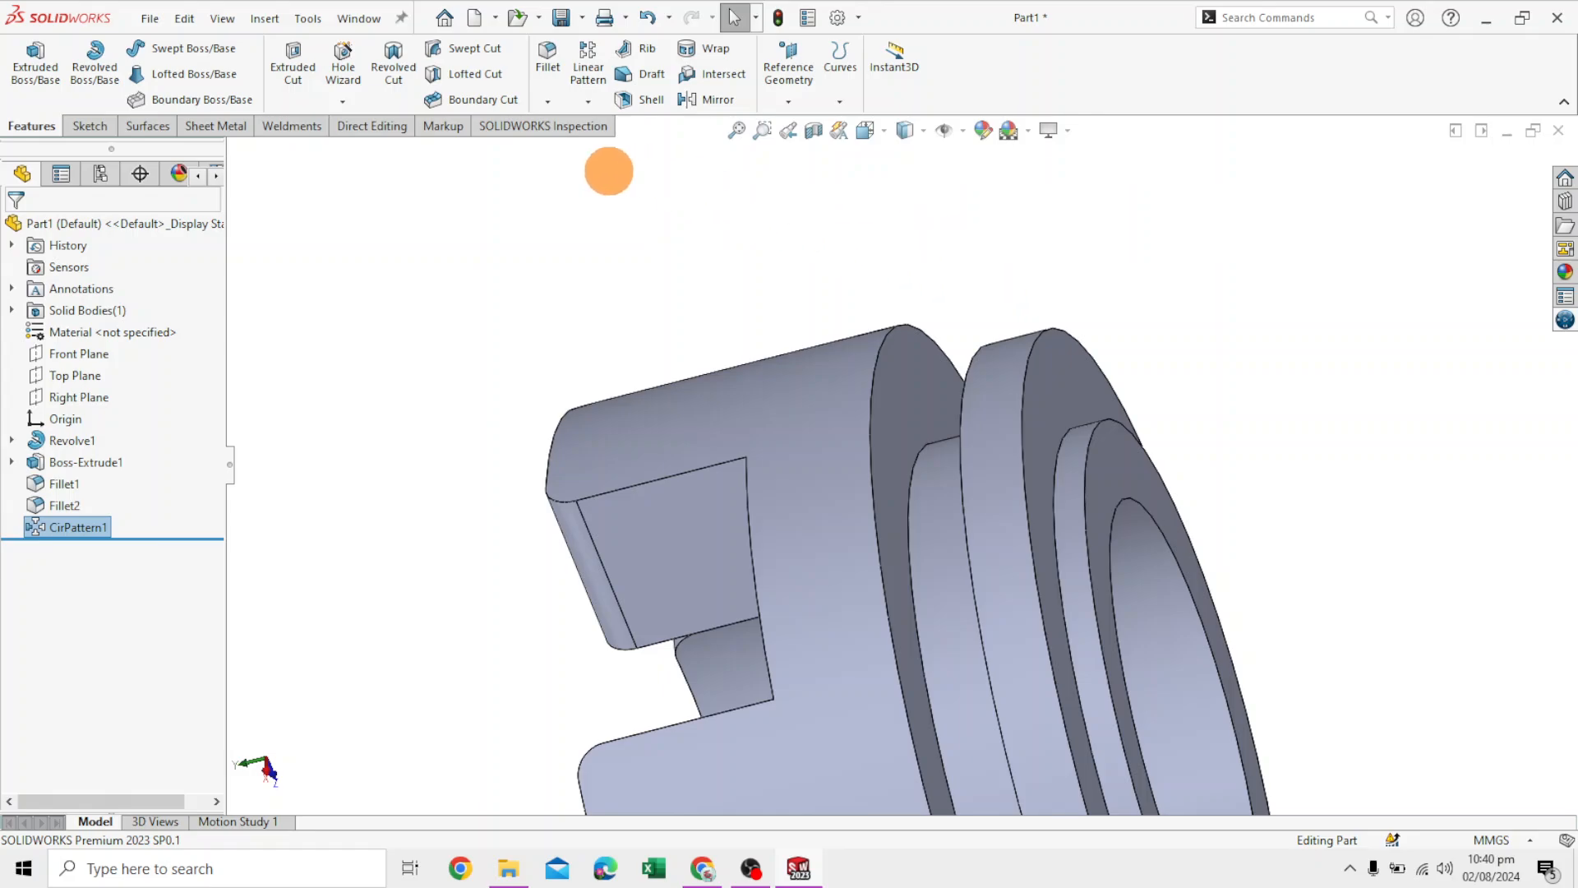
{"action": "left_click", "coordinate": [548, 99]}
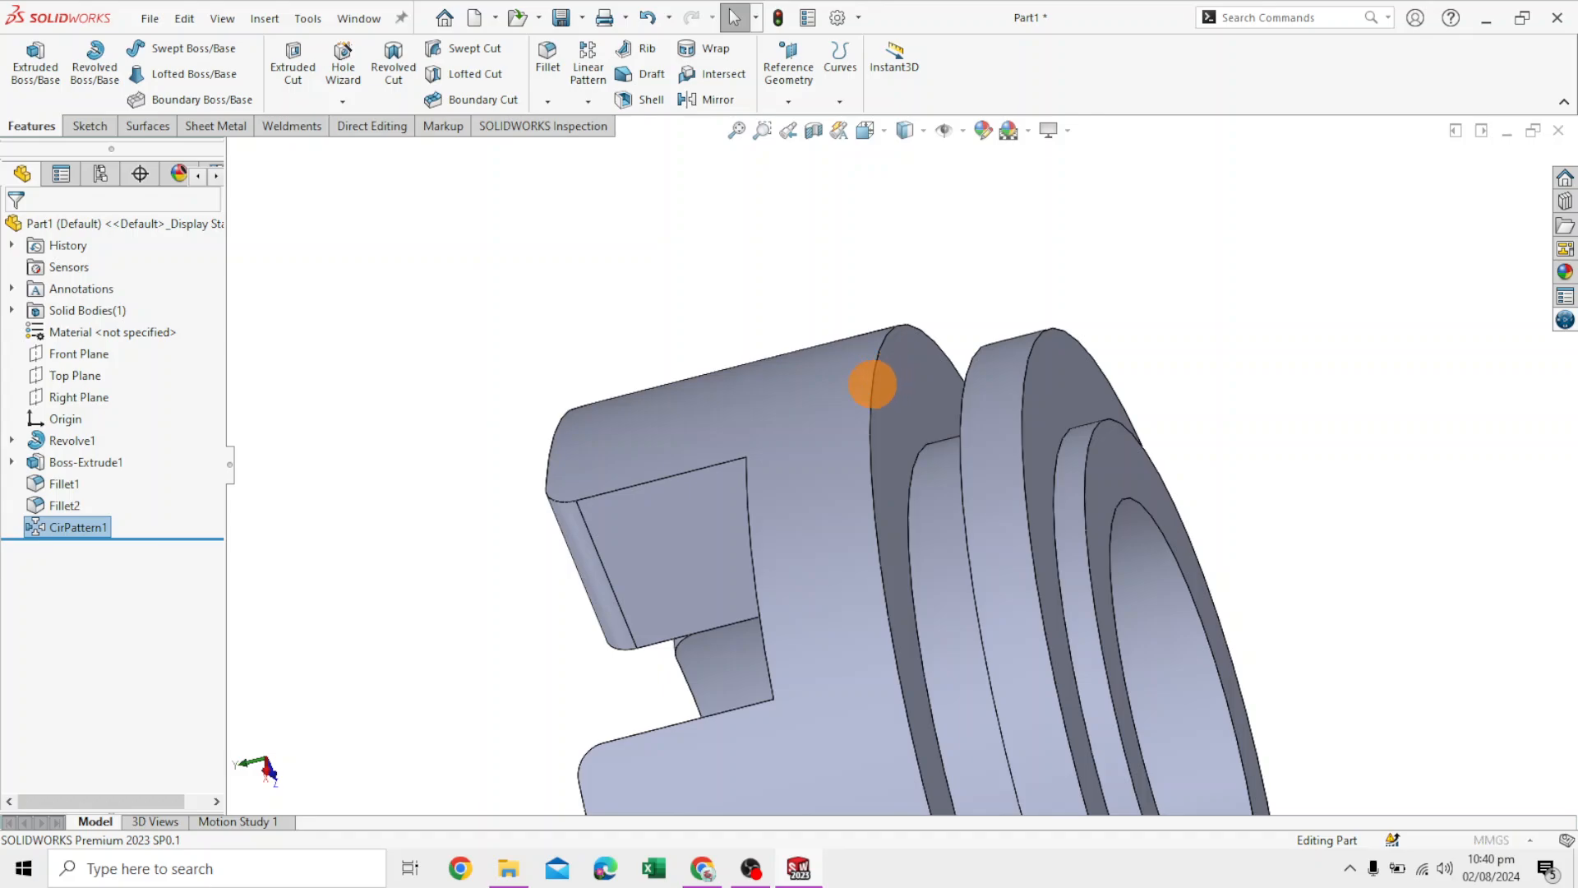
{"action": "middle_click_drag", "start_coordinate": [953, 270], "coordinate": [1025, 306]}
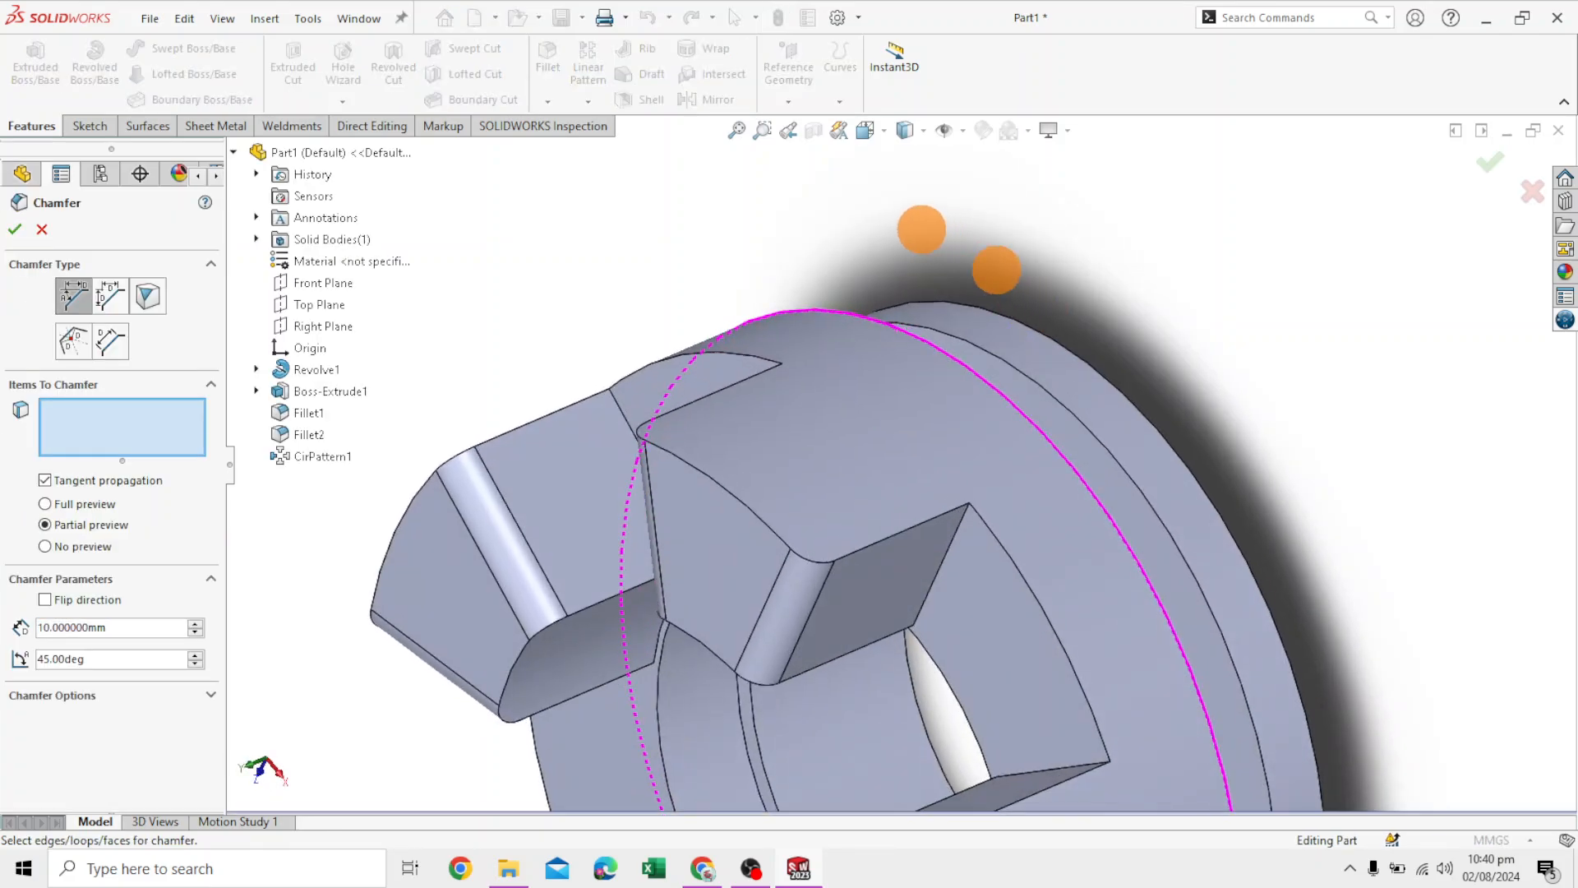
{"action": "middle_click_drag", "start_coordinate": [921, 229], "coordinate": [931, 375]}
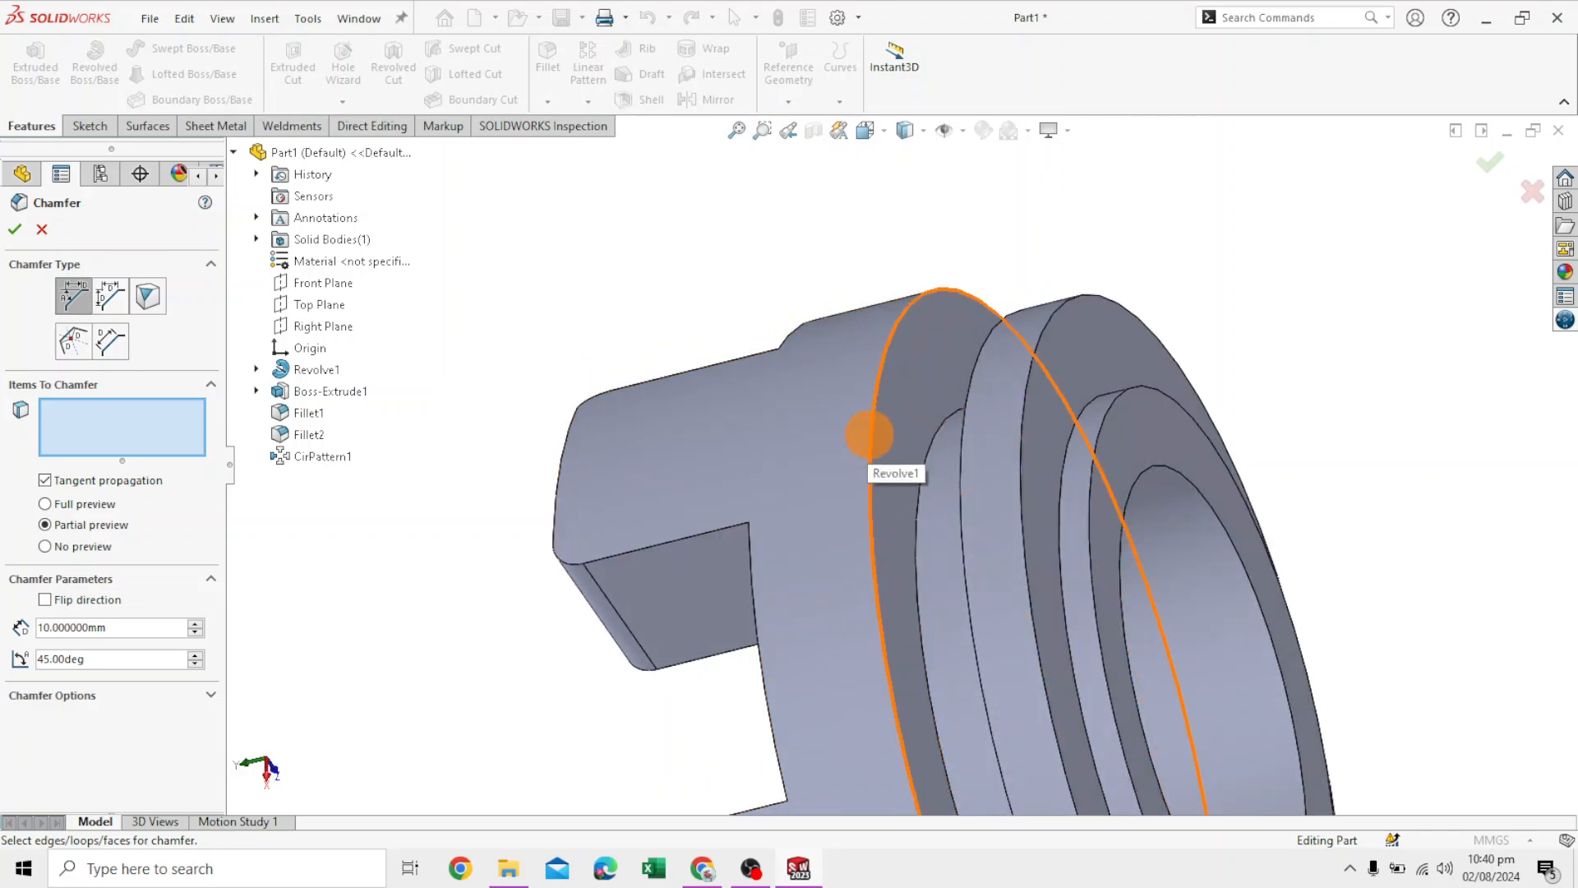
{"action": "left_click", "coordinate": [876, 434]}
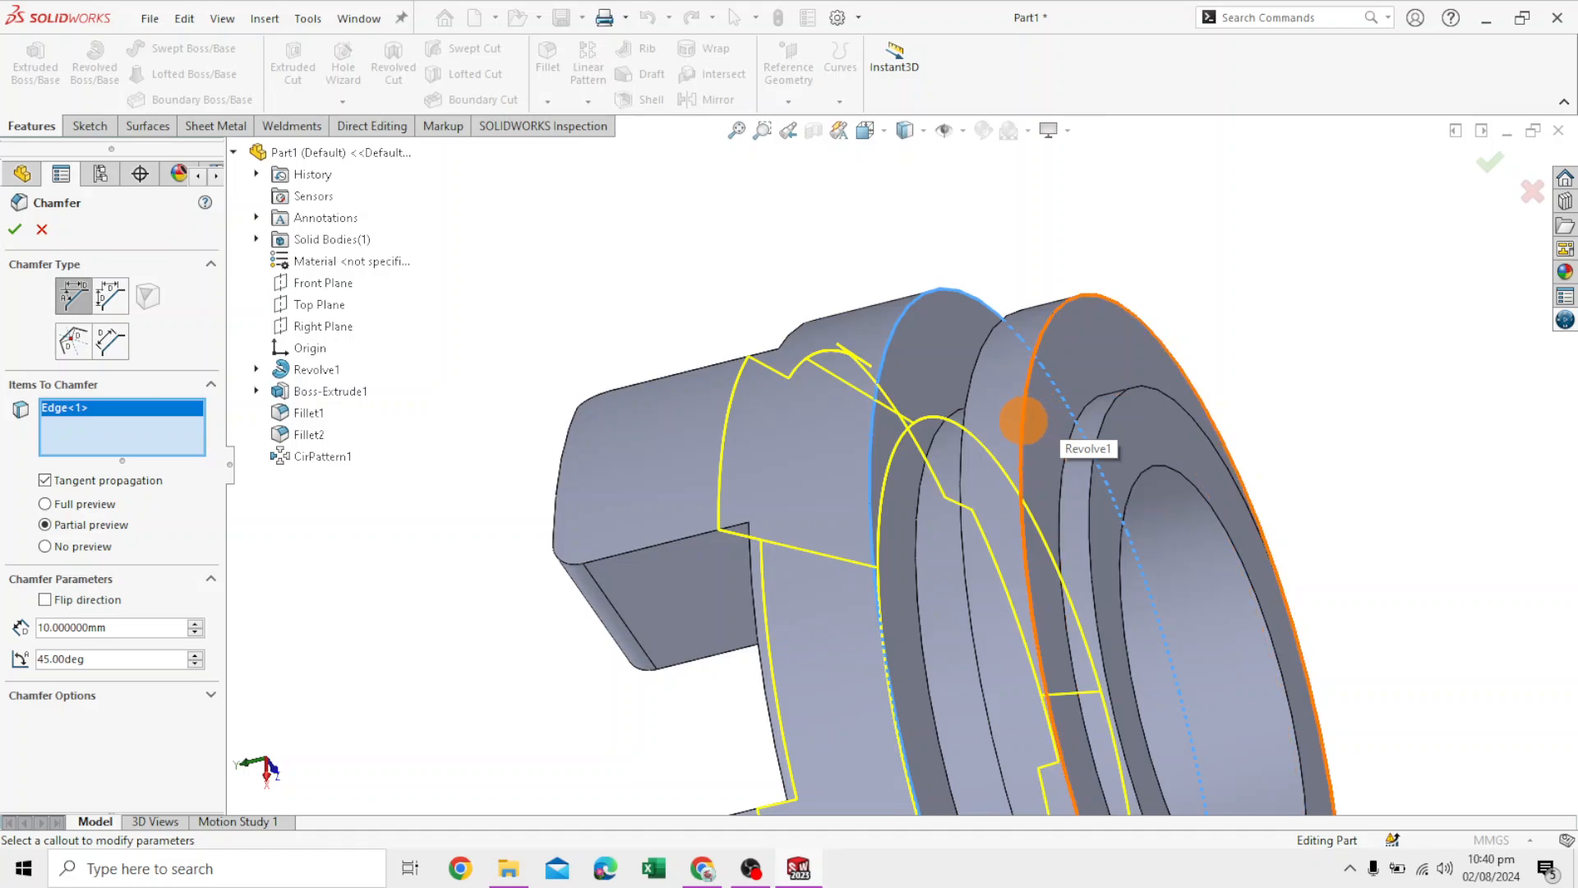
{"action": "left_click", "coordinate": [1023, 421]}
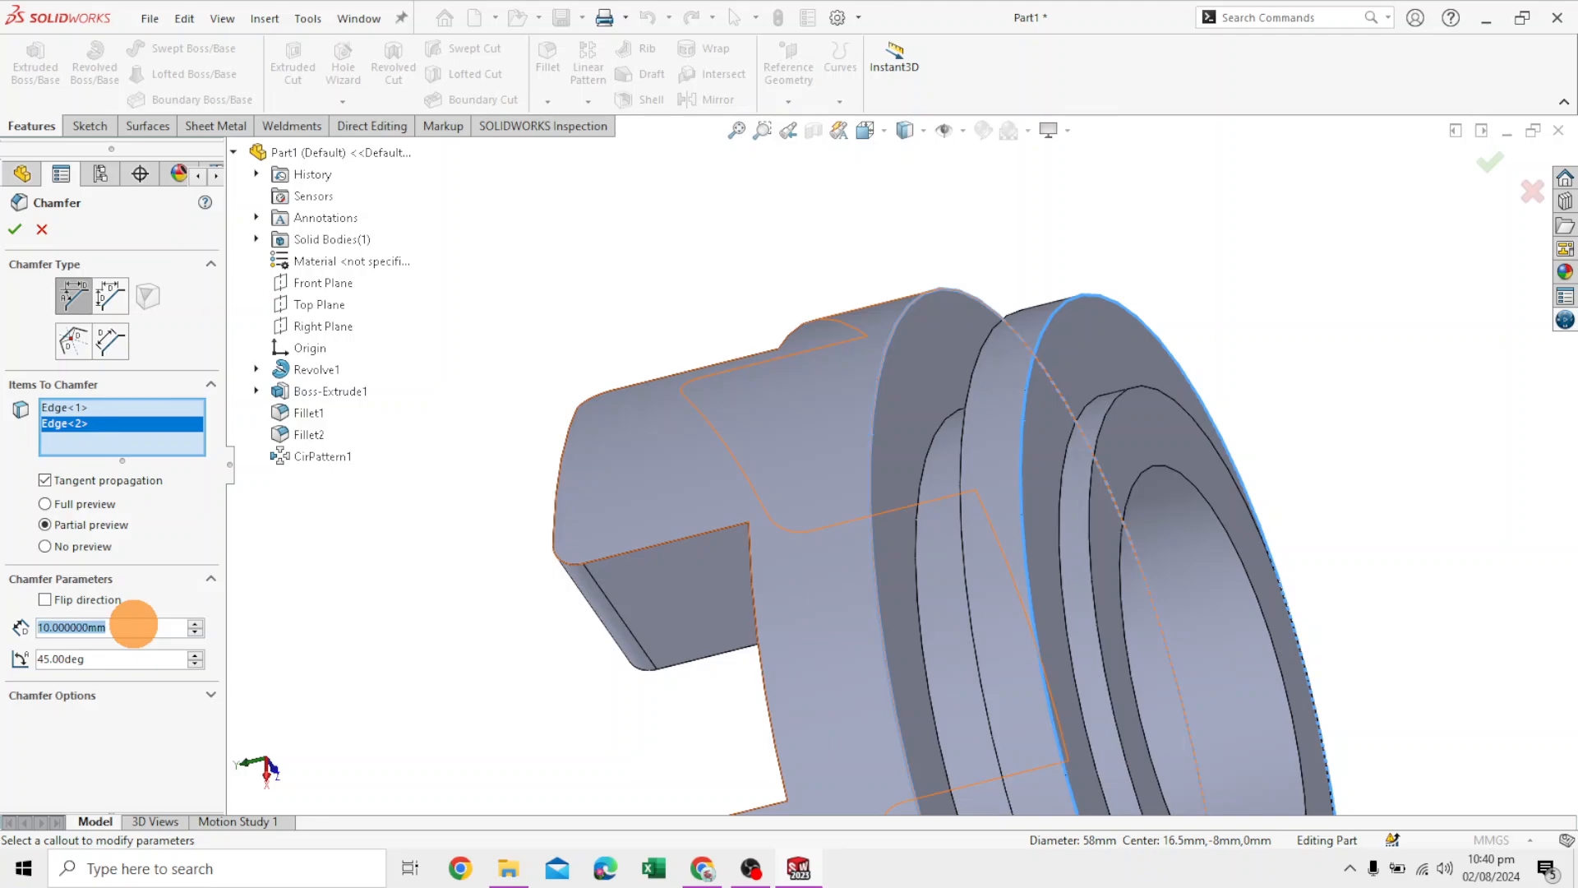
{"action": "type", "text": "2"}
{"action": "key", "text": "Return"}
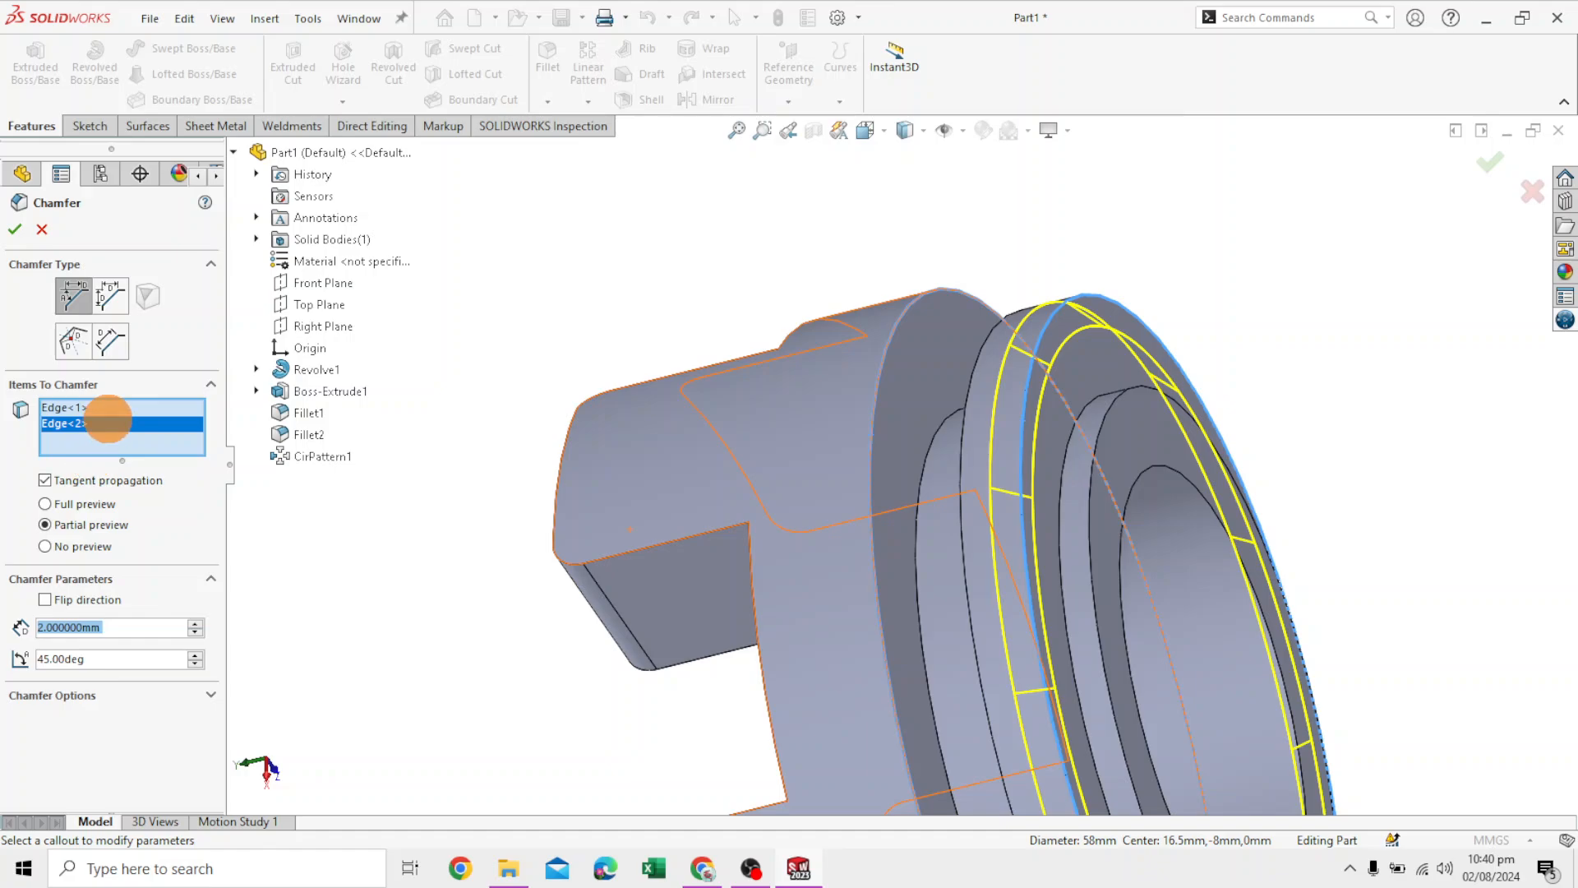
{"action": "right_click", "coordinate": [109, 411]}
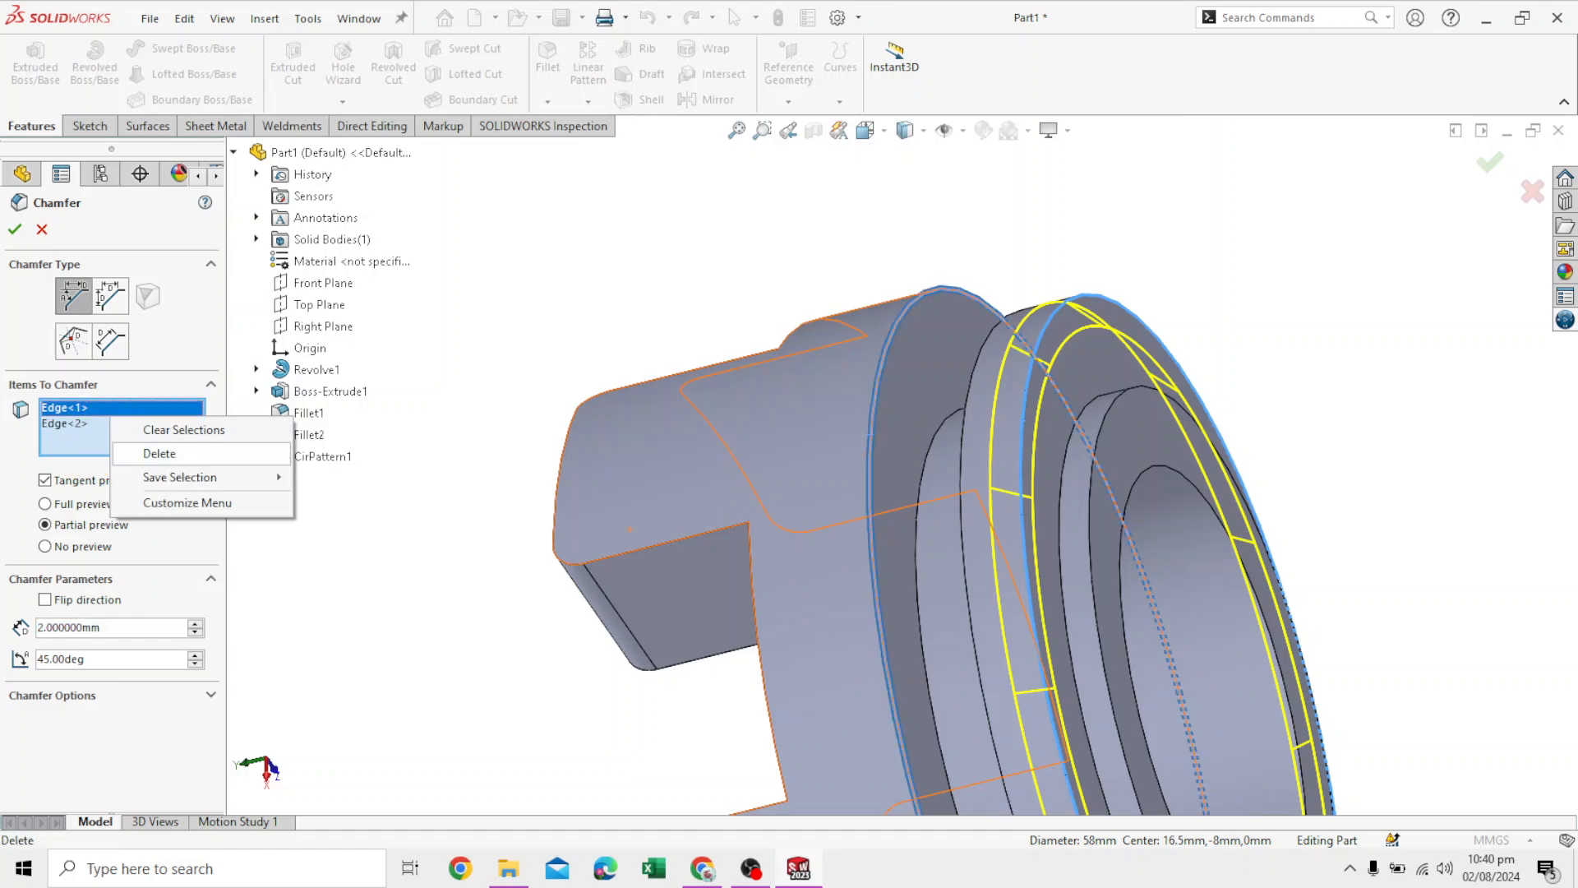
{"action": "left_click", "coordinate": [164, 453]}
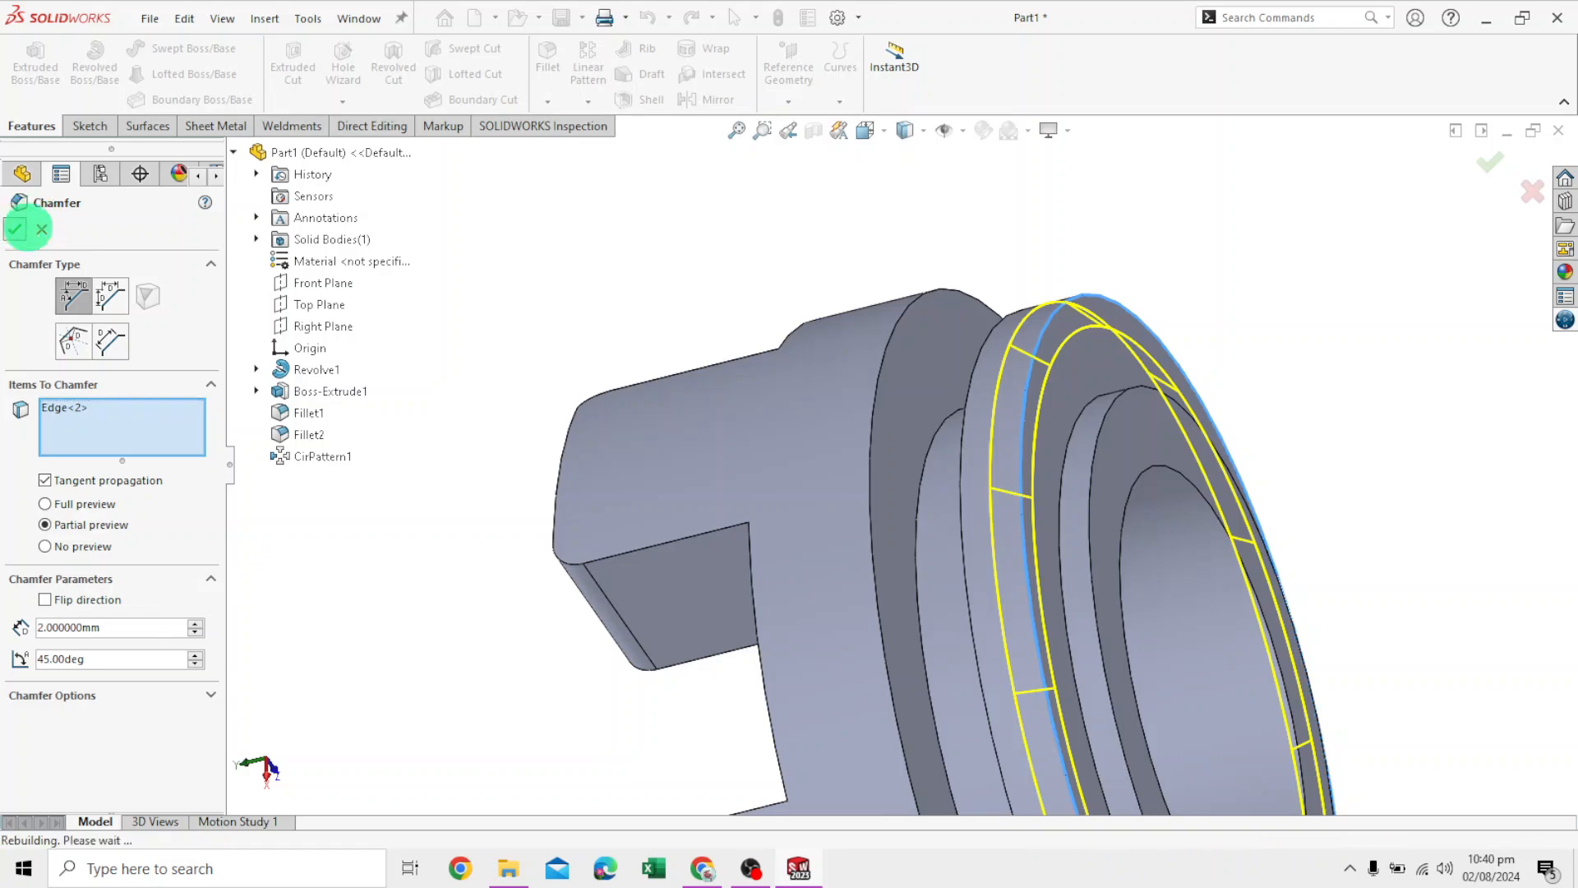
{"action": "key", "text": "Return"}
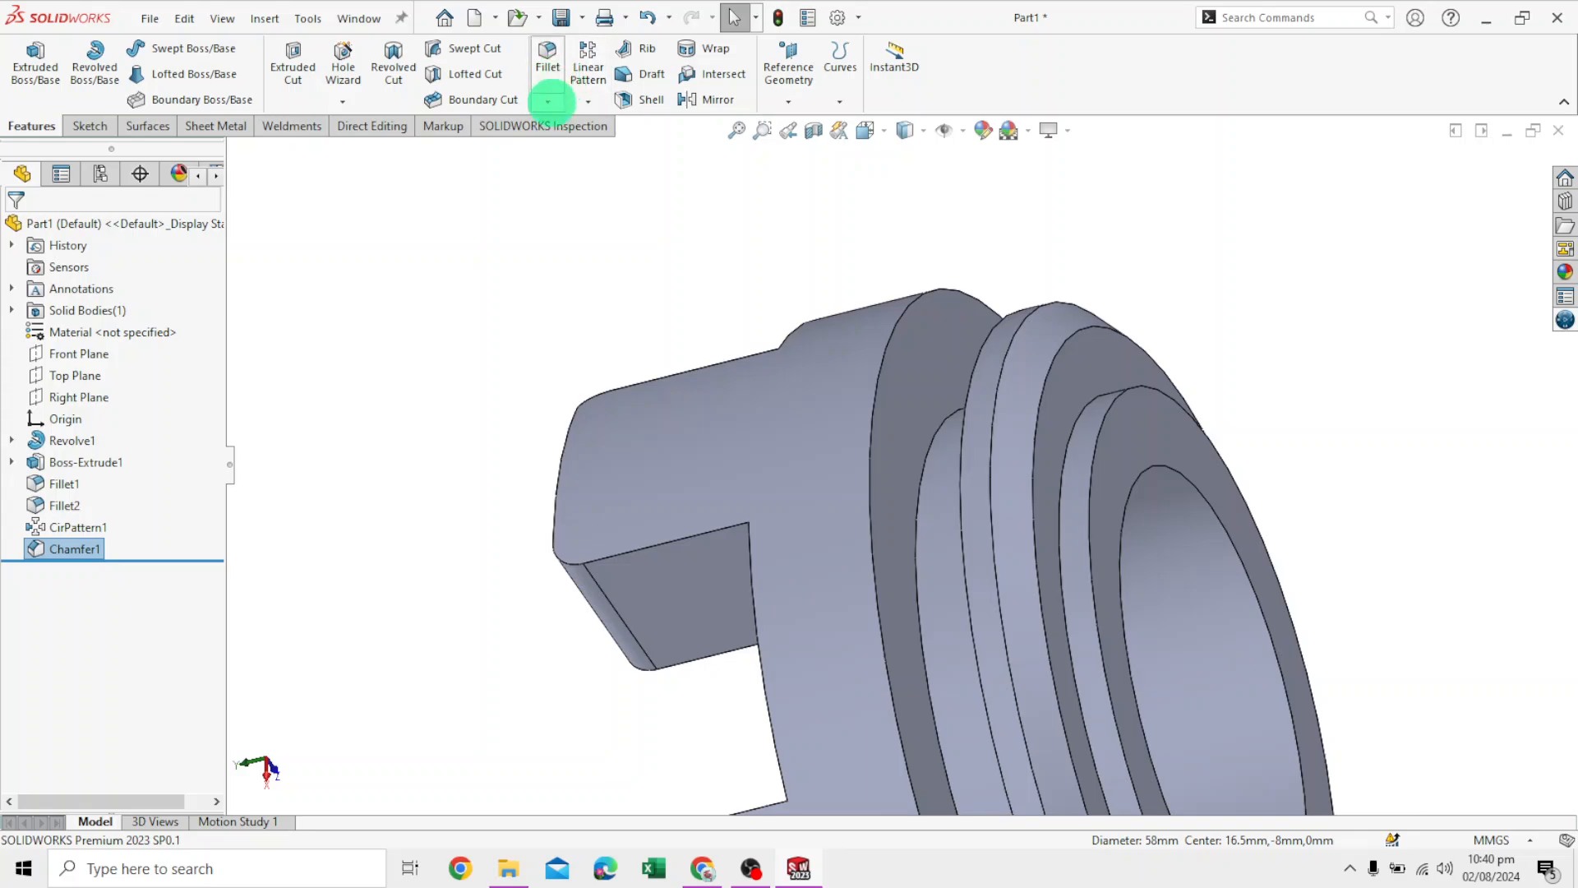
Chamfer the outer edge on the back of the toothed flange 2 mm at 45 degrees
{"action": "left_click", "coordinate": [548, 100]}
{"action": "left_click", "coordinate": [623, 145]}
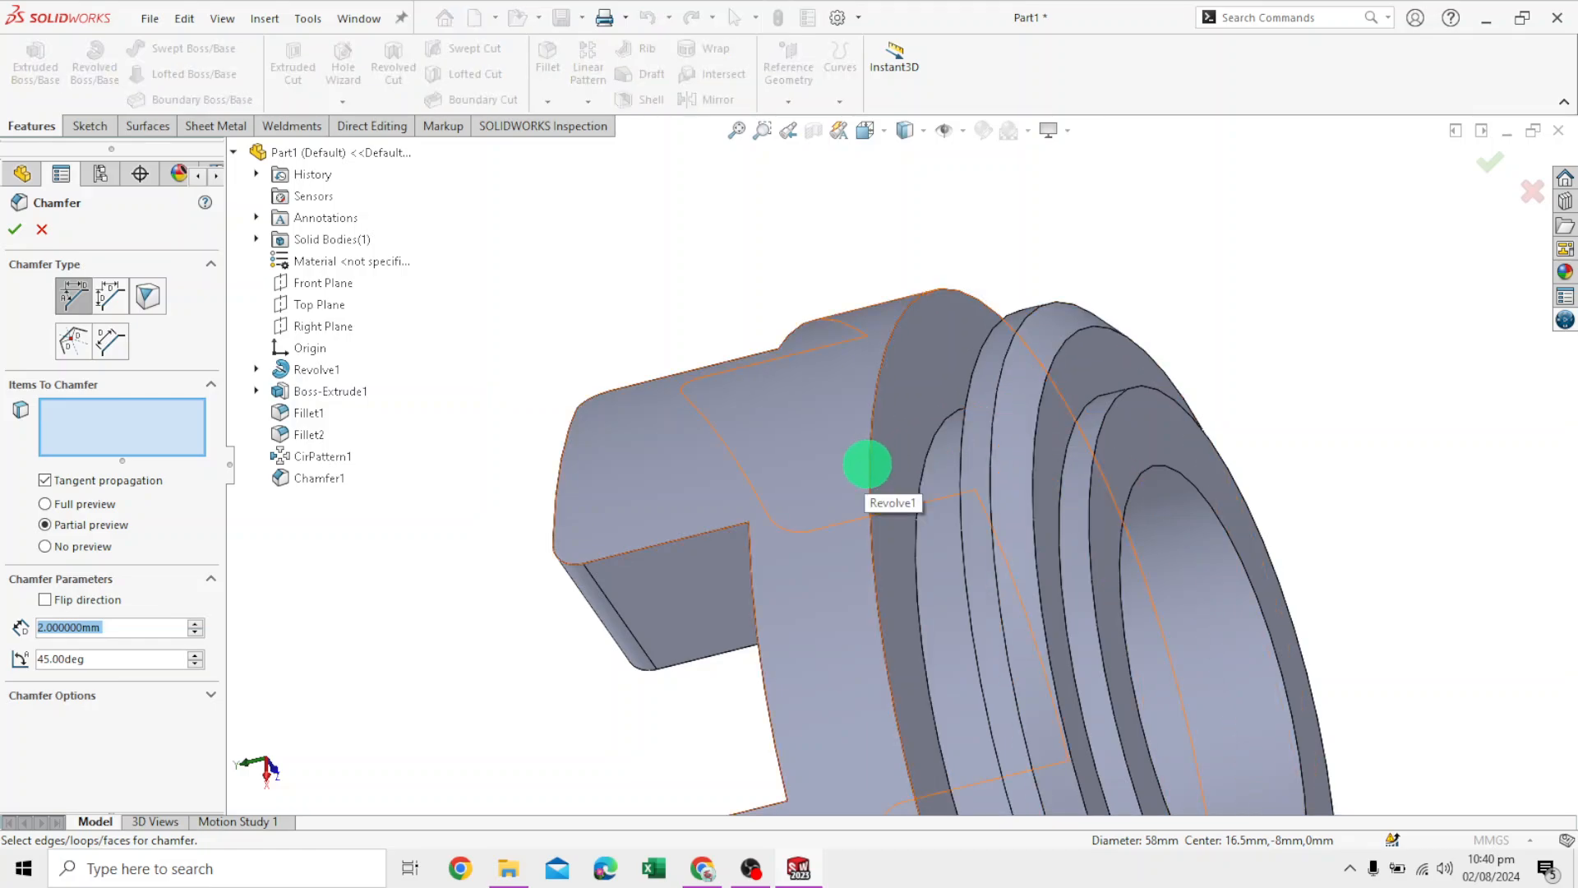
{"action": "left_click", "coordinate": [868, 465]}
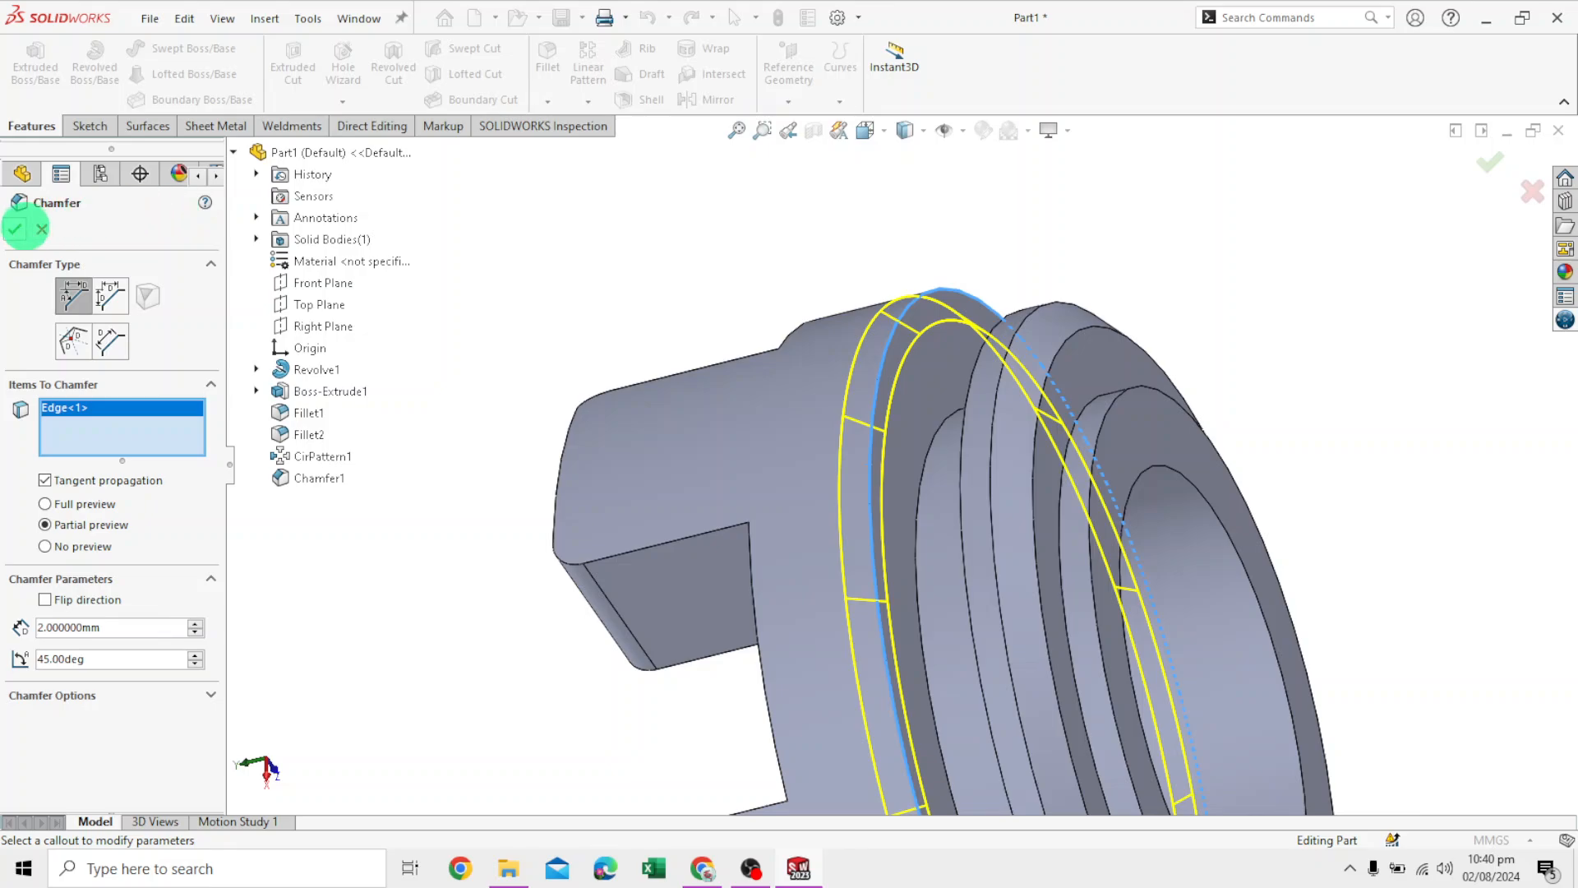
{"action": "left_click", "coordinate": [15, 228]}
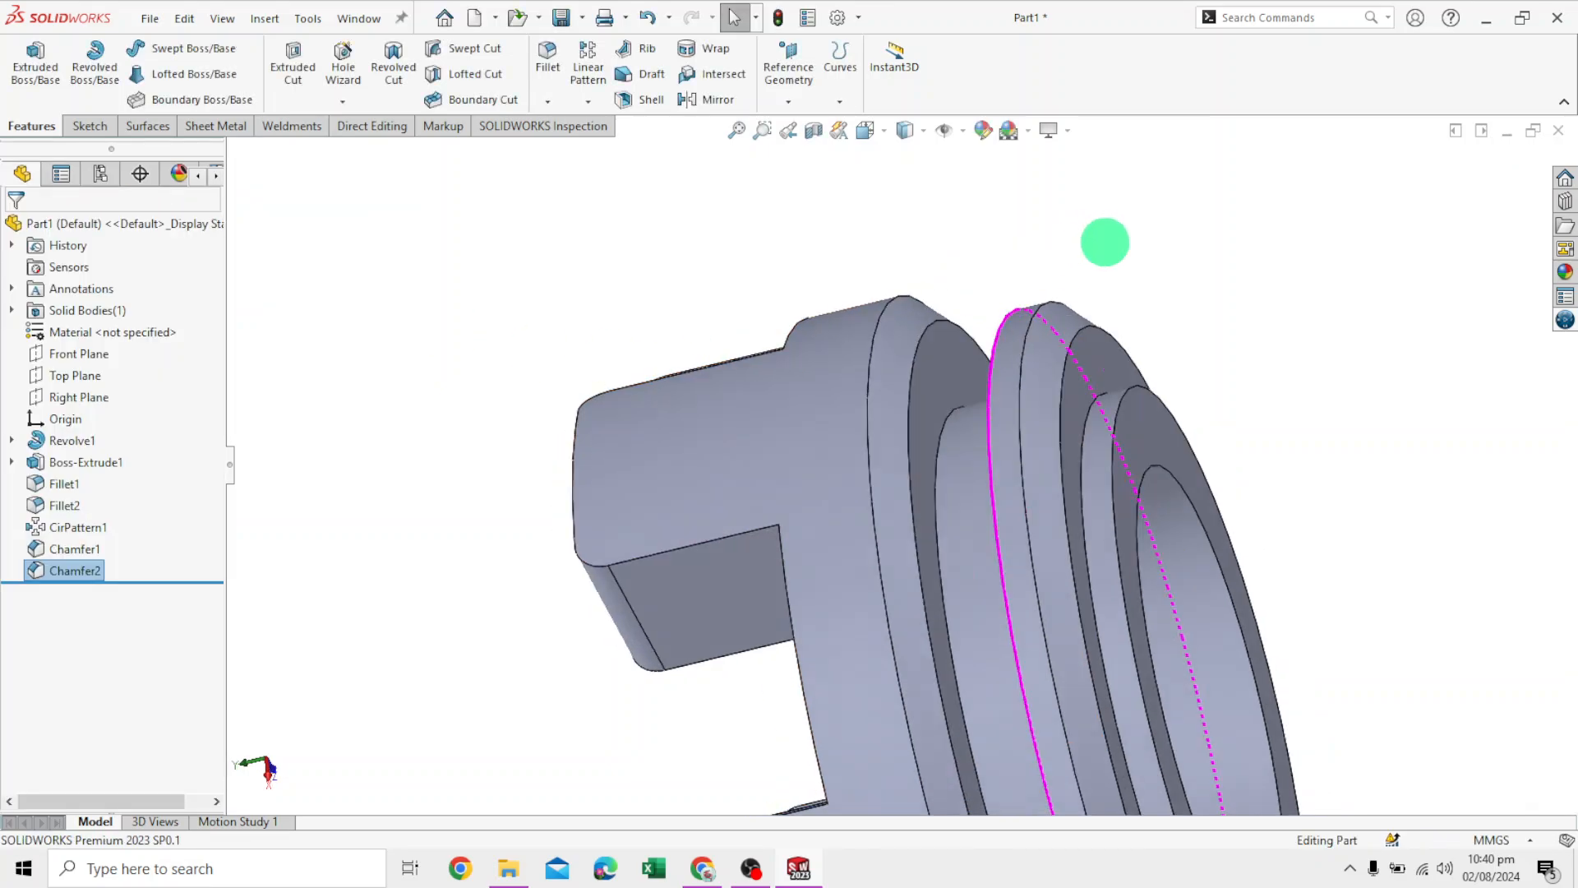
Set up a 1 mm fillet on all edges of the toothed flange's outer cylindrical face, with full preview
{"action": "middle_click_drag", "start_coordinate": [1104, 242], "coordinate": [1148, 324]}
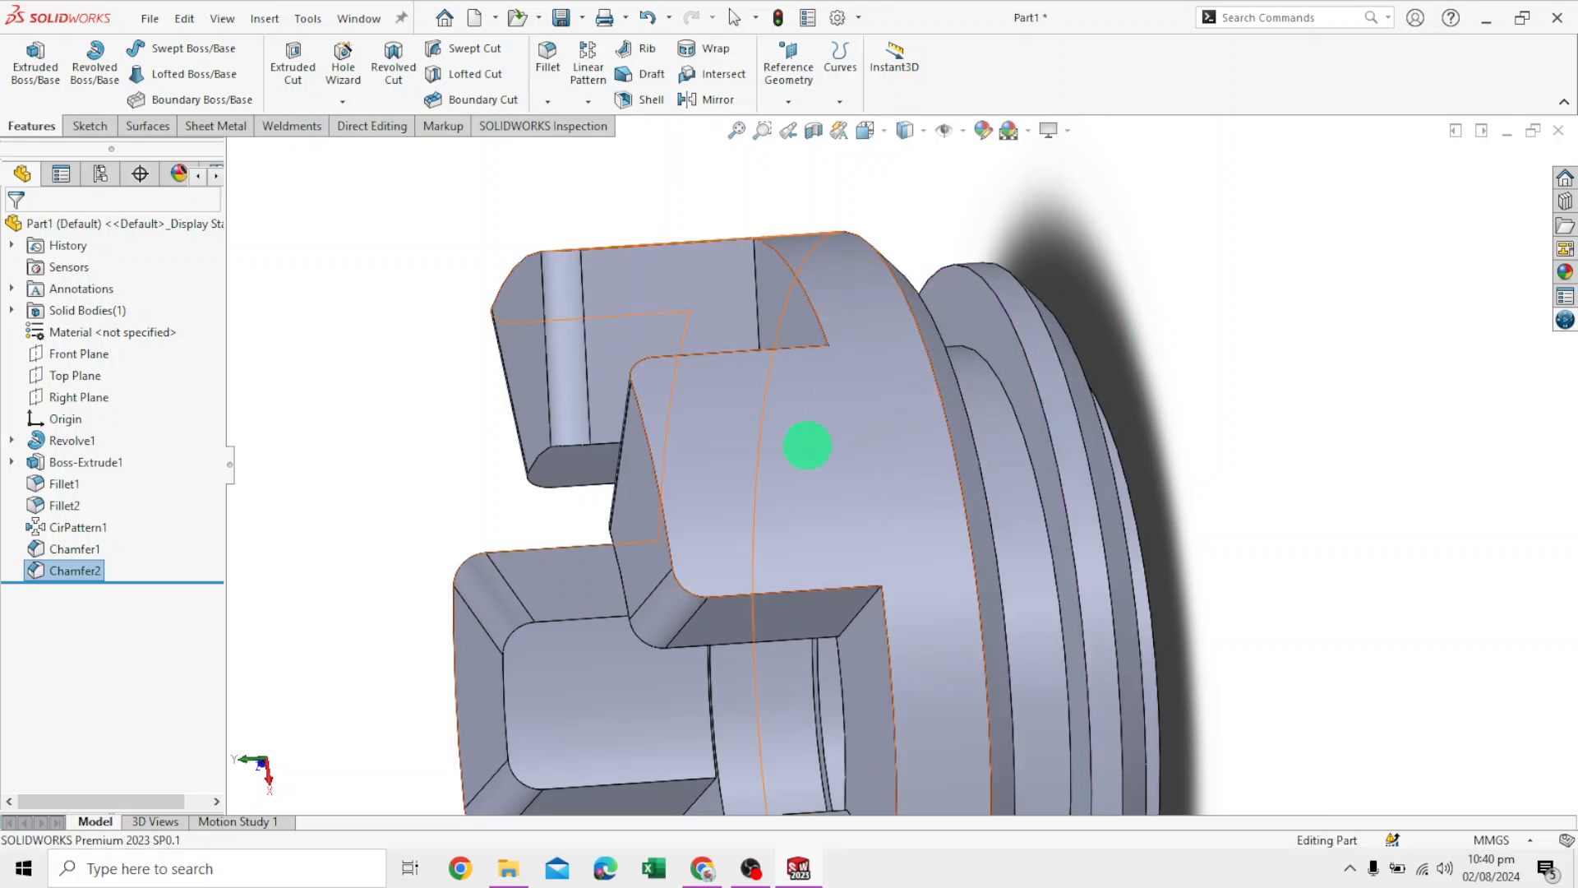
{"action": "left_click", "coordinate": [808, 444]}
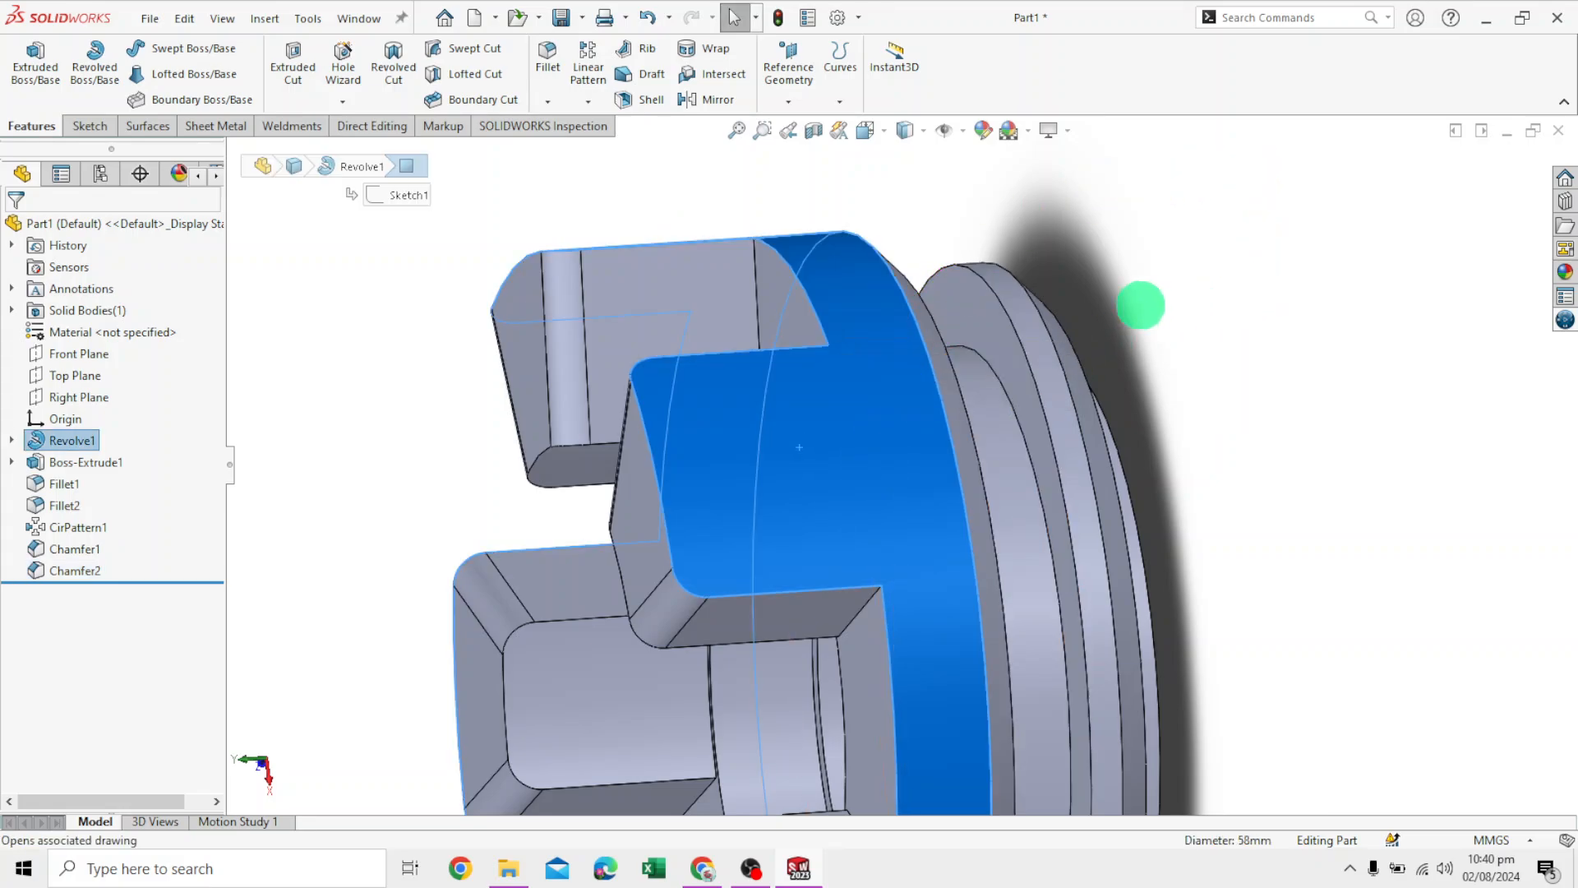
{"action": "left_click", "coordinate": [547, 101]}
{"action": "left_click", "coordinate": [575, 124]}
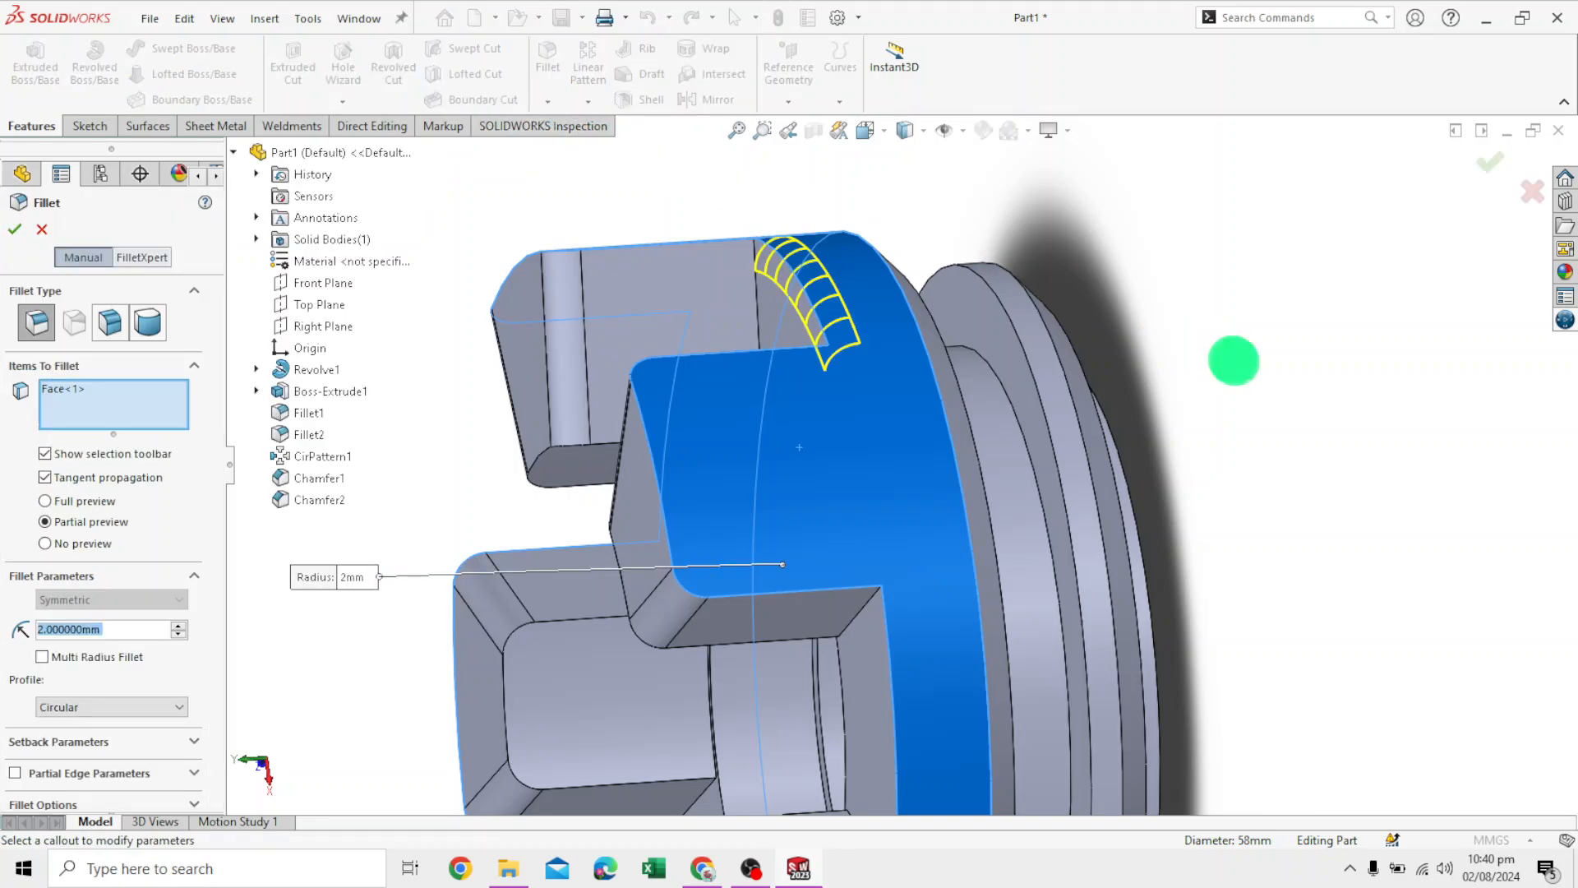
{"action": "middle_click_drag", "start_coordinate": [1229, 325], "coordinate": [1211, 394]}
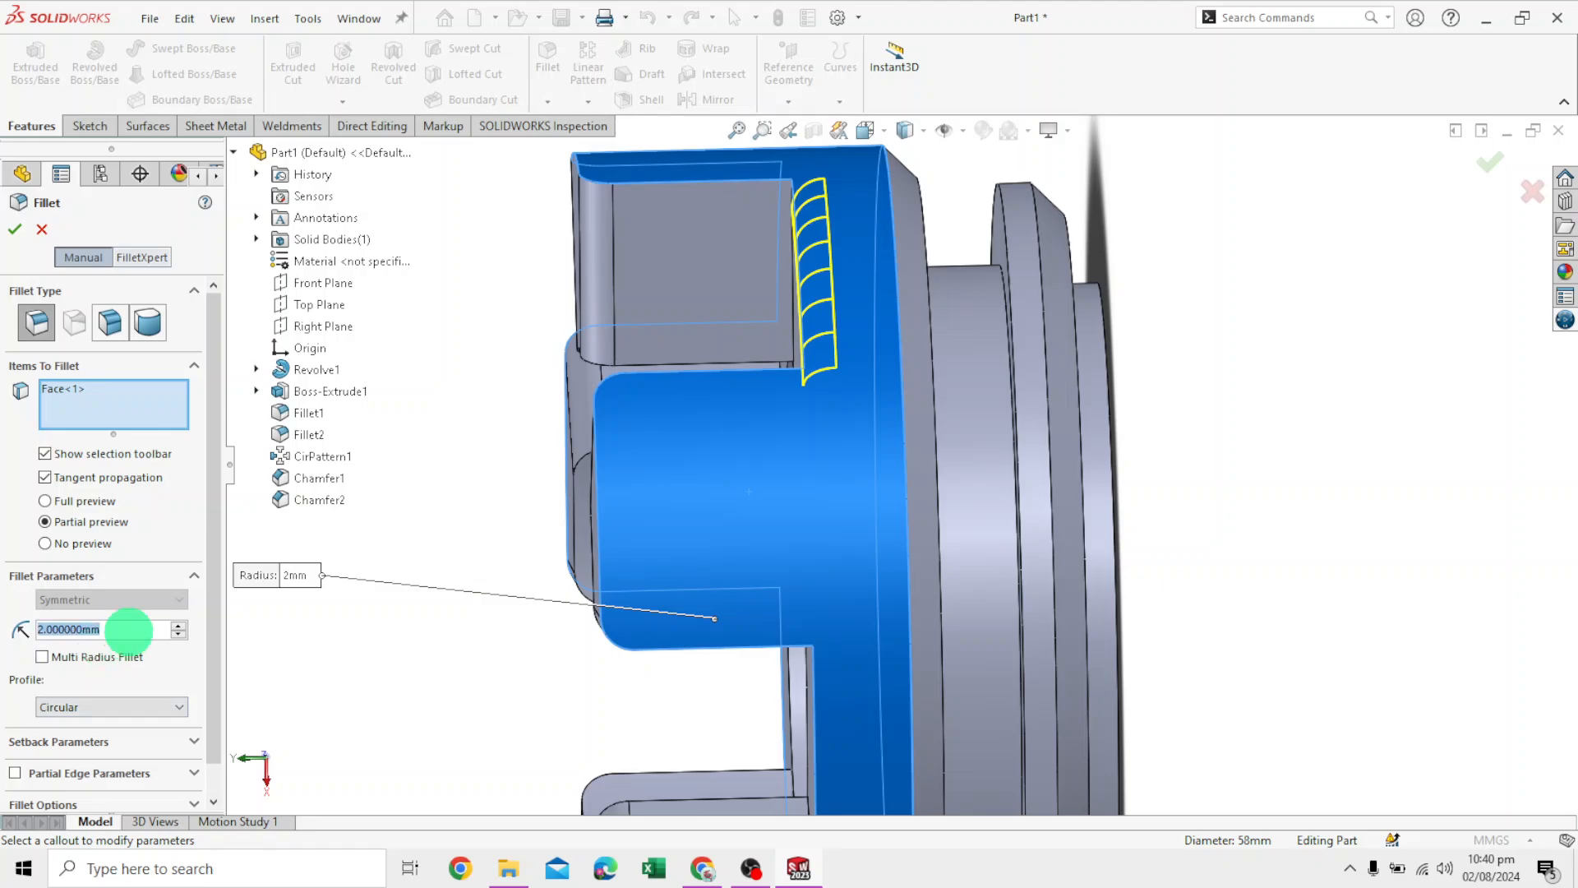
{"action": "type", "text": "1"}
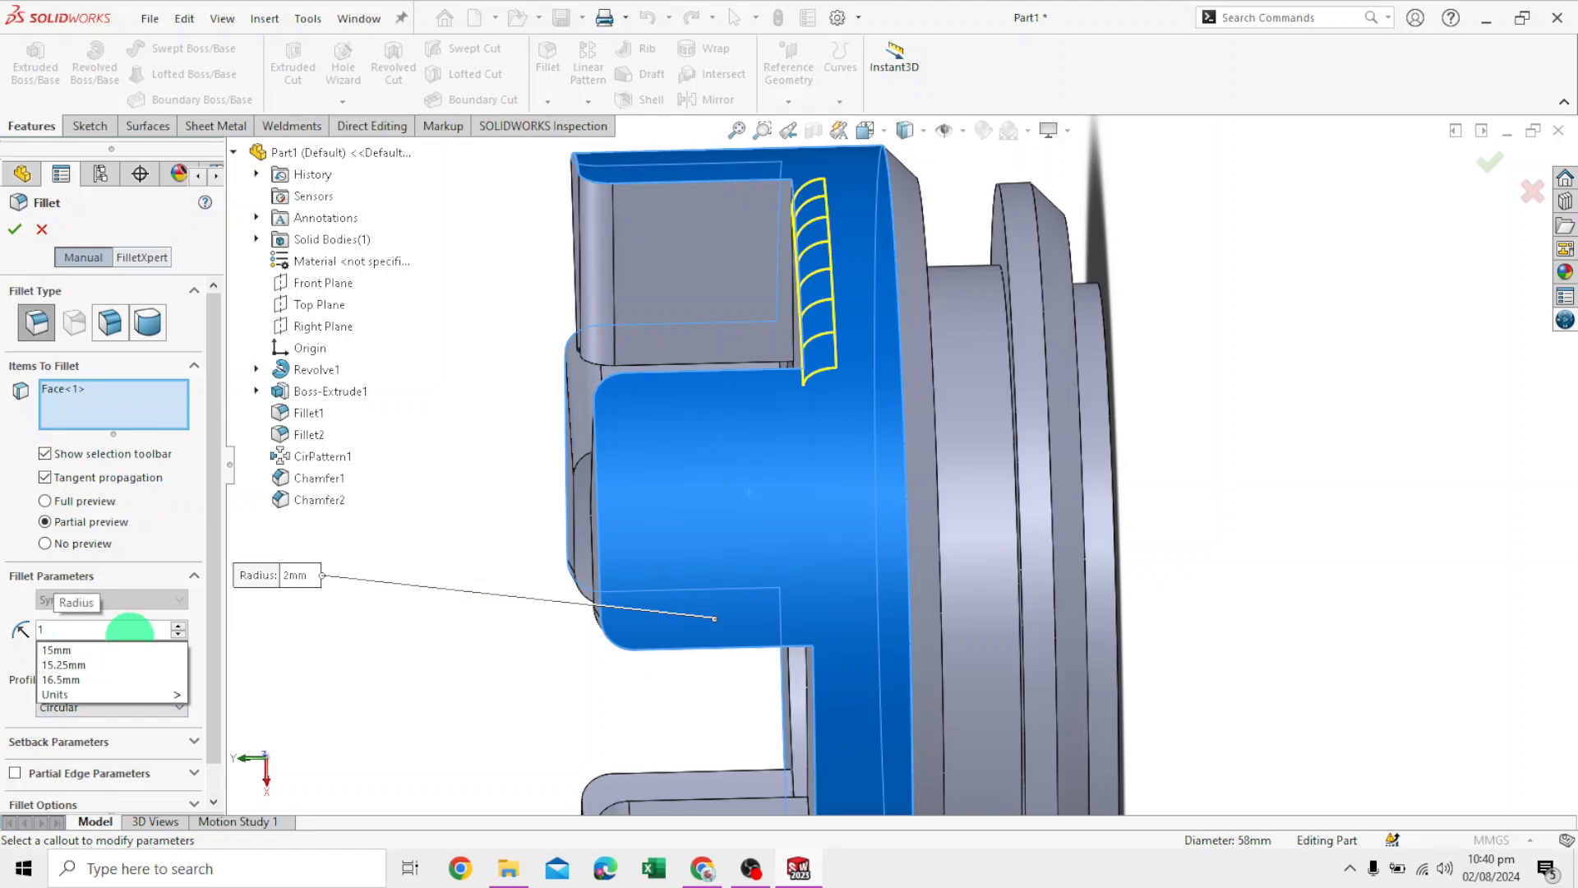
{"action": "key", "text": "Return"}
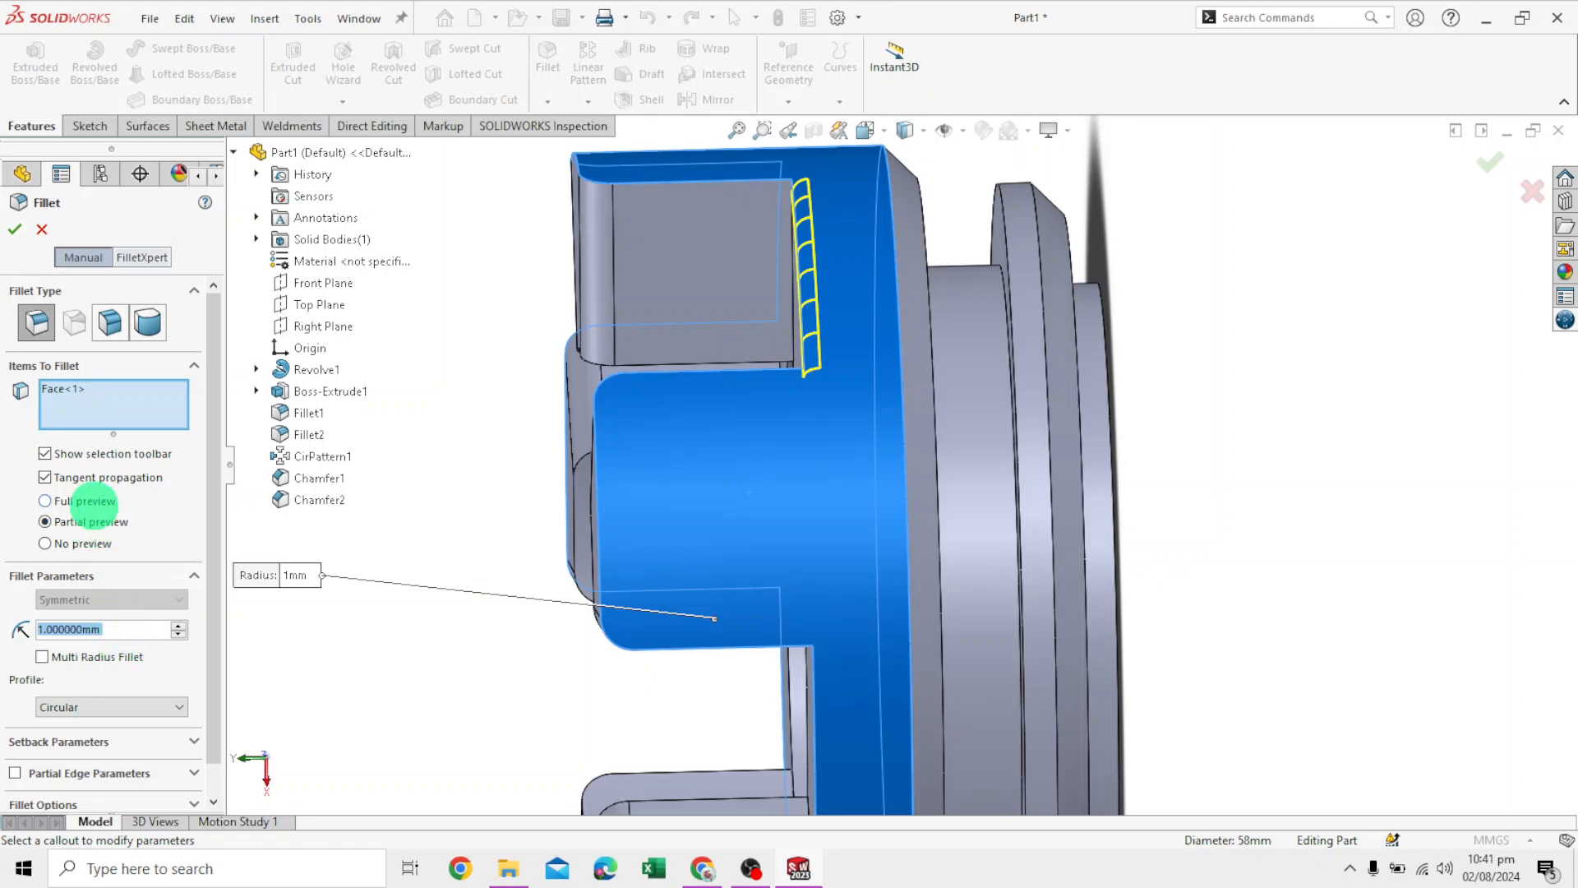
{"action": "left_click", "coordinate": [82, 500]}
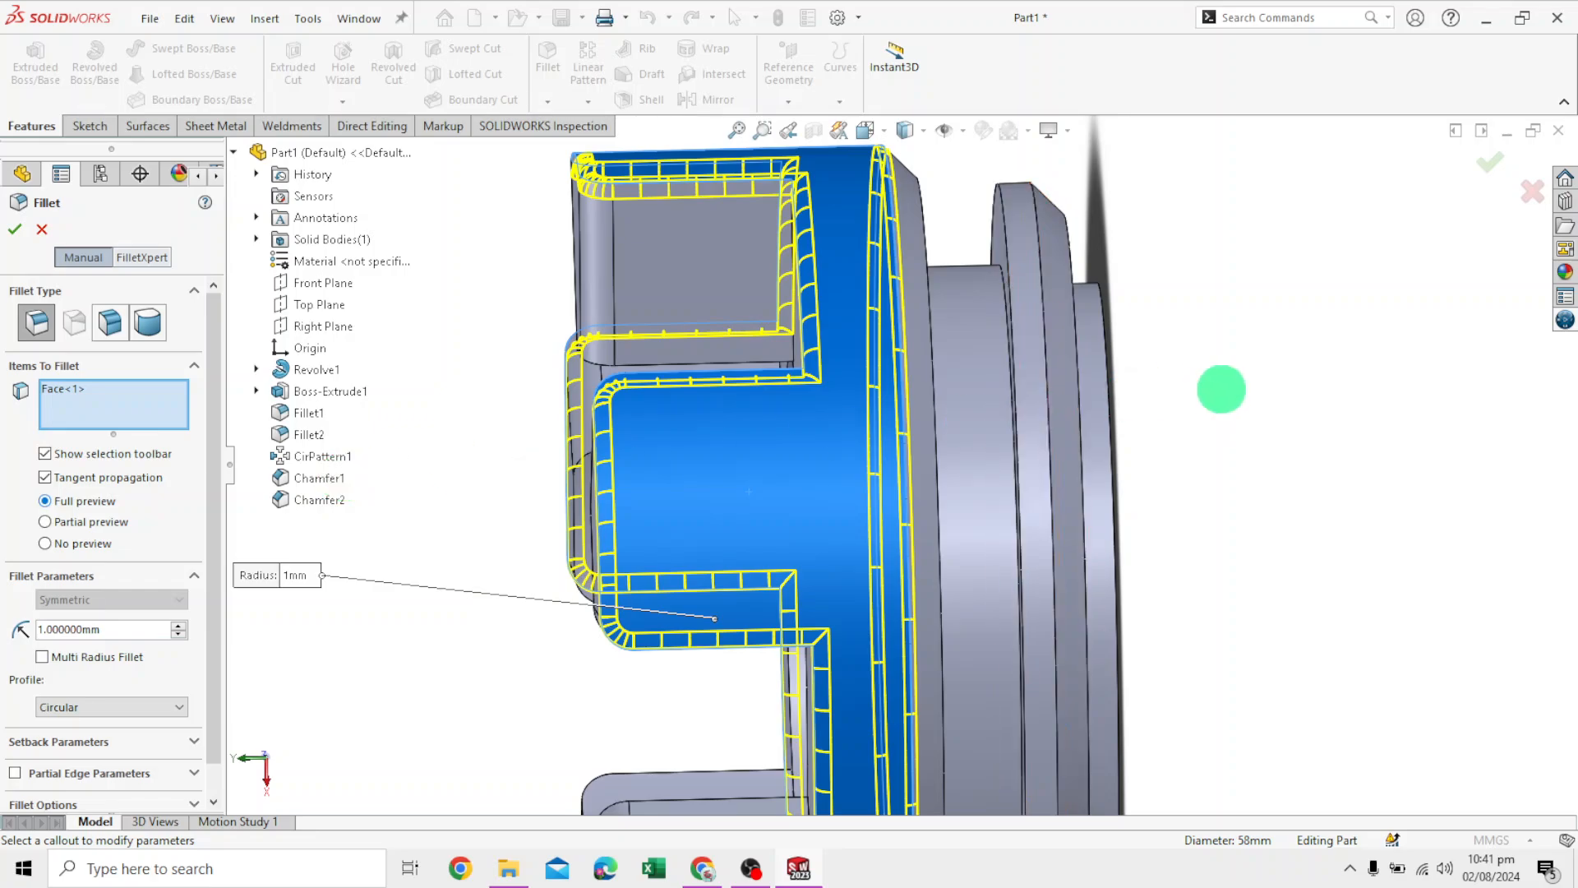
Add the end collar's root edge at the second flange and its outer end edge to the 1 mm fillet selection
{"action": "middle_click_drag", "start_coordinate": [1222, 387], "coordinate": [1250, 436]}
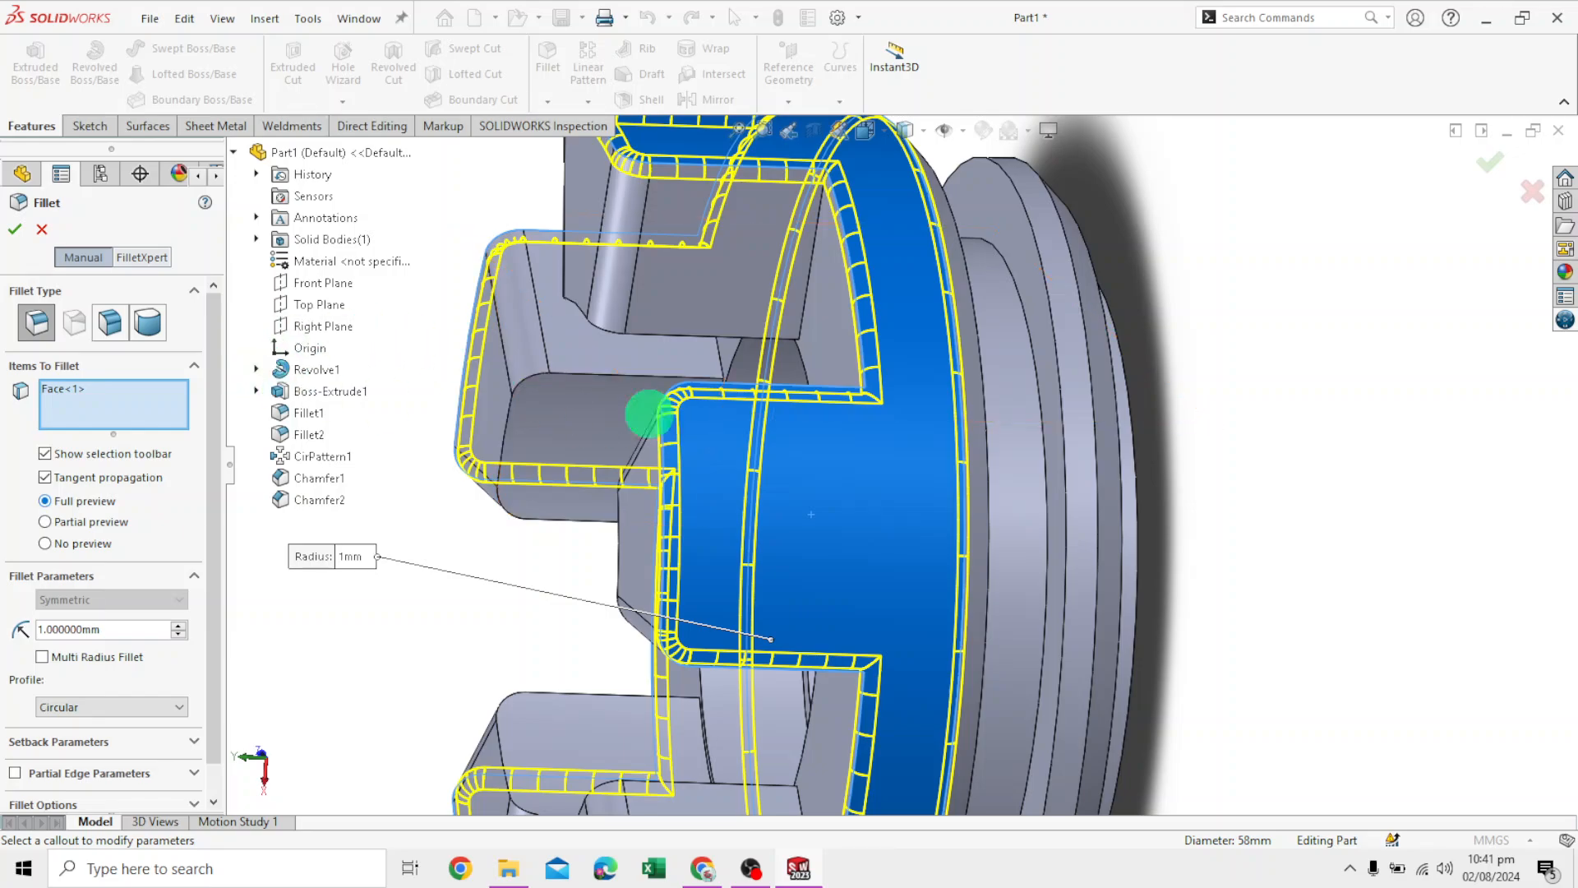
{"action": "mouse_move", "coordinate": [1296, 448]}
{"action": "middle_mouse_down"}
{"action": "mouse_move", "coordinate": [1250, 362]}
{"action": "mouse_move", "coordinate": [1296, 352]}
{"action": "mouse_move", "coordinate": [1285, 423]}
{"action": "mouse_move", "coordinate": [1307, 430]}
{"action": "middle_mouse_up"}
{"action": "scroll", "coordinate": [1042, 450], "scroll_direction": "down", "scroll_amount": 5}
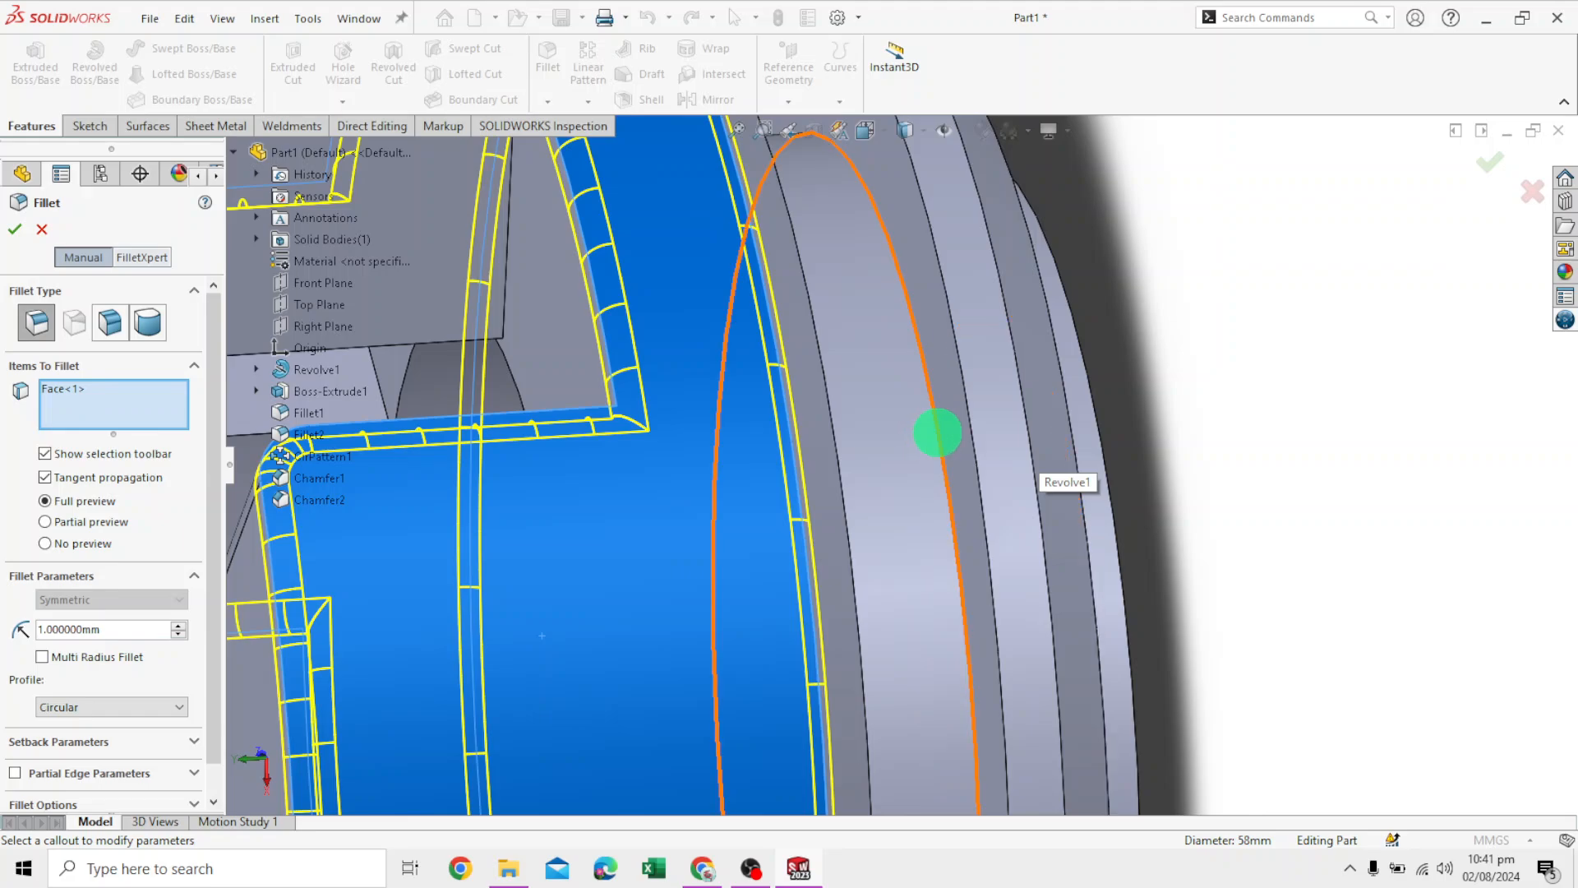
{"action": "middle_click_drag", "start_coordinate": [1222, 383], "coordinate": [1093, 385]}
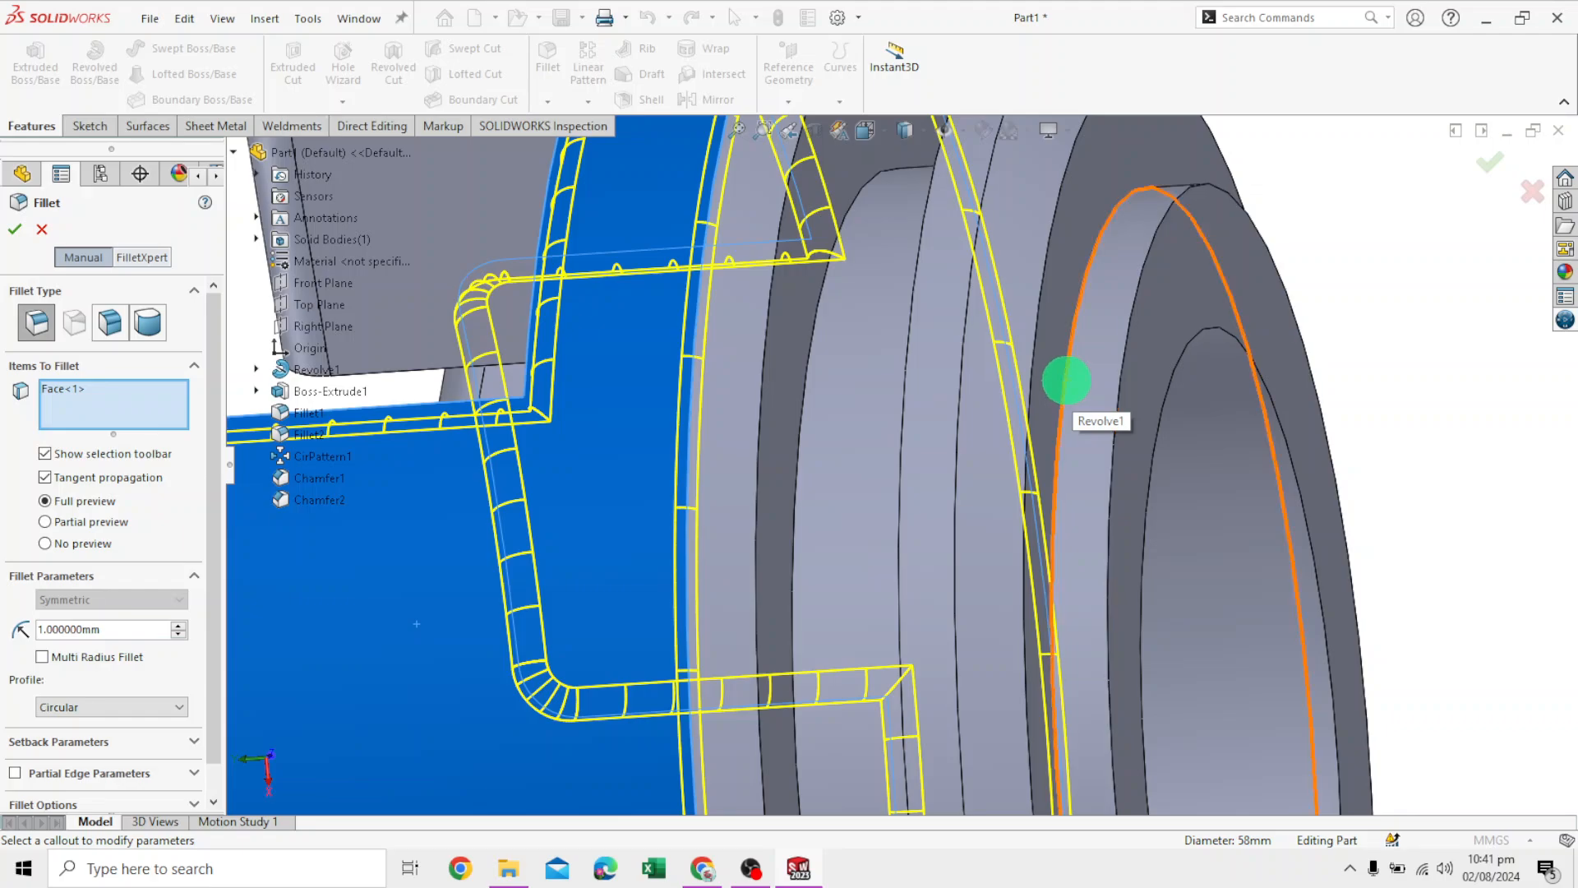
{"action": "left_click", "coordinate": [1101, 390]}
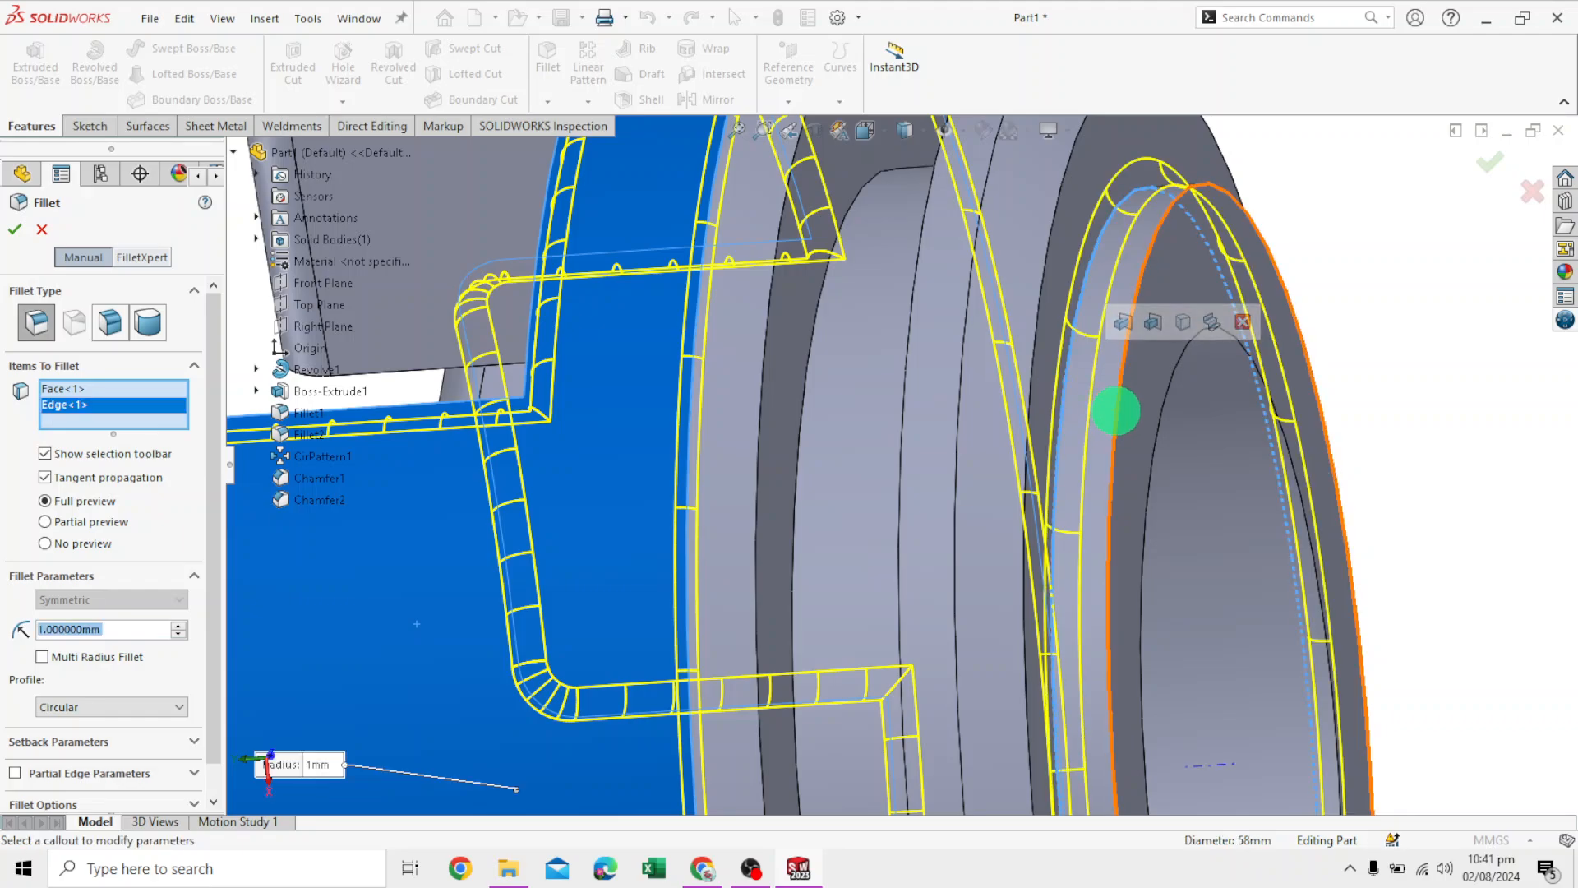
{"action": "left_click", "coordinate": [1137, 415]}
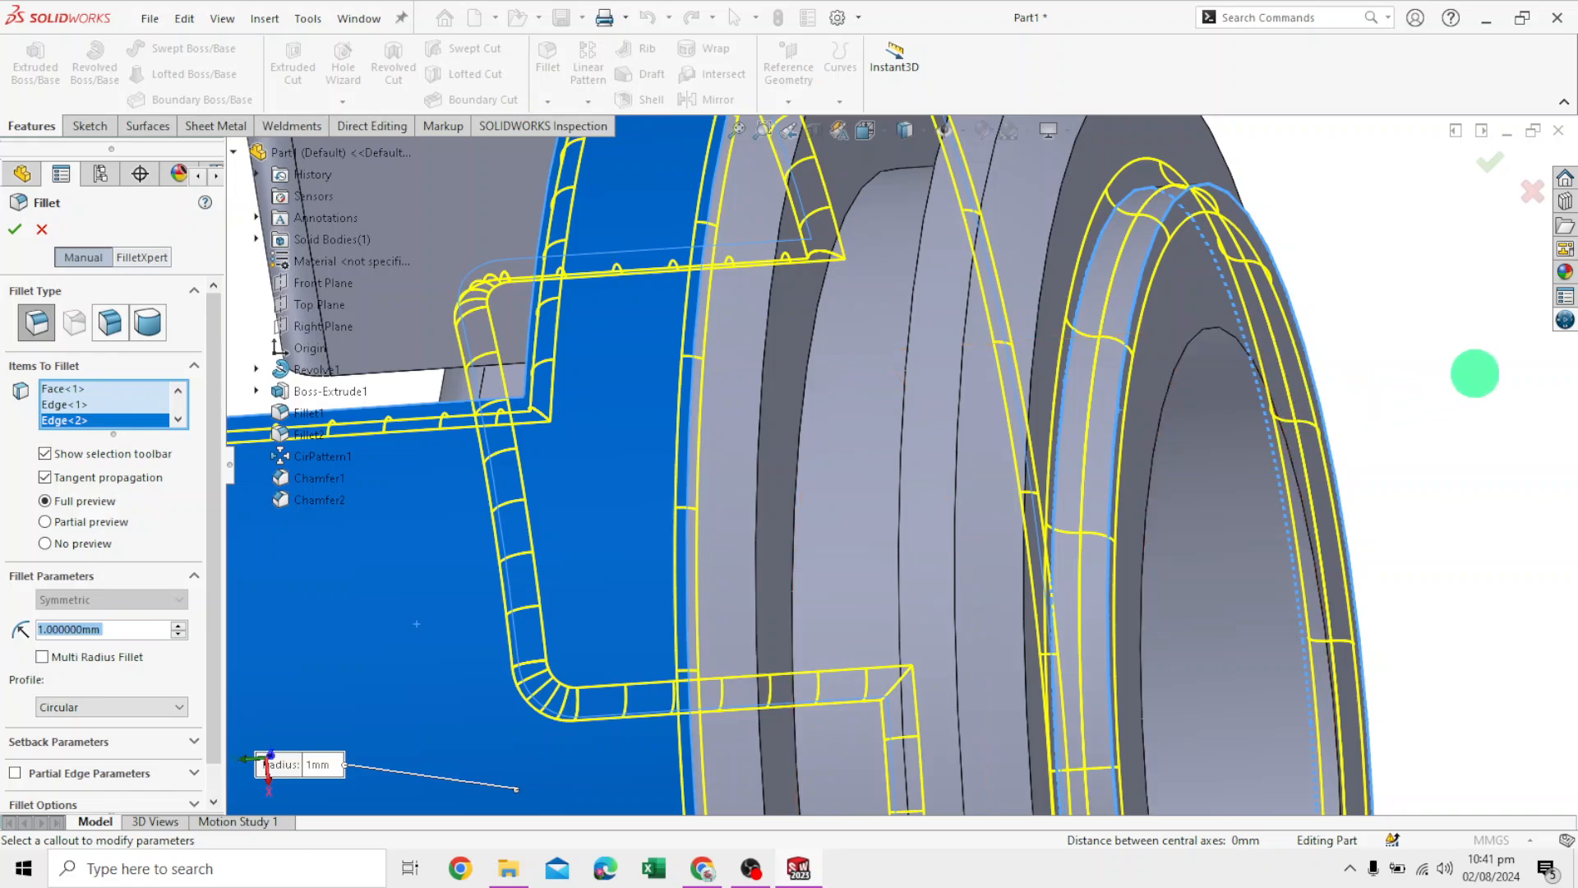
{"action": "mouse_move", "coordinate": [1475, 373]}
{"action": "middle_mouse_down"}
{"action": "mouse_move", "coordinate": [1535, 353]}
{"action": "mouse_move", "coordinate": [1506, 359]}
{"action": "middle_mouse_up"}
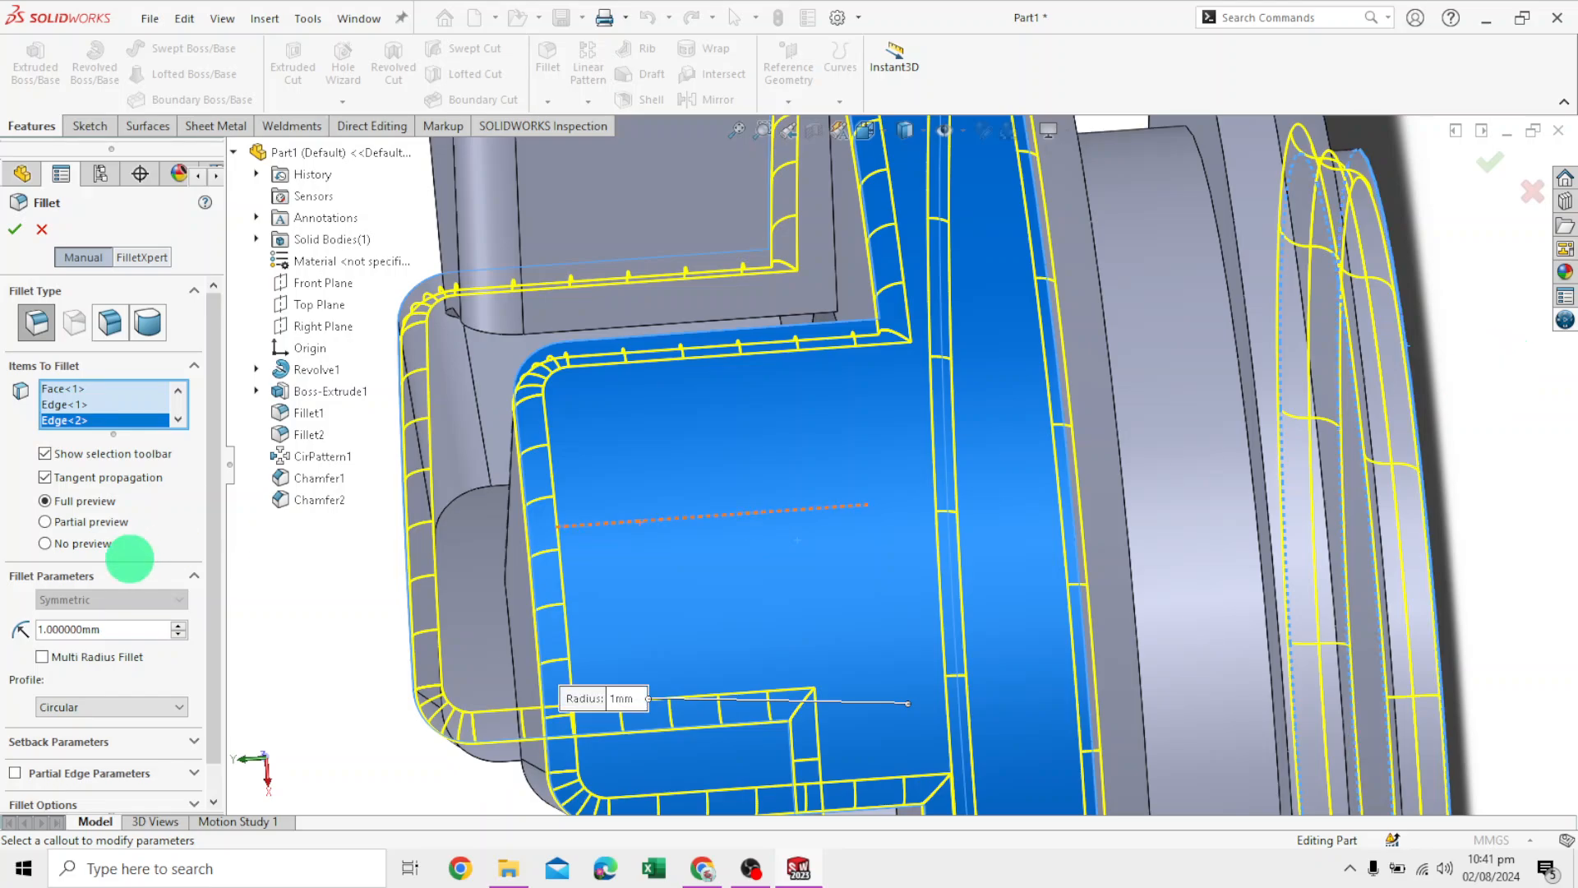
{"action": "mouse_move", "coordinate": [1314, 479]}
{"action": "middle_mouse_down"}
{"action": "mouse_move", "coordinate": [1380, 462]}
{"action": "mouse_move", "coordinate": [1398, 476]}
{"action": "mouse_move", "coordinate": [1413, 448]}
{"action": "mouse_move", "coordinate": [1372, 391]}
{"action": "middle_mouse_up"}
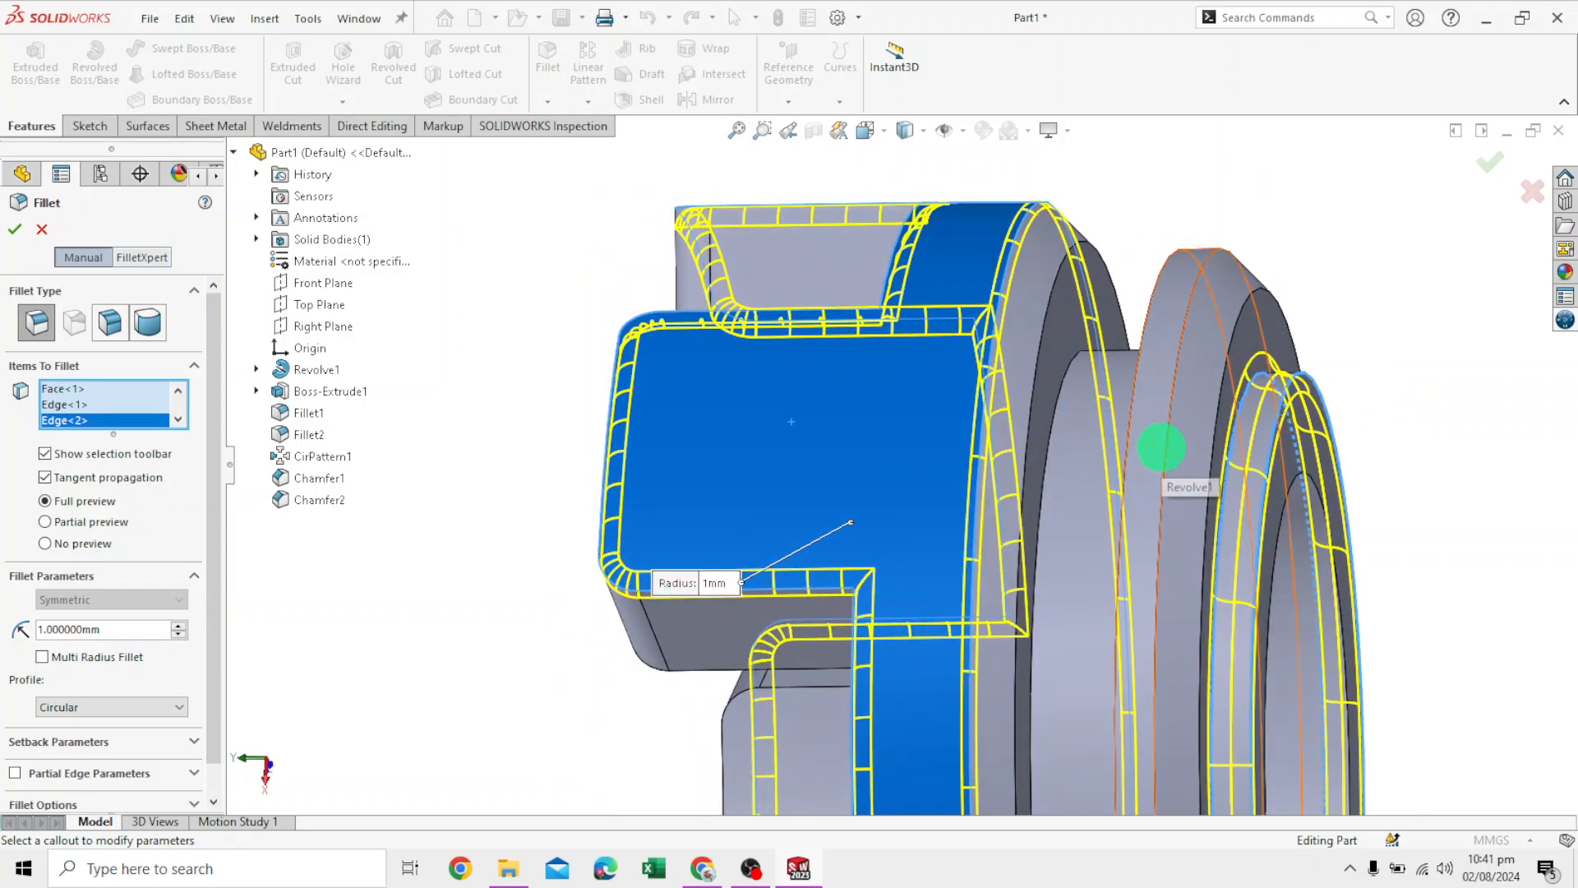
{"action": "left_click", "coordinate": [1161, 446]}
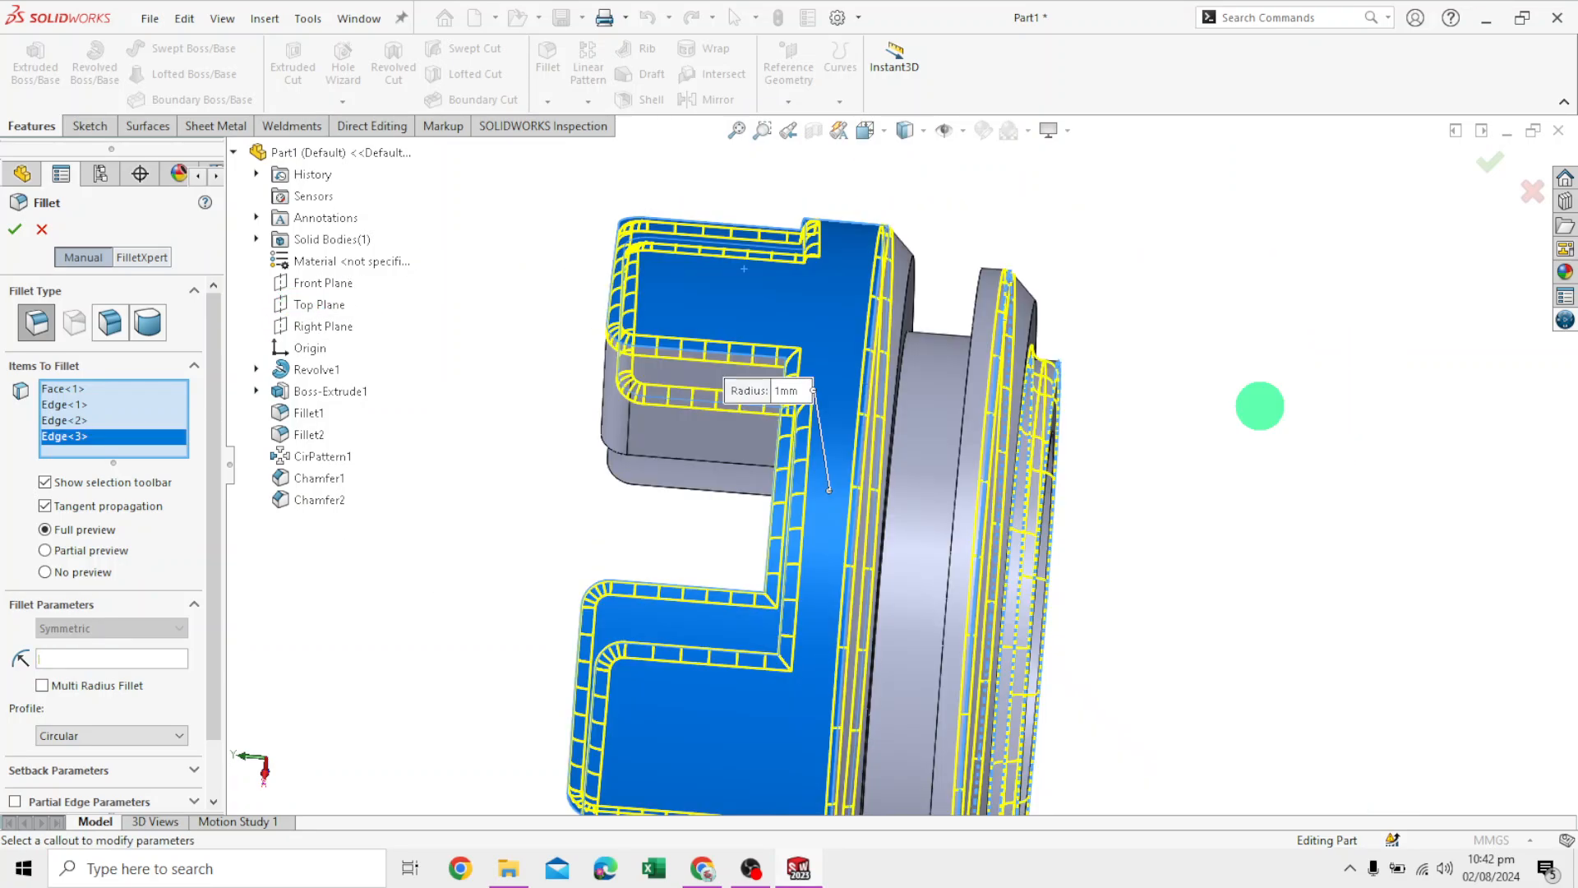
{"action": "middle_click_drag", "start_coordinate": [1240, 348], "coordinate": [1055, 374]}
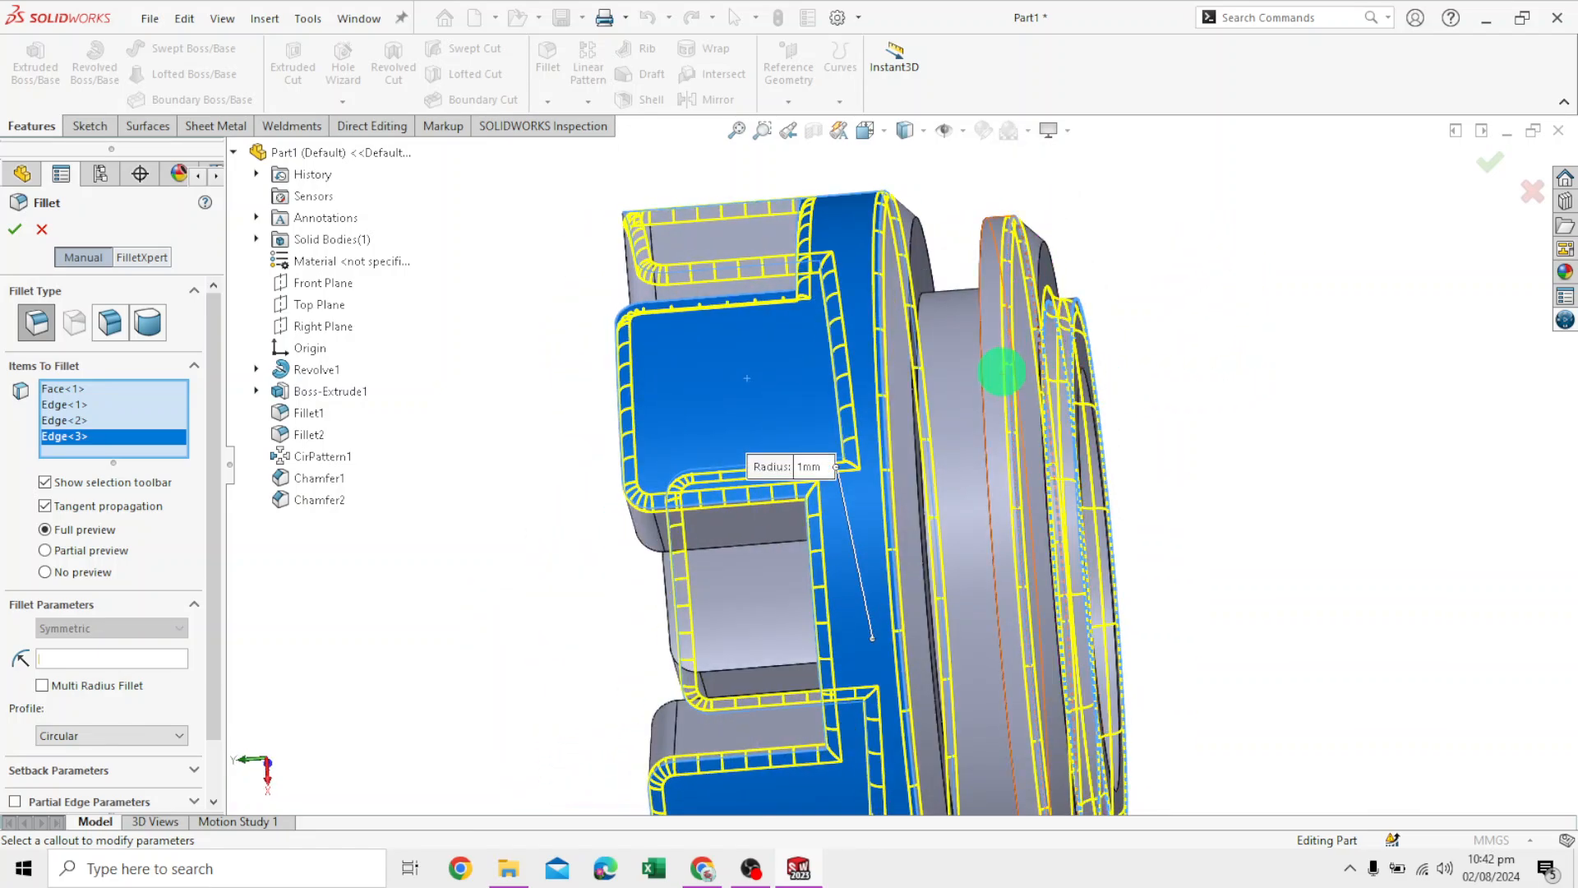
{"action": "left_click", "coordinate": [1014, 373]}
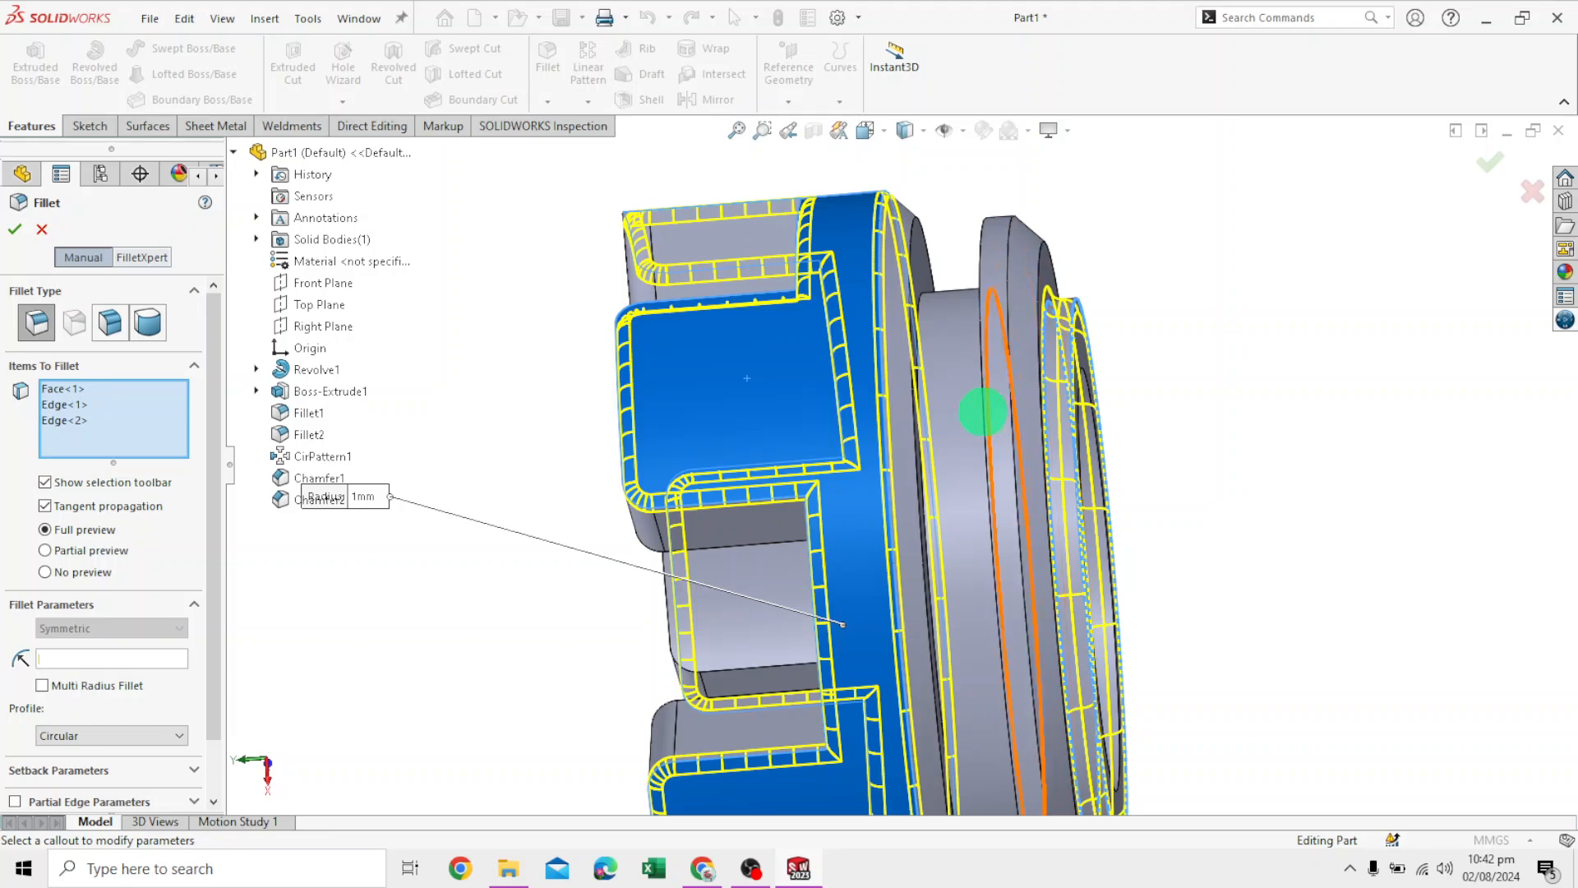
Add both root edges of the neck between the two flanges to the 1 mm fillet selection
{"action": "middle_click_drag", "start_coordinate": [1244, 290], "coordinate": [1278, 353]}
{"action": "left_click", "coordinate": [971, 266]}
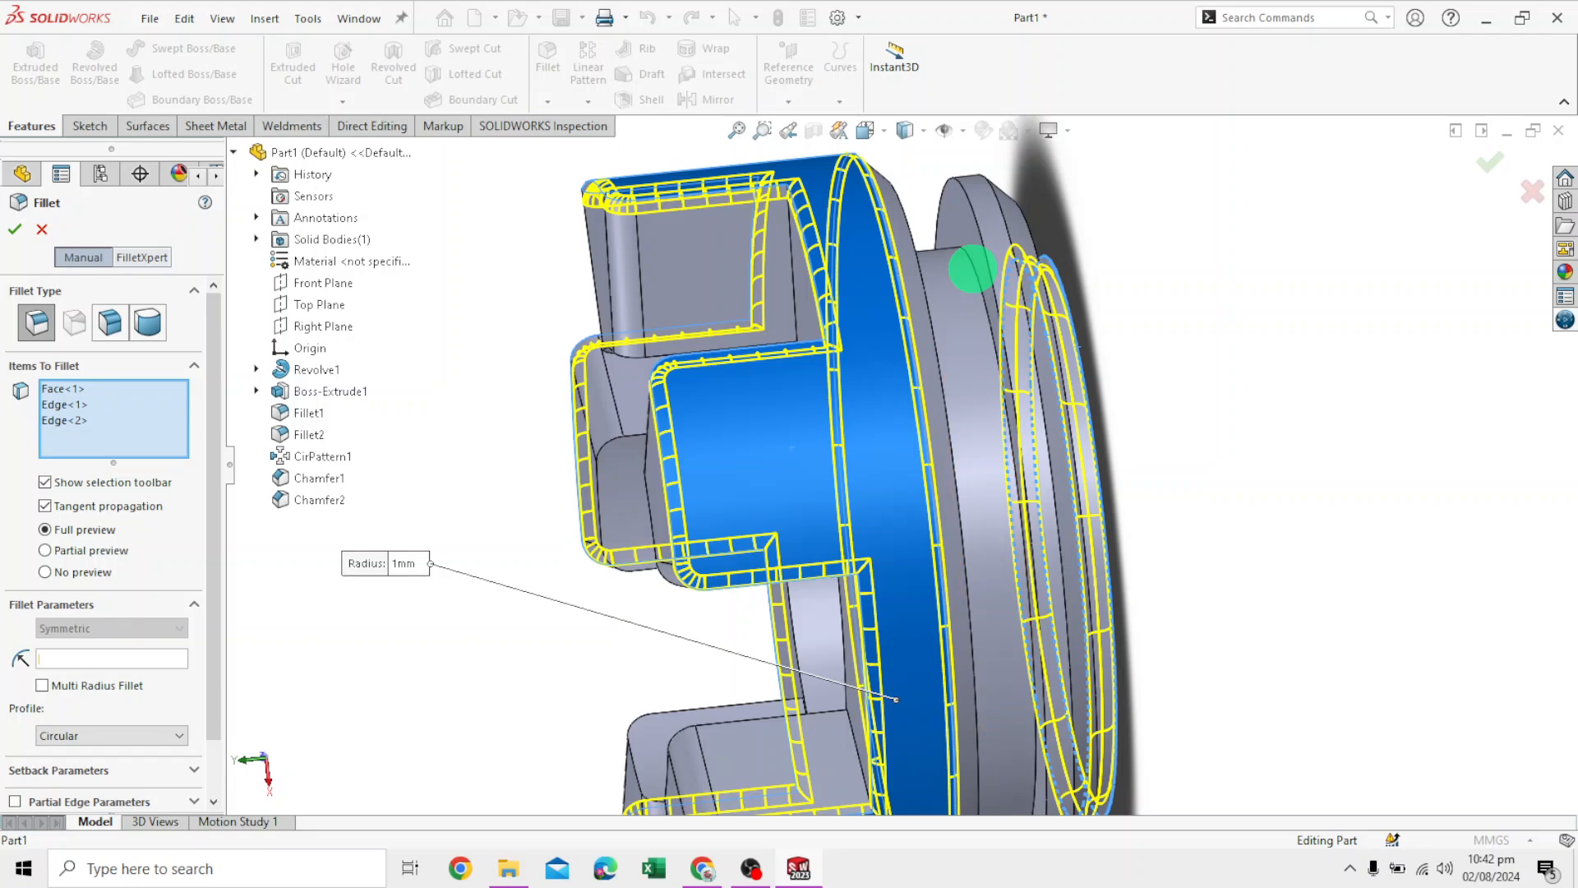
{"action": "middle_click_drag", "start_coordinate": [1243, 260], "coordinate": [1222, 264]}
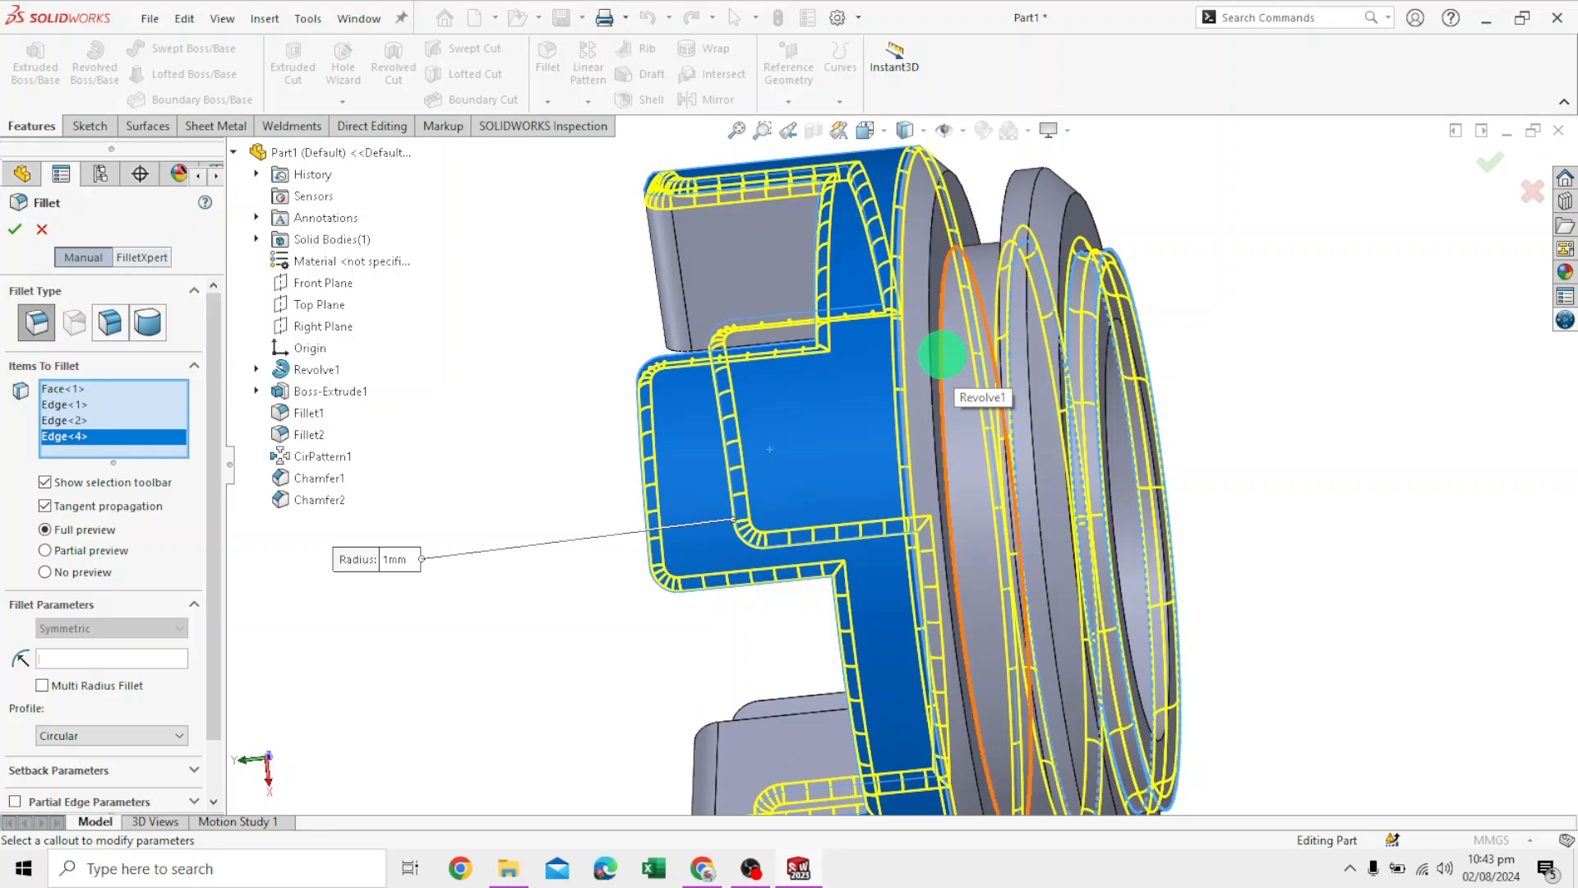
{"action": "left_click", "coordinate": [942, 355]}
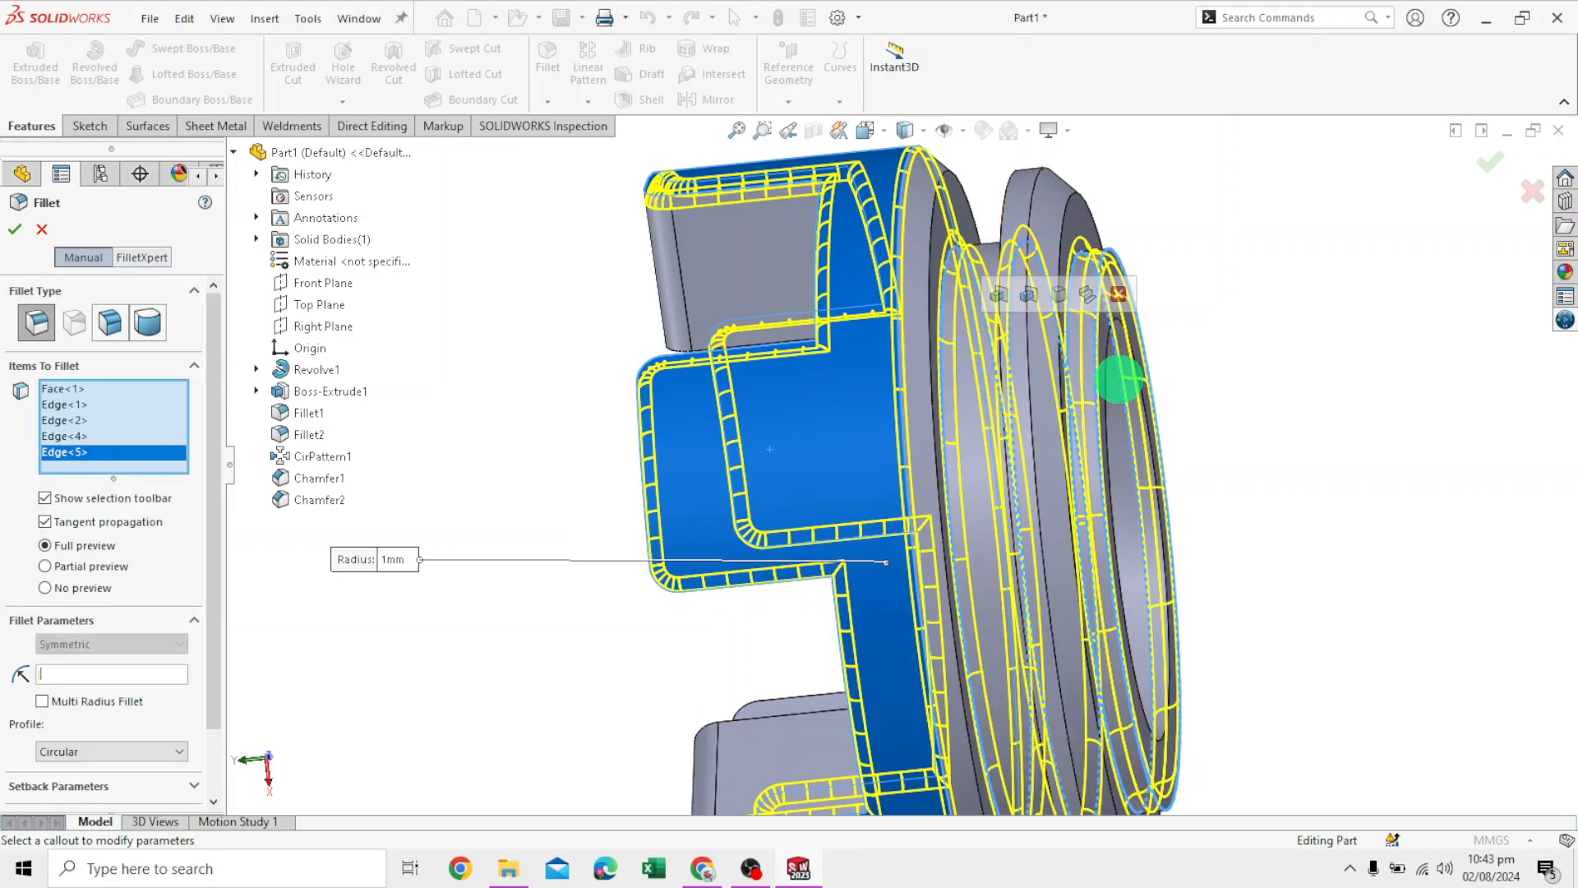
Remove the end collar's outer end edge from the fillet selection and apply the 1 mm fillet
{"action": "scroll", "coordinate": [1119, 378], "scroll_direction": "down", "scroll_amount": 5}
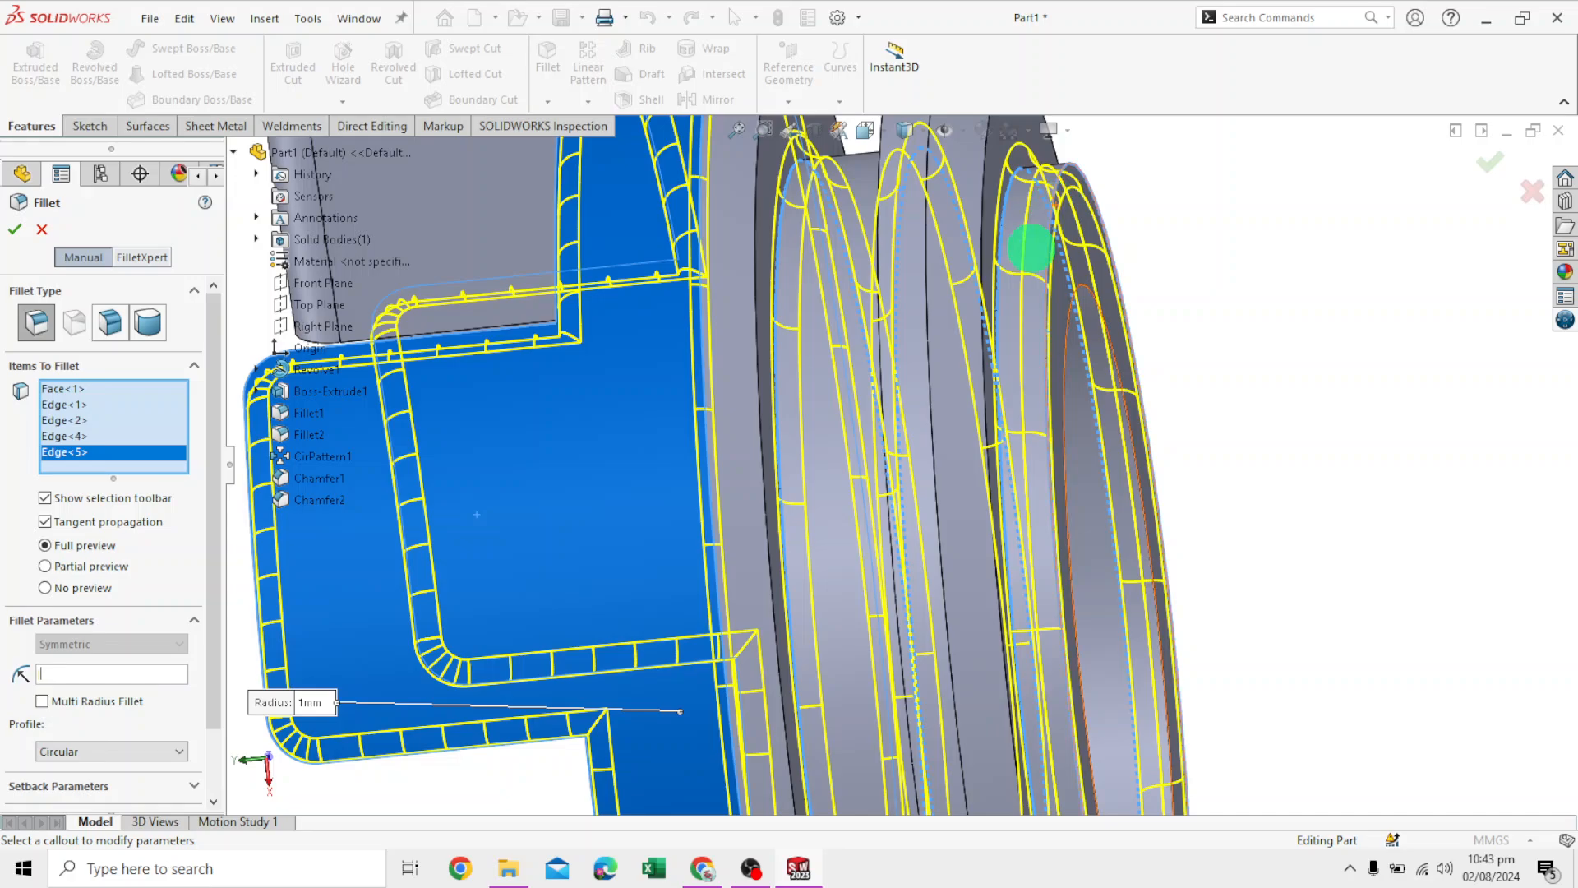
{"action": "scroll", "coordinate": [1040, 329], "scroll_direction": "down", "scroll_amount": 4}
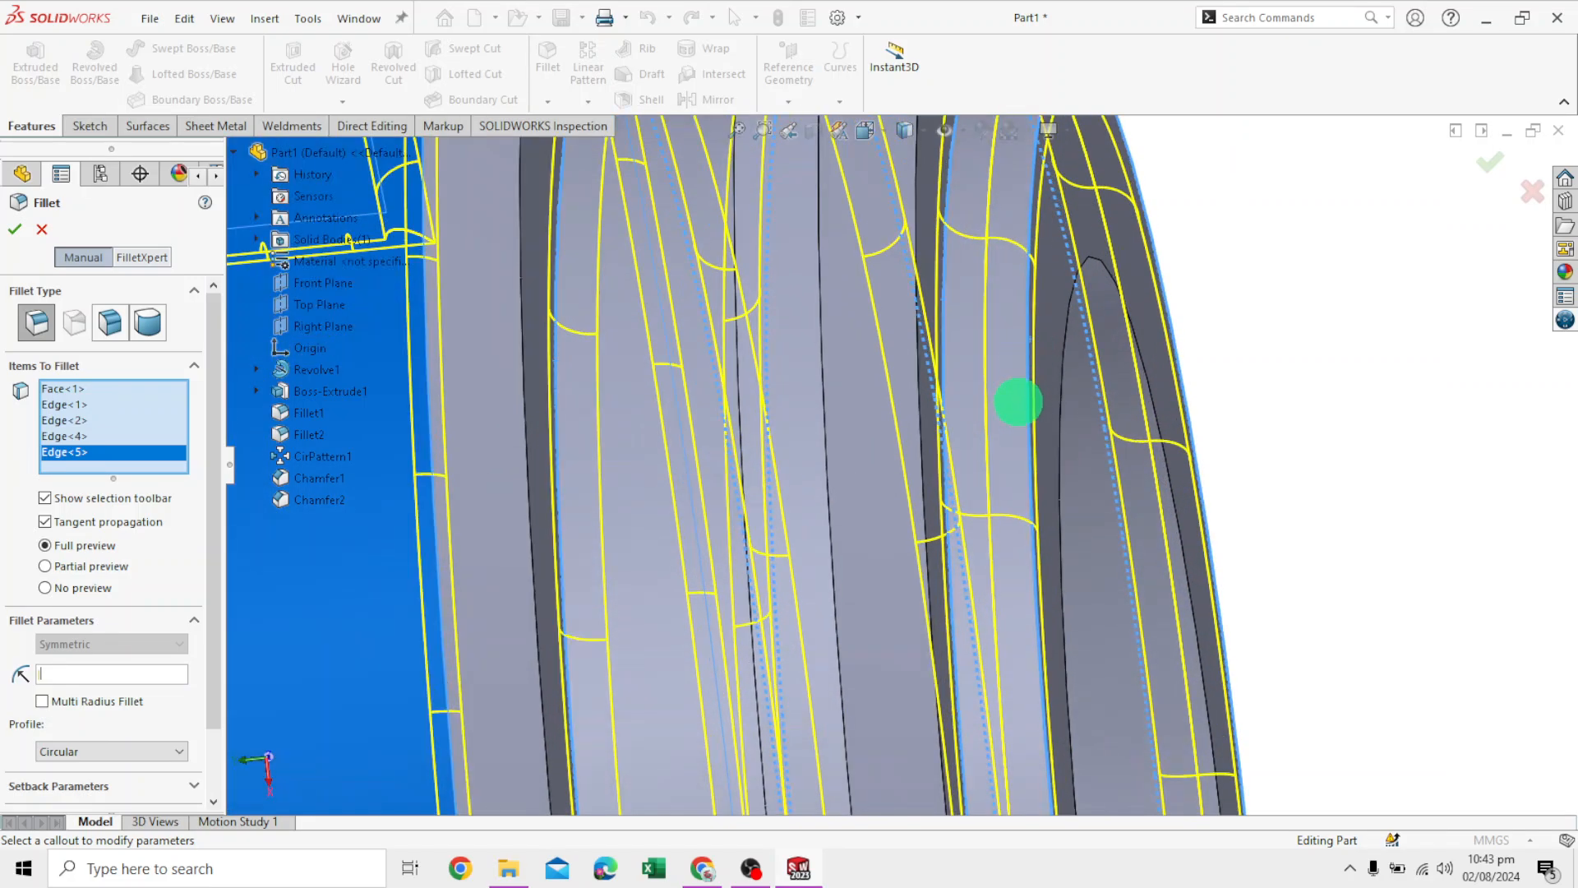
{"action": "left_click", "coordinate": [1024, 396]}
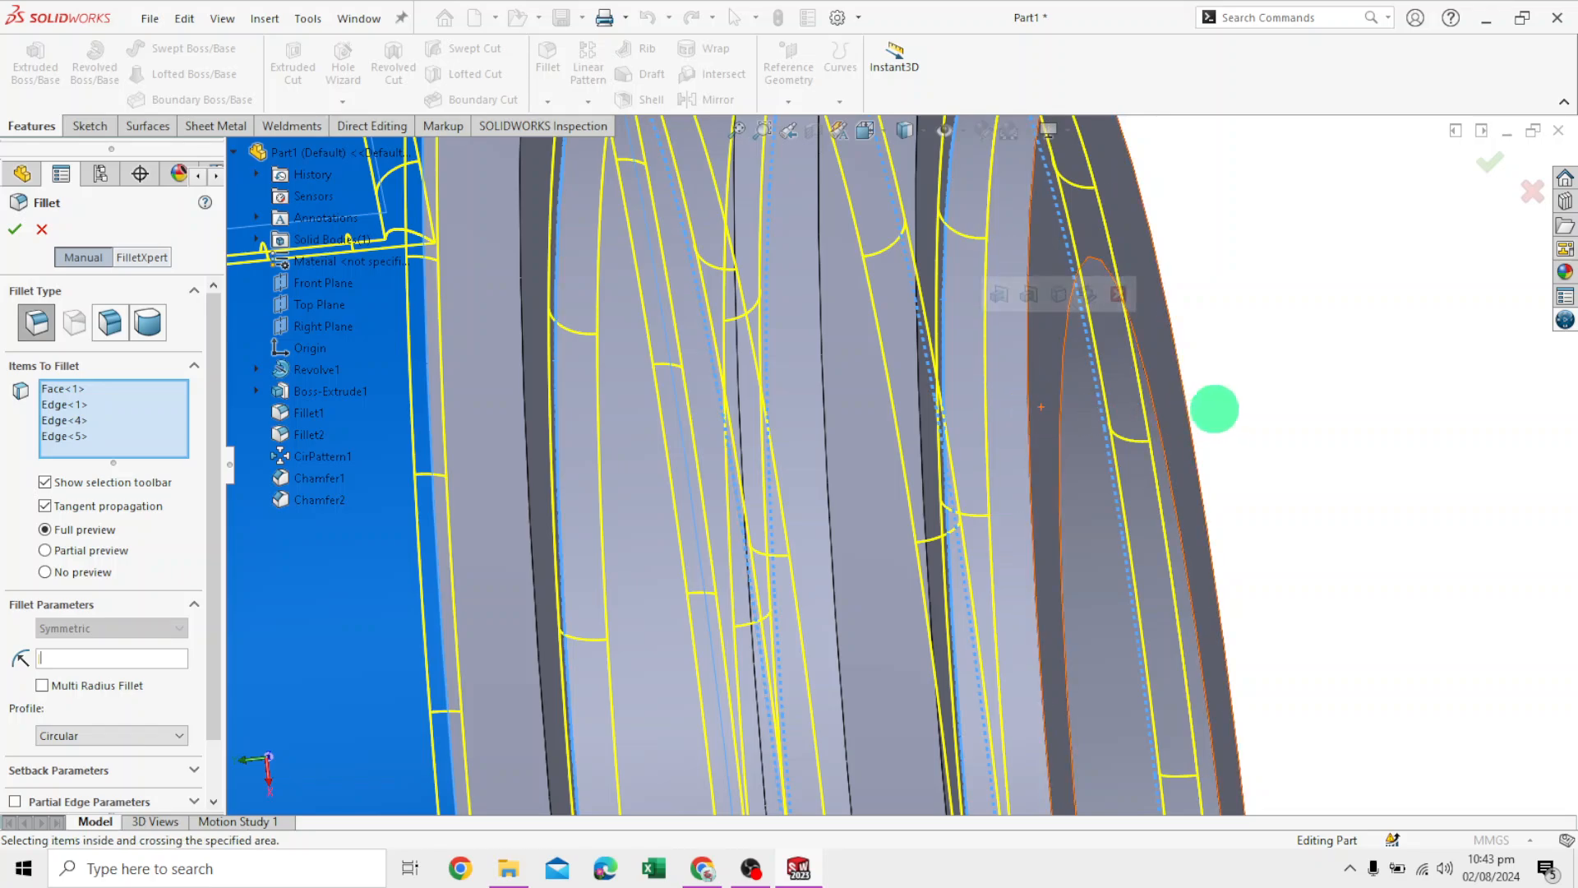
{"action": "scroll", "coordinate": [1220, 407], "scroll_direction": "up", "scroll_amount": 5}
{"action": "middle_click_drag", "start_coordinate": [1229, 416], "coordinate": [1243, 500]}
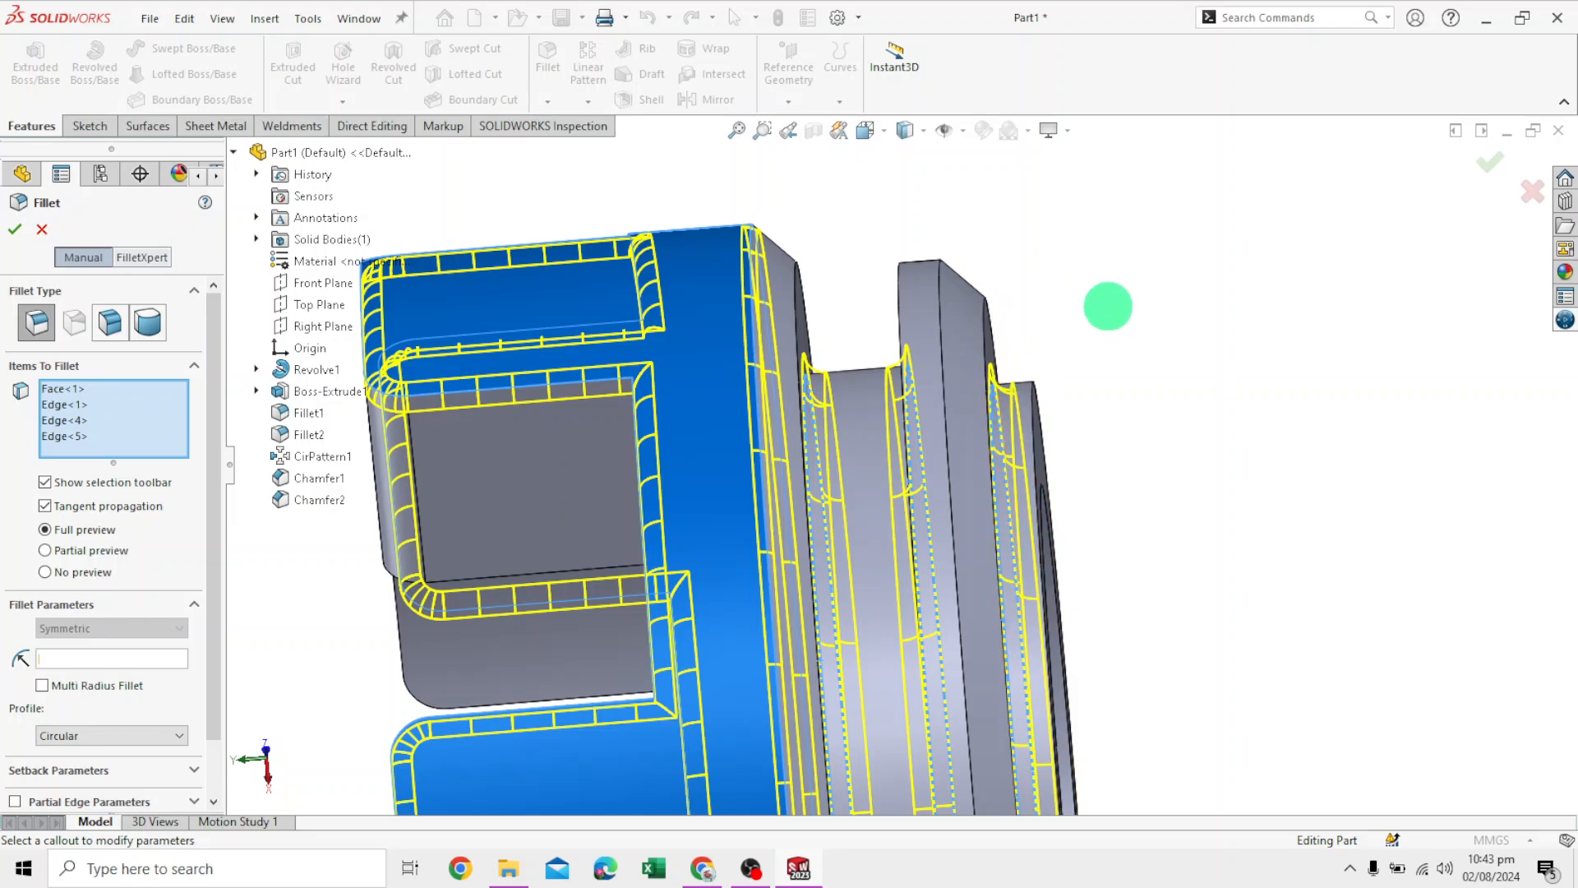
{"action": "middle_click_drag", "start_coordinate": [1106, 307], "coordinate": [1156, 421]}
{"action": "scroll", "coordinate": [1155, 422], "scroll_direction": "up", "scroll_amount": 6}
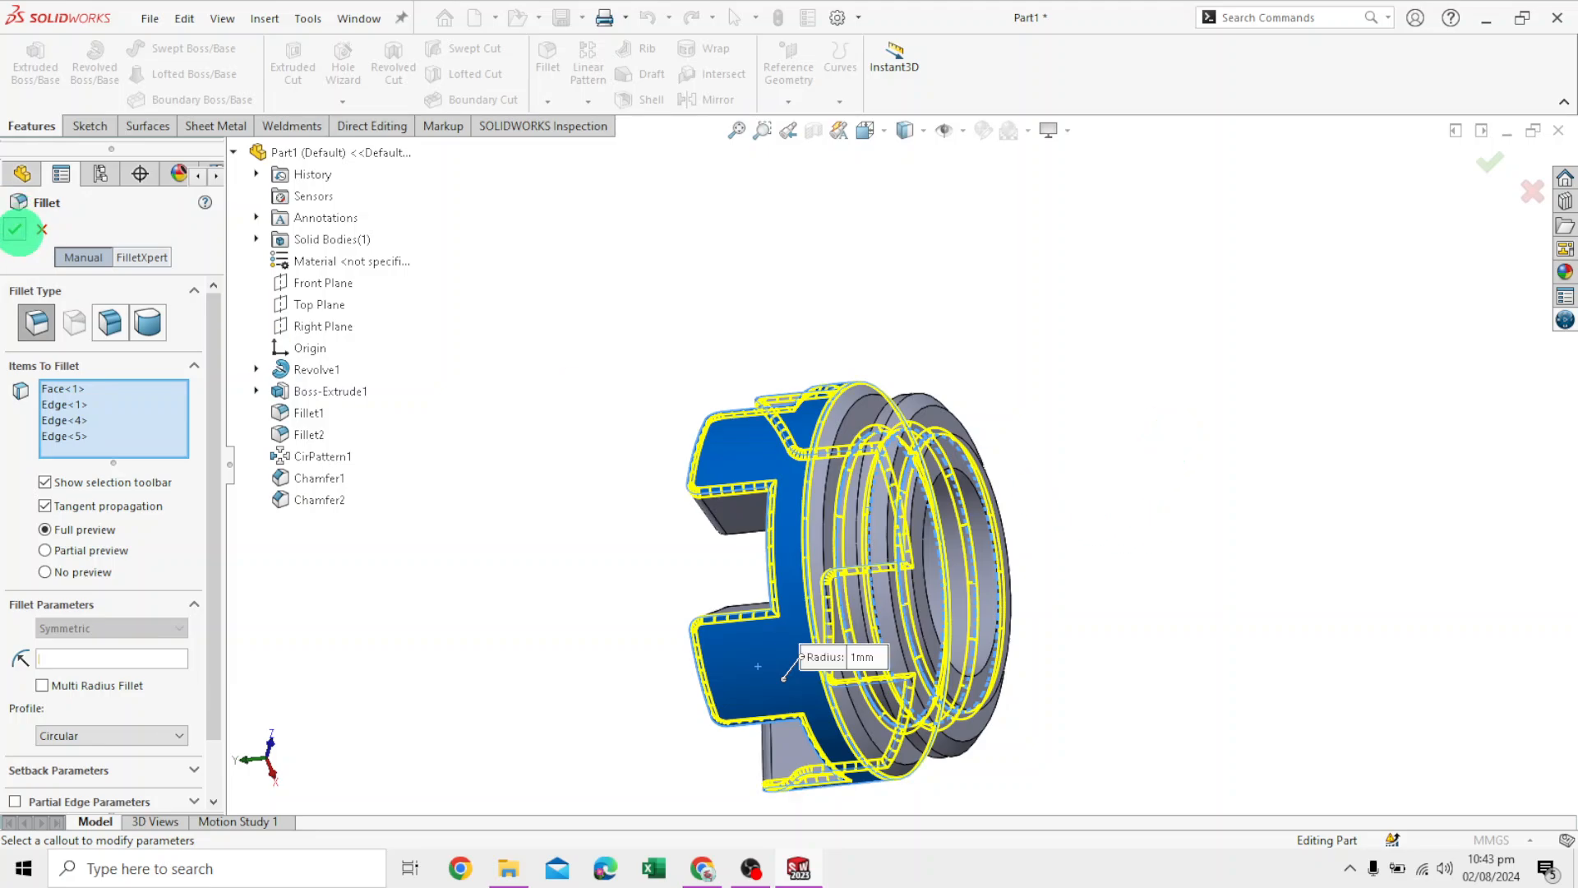
{"action": "left_click", "coordinate": [15, 229]}
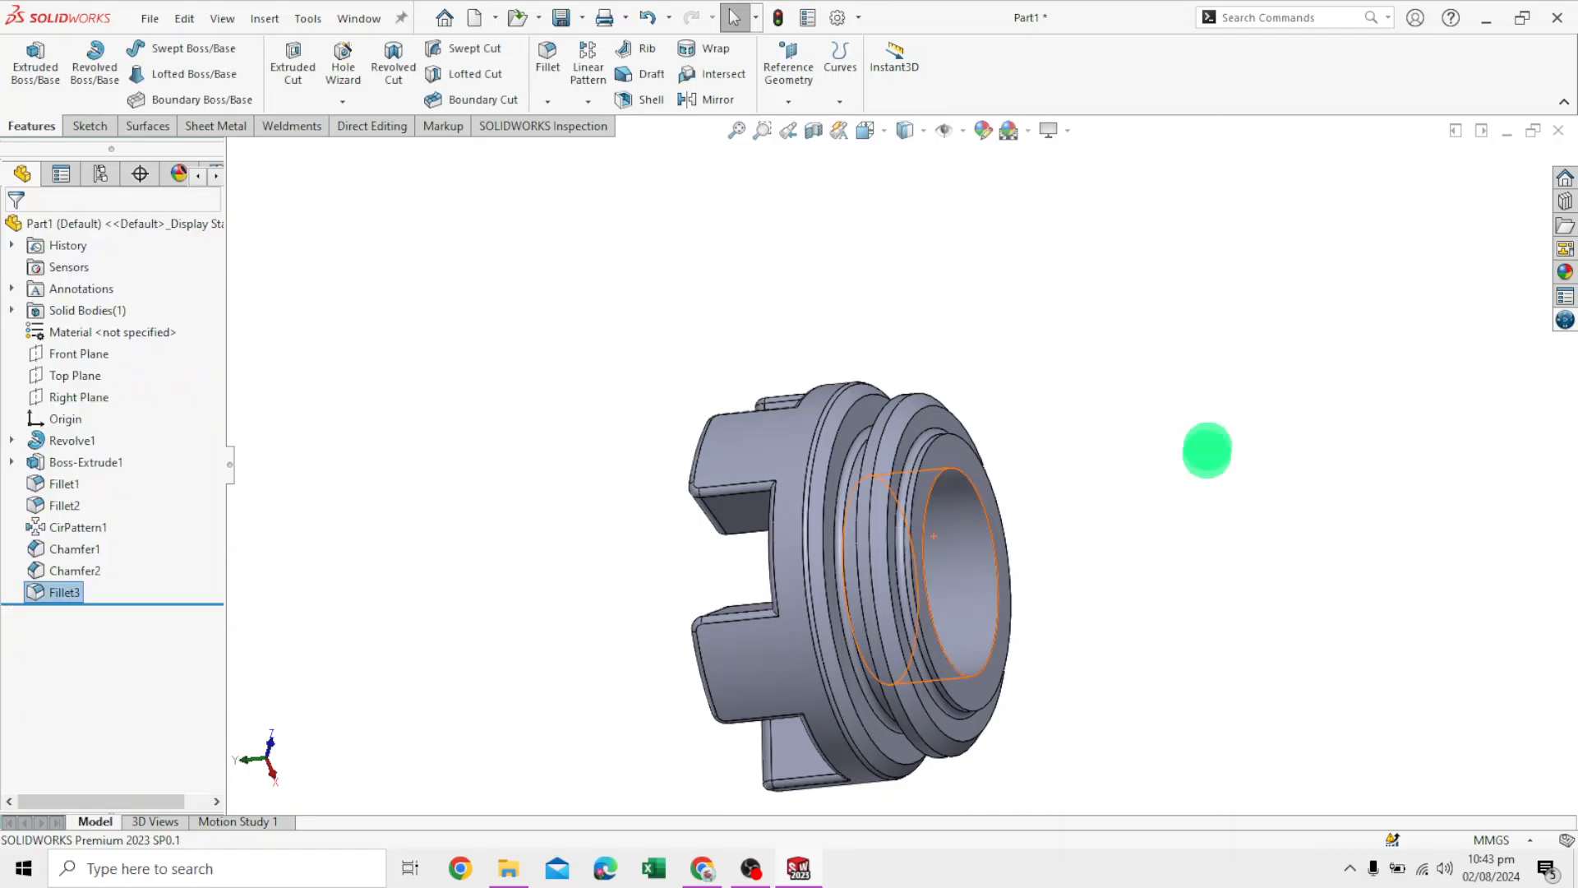
Fillet the circular inner edge of the step inside the bore, on the toothed side, with a 1 mm radius
{"action": "scroll", "coordinate": [870, 444], "scroll_direction": "down", "scroll_amount": 3}
{"action": "scroll", "coordinate": [859, 620], "scroll_direction": "up", "scroll_amount": 5}
{"action": "scroll", "coordinate": [1016, 562], "scroll_direction": "down", "scroll_amount": 2}
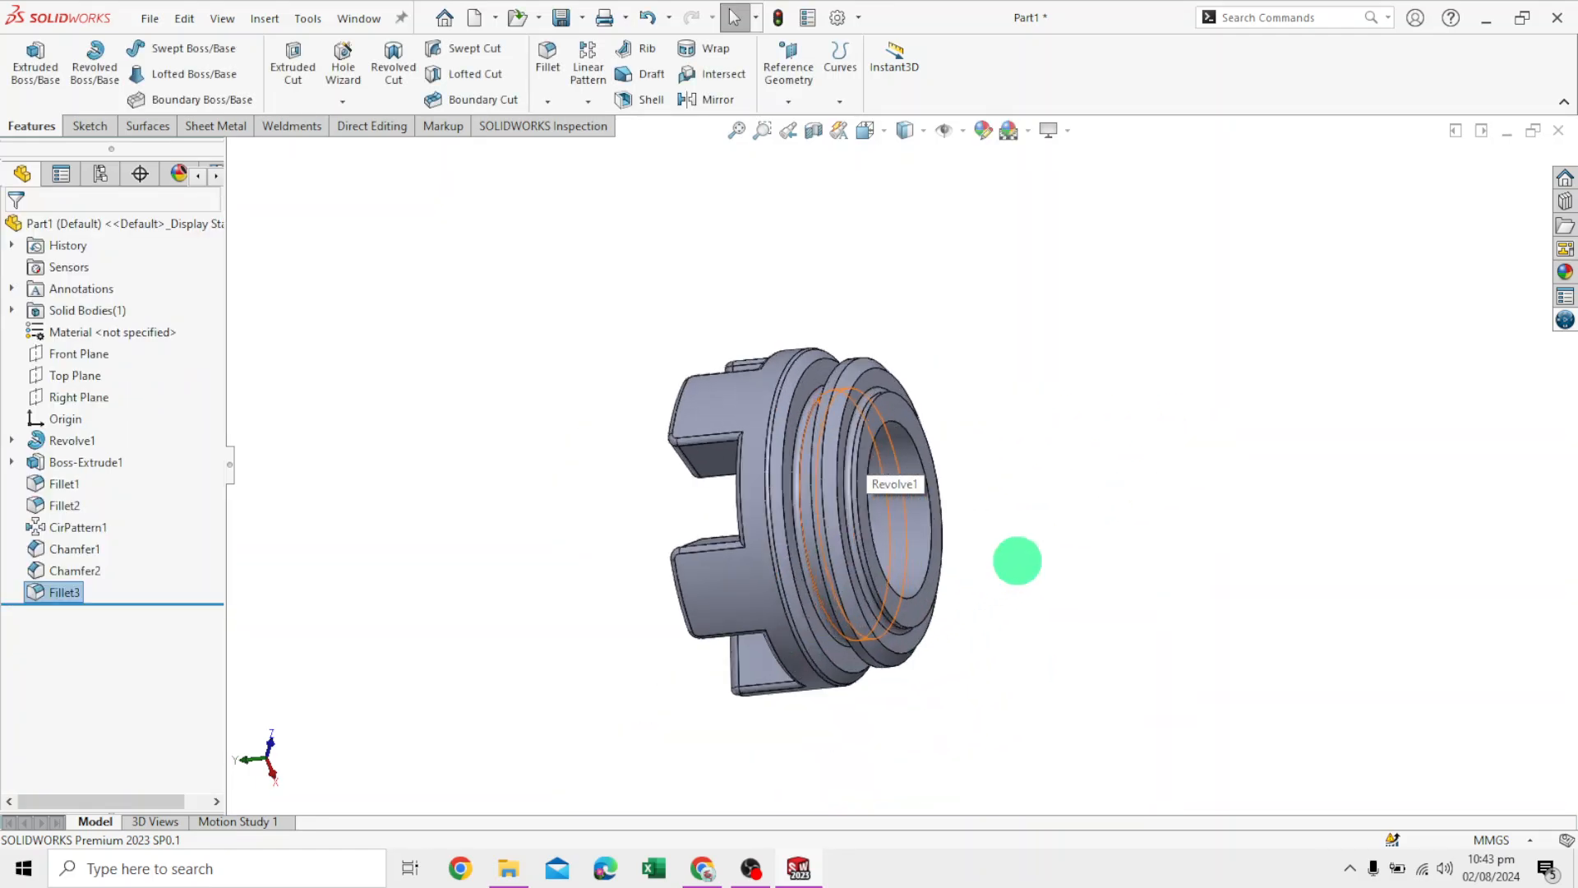
{"action": "scroll", "coordinate": [1017, 560], "scroll_direction": "down", "scroll_amount": 1}
{"action": "middle_click_drag", "start_coordinate": [924, 273], "coordinate": [1036, 240]}
{"action": "scroll", "coordinate": [727, 456], "scroll_direction": "down", "scroll_amount": 3}
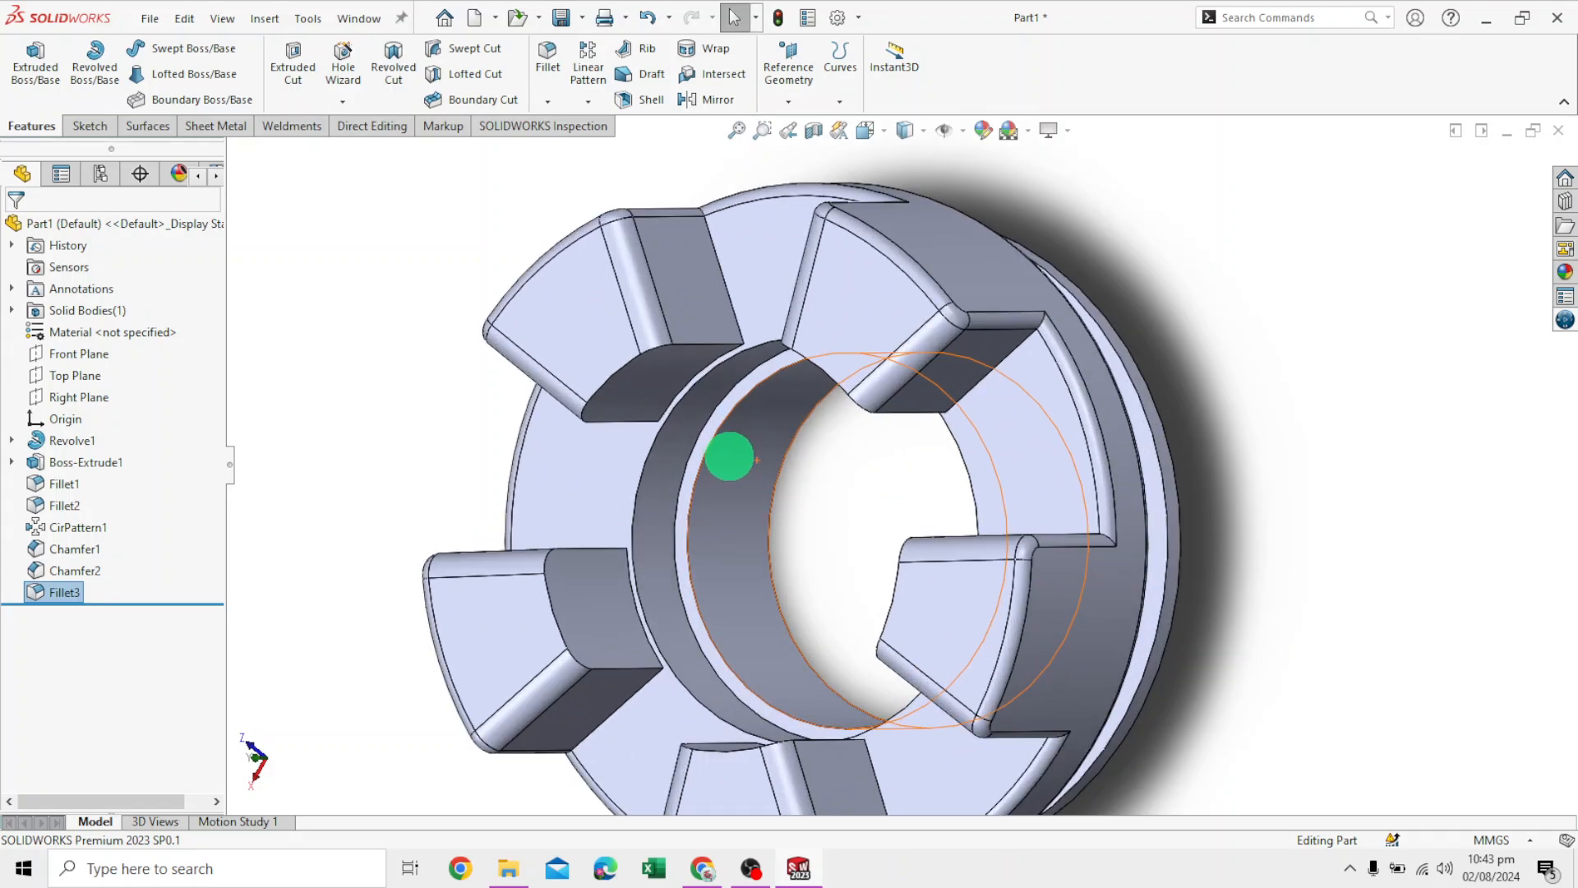
{"action": "middle_click_drag", "start_coordinate": [1239, 375], "coordinate": [1131, 342]}
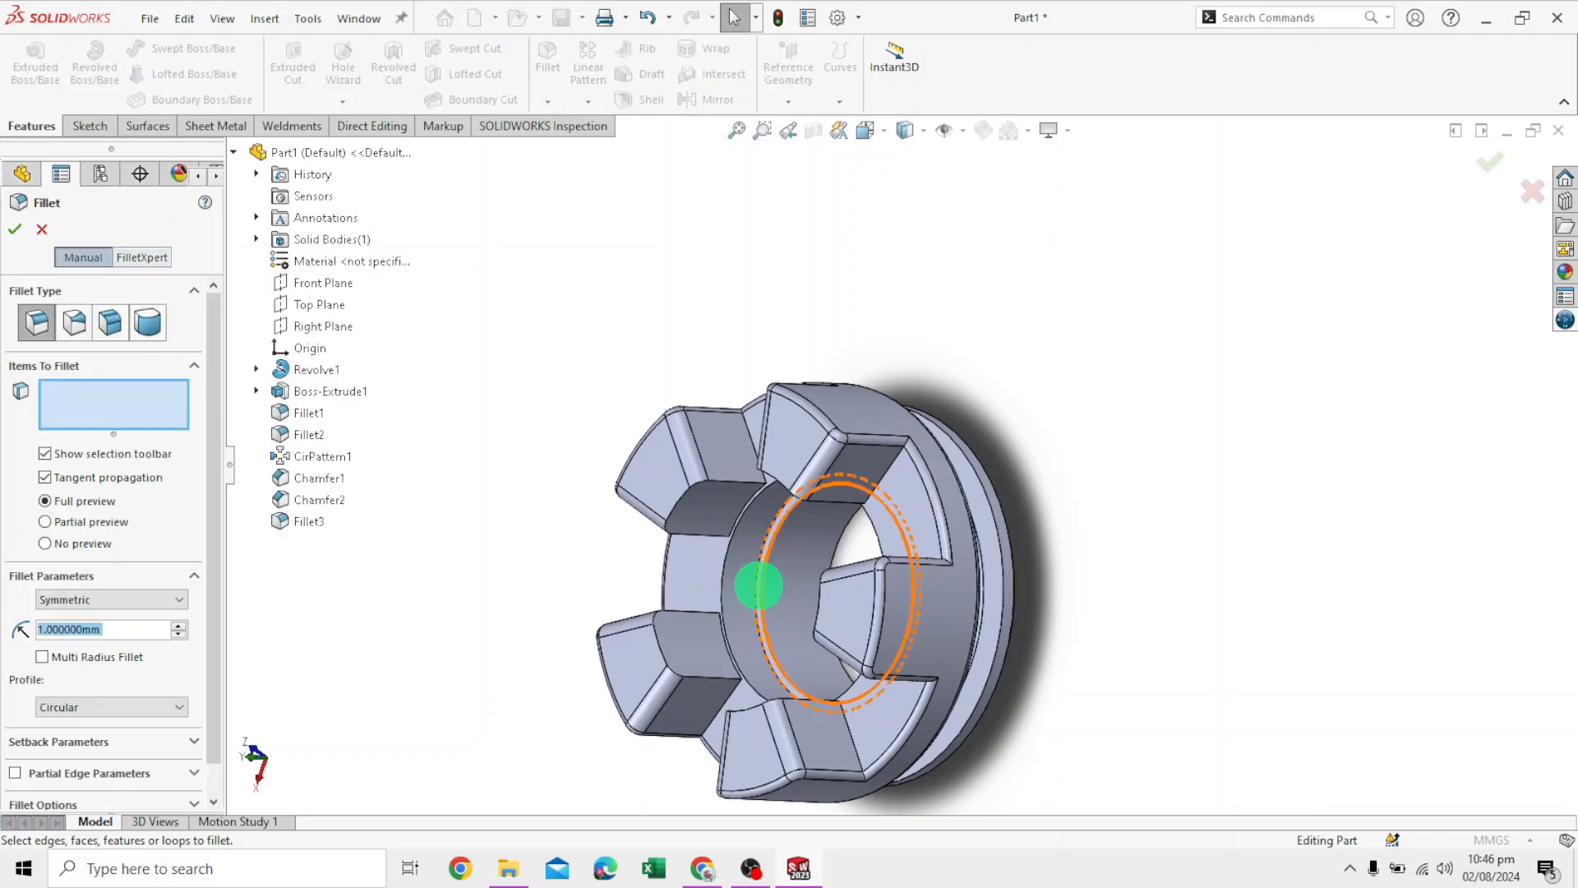
{"action": "scroll", "coordinate": [757, 587], "scroll_direction": "down", "scroll_amount": 6}
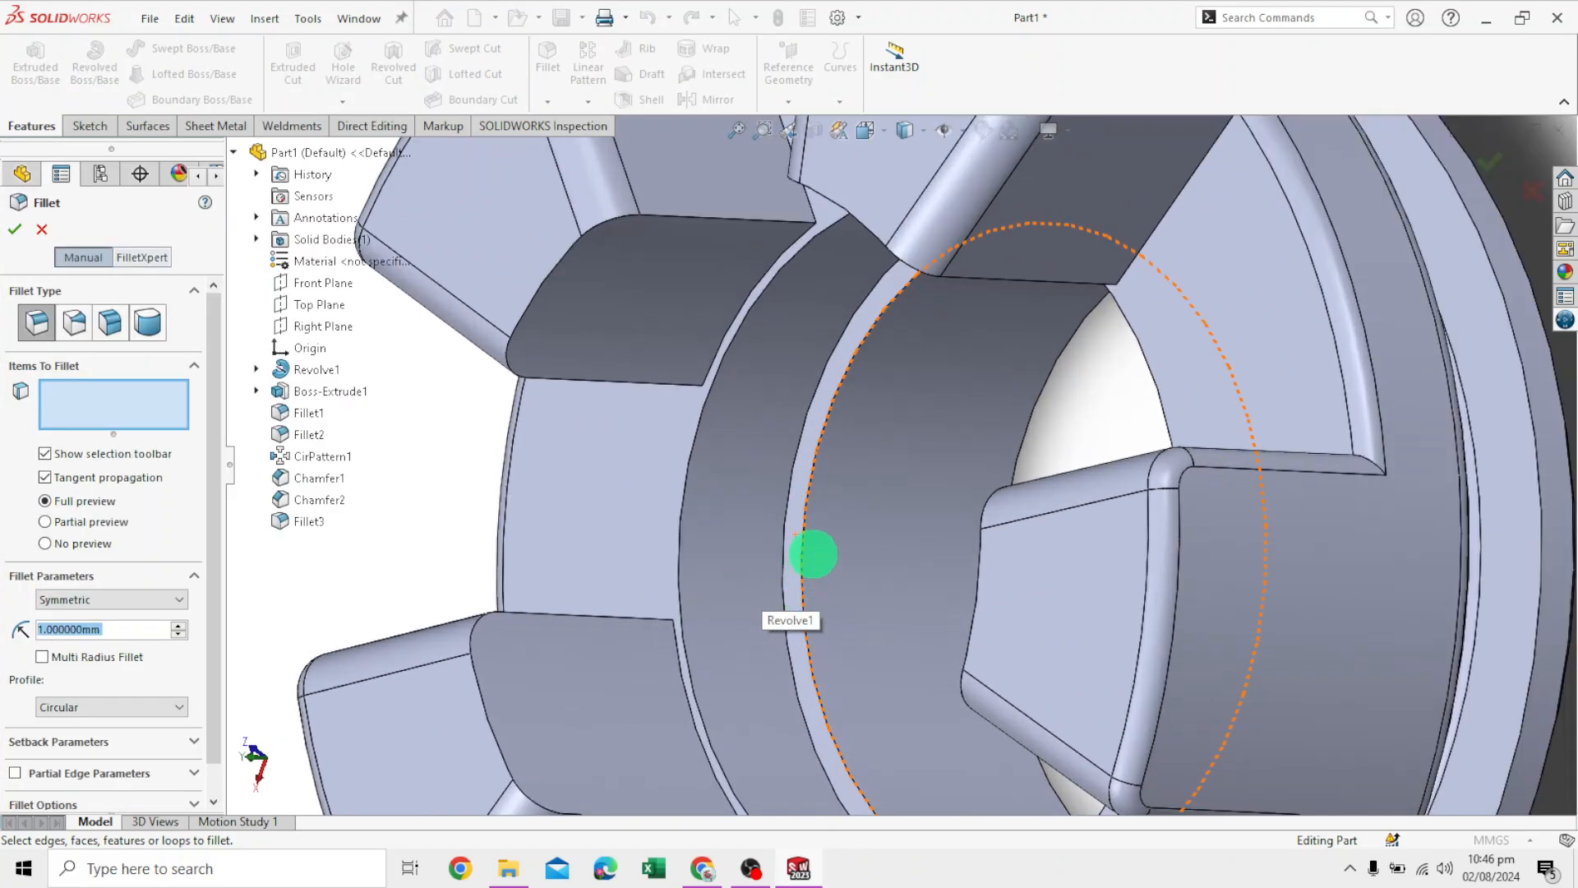
{"action": "left_click", "coordinate": [807, 526]}
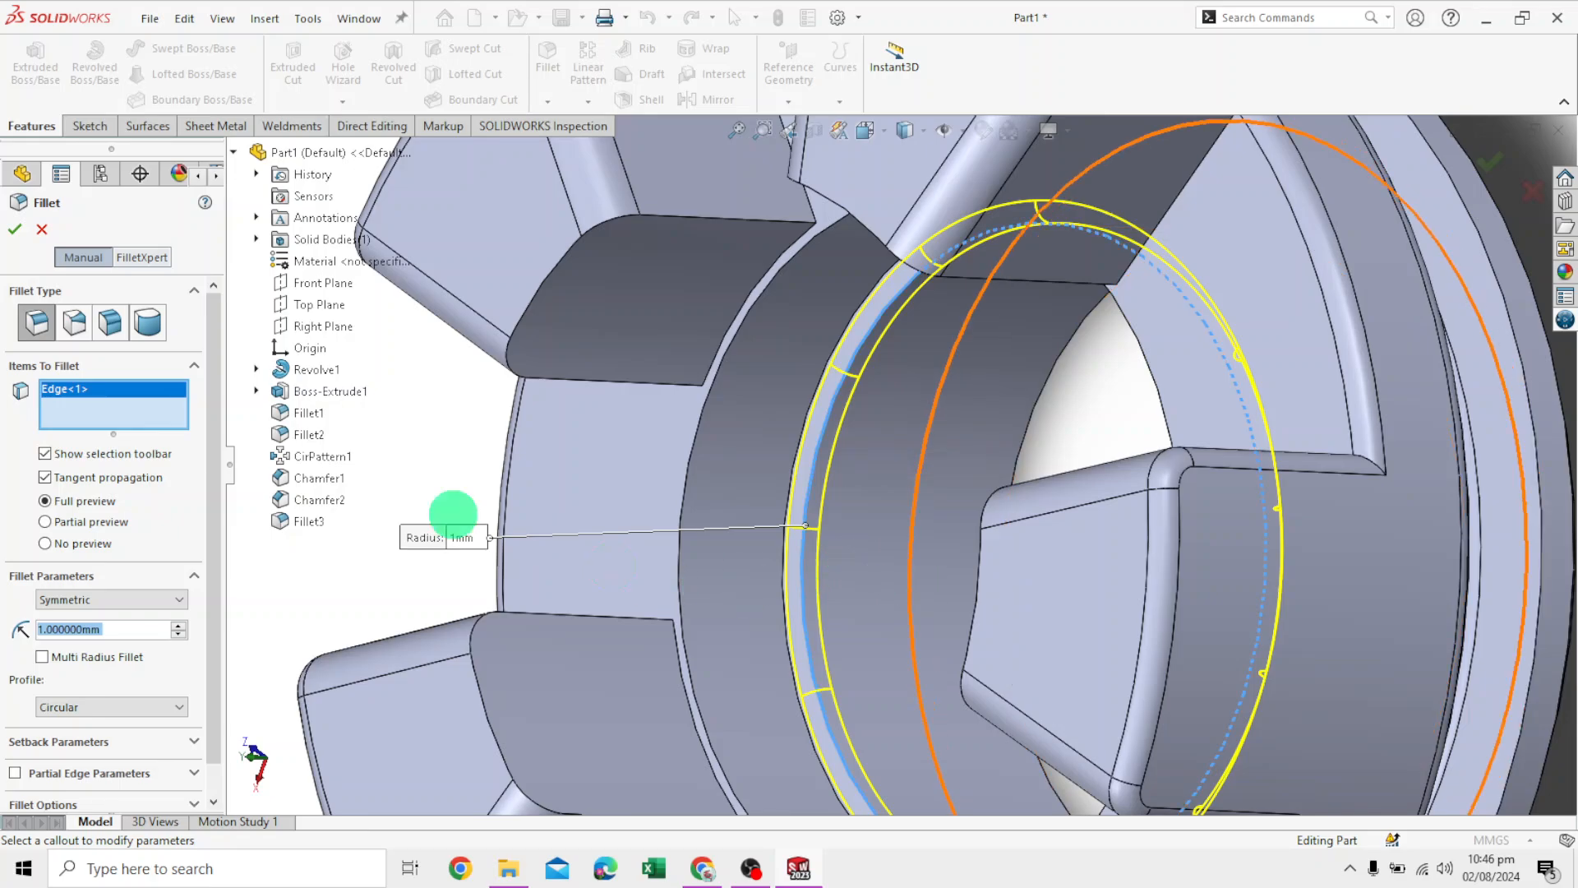
{"action": "left_click", "coordinate": [16, 229]}
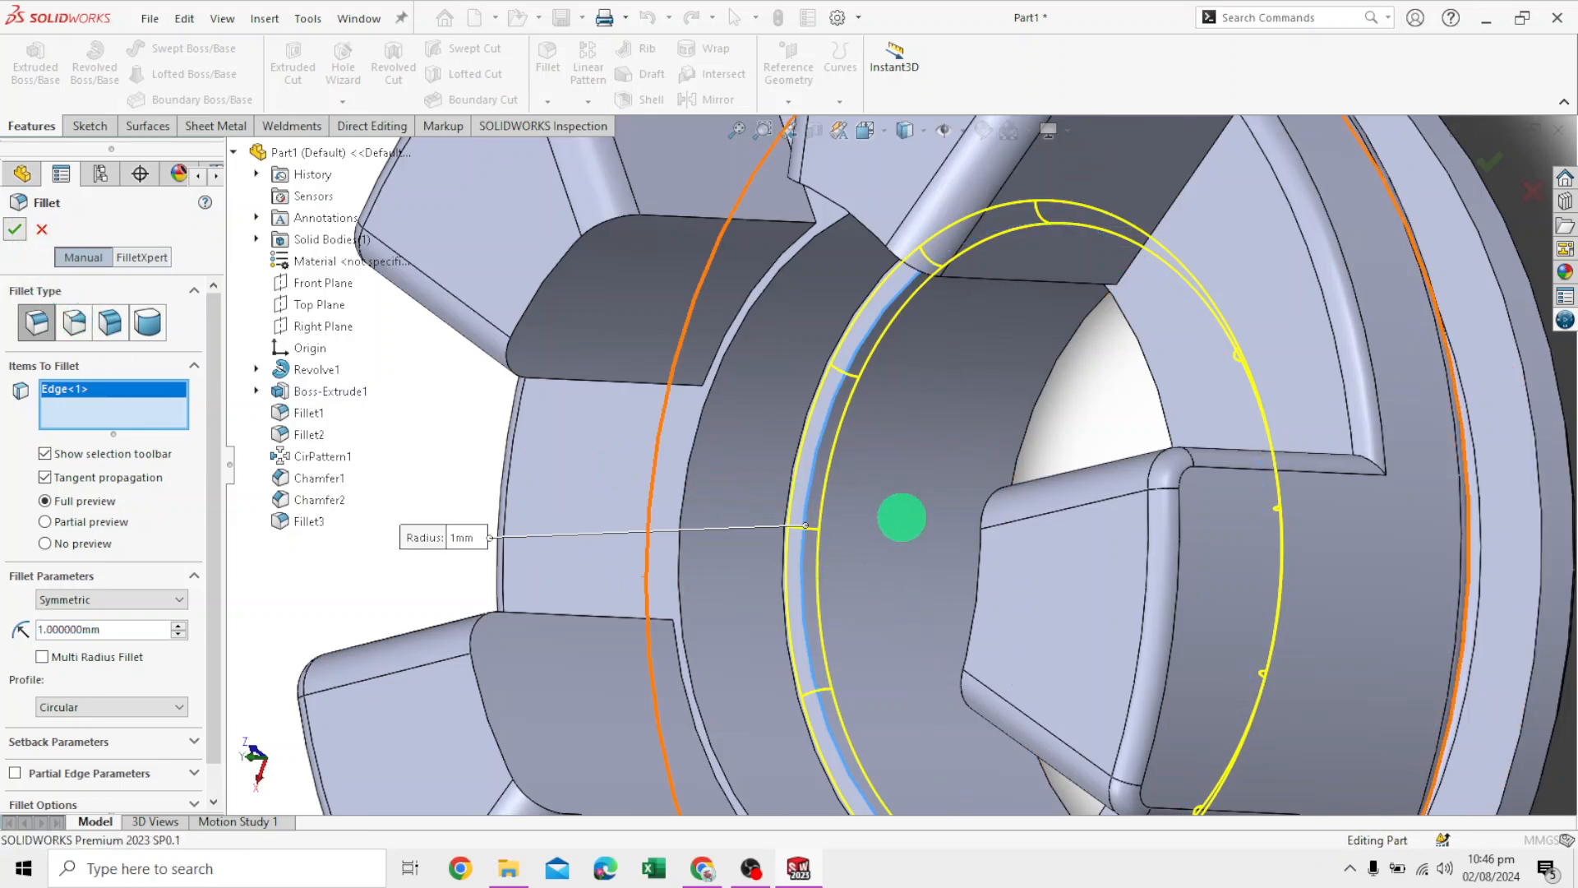
Examine the finished ring's teeth, flanges, chamfers and edge fillets from several sides
{"action": "scroll", "coordinate": [892, 496], "scroll_direction": "up", "scroll_amount": 5}
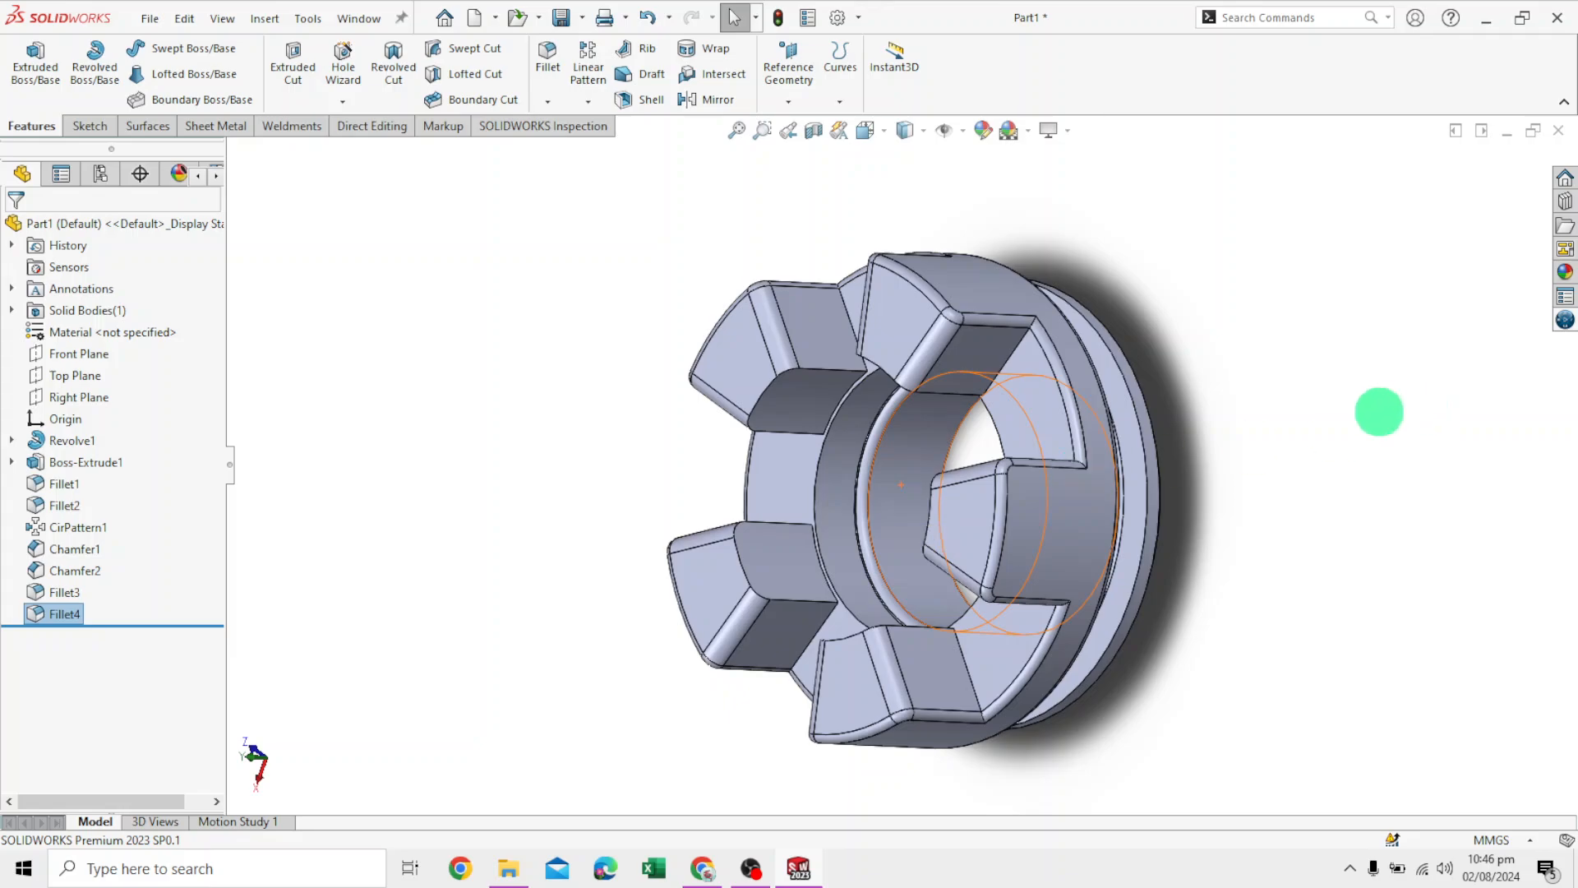
{"action": "middle_click_drag", "start_coordinate": [1378, 408], "coordinate": [1320, 482]}
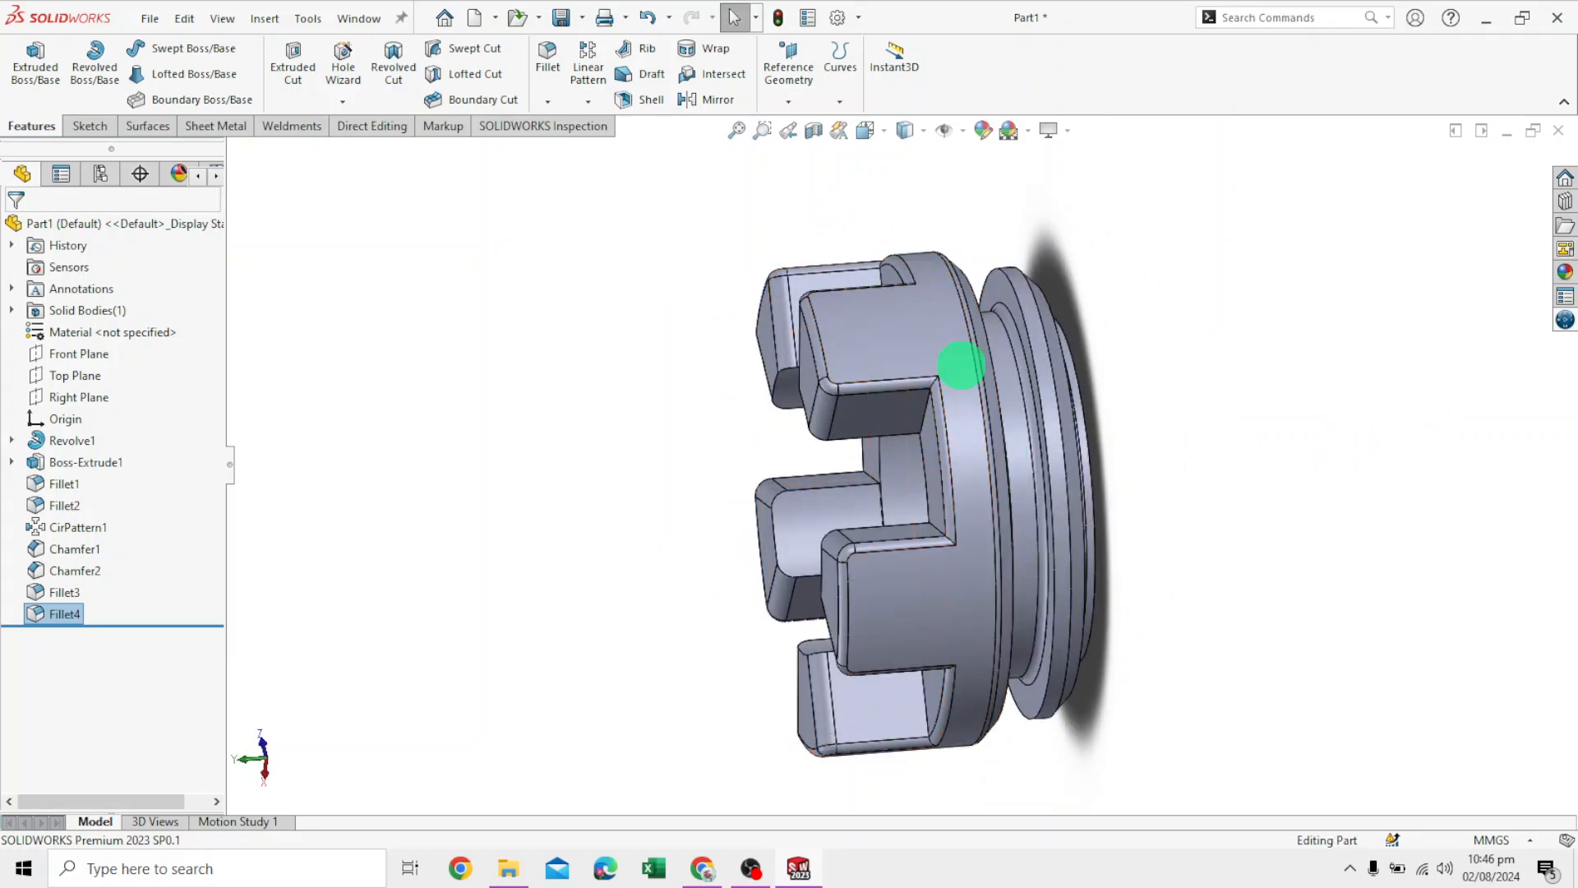
{"action": "mouse_move", "coordinate": [958, 363]}
{"action": "middle_mouse_down"}
{"action": "mouse_move", "coordinate": [1222, 324]}
{"action": "mouse_move", "coordinate": [986, 370]}
{"action": "middle_mouse_up"}
{"action": "scroll", "coordinate": [978, 374], "scroll_direction": "down", "scroll_amount": 5}
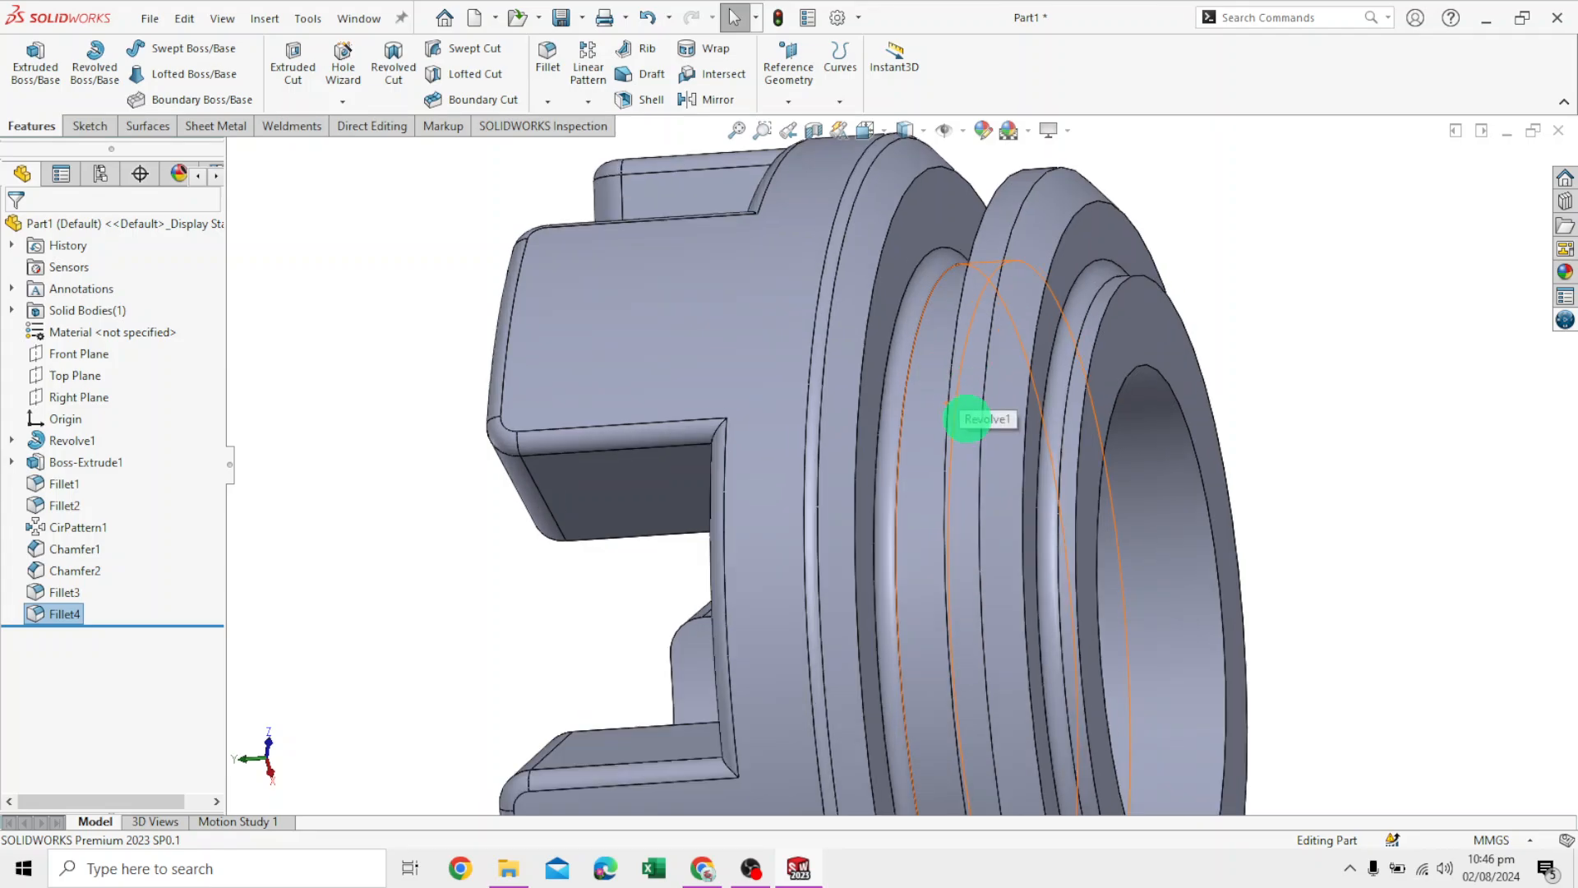
{"action": "middle_click_drag", "start_coordinate": [1299, 370], "coordinate": [1200, 362]}
{"action": "middle_click_drag", "start_coordinate": [1370, 346], "coordinate": [1317, 391]}
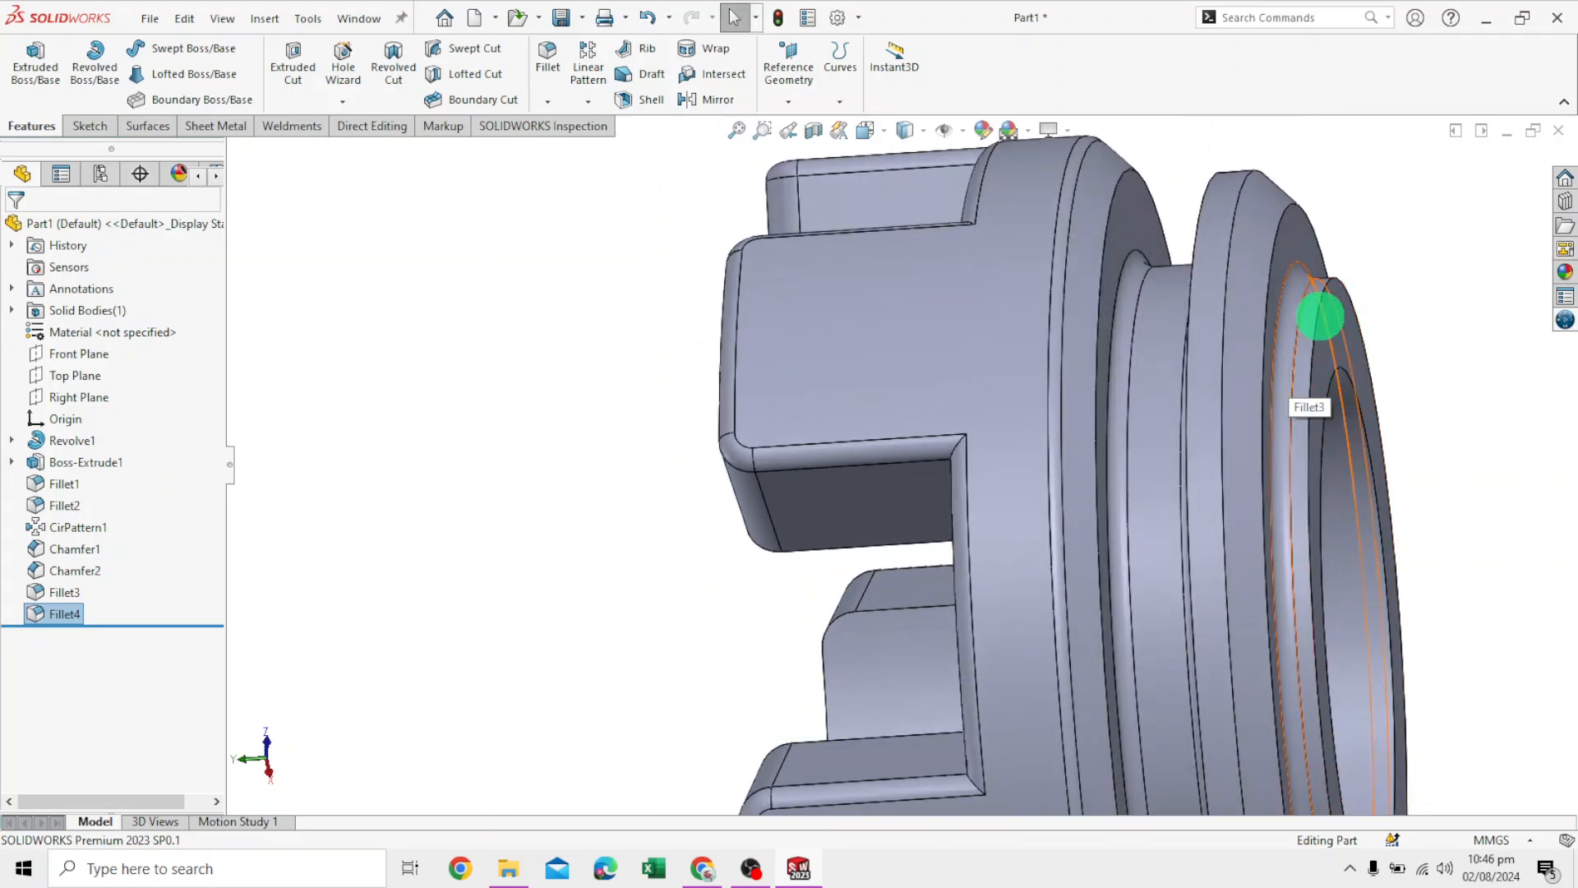
{"action": "scroll", "coordinate": [1342, 271], "scroll_direction": "down", "scroll_amount": 3}
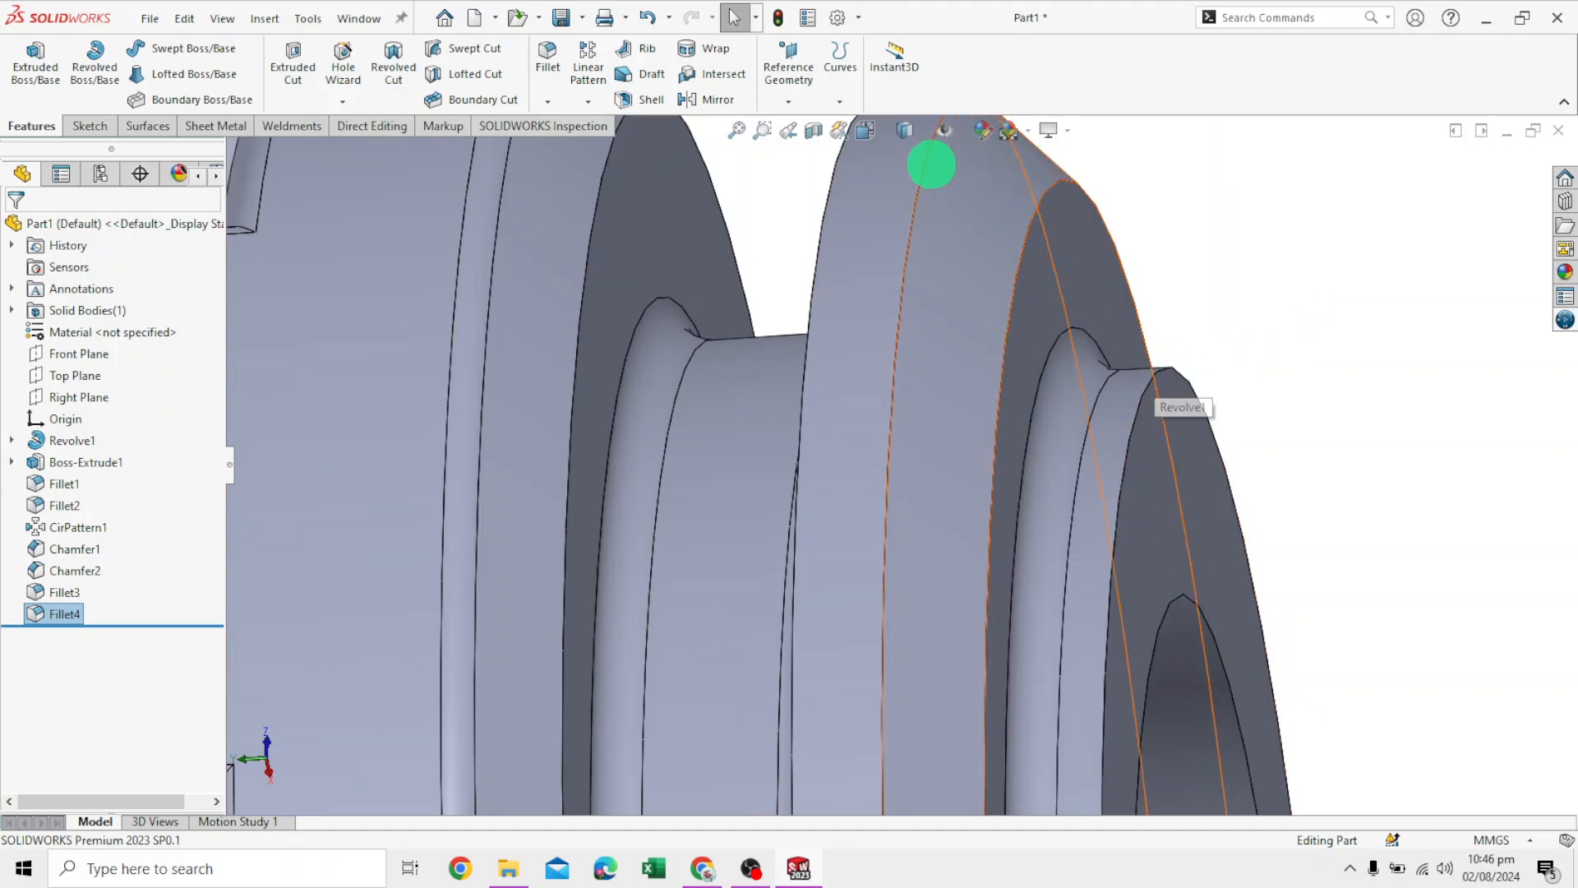
{"action": "scroll", "coordinate": [1307, 288], "scroll_direction": "up", "scroll_amount": 5}
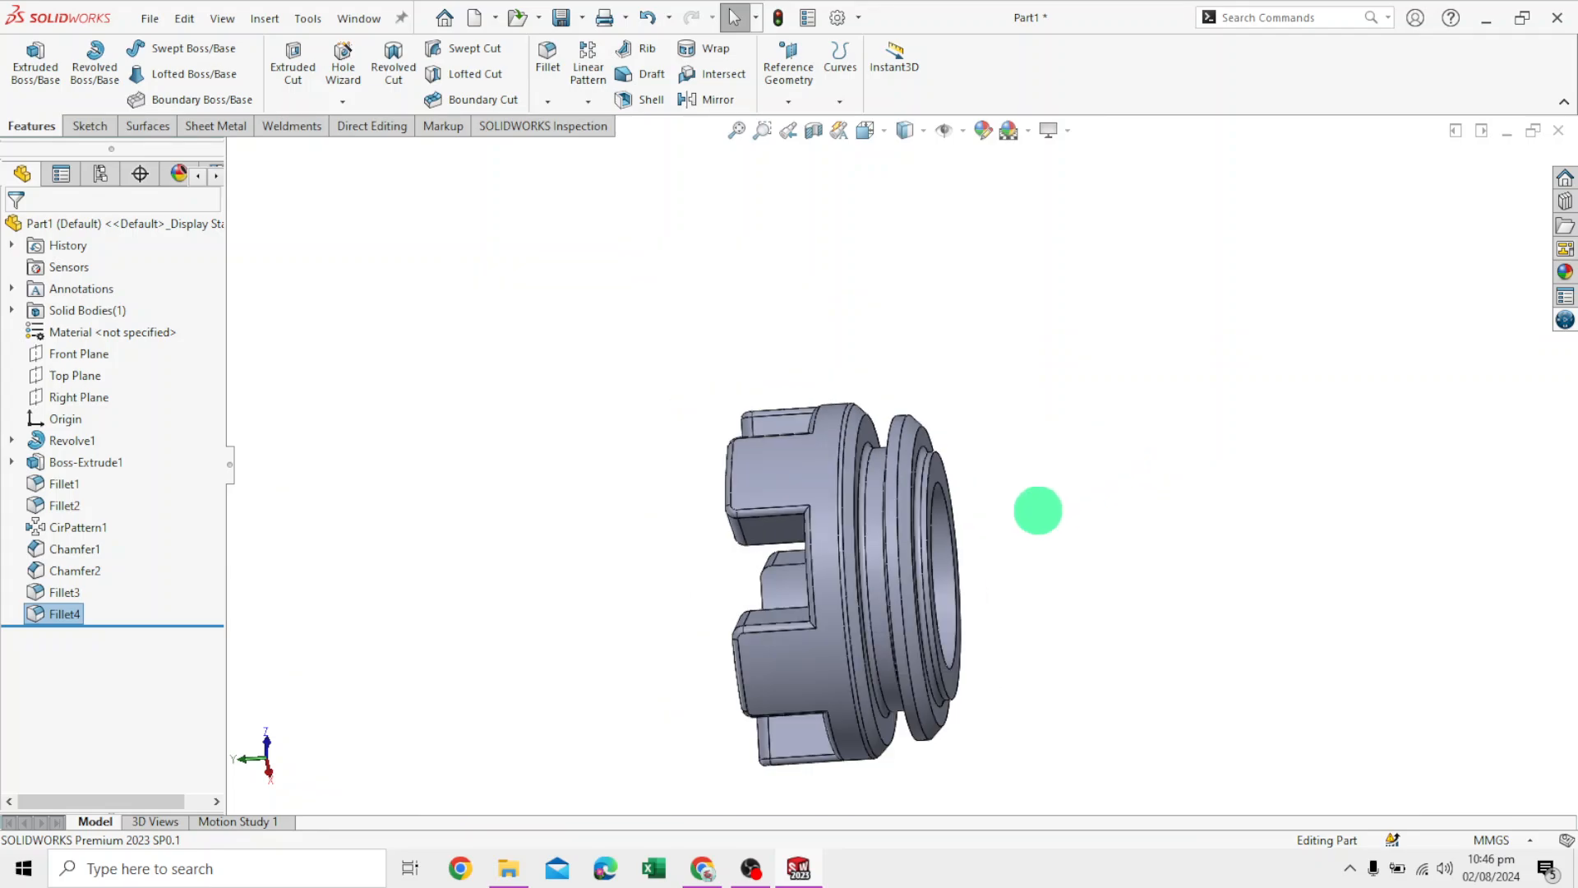
{"action": "middle_click_drag", "start_coordinate": [1038, 479], "coordinate": [1162, 345]}
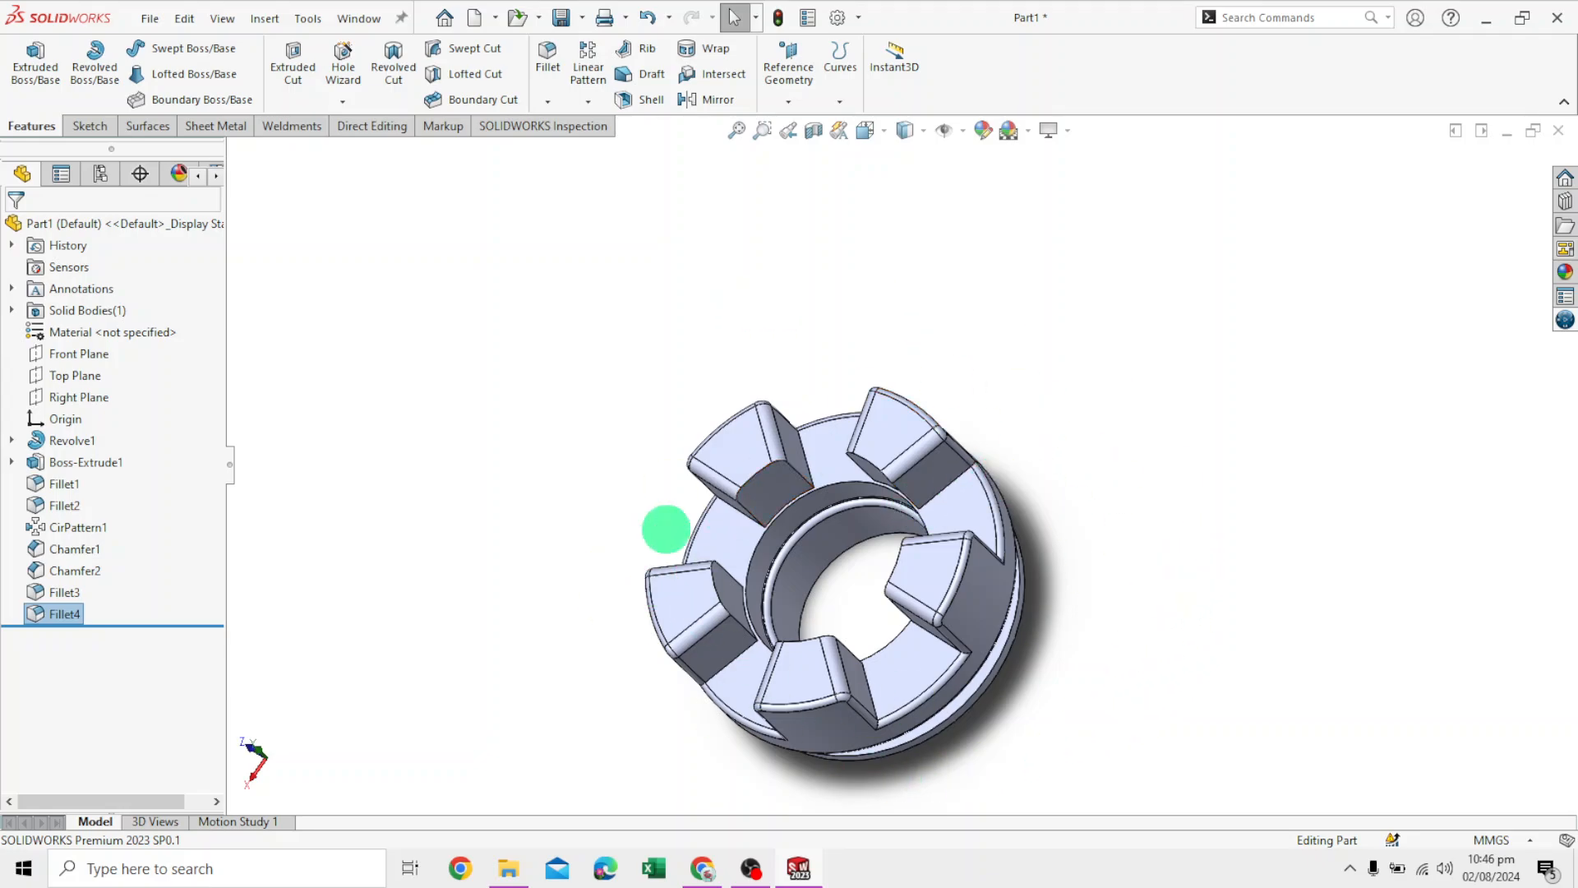
{"action": "middle_click_drag", "start_coordinate": [1273, 439], "coordinate": [1120, 451]}
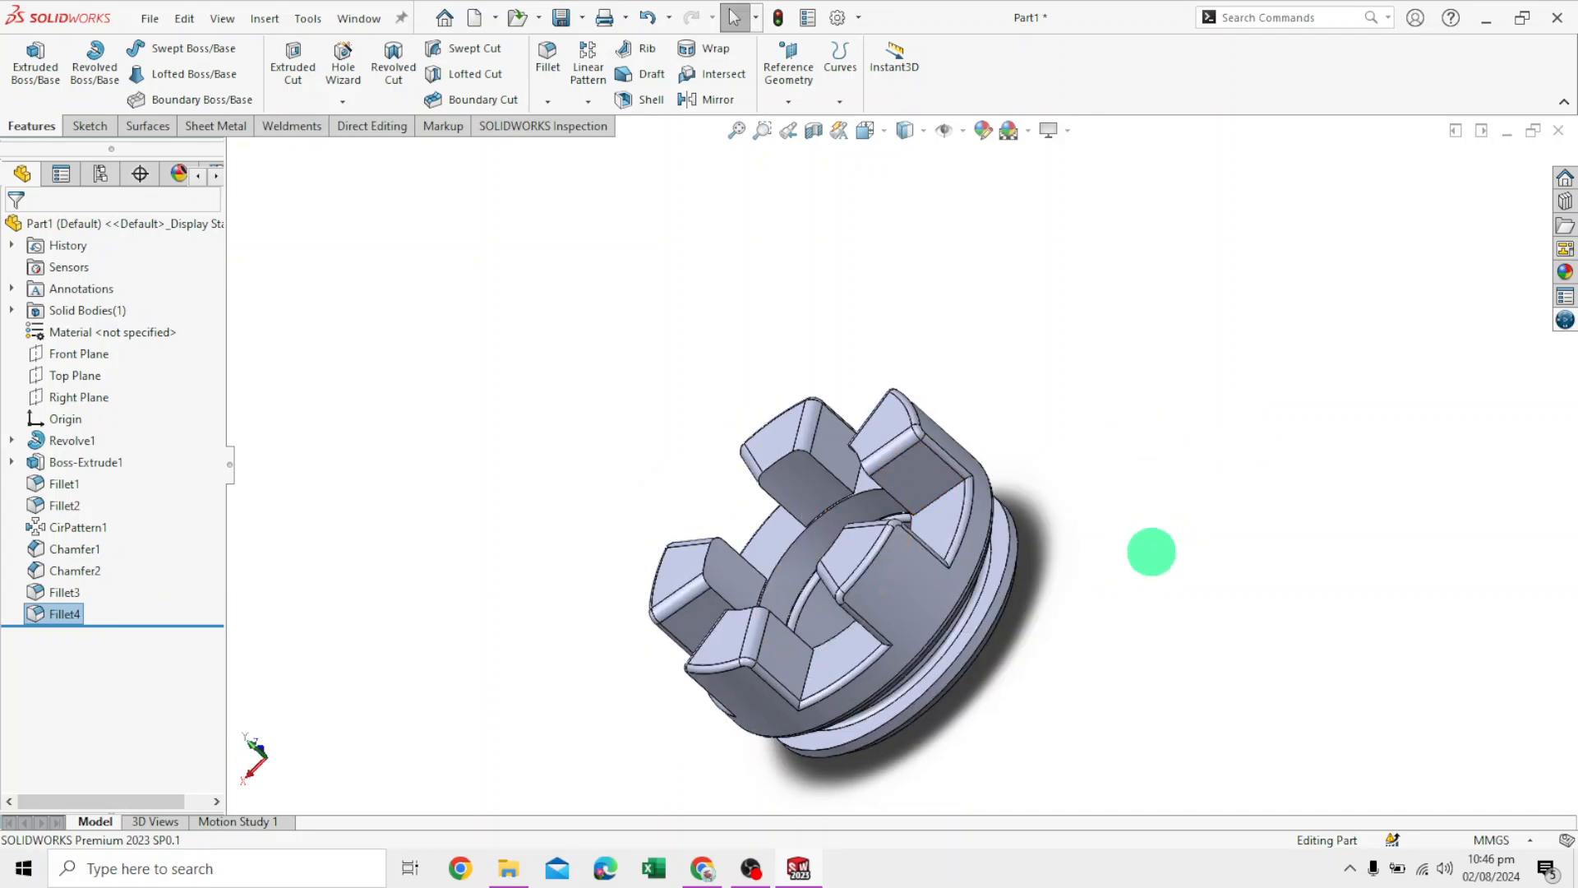